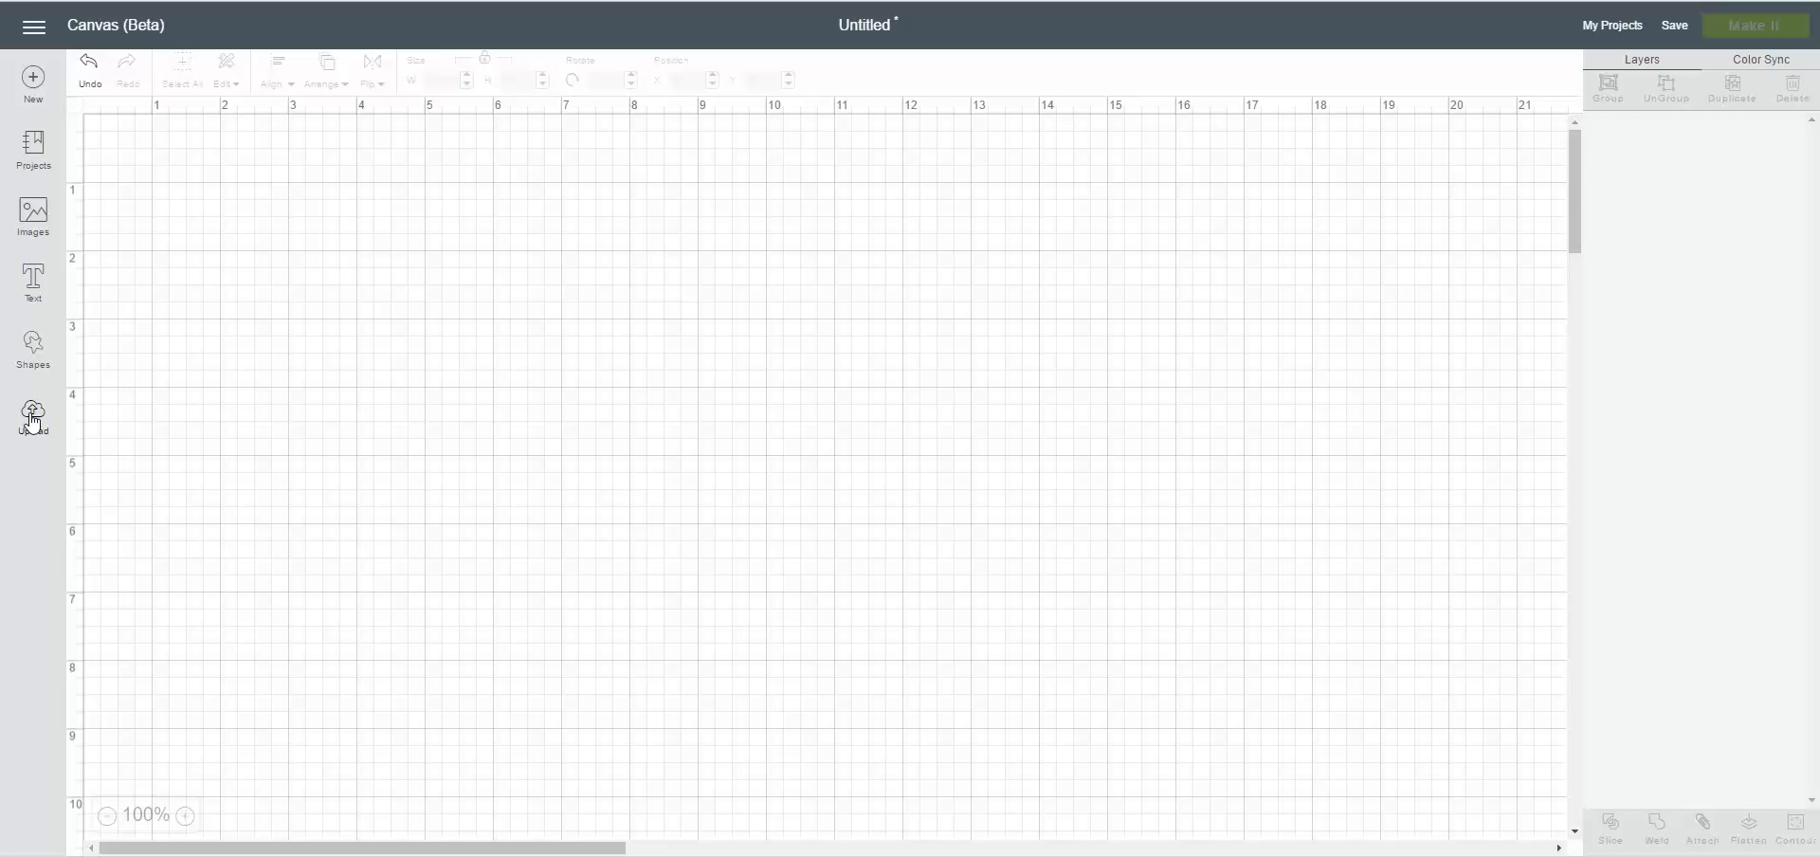
- Open the upload page and look over the recently uploaded images
left_click(33, 417)
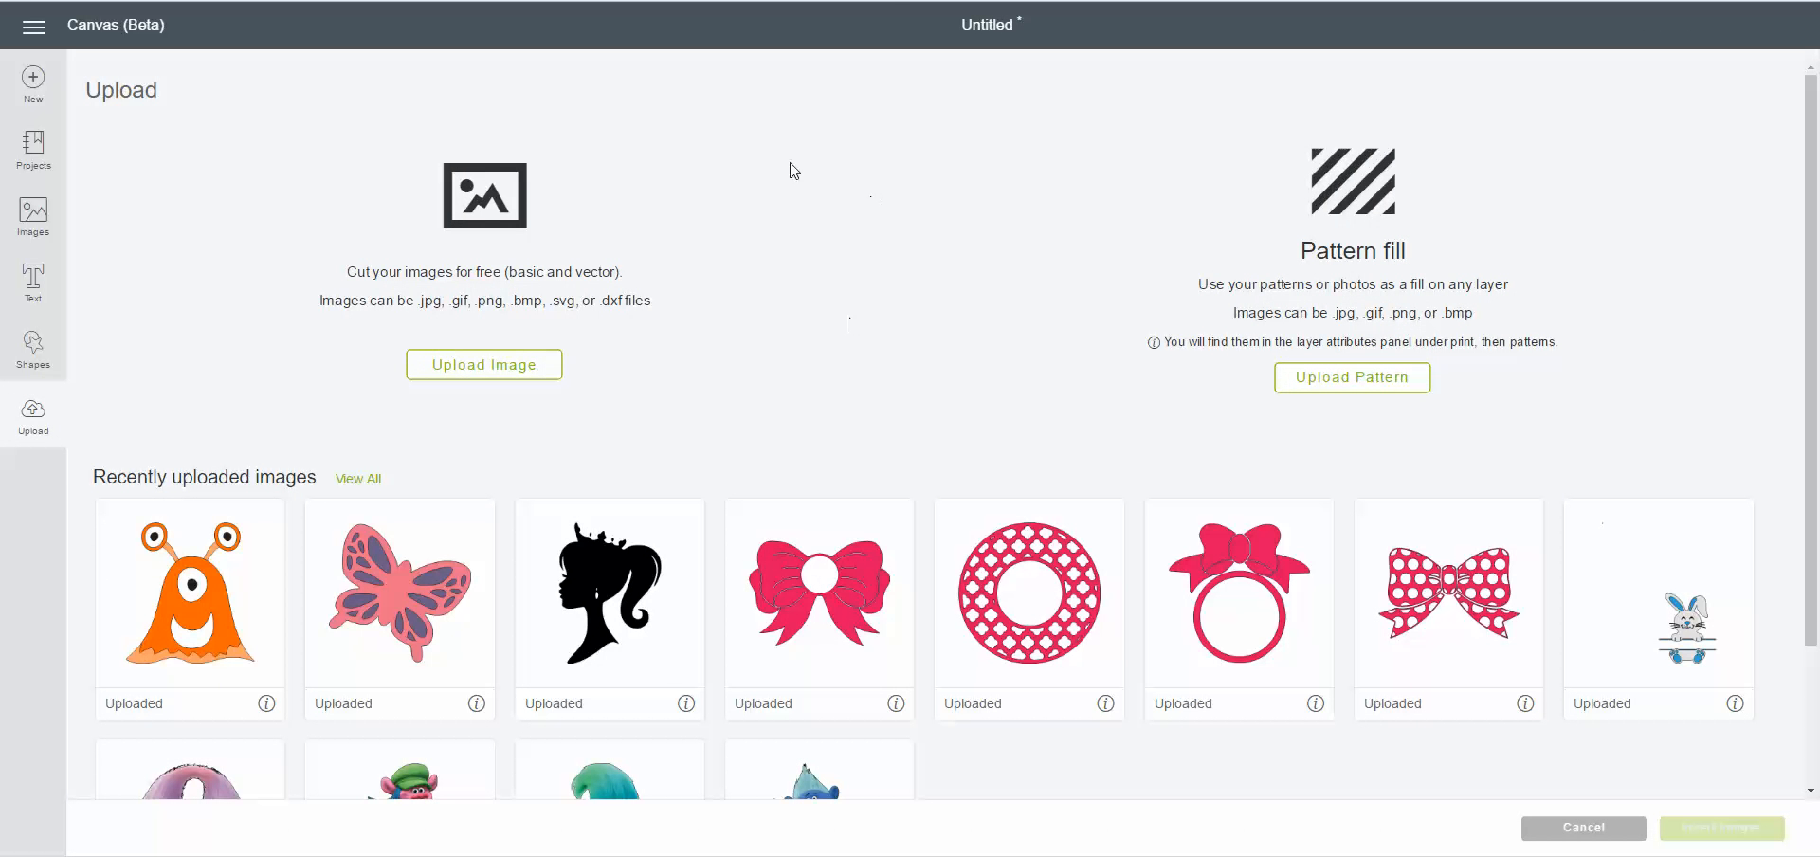
scroll(802, 185, "down", 1)
scroll(802, 186, "up", 1)
scroll(714, 601, "down", 2)
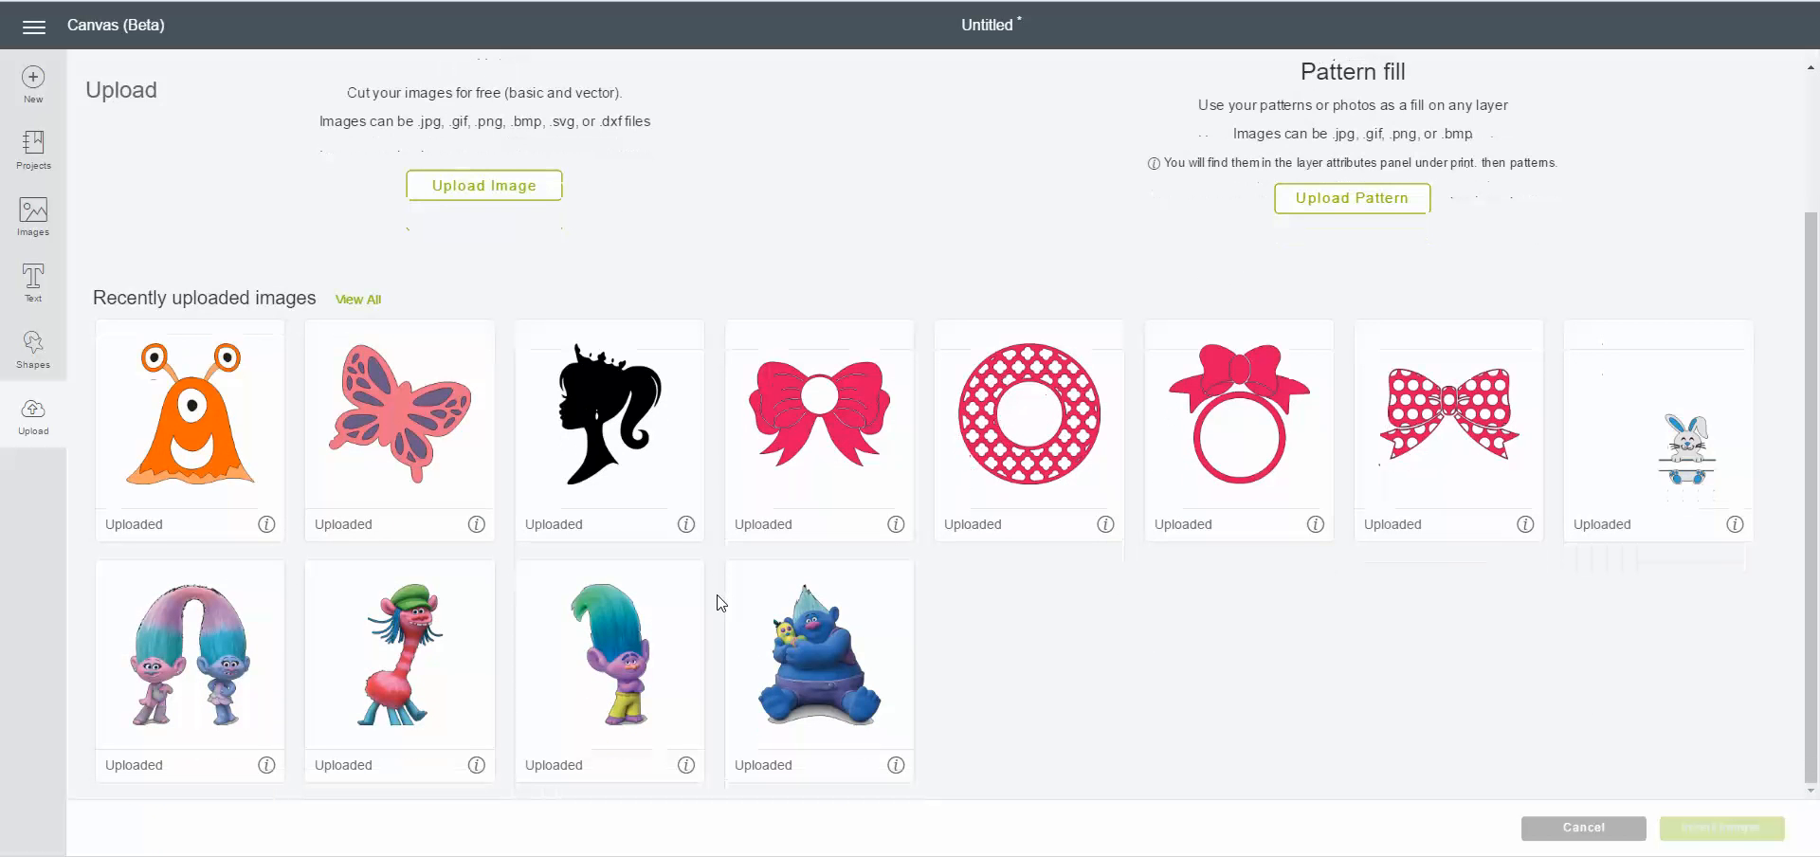
scroll(716, 601, "up", 2)
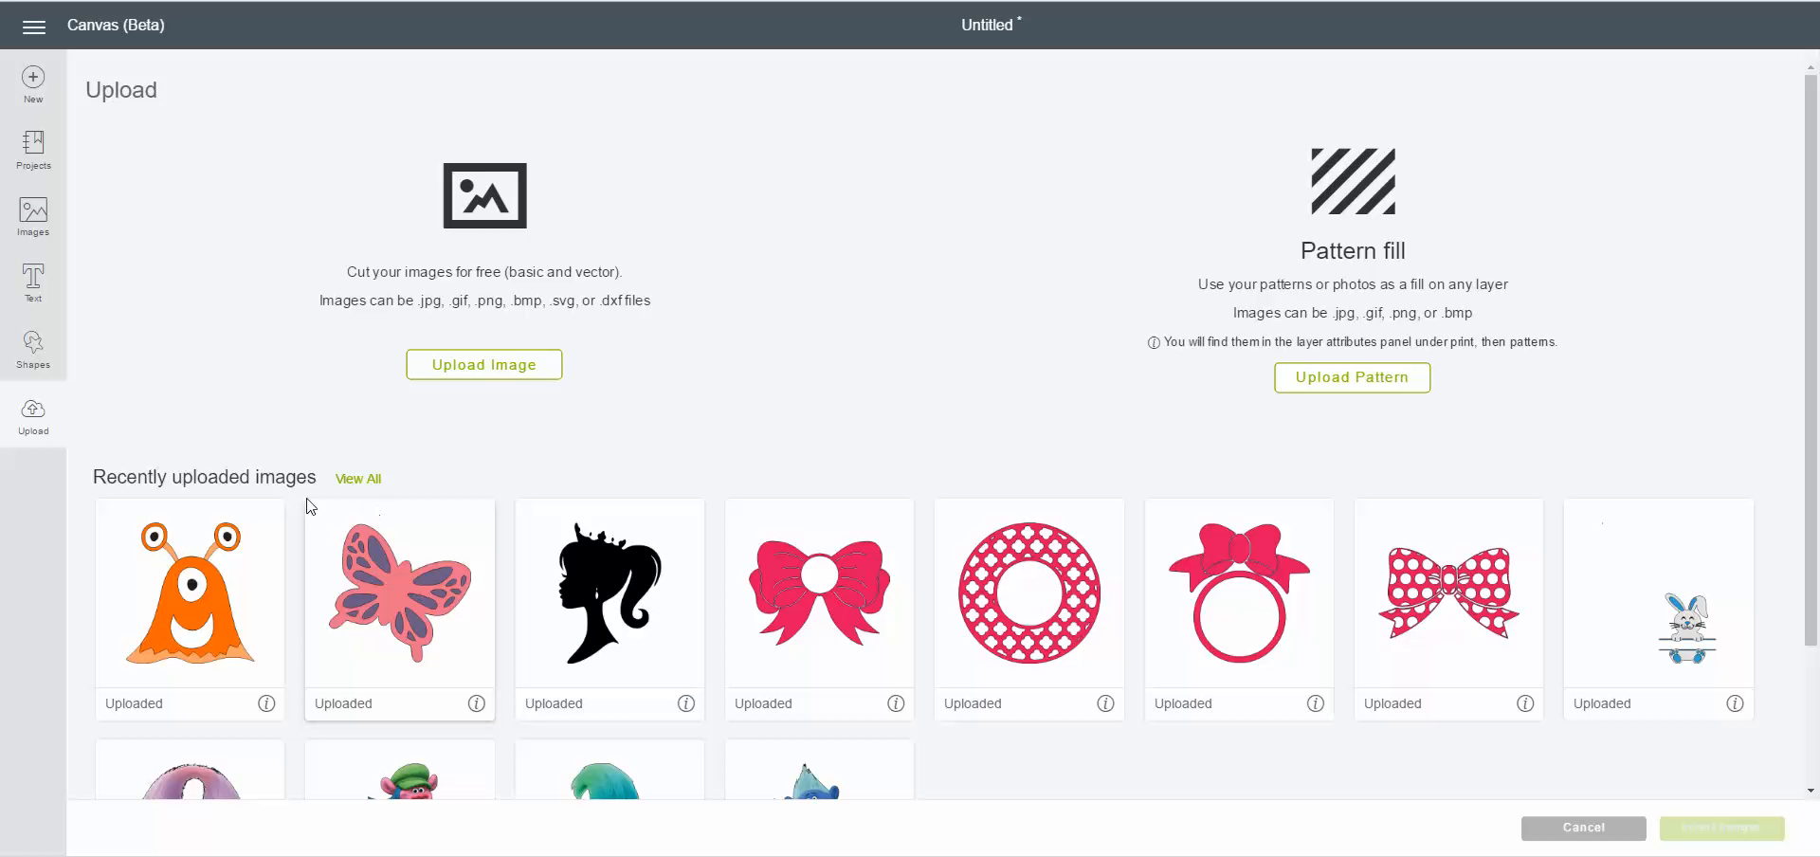
- Browse the full library of uploaded images and return to its beginning
left_click(368, 485)
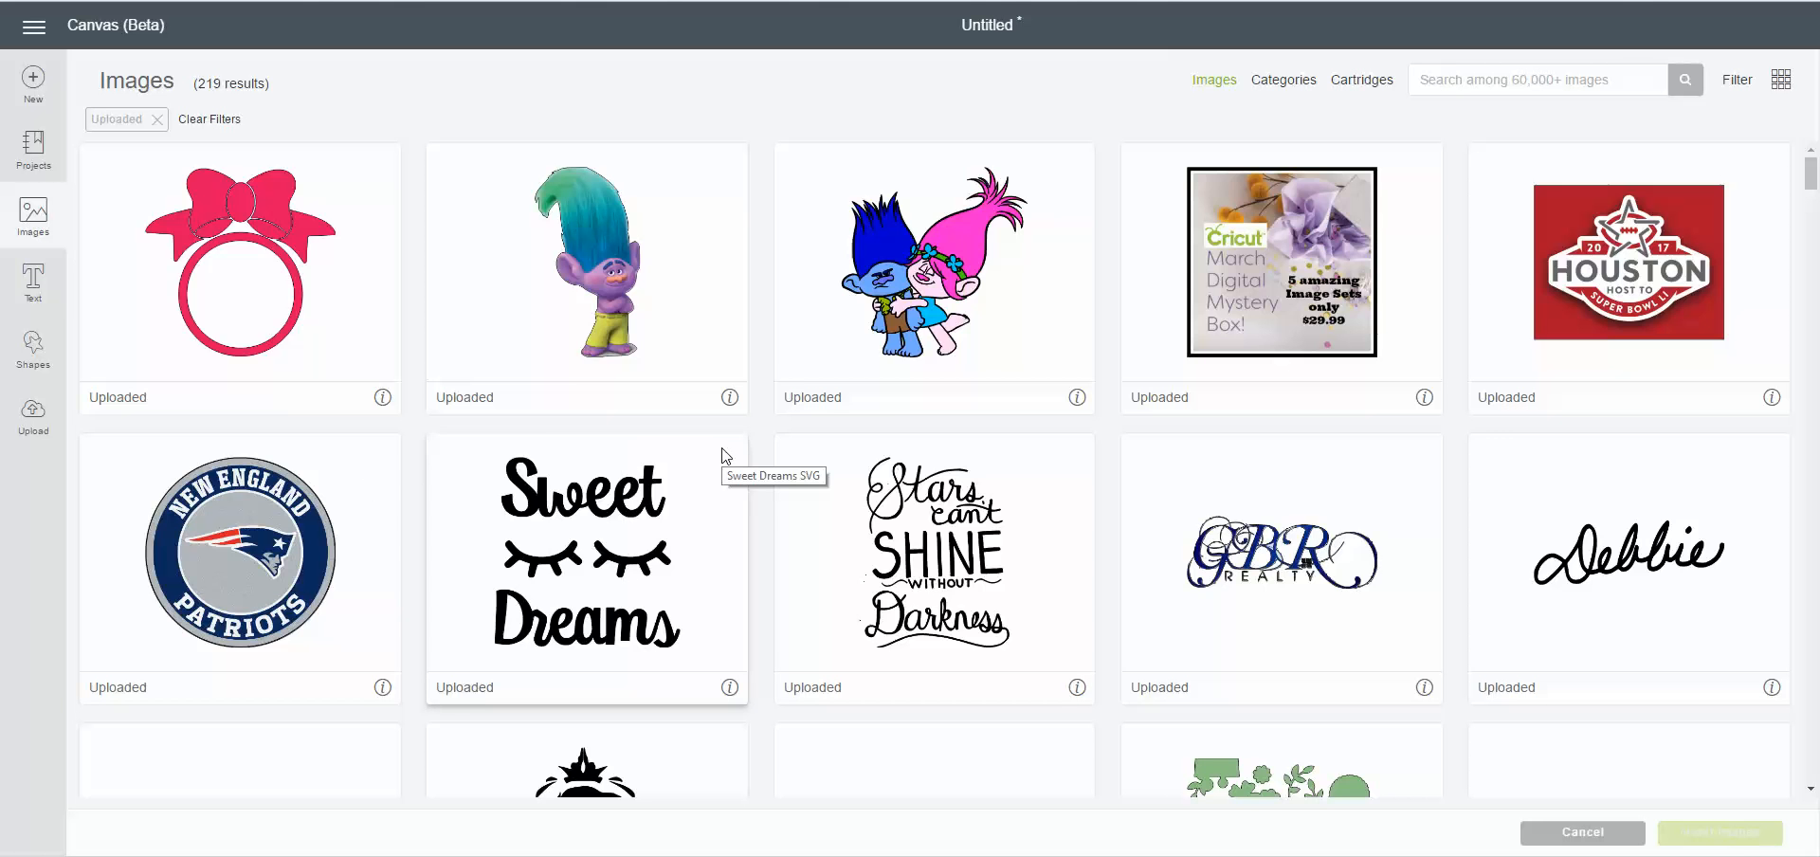
scroll(725, 457, "down", 1)
scroll(725, 457, "down", 10)
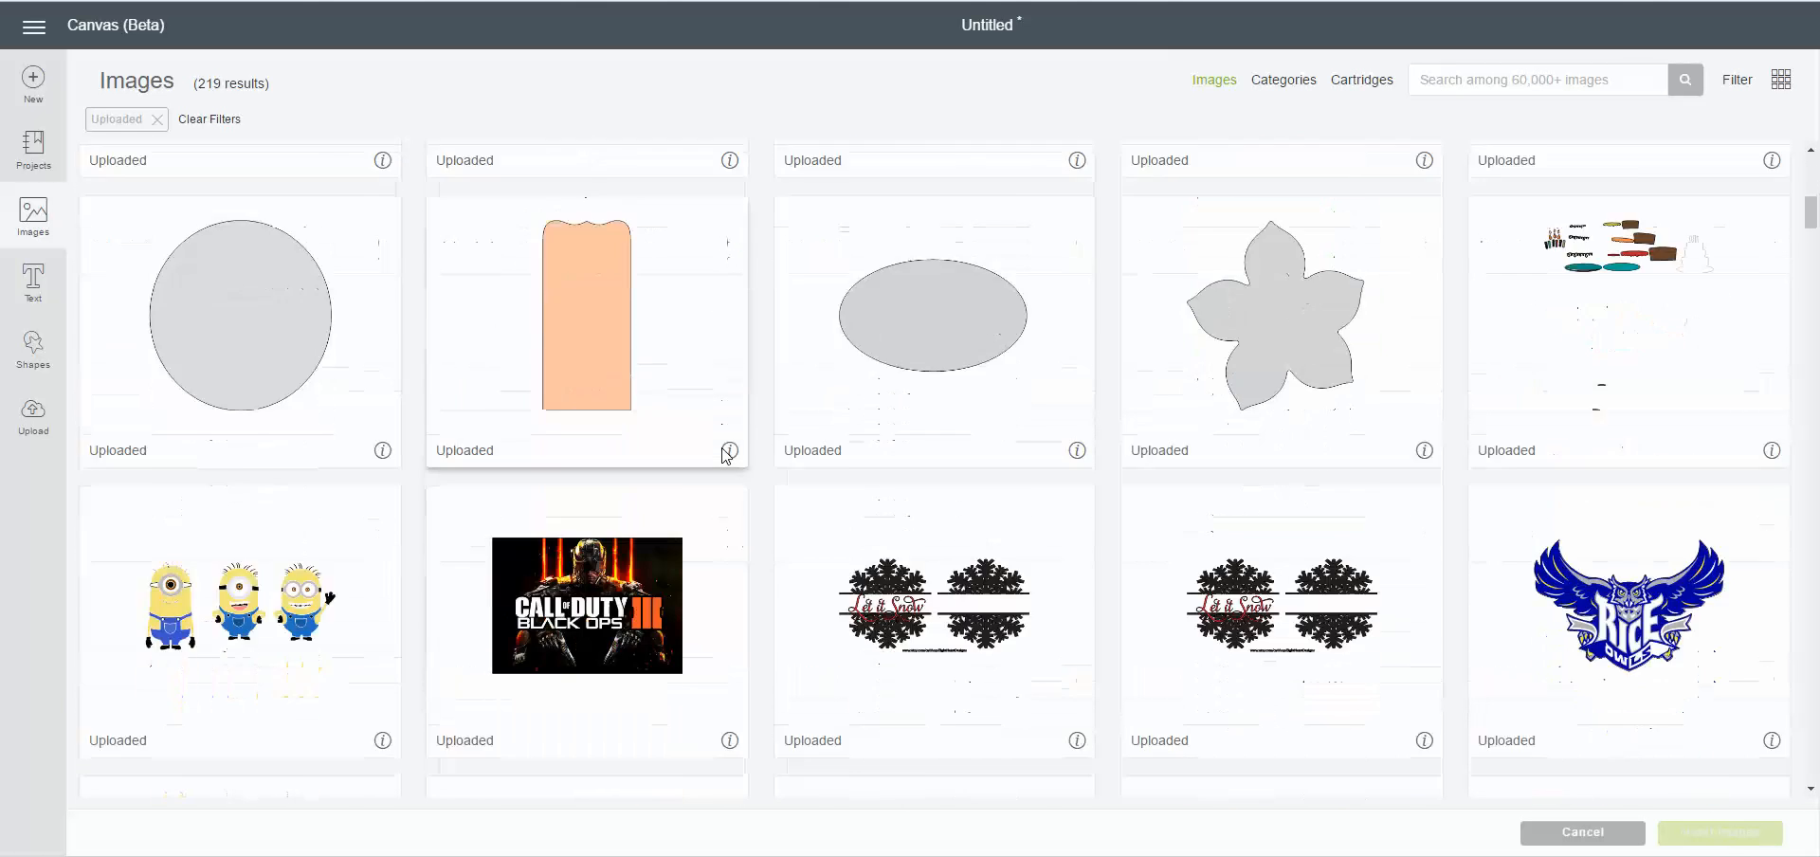
scroll(725, 457, "down", 7)
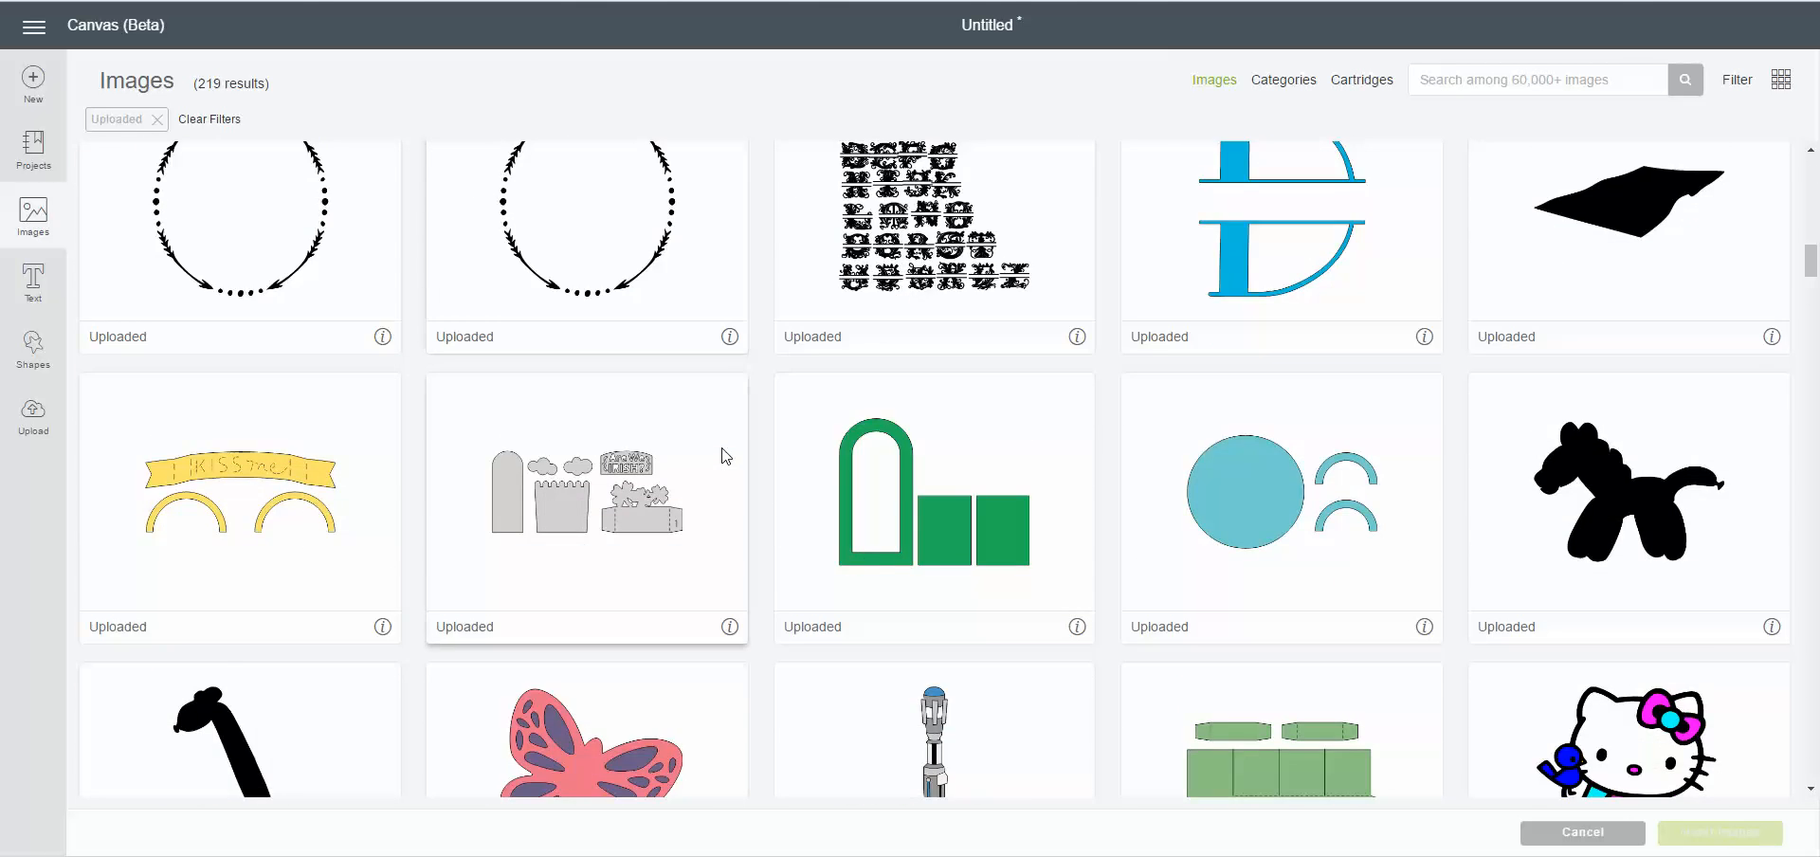
scroll(725, 456, "down", 10)
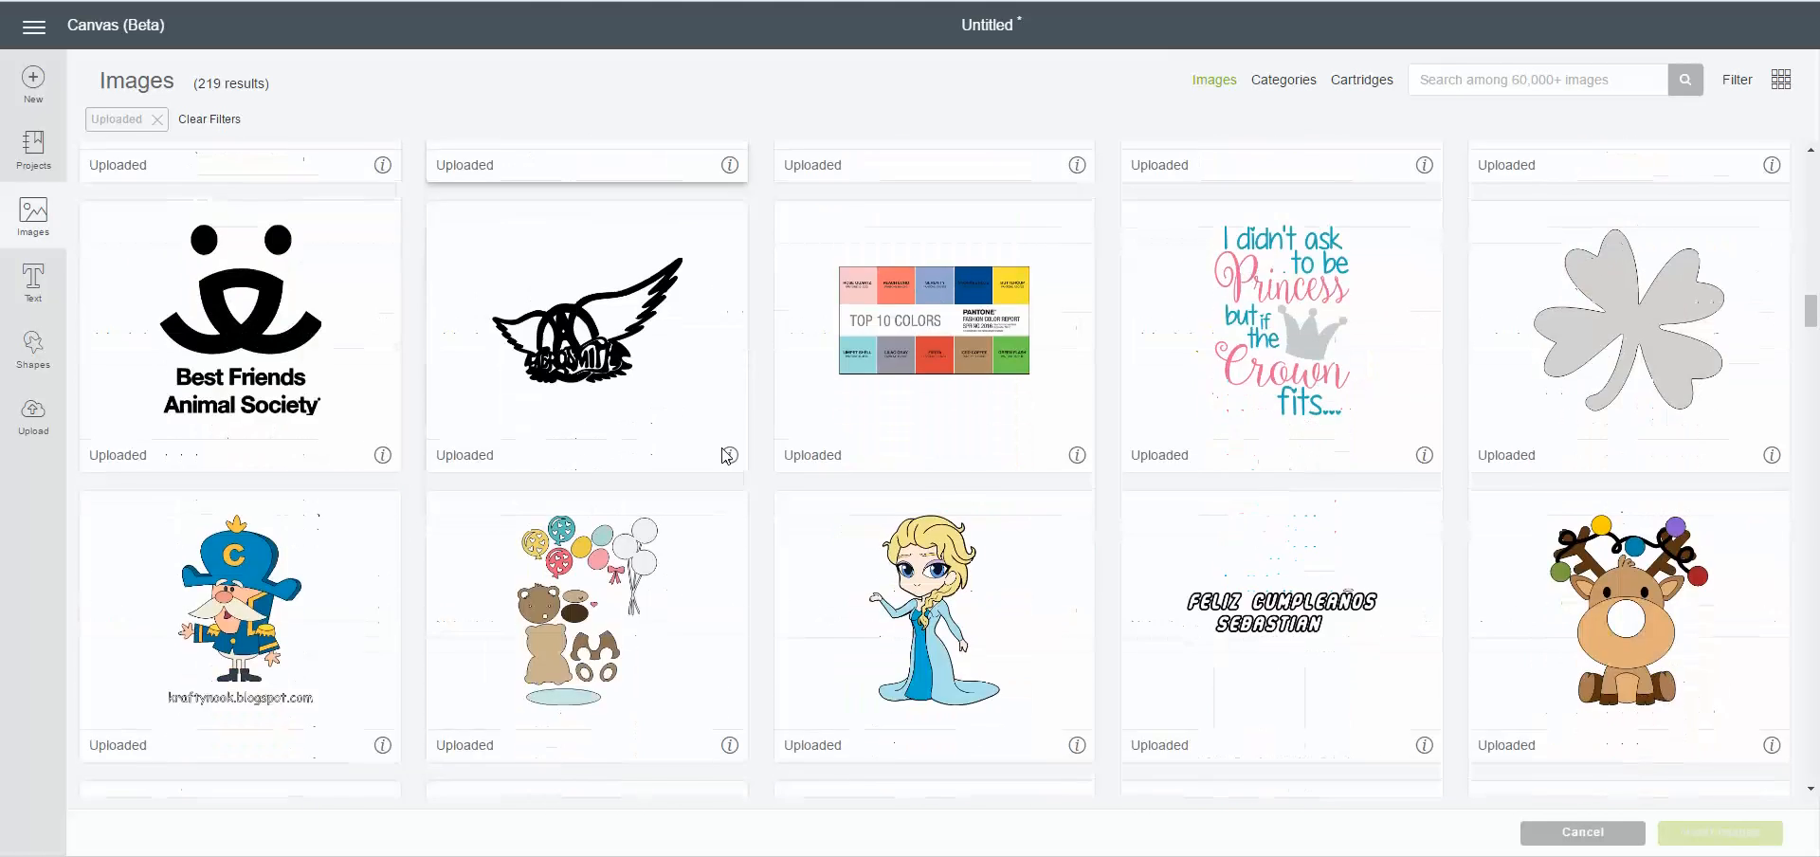
scroll(725, 458, "down", 1)
scroll(725, 456, "up", 20)
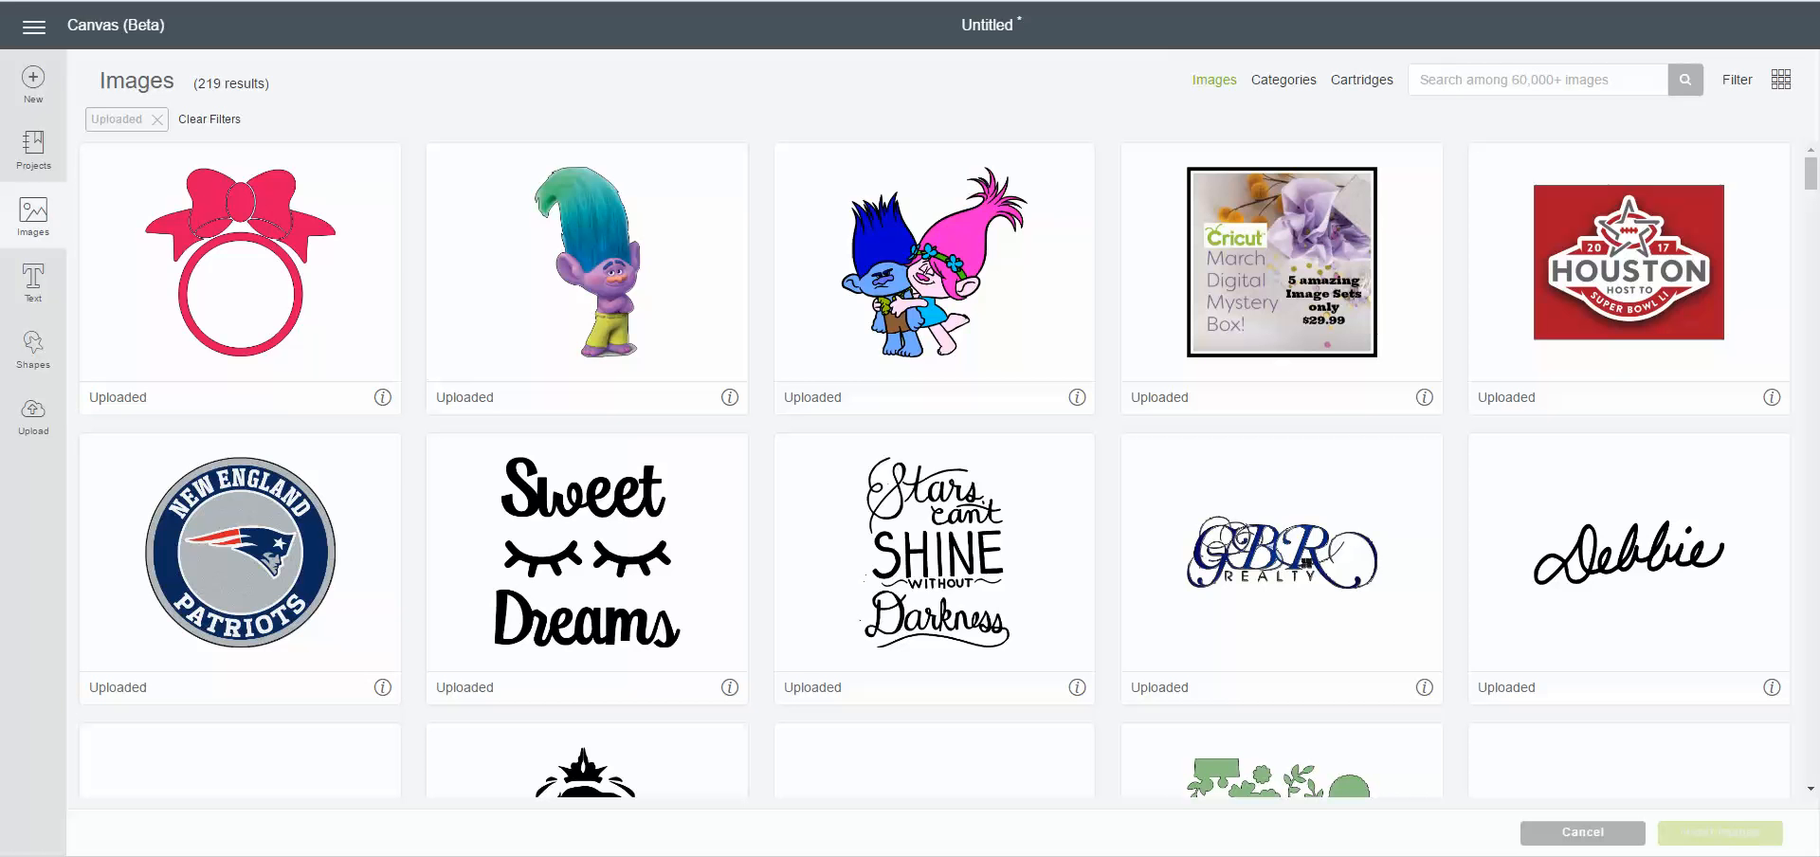
- Load the file Butterfly design 1 - Layers Together from the desktop into a new image upload
left_click(36, 412)
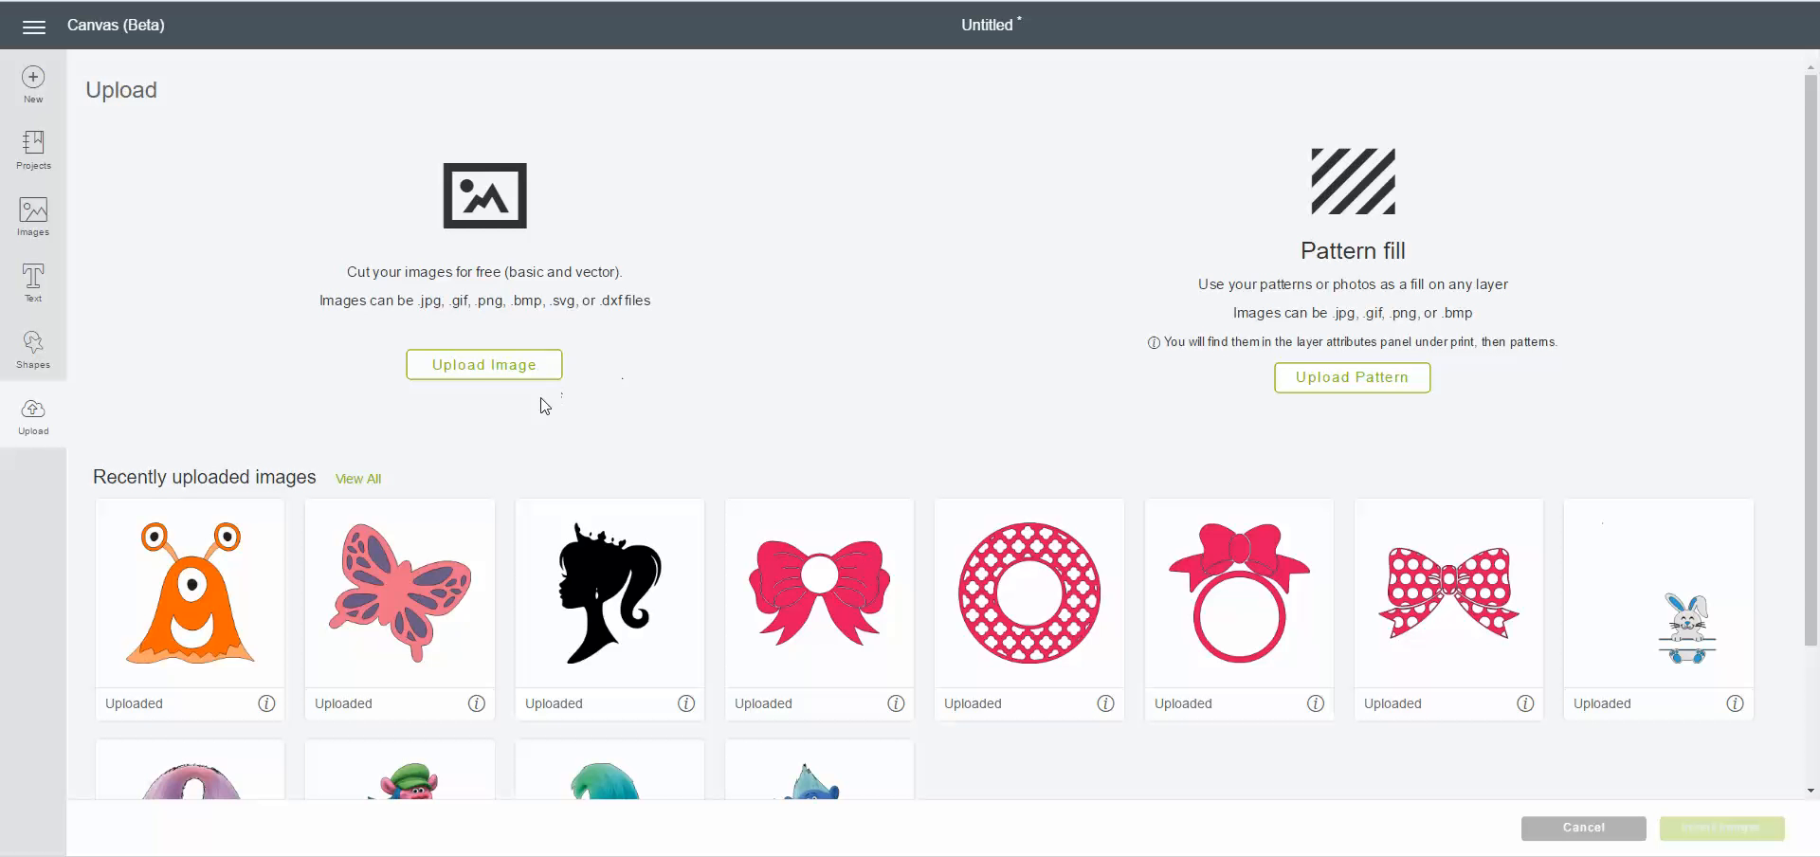
left_click(483, 377)
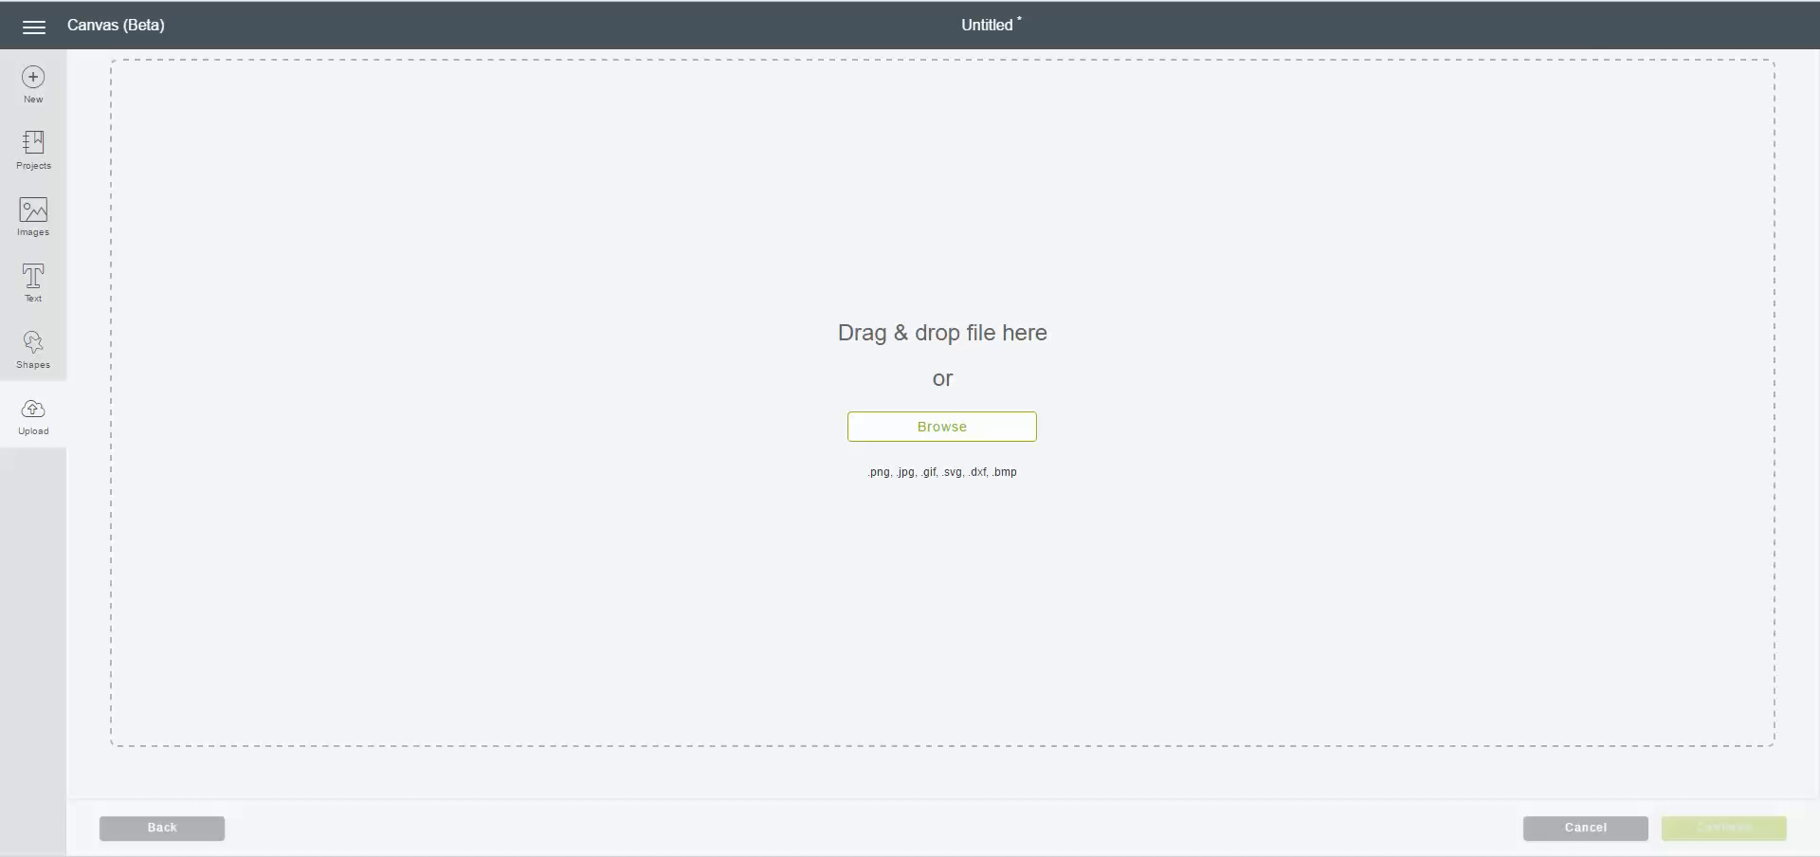
key("super+Down")
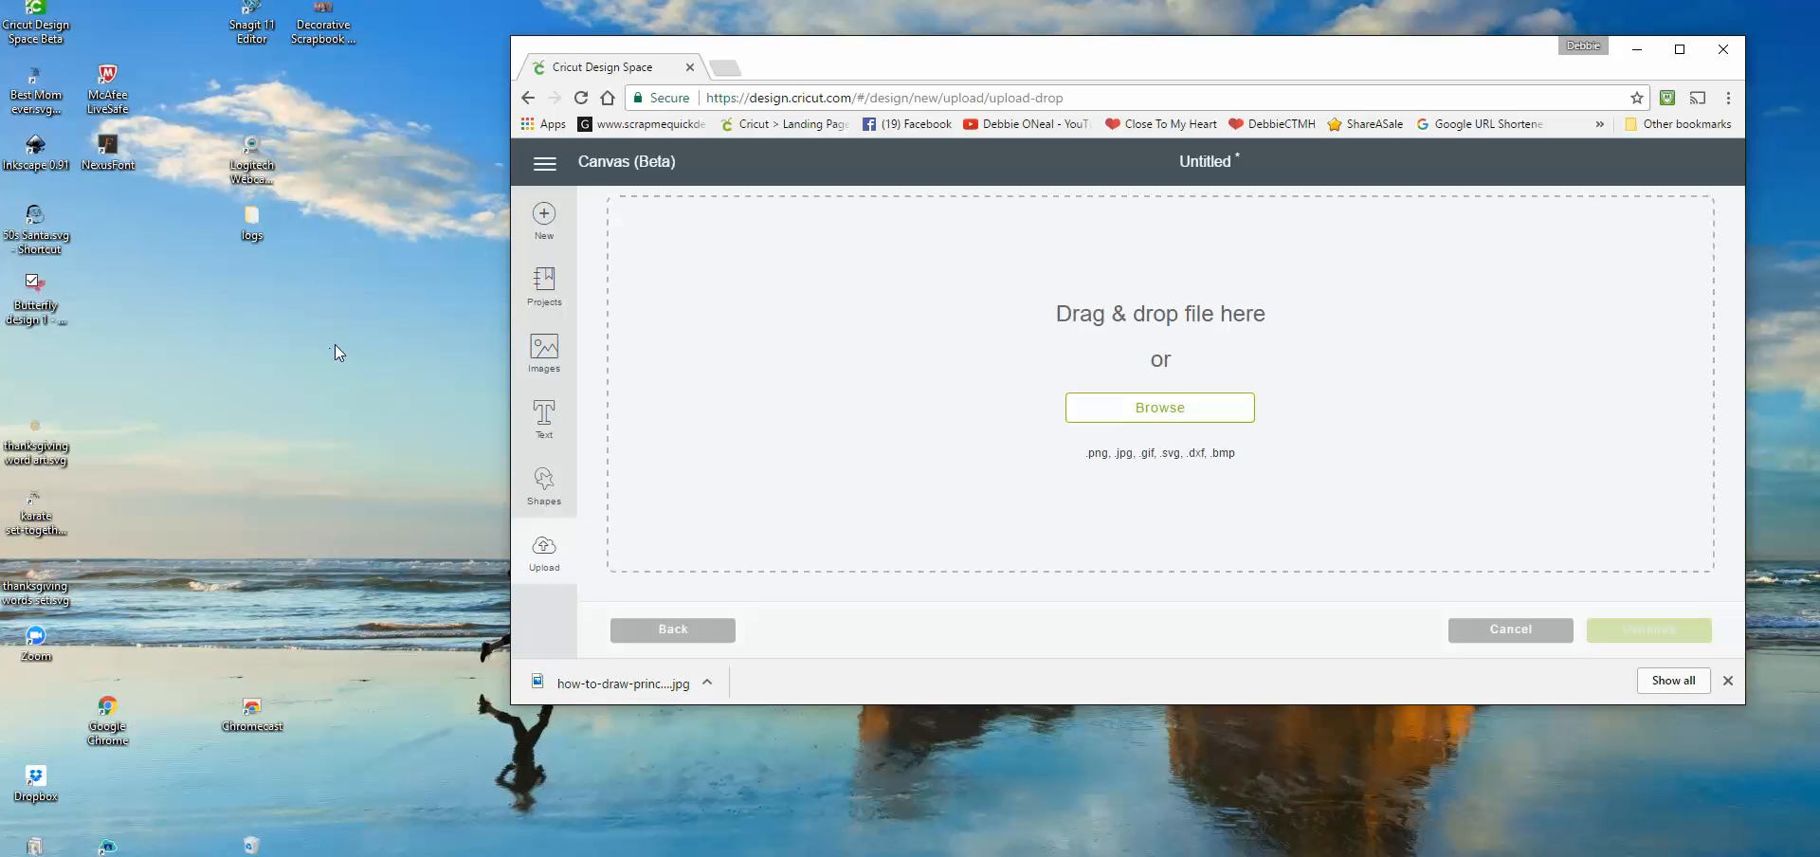
left_click_drag(55, 313, 1158, 345)
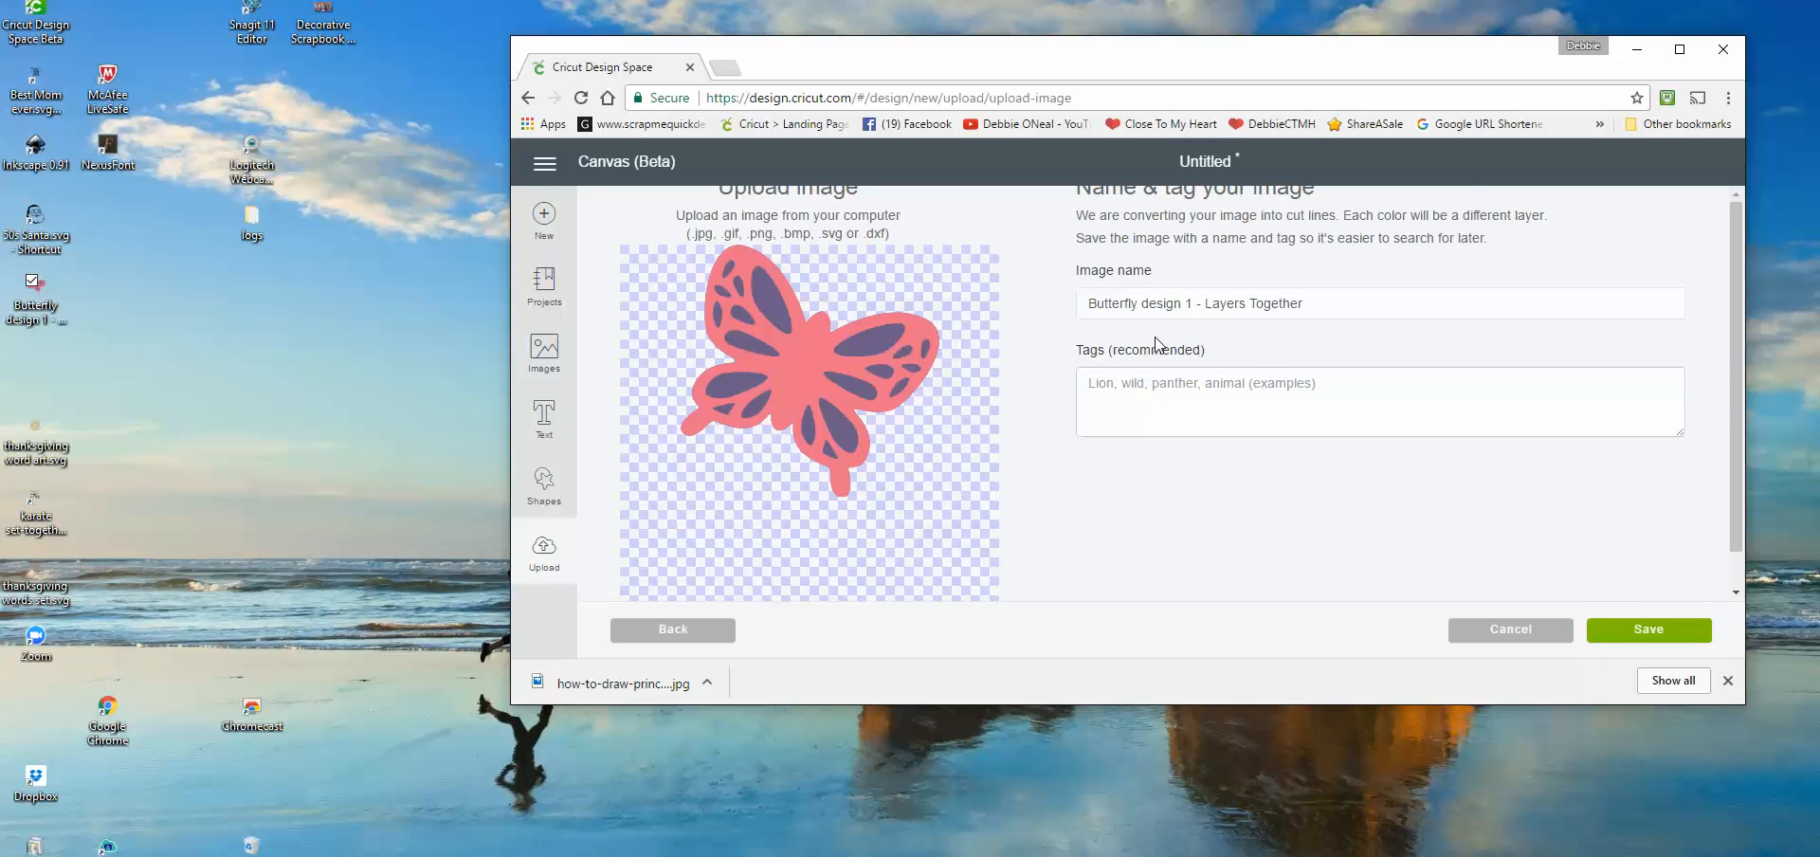
left_click(1680, 51)
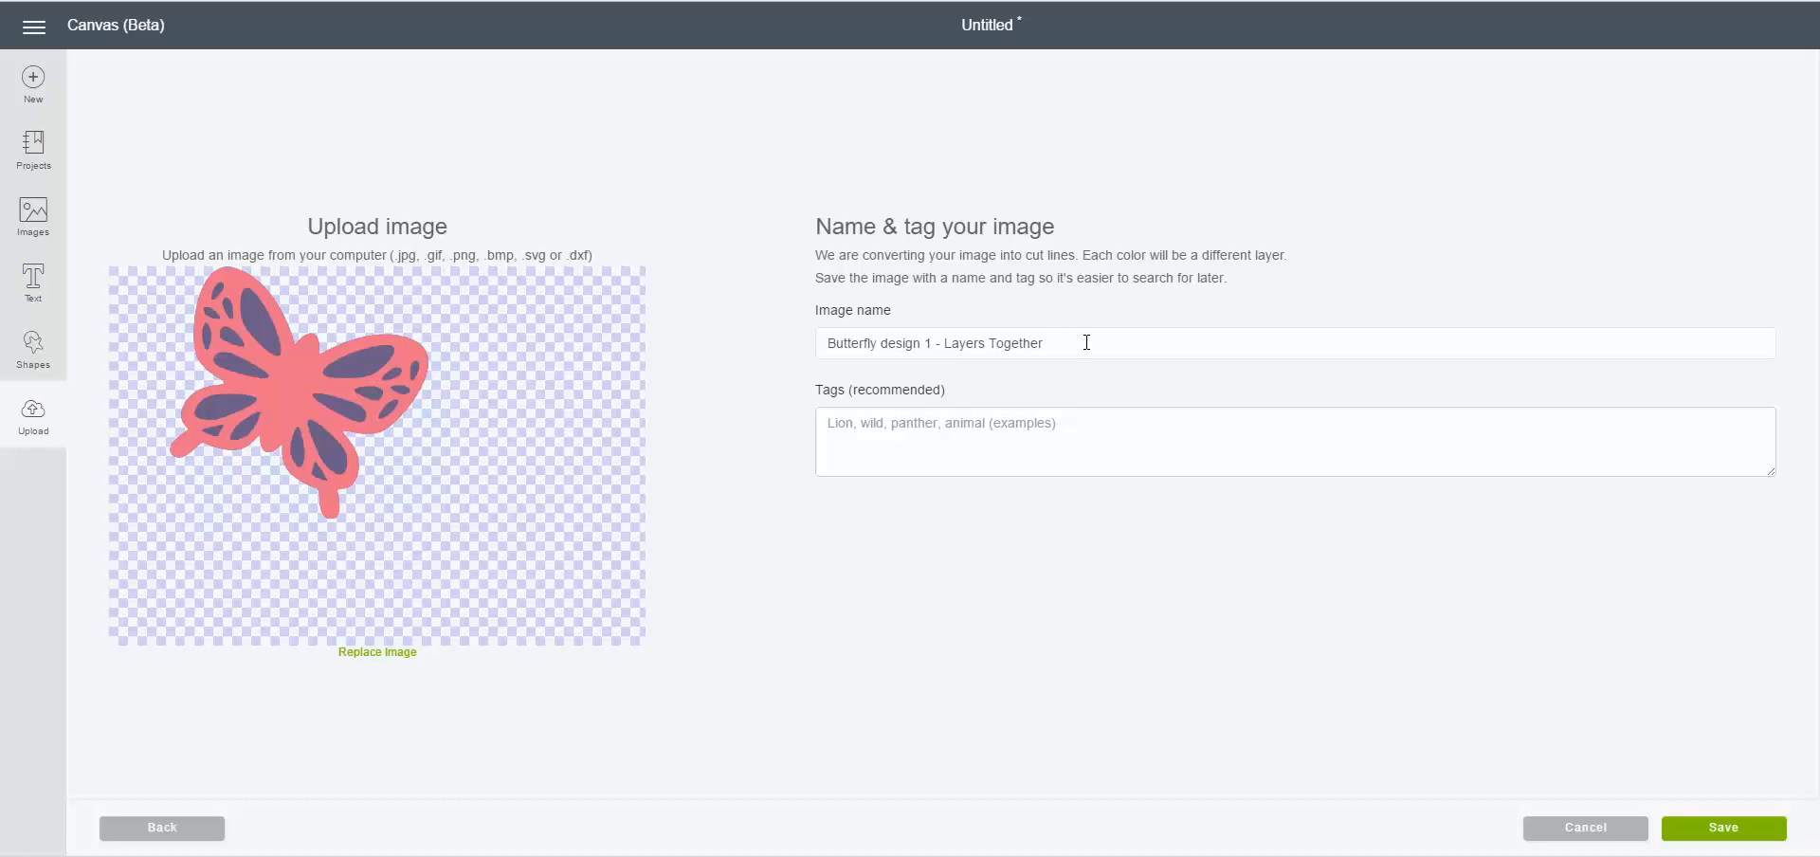
- Tag the butterfly image with "Butterfly, Butterfly layered" and save the upload
left_click(856, 424)
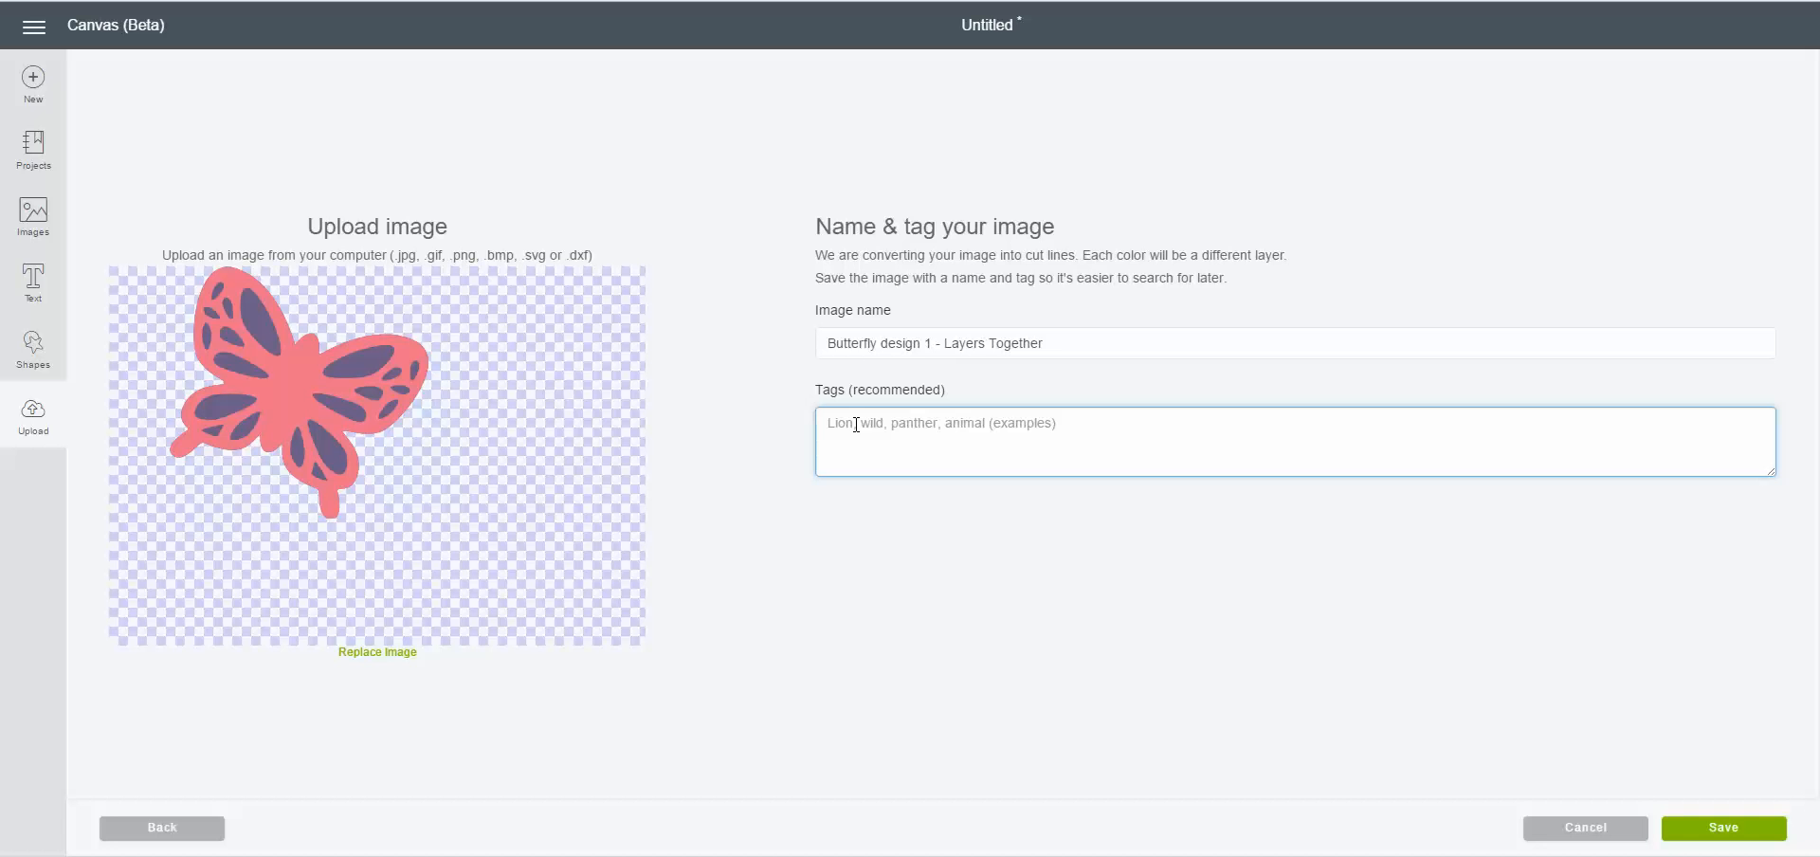
type("Butterfly")
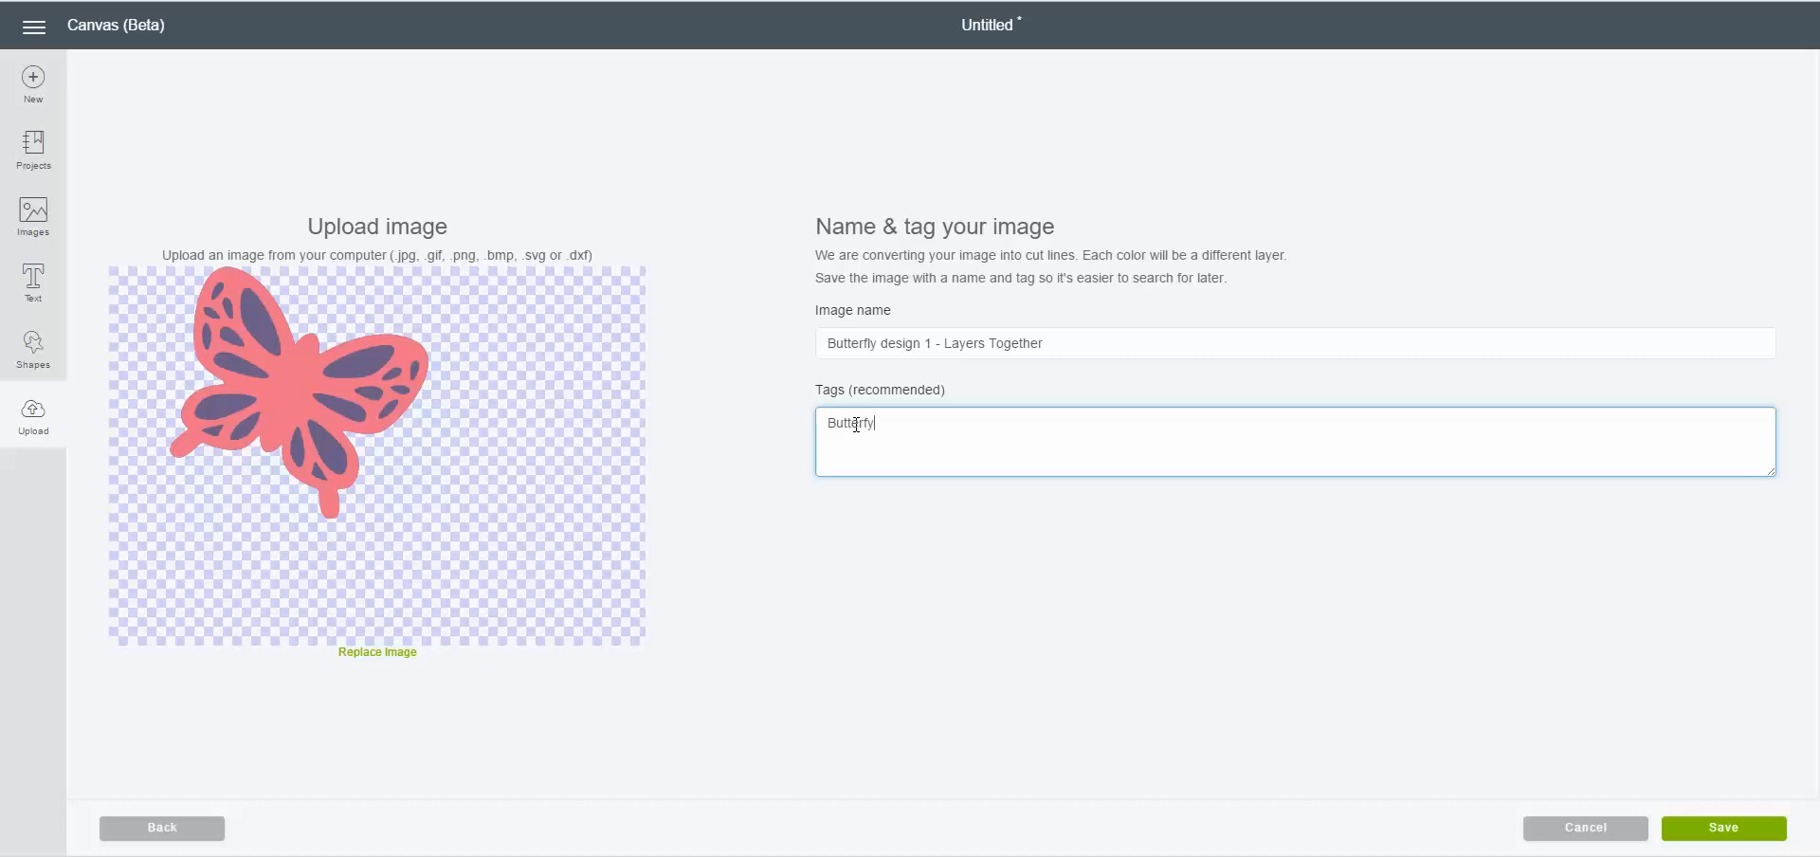
key("BackSpace")
key("BackSpace")
type("ly, Butterfly layered")
left_click(1724, 830)
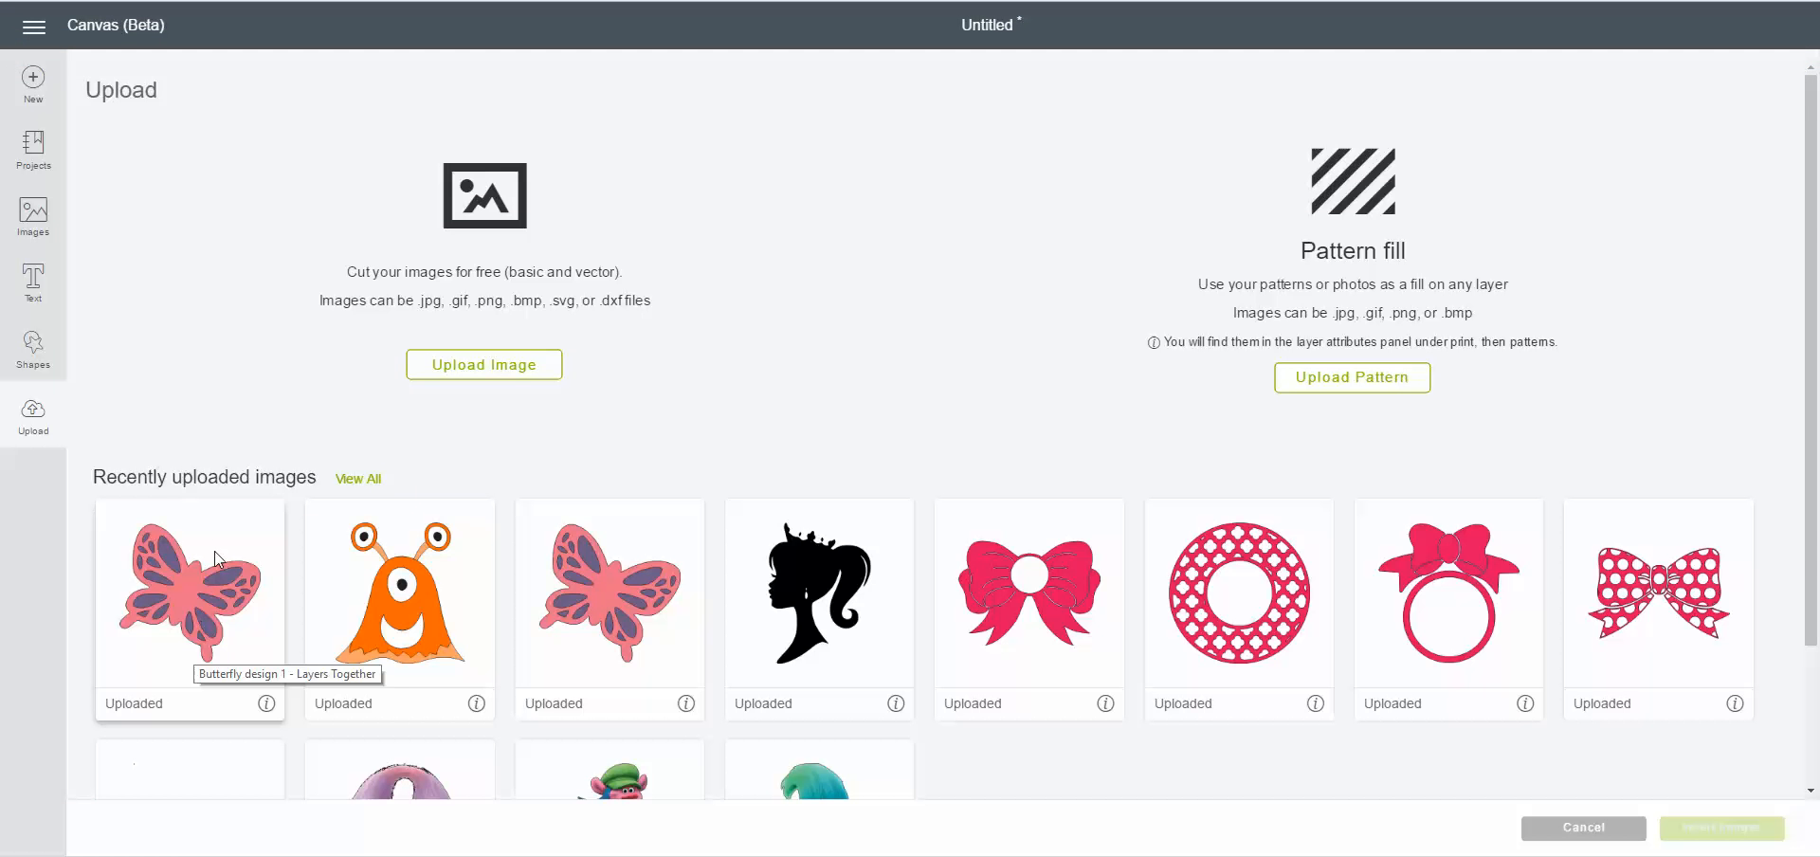
- Try out the newly uploaded butterfly on the canvas and delete it
left_click(208, 510)
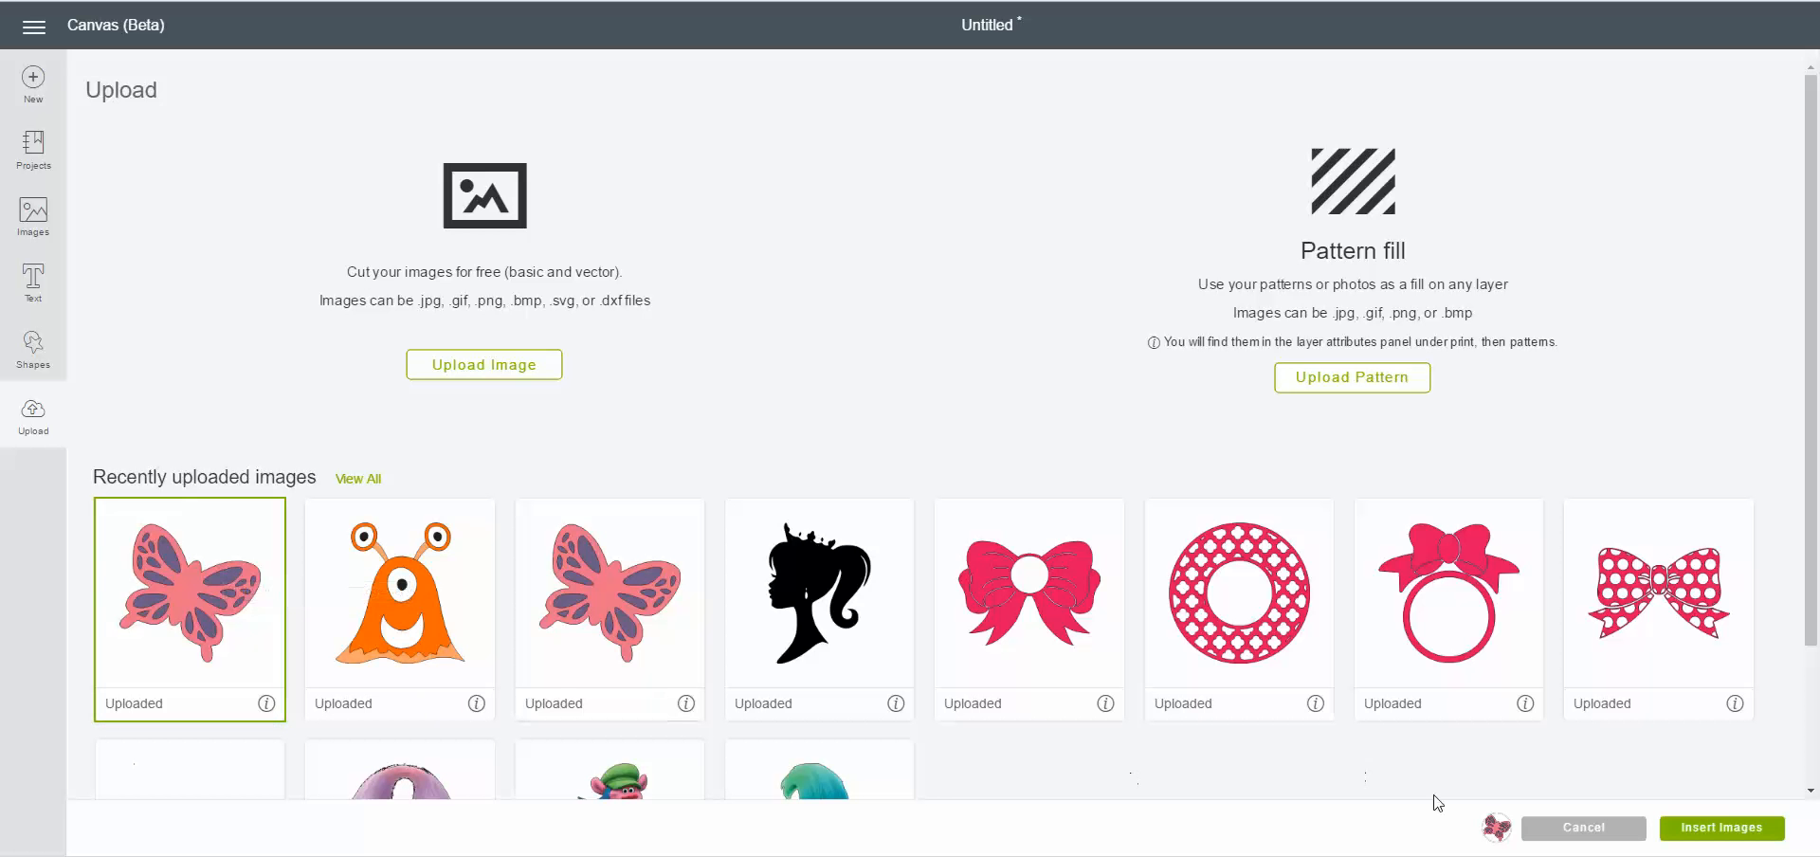
left_click(1721, 828)
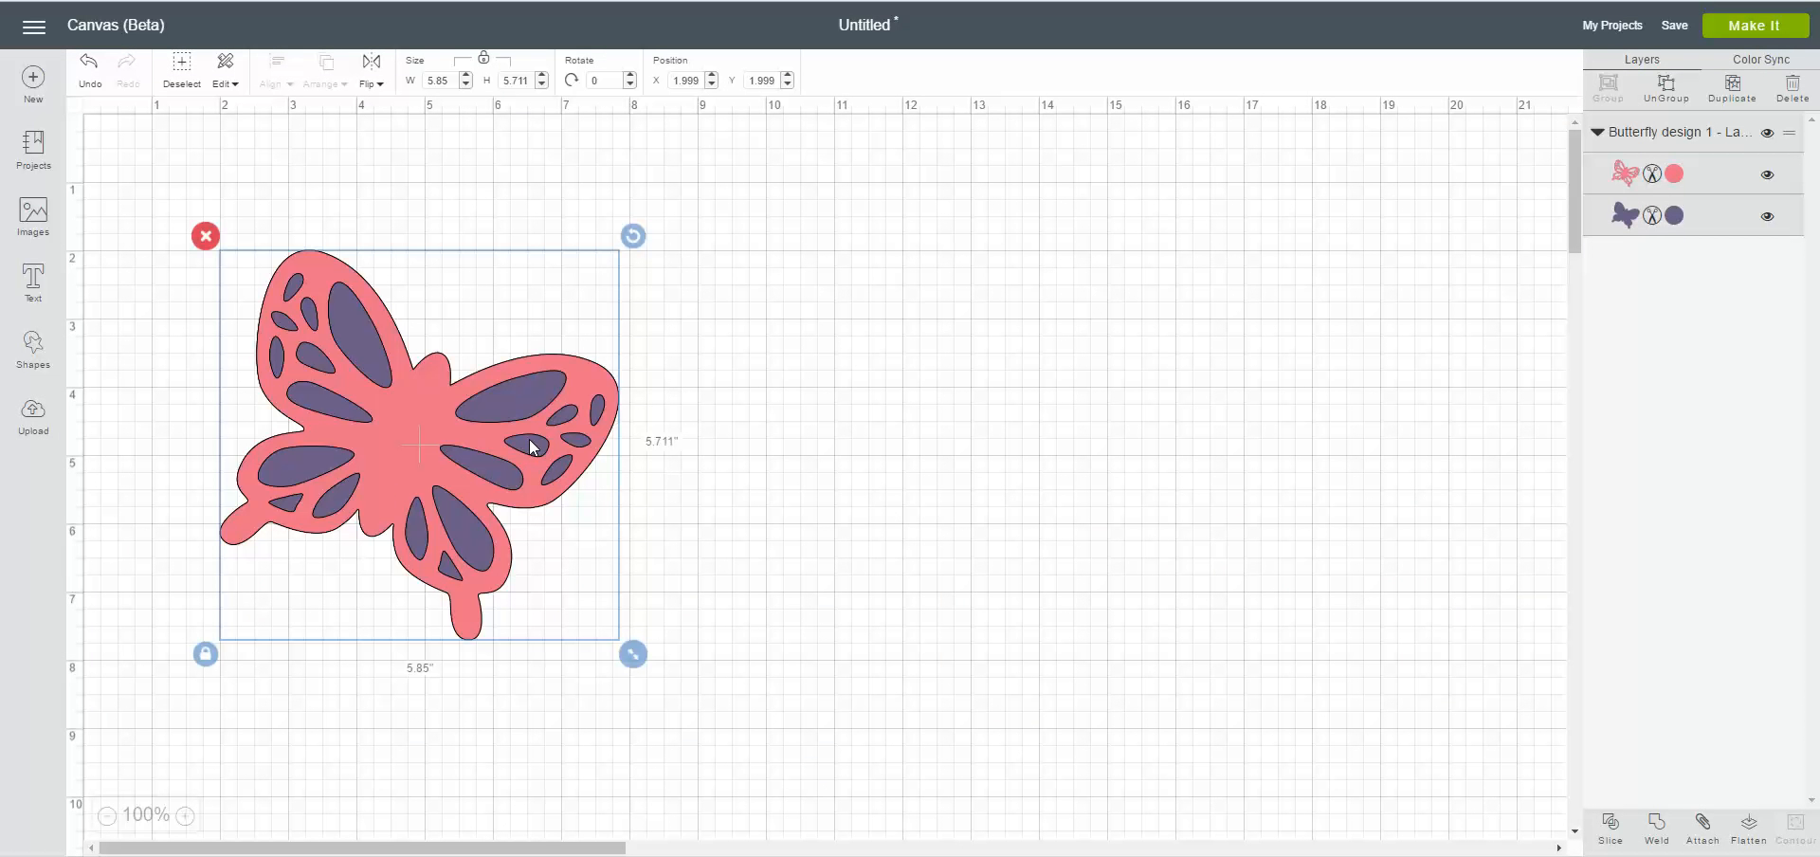
left_click_drag(532, 446, 553, 435)
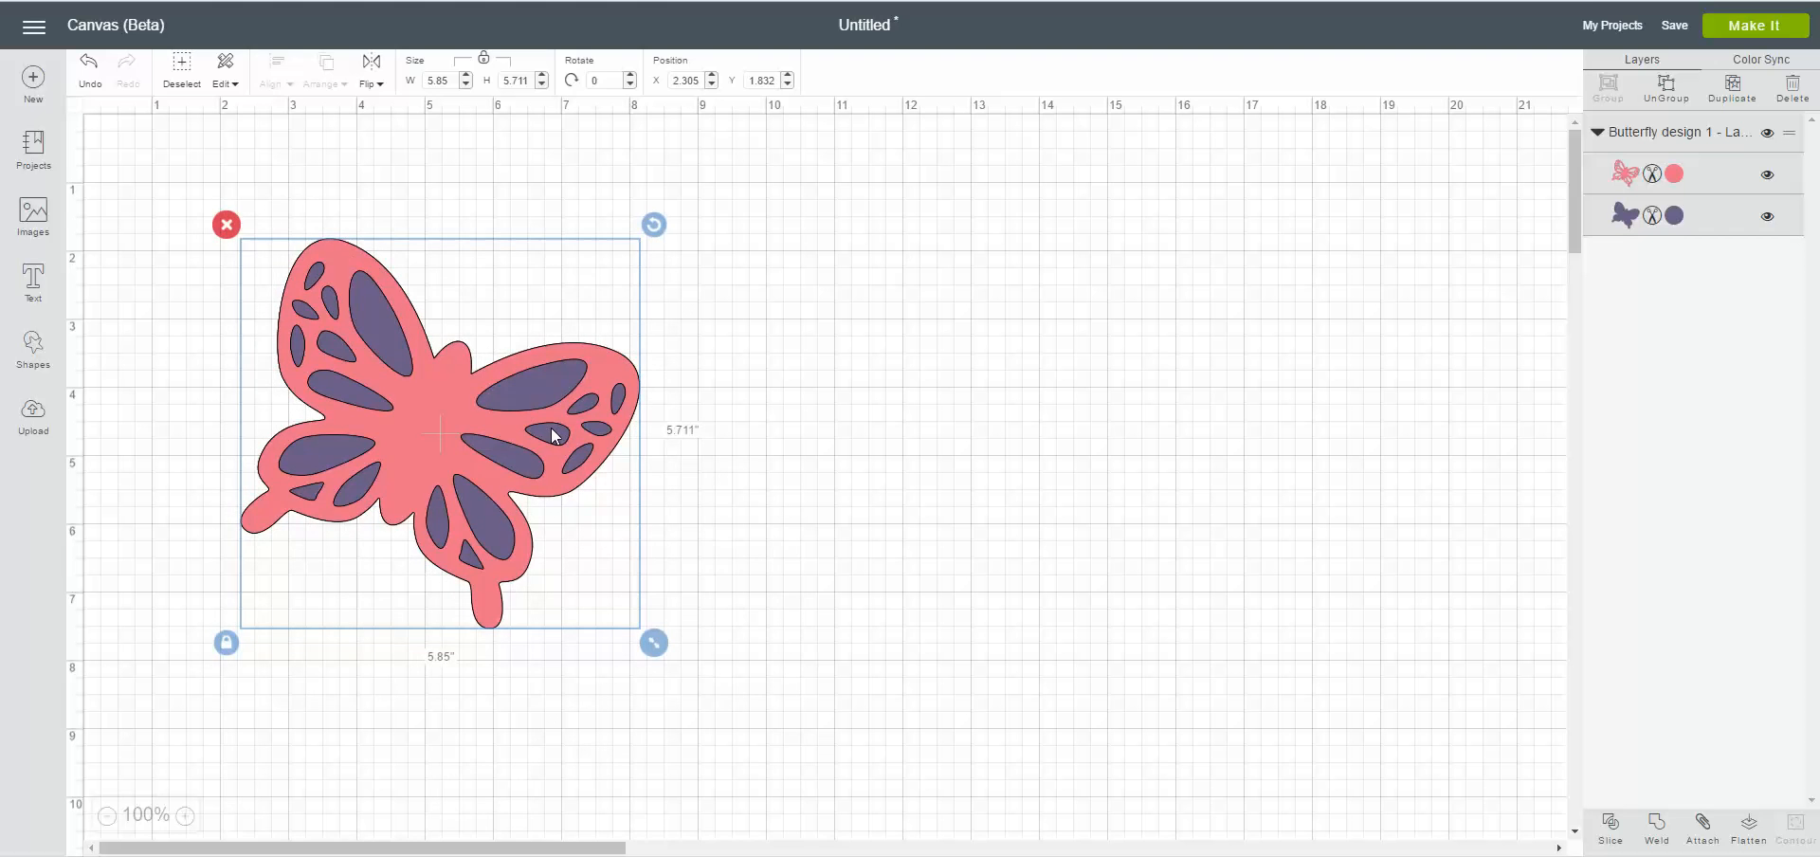
left_click(226, 224)
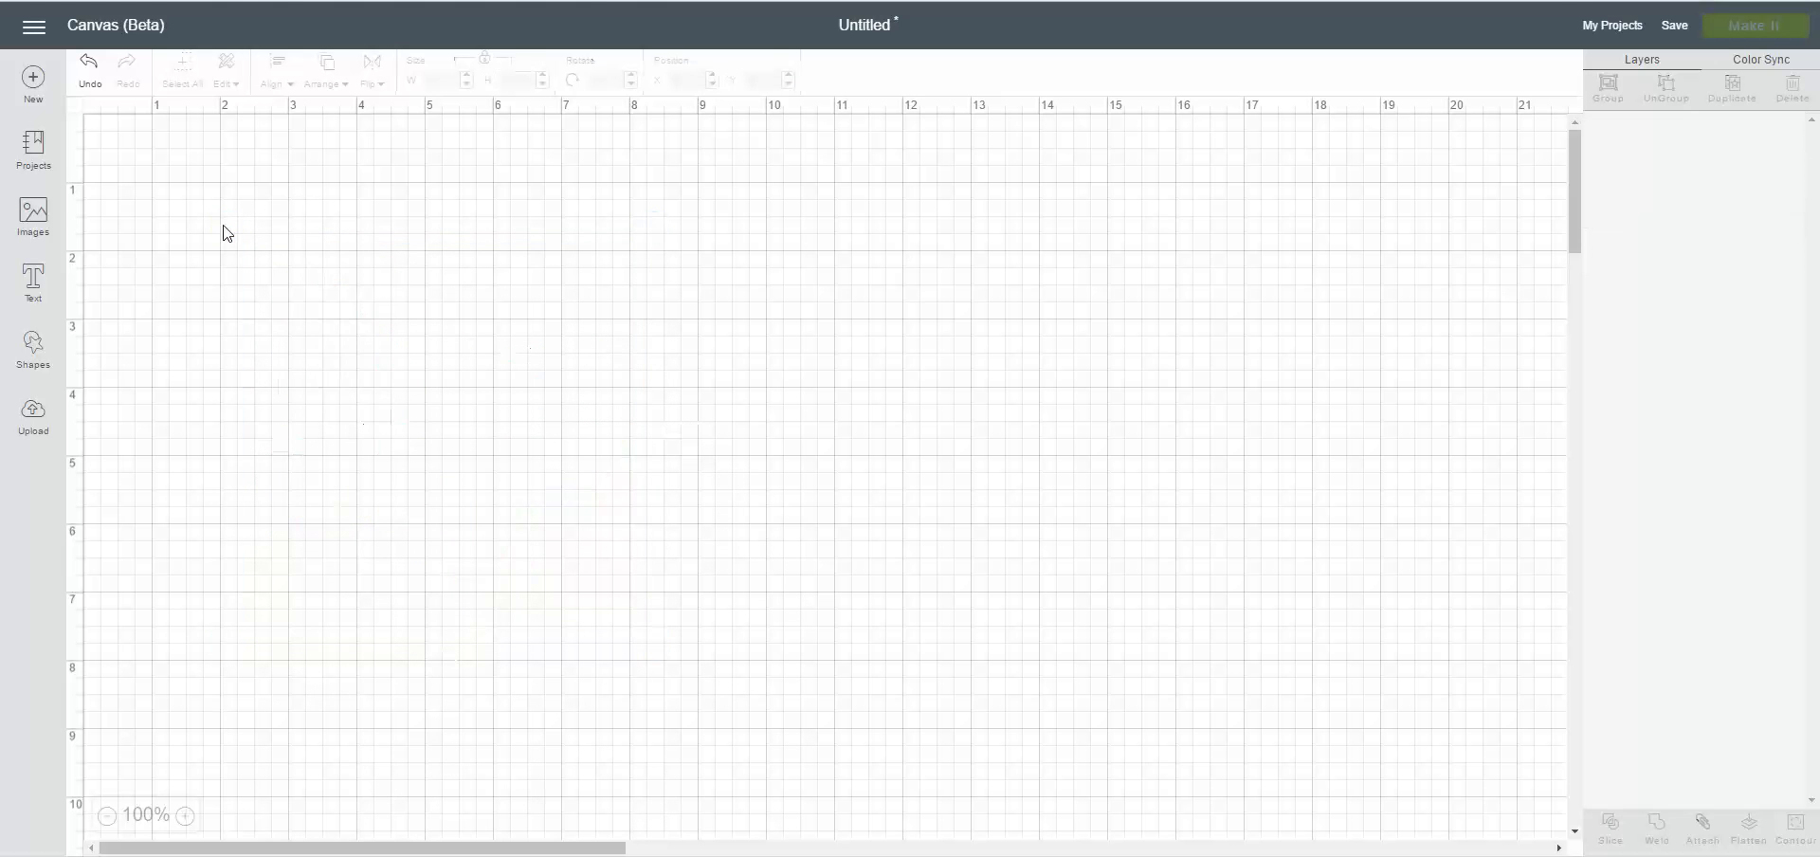
- Load Girl Troll.svg from the computer's files into a new image upload
left_click(33, 417)
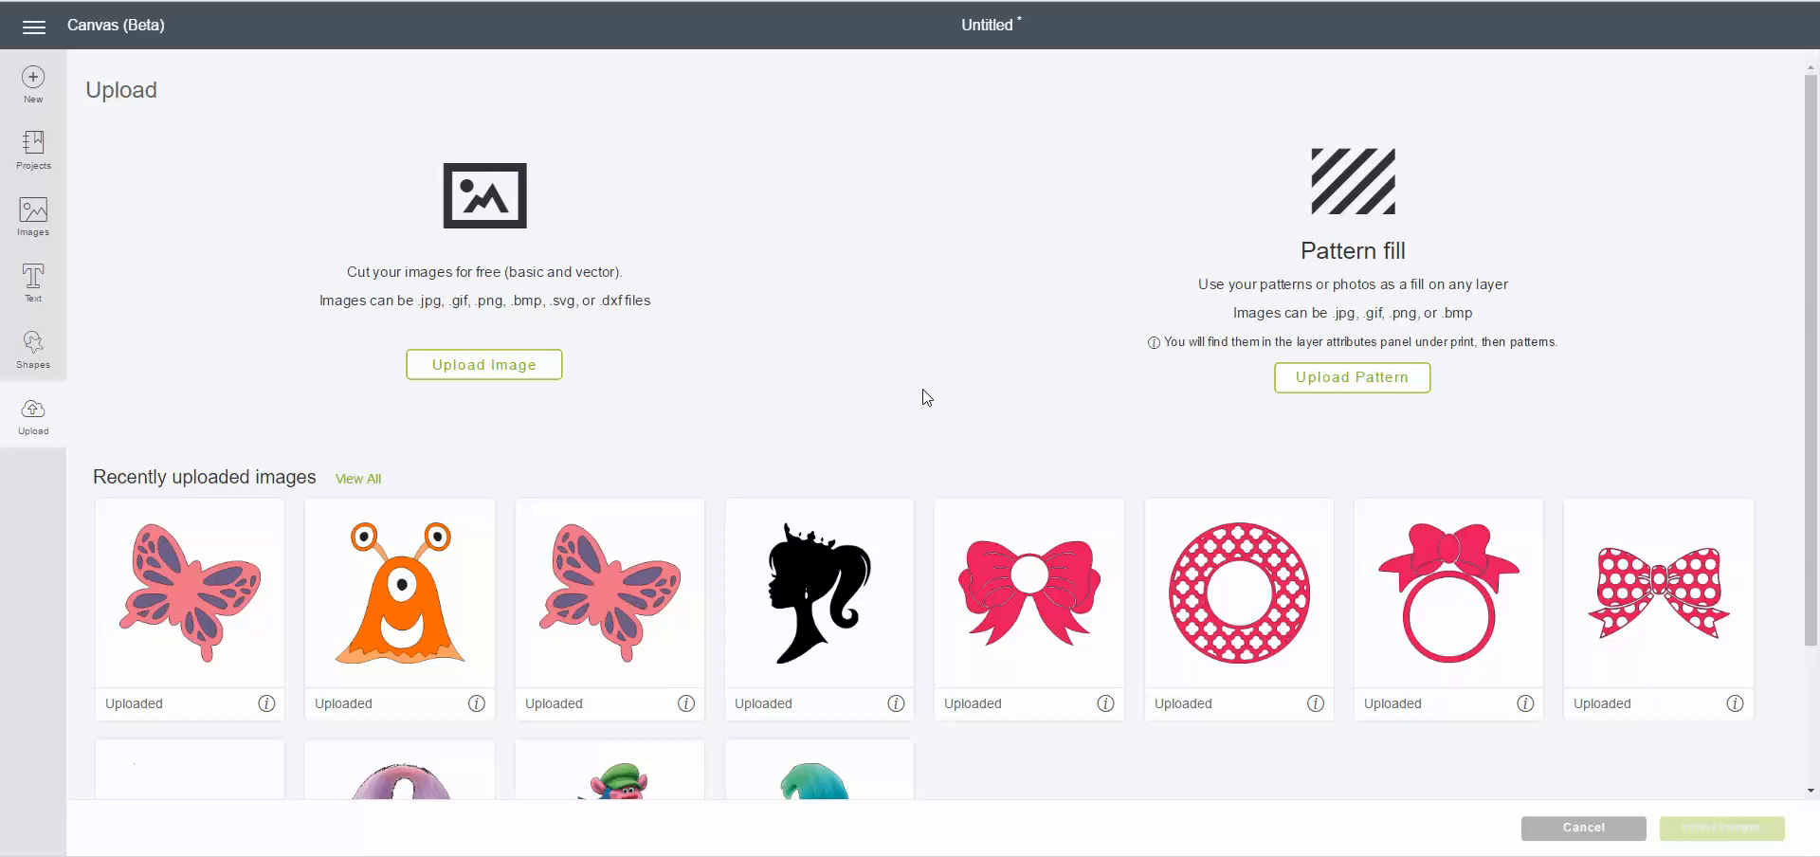
left_click(479, 373)
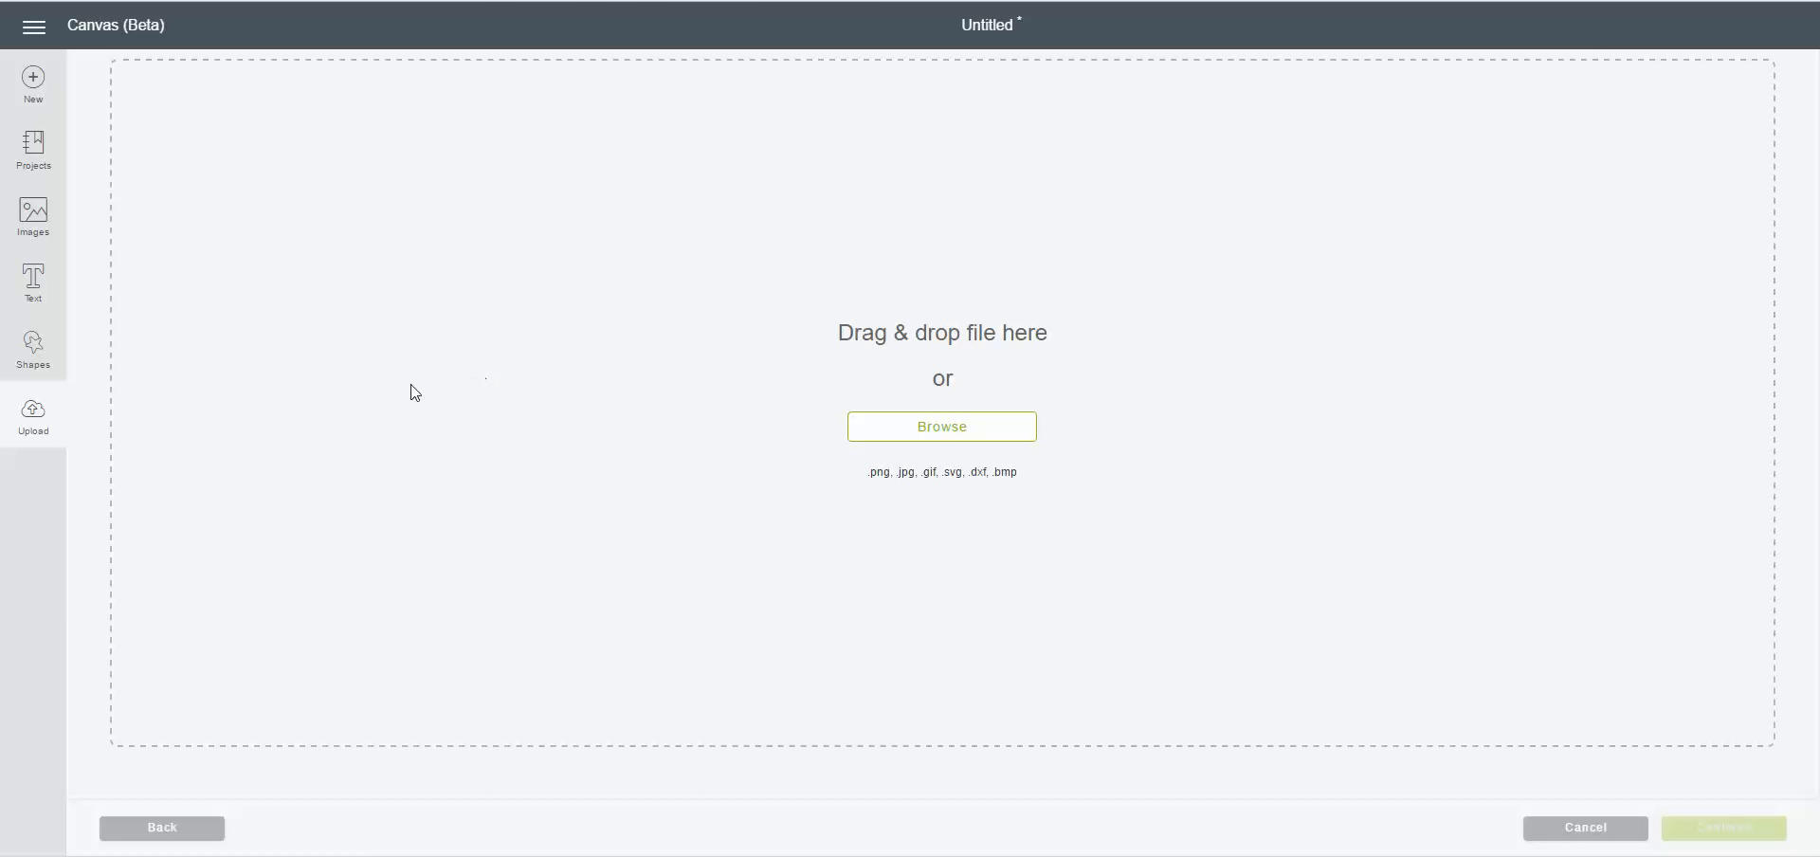
left_click(952, 442)
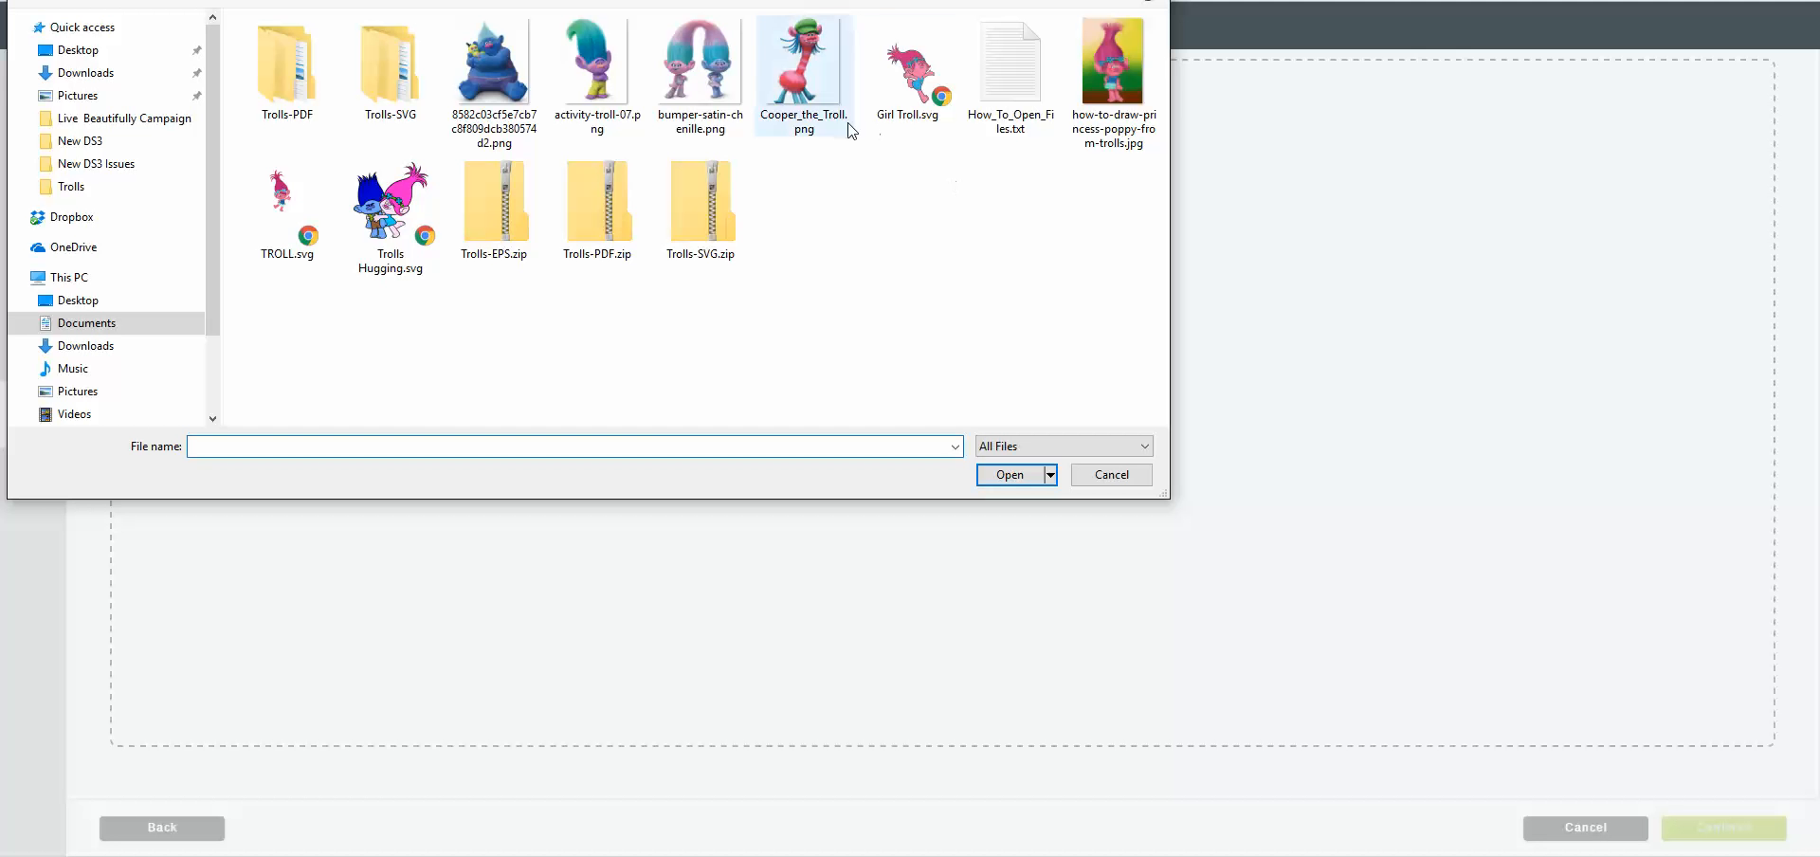
double_click(922, 85)
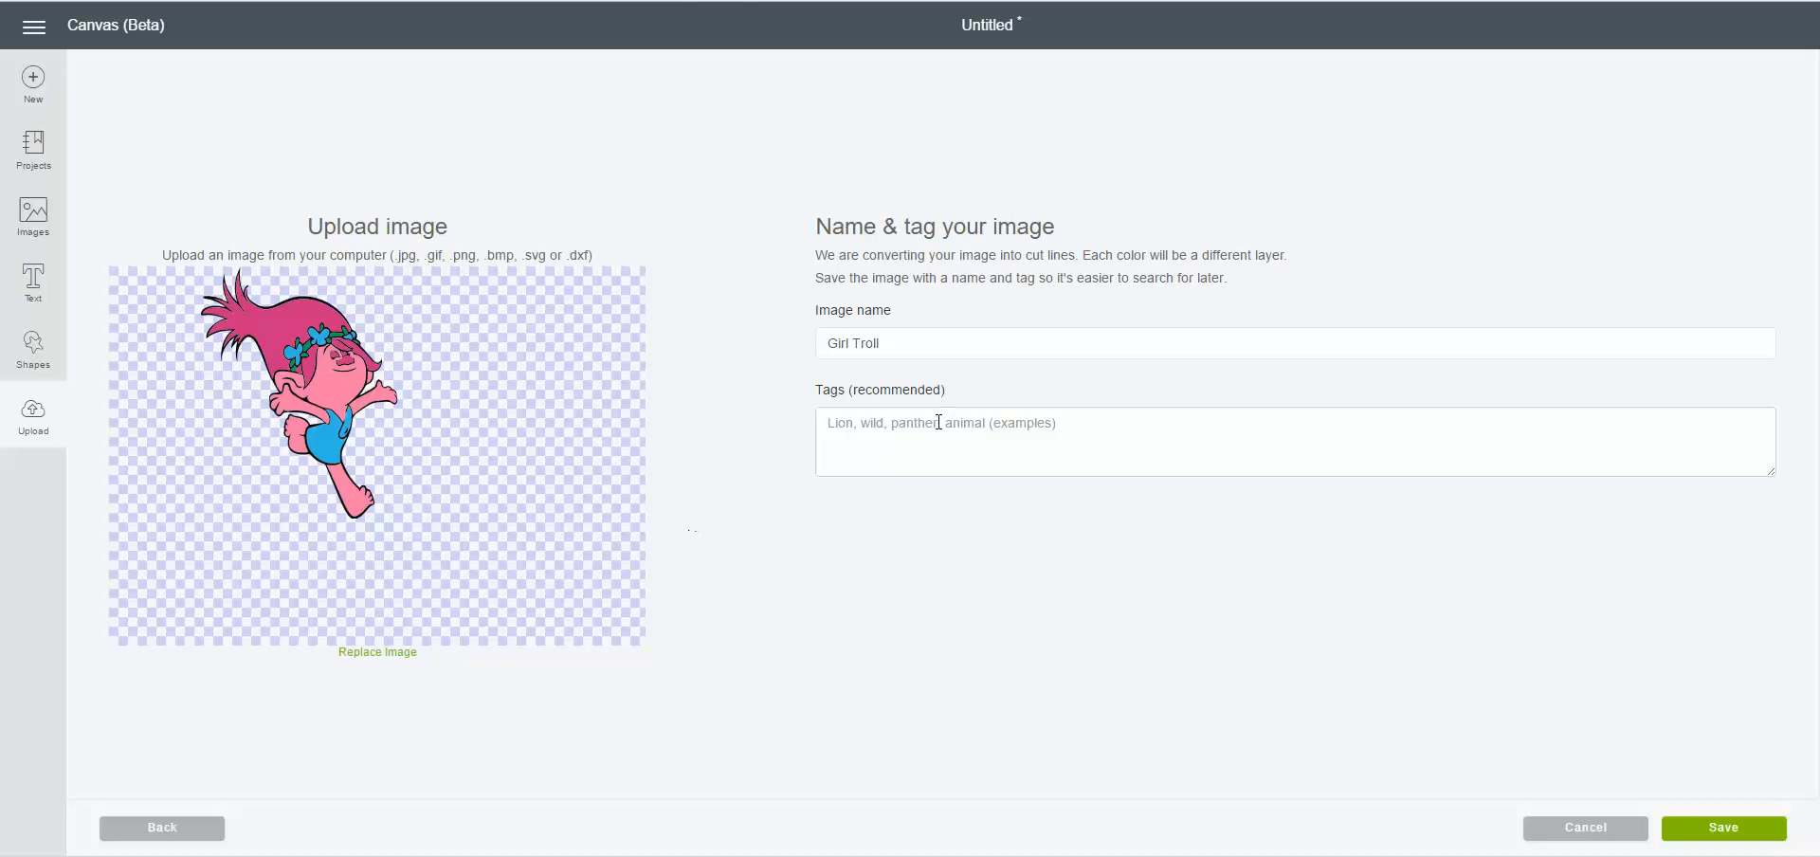
- Tag the troll image with "Girl Troll, Troll" and save the upload
left_click(888, 426)
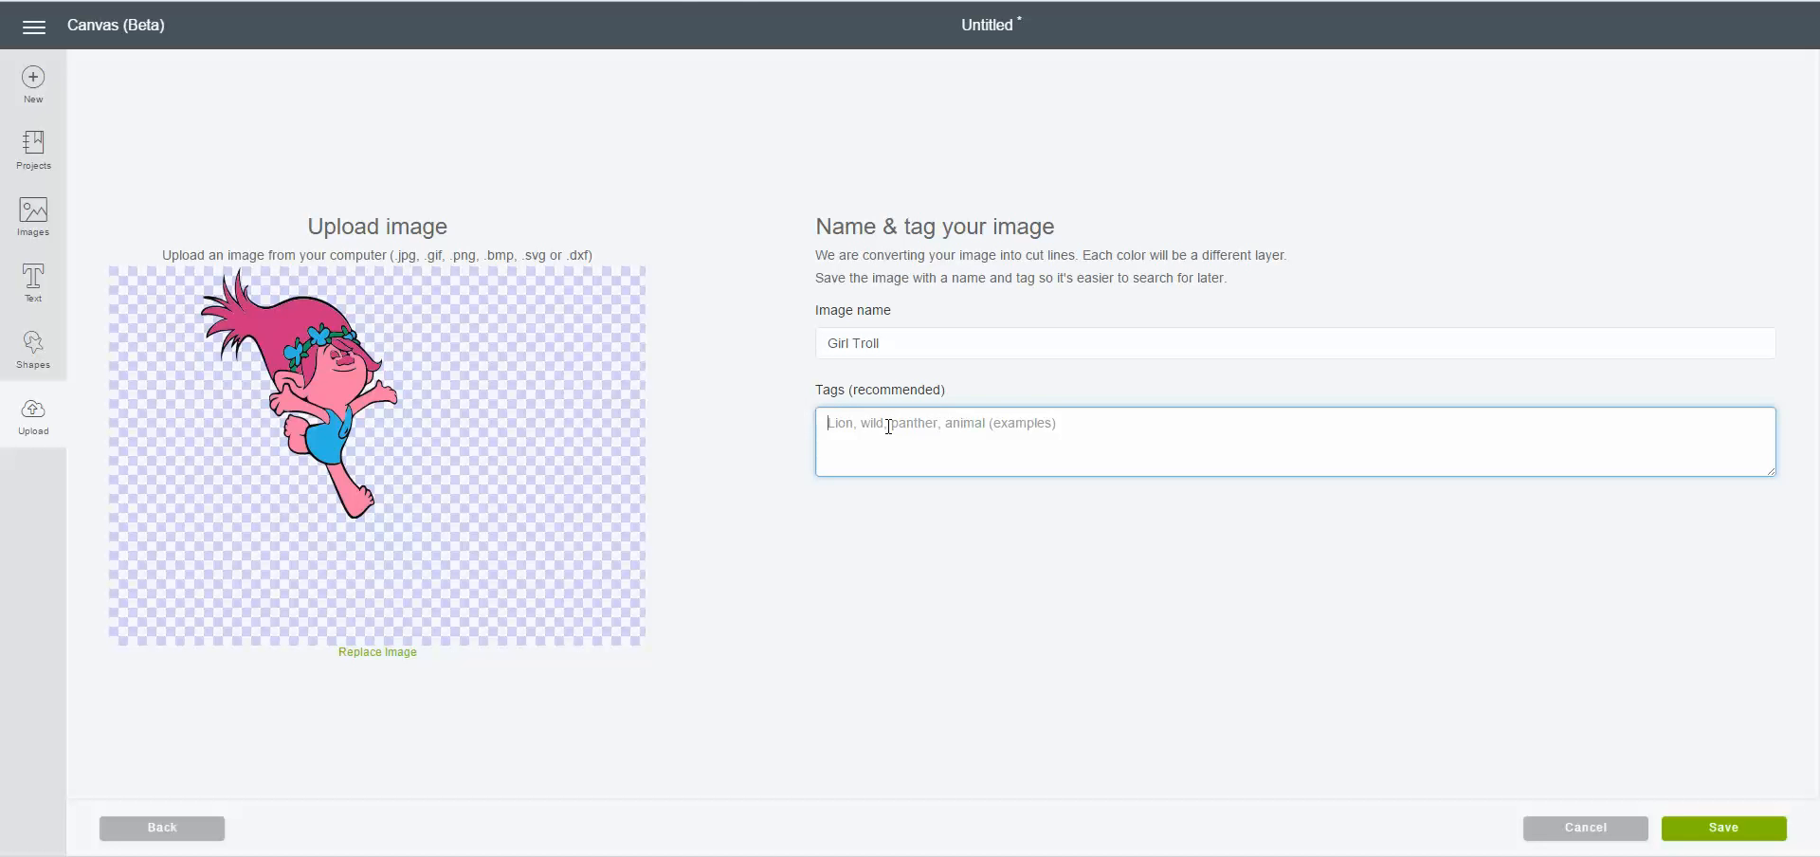
type("Girl Troll, T")
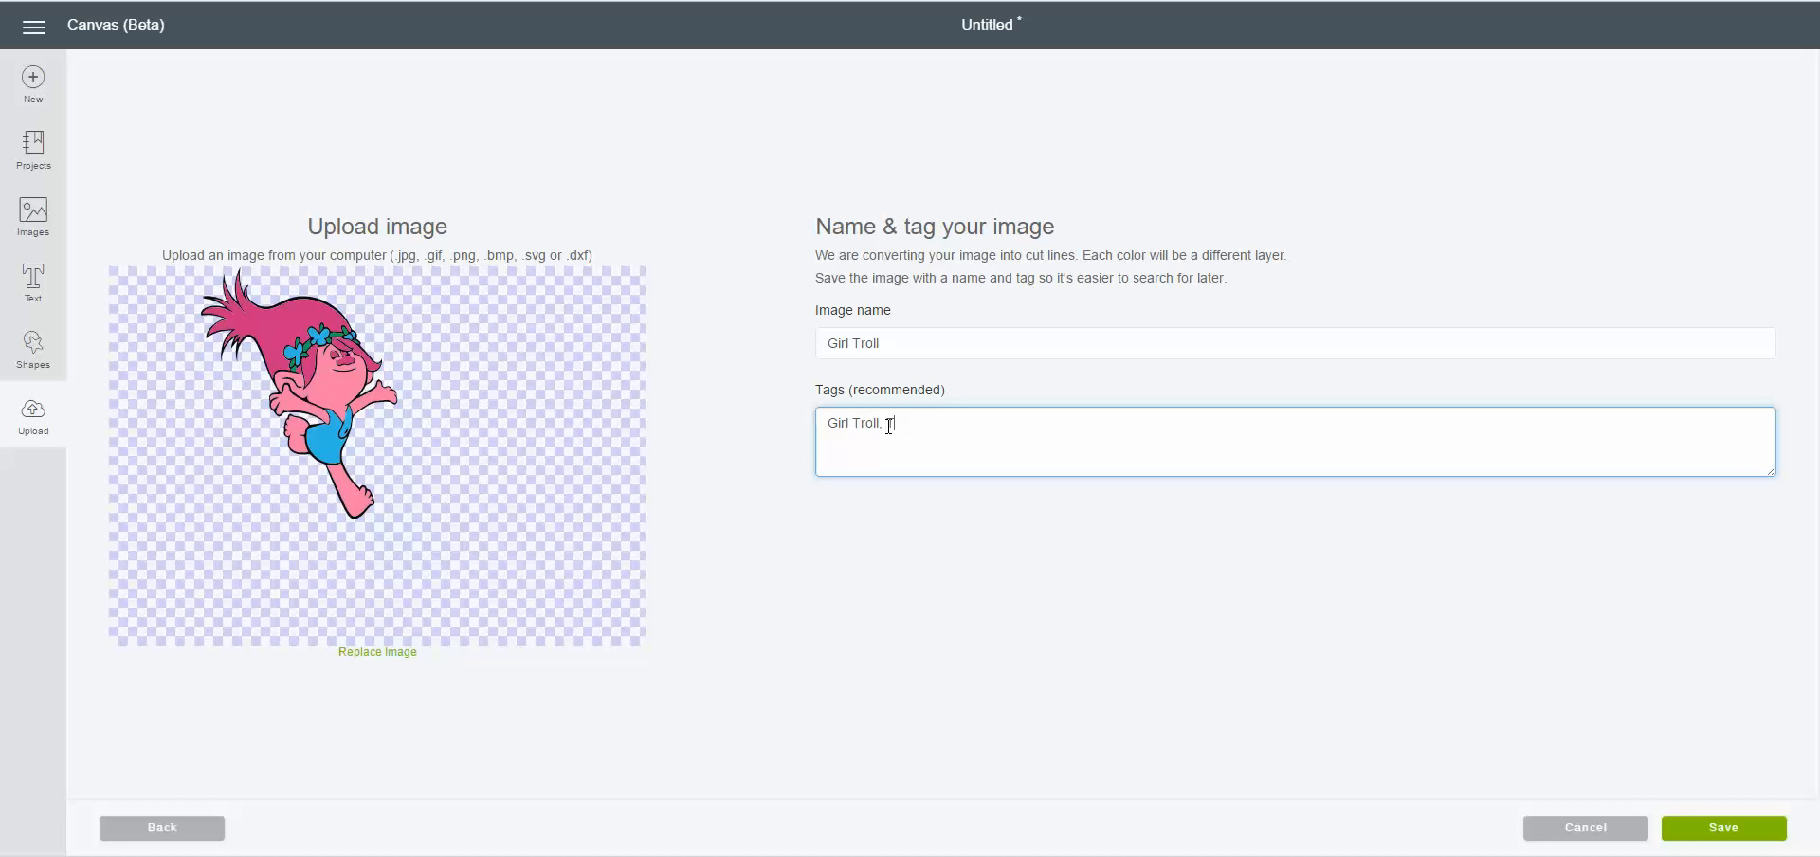
type("roll")
left_click(1727, 834)
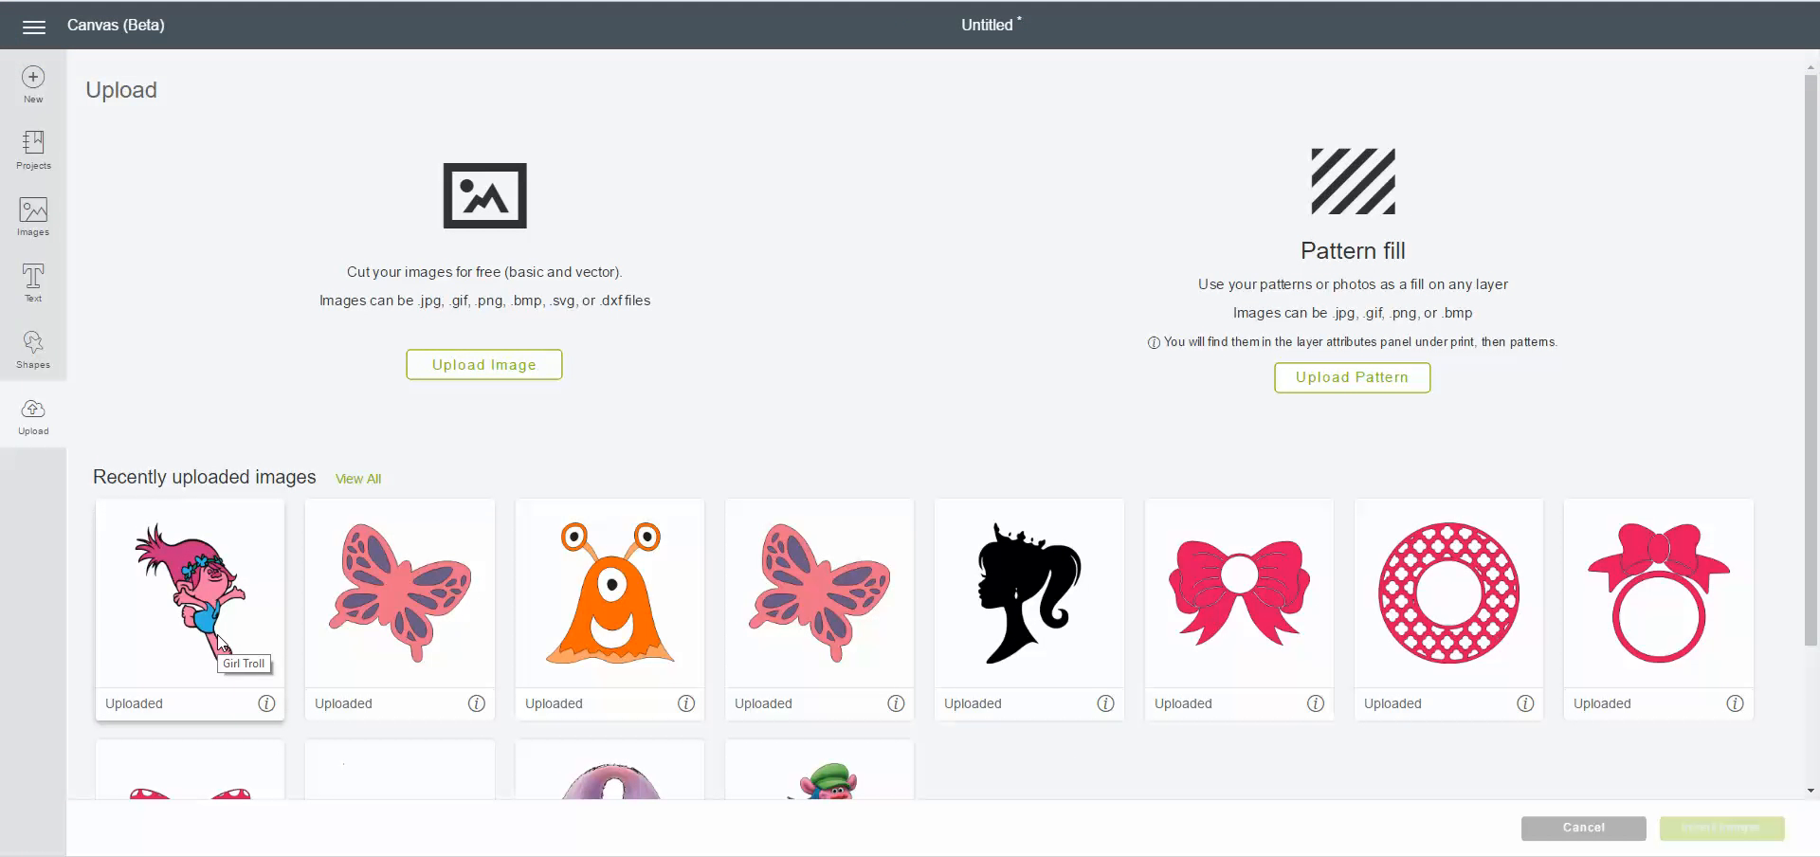
- Insert the newly uploaded Girl Troll image onto the canvas and shift its position
left_click(209, 522)
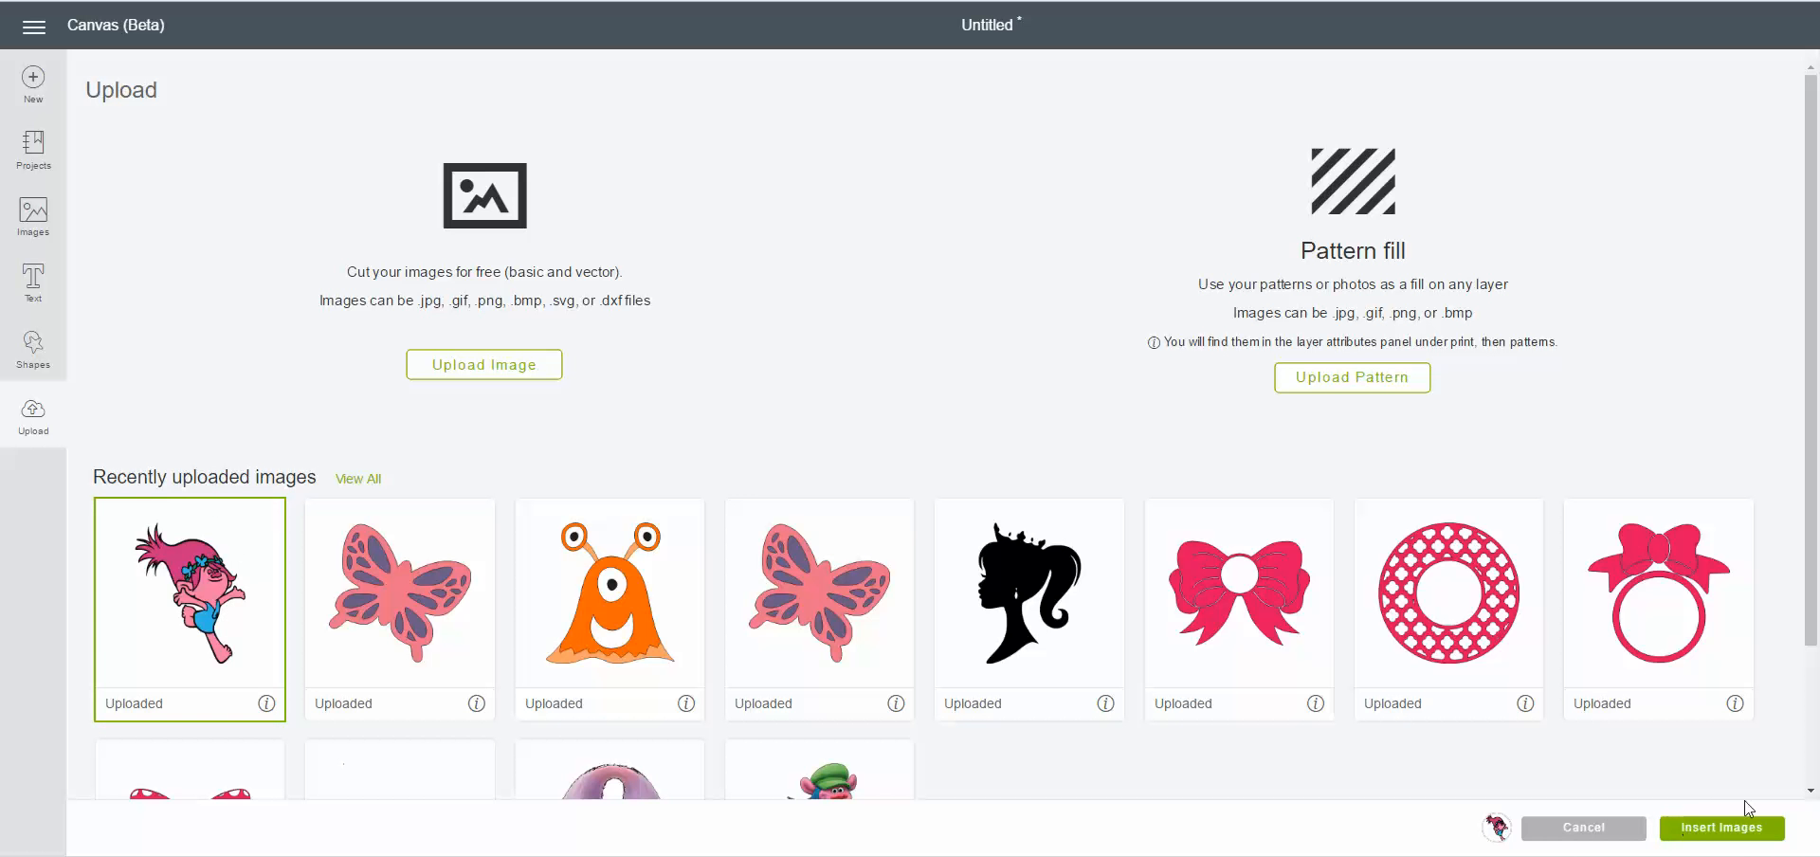
left_click(1717, 830)
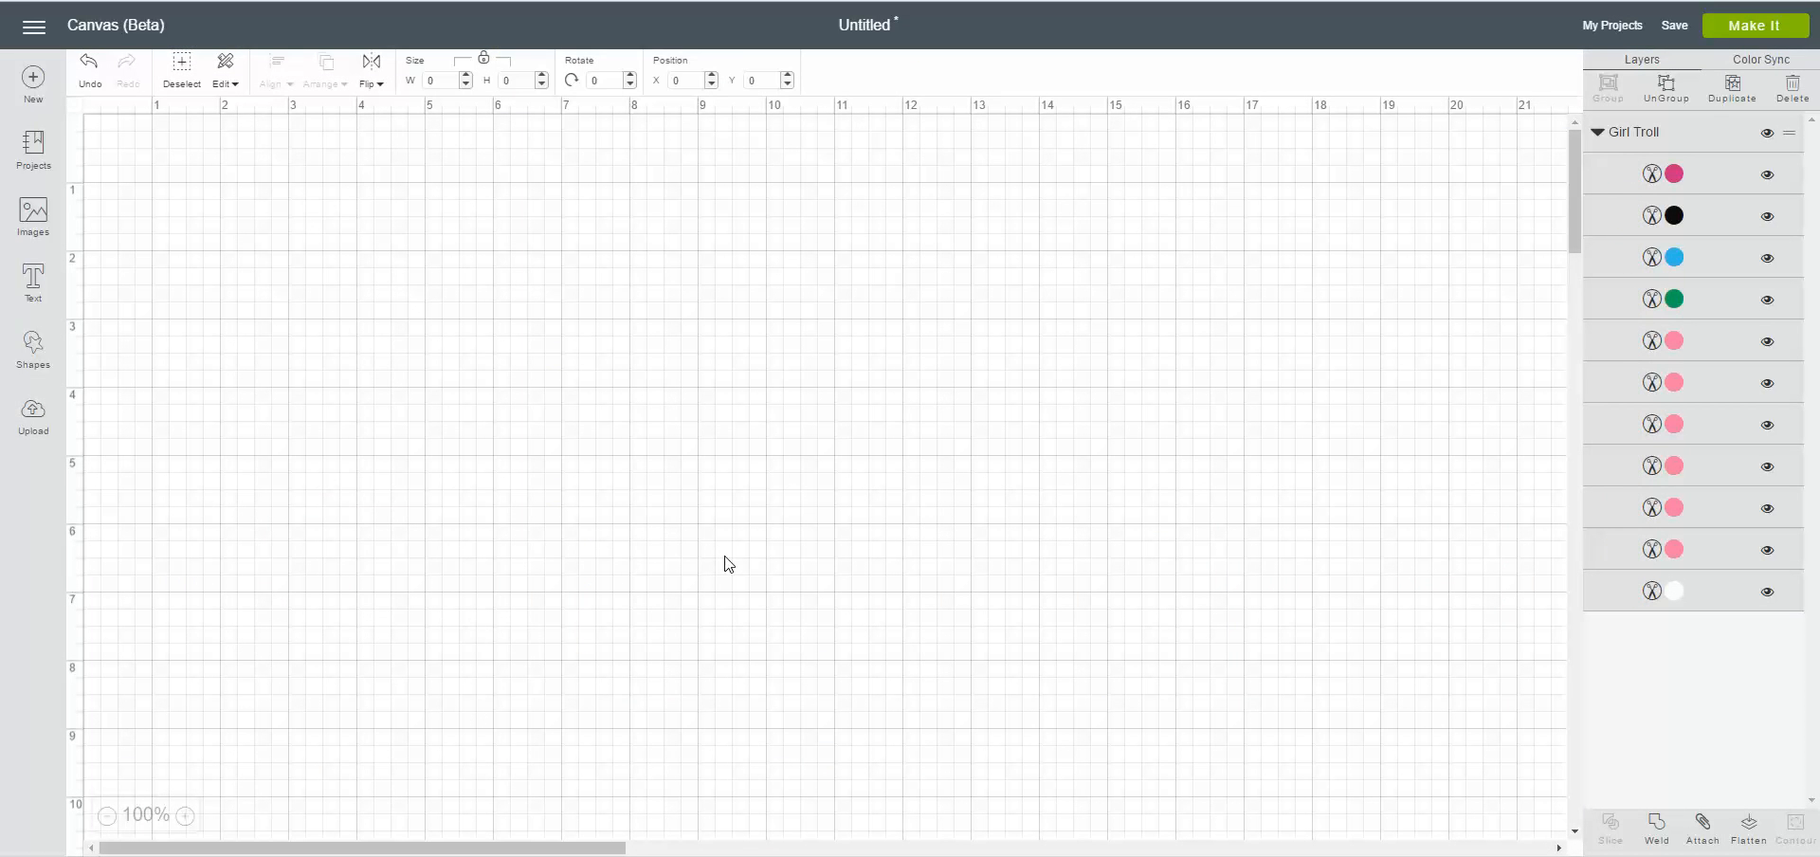
left_click_drag(690, 559, 570, 366)
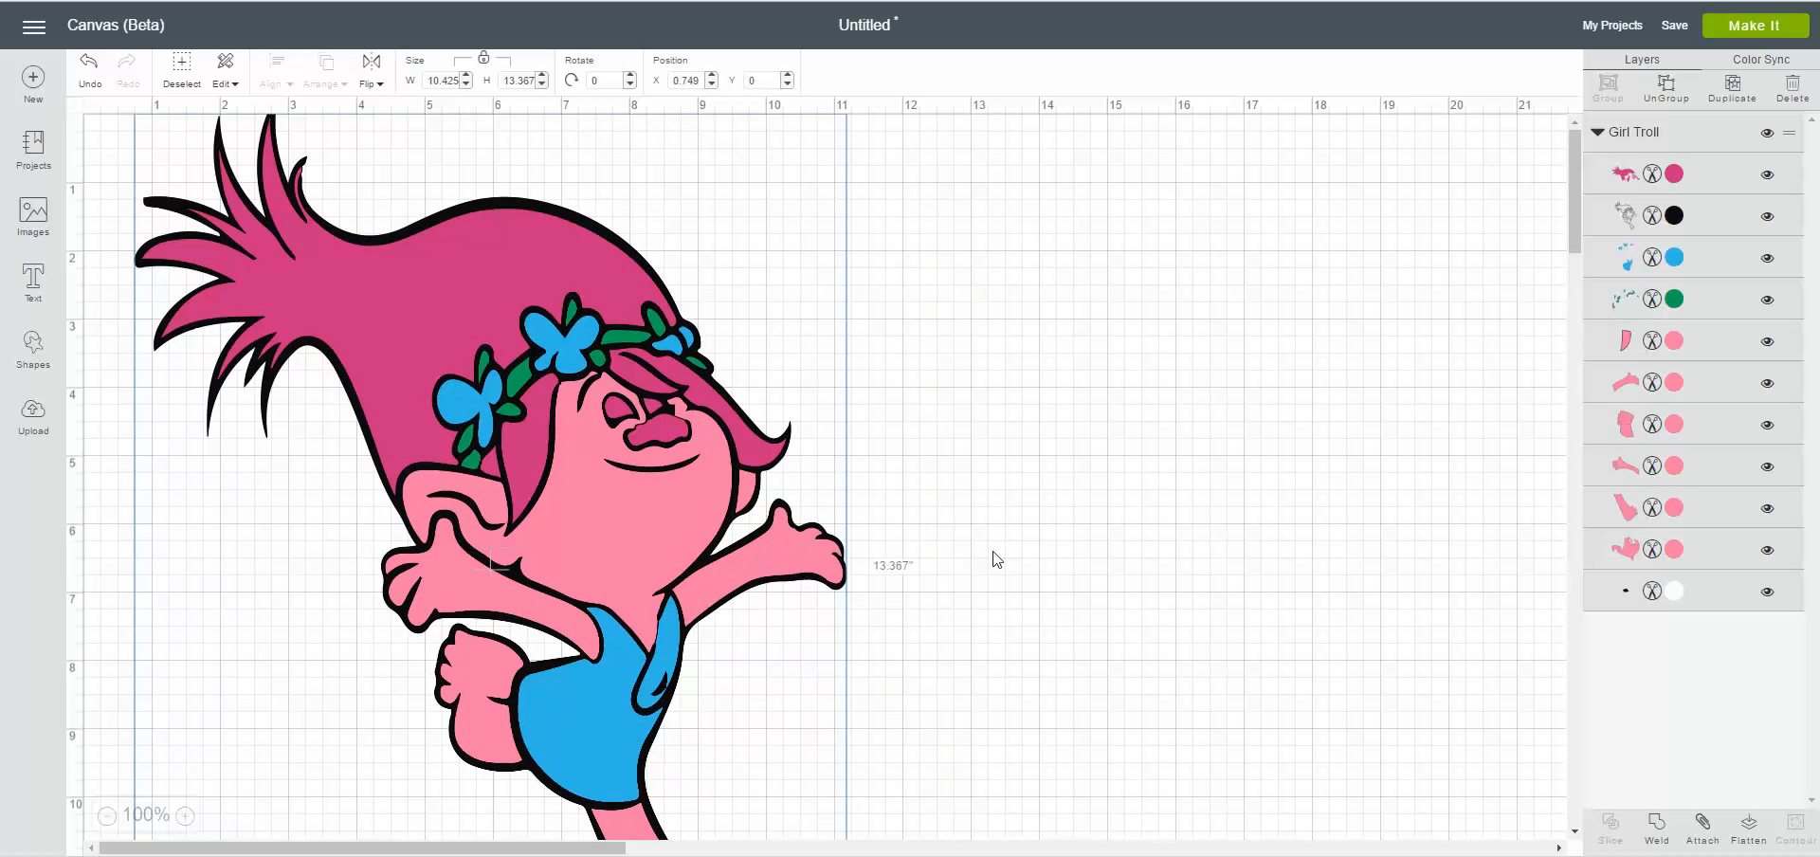
- Scale the Girl Troll image down to about 6.6 by 8.5 inches on the canvas and delete it
scroll(1028, 558, "down", 3)
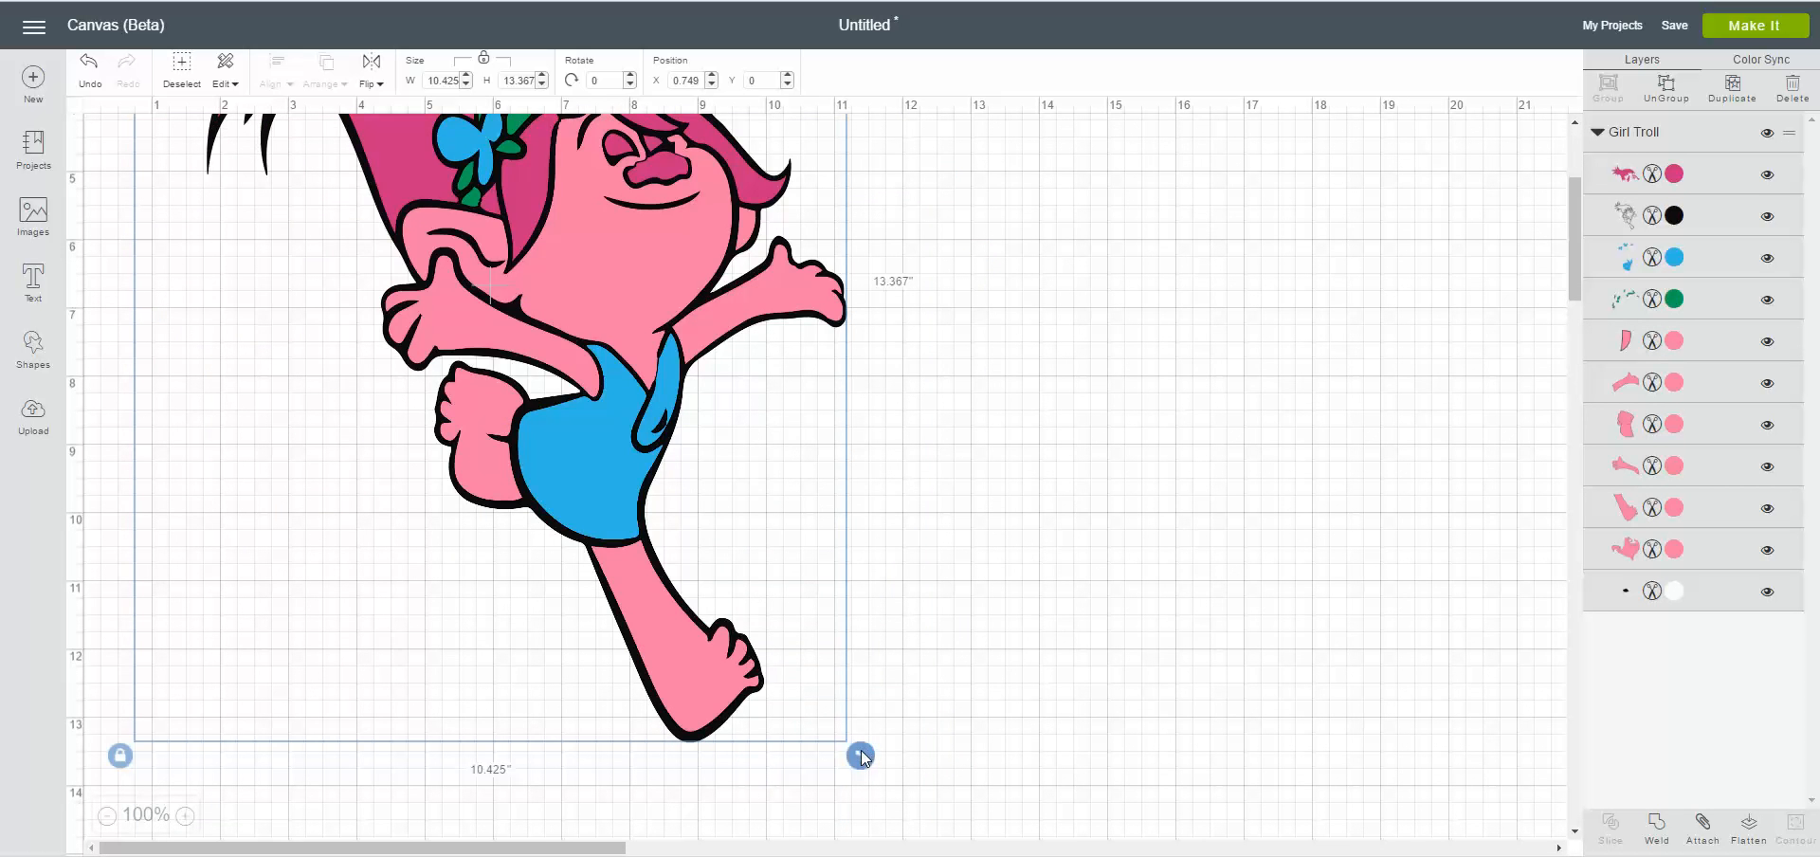
left_click_drag(862, 755, 601, 423)
left_click_drag(552, 279, 610, 459)
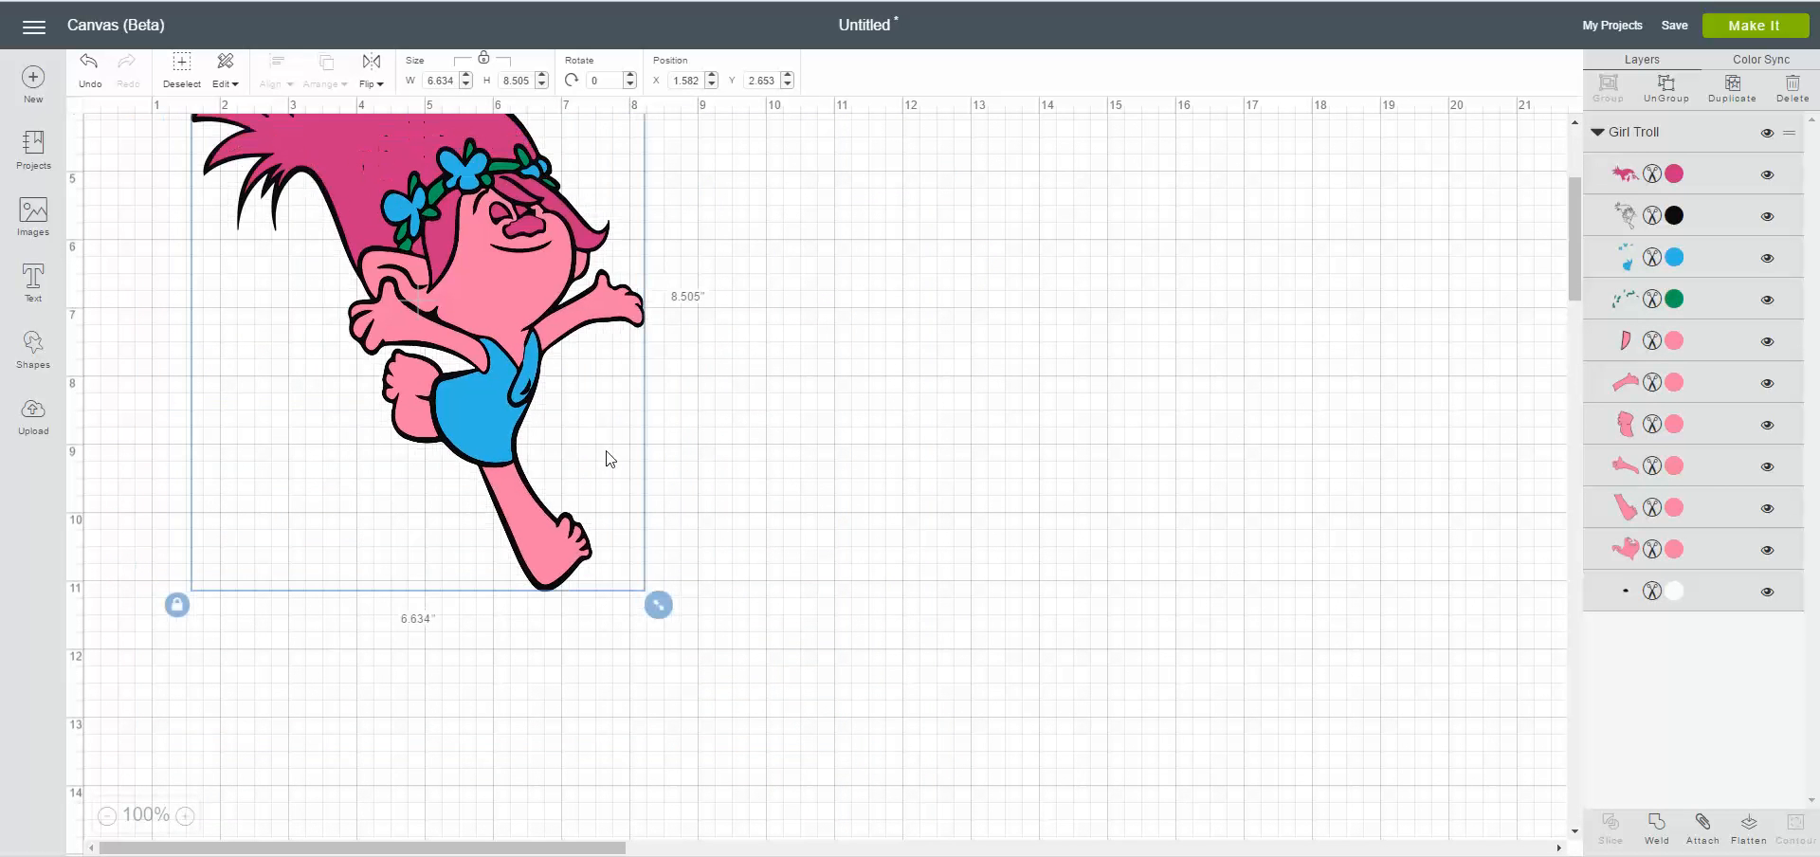
scroll(1324, 436, "up", 3)
left_click_drag(480, 558, 491, 484)
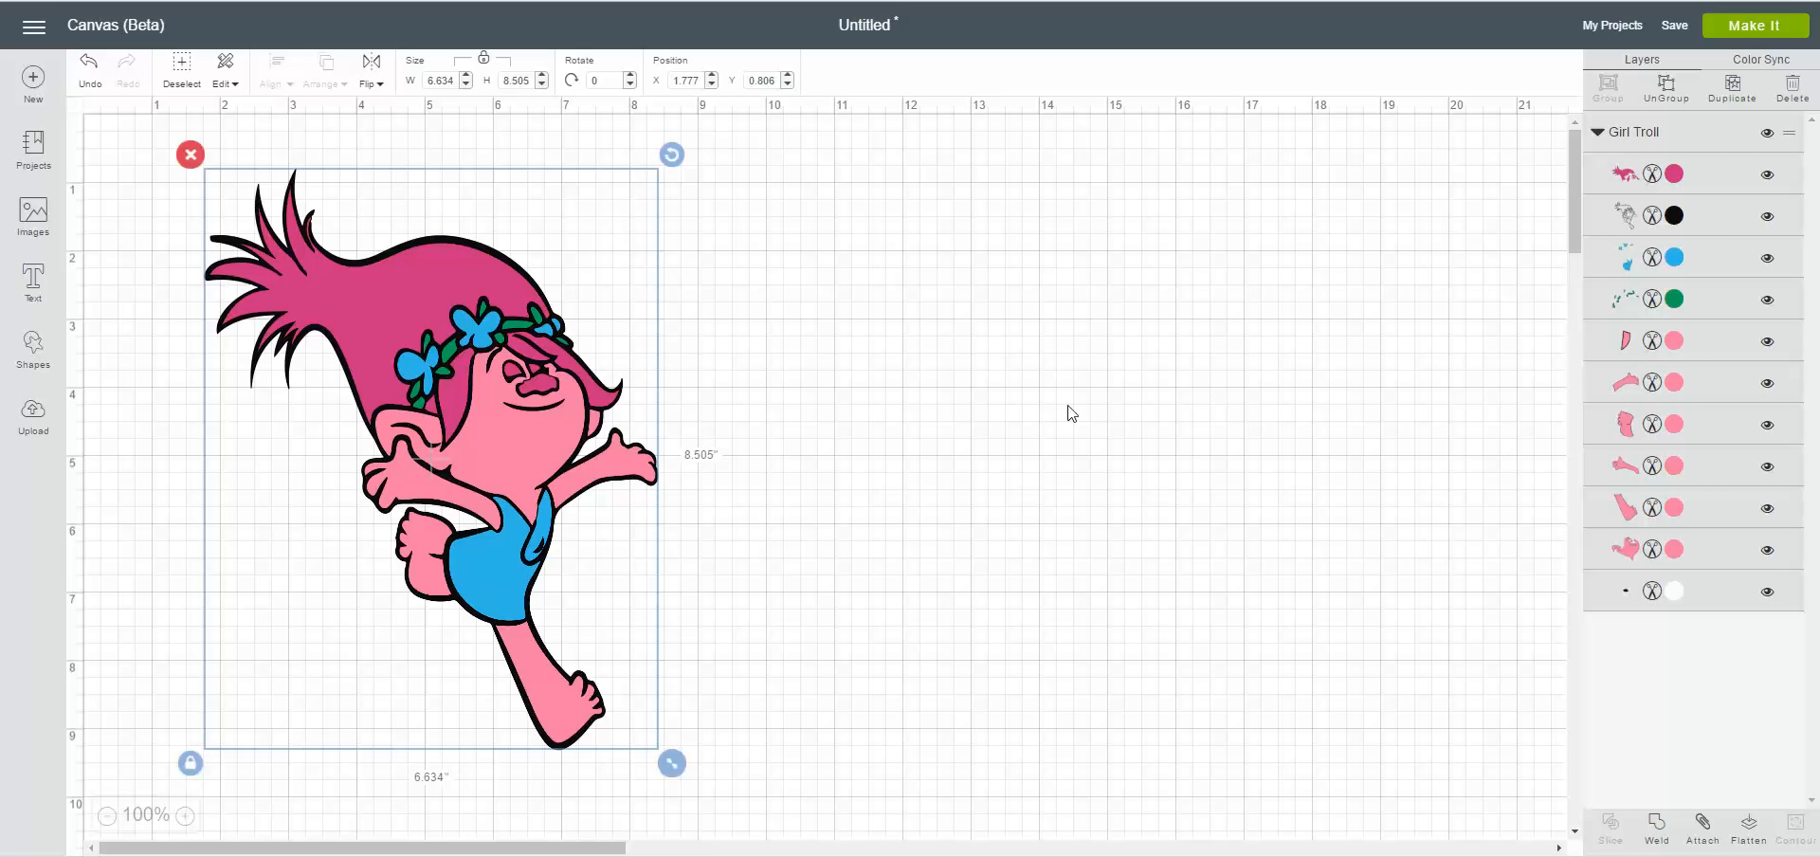
left_click(190, 154)
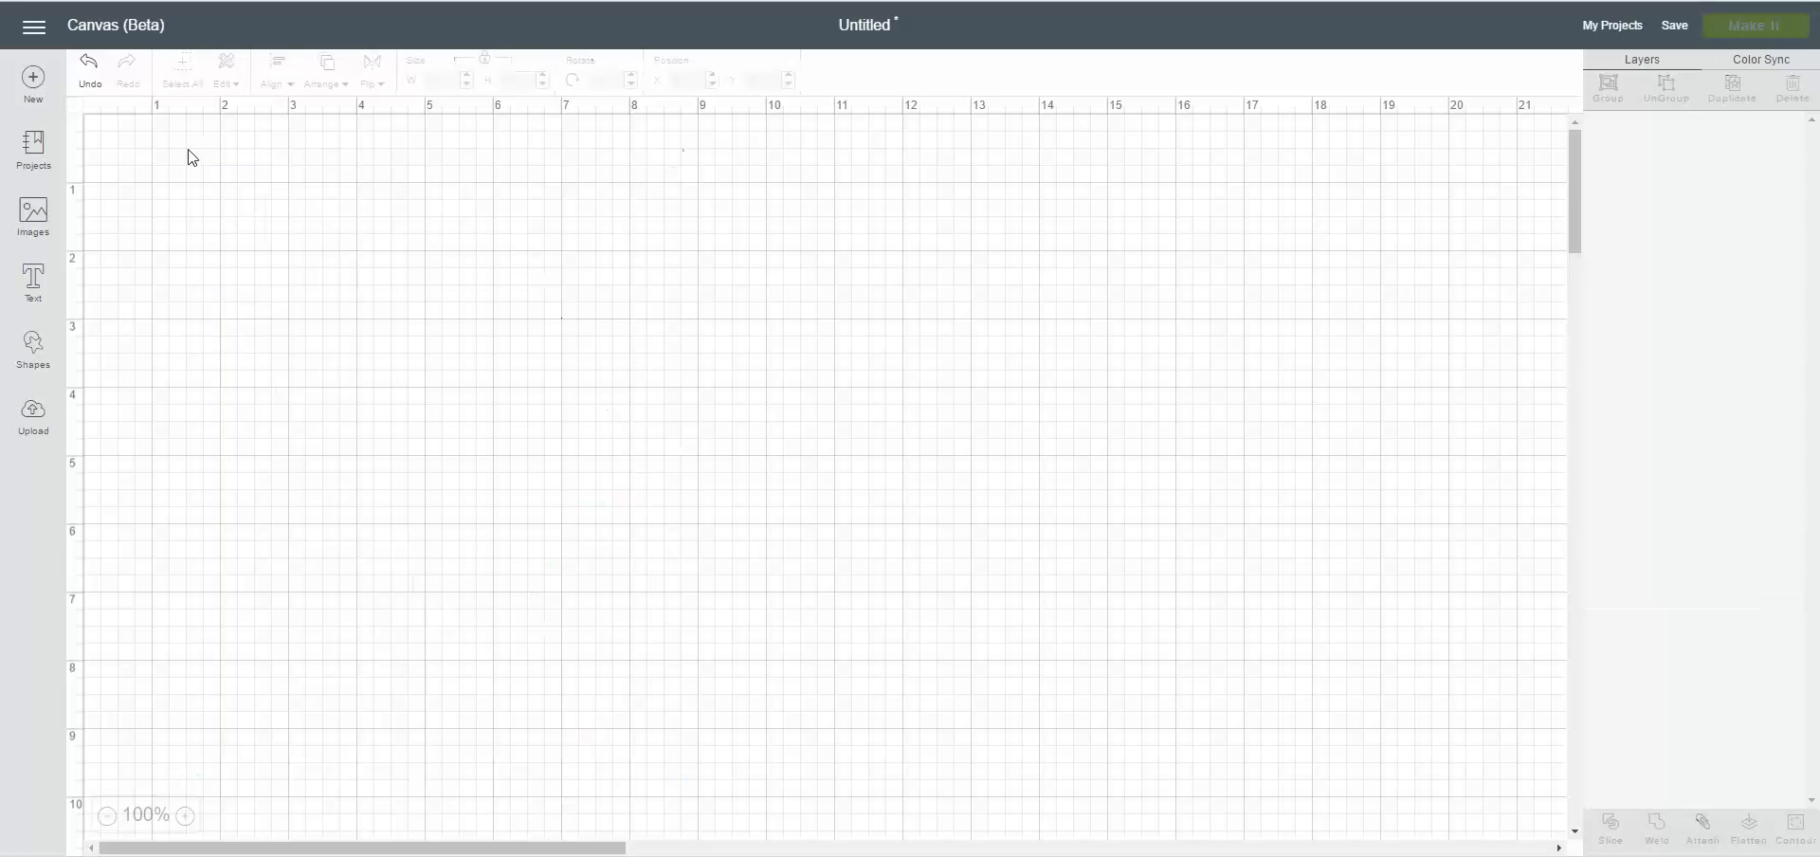
- Load how-to-draw-princess-poppy-from-trolls.jpg into a new image upload and set its image type to Complex
left_click(33, 426)
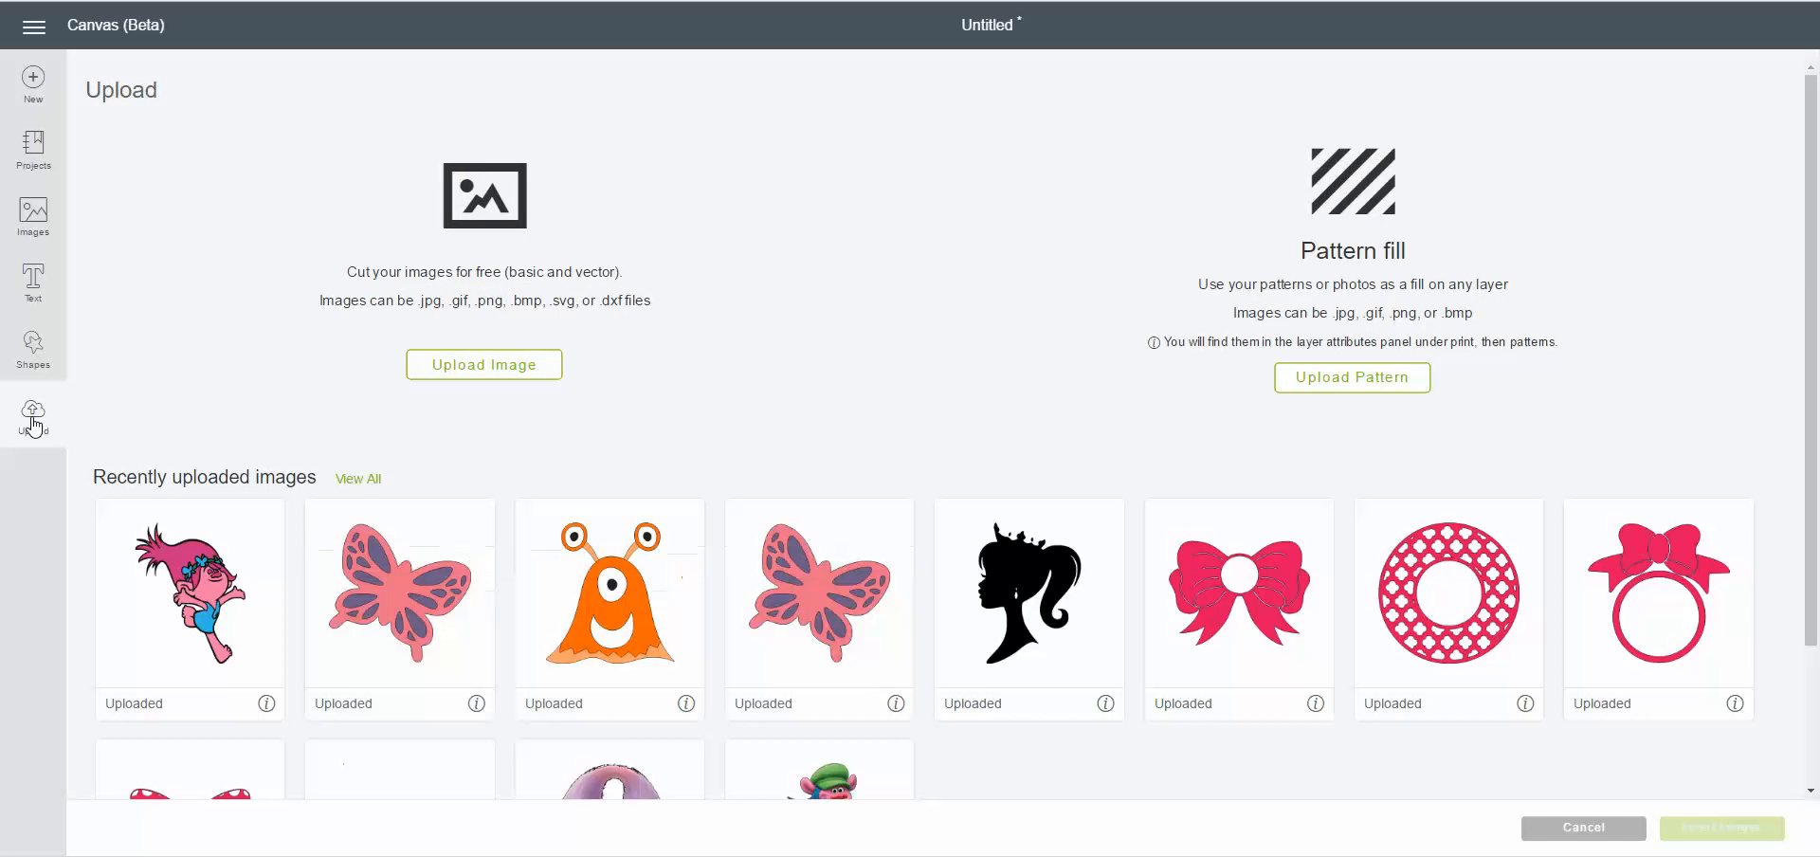
left_click(480, 372)
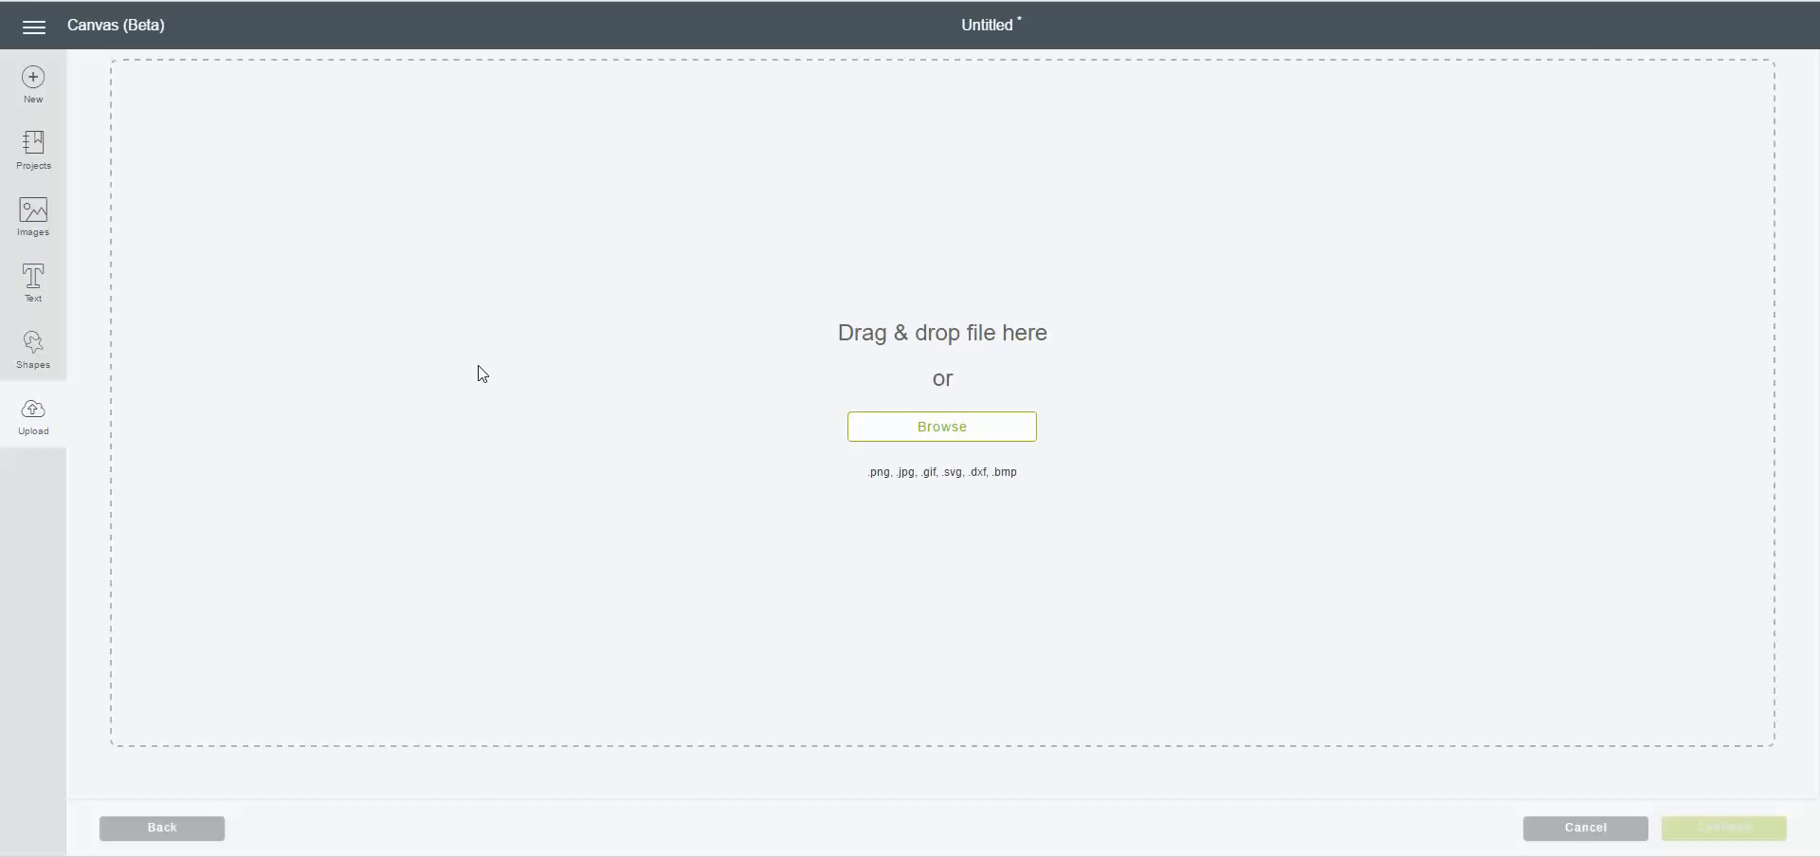
left_click(942, 427)
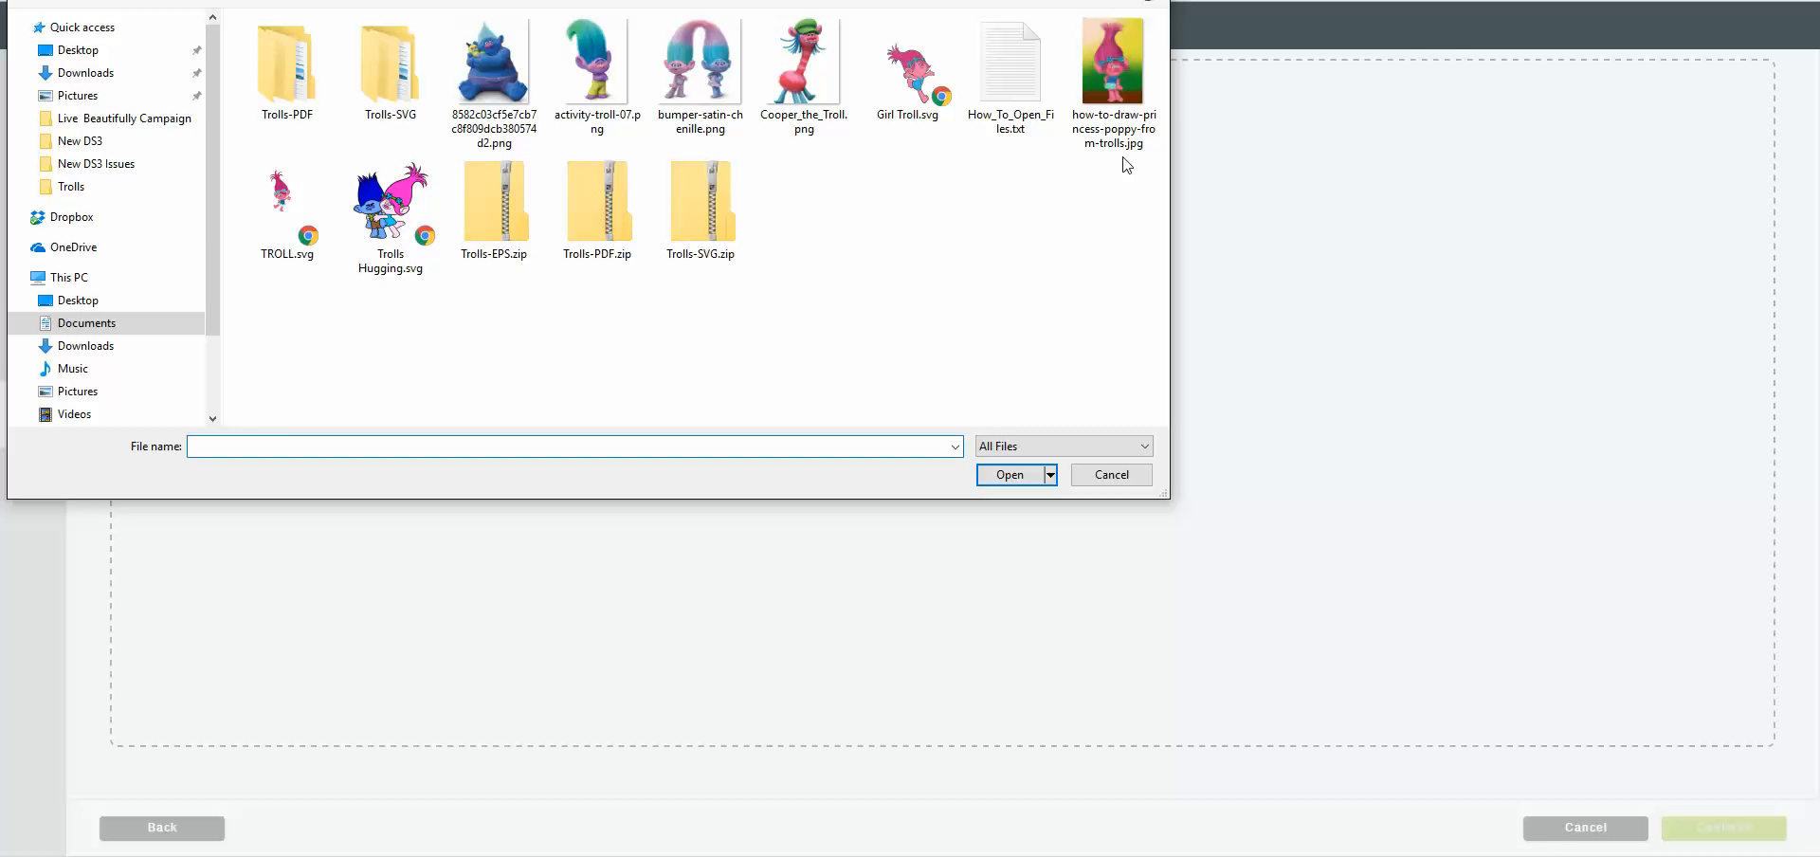
left_click(1118, 84)
double_click(1117, 84)
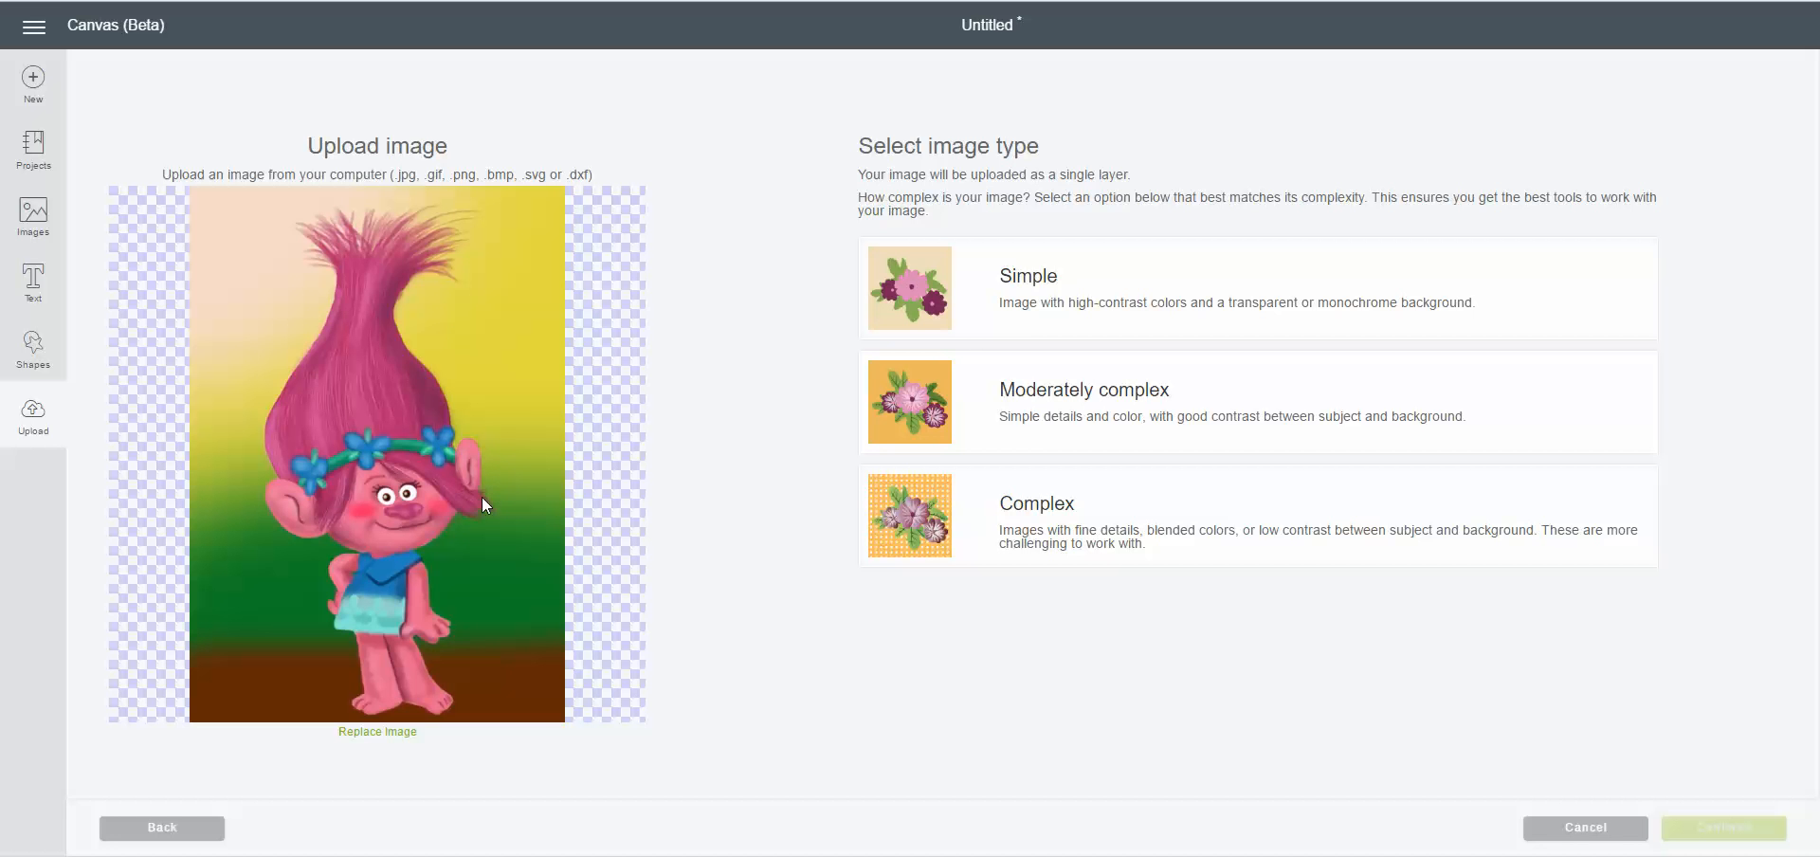
left_click(933, 532)
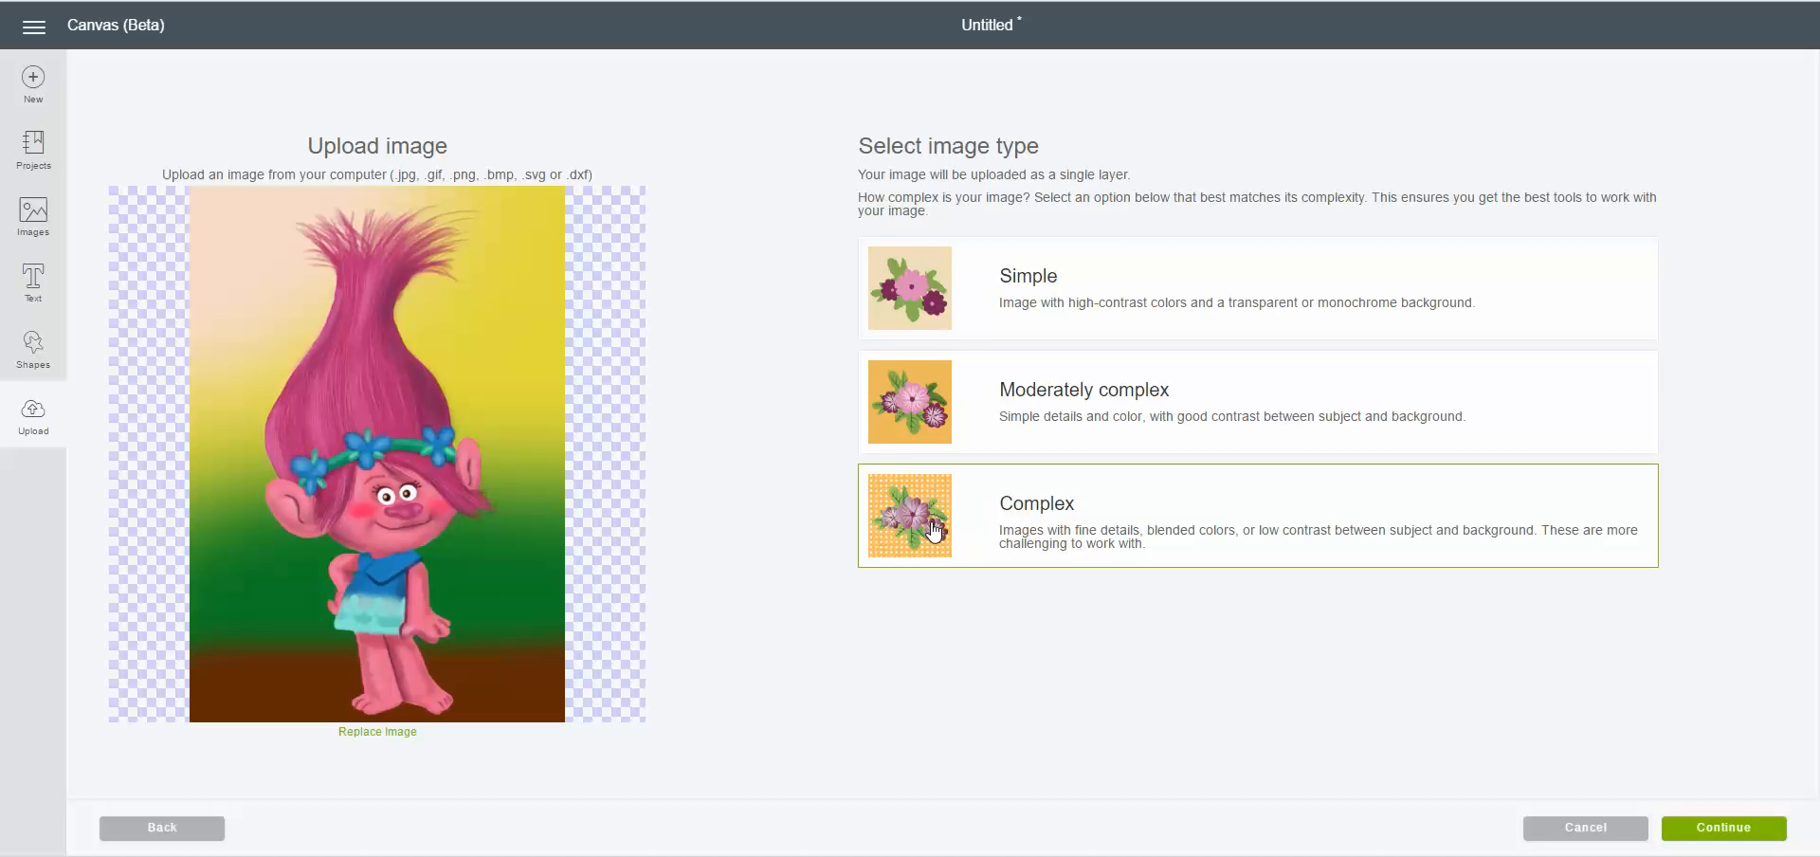
left_click(1727, 830)
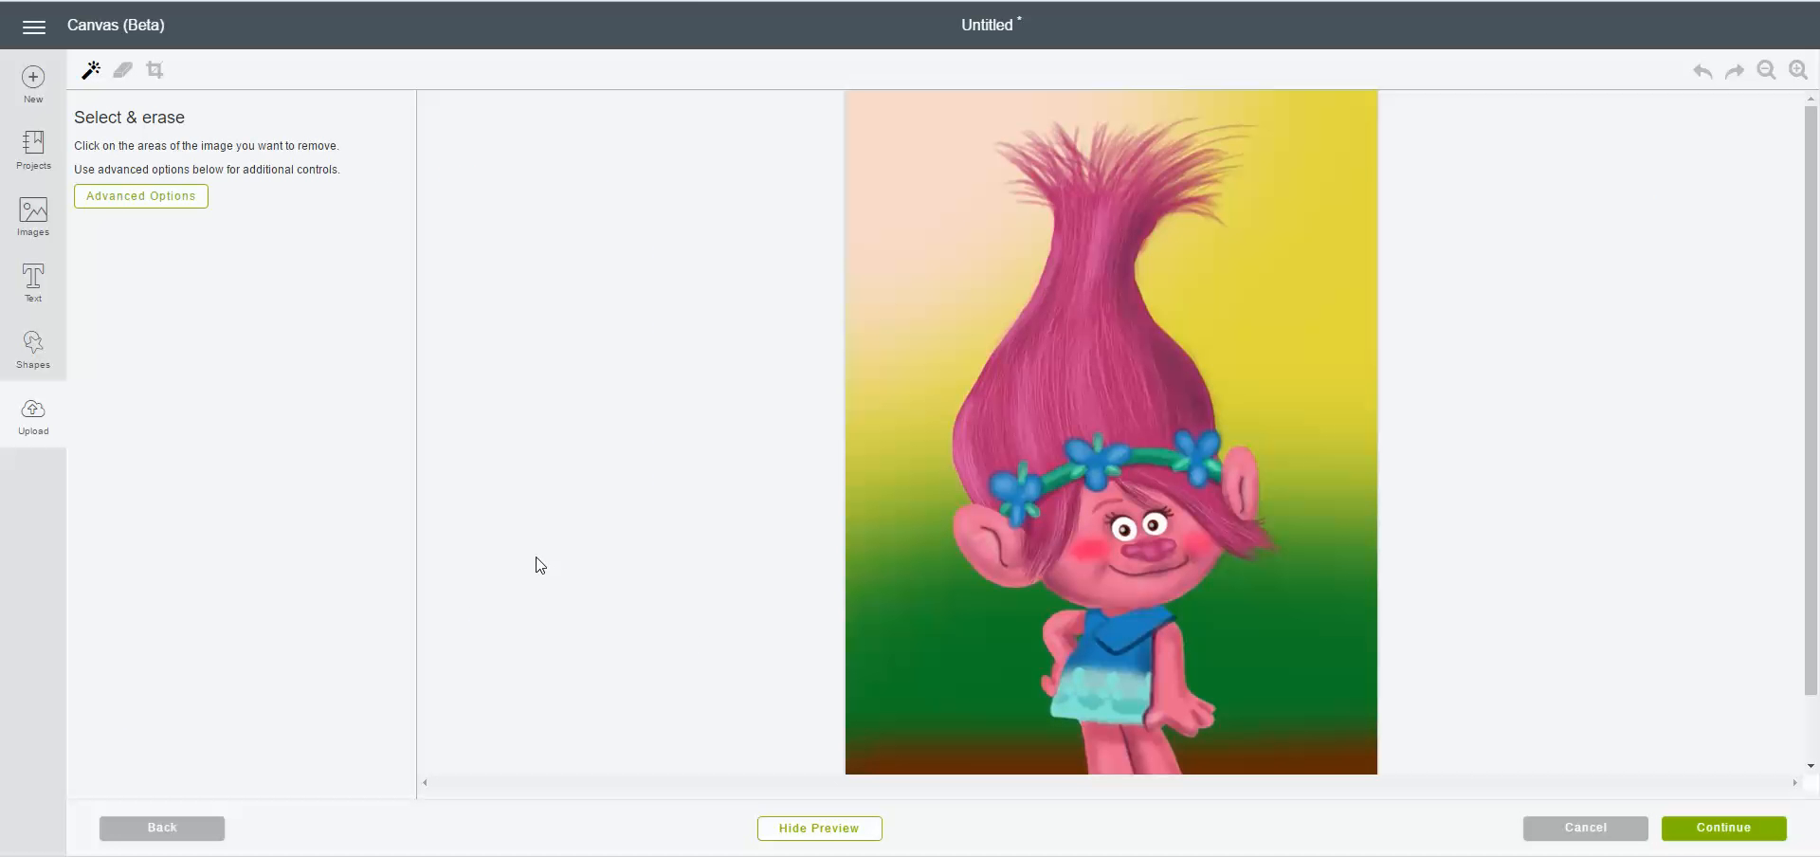
- Erase the peach and yellow background bands left of the troll's hair with Select & erase, down to the ear
left_click(1765, 71)
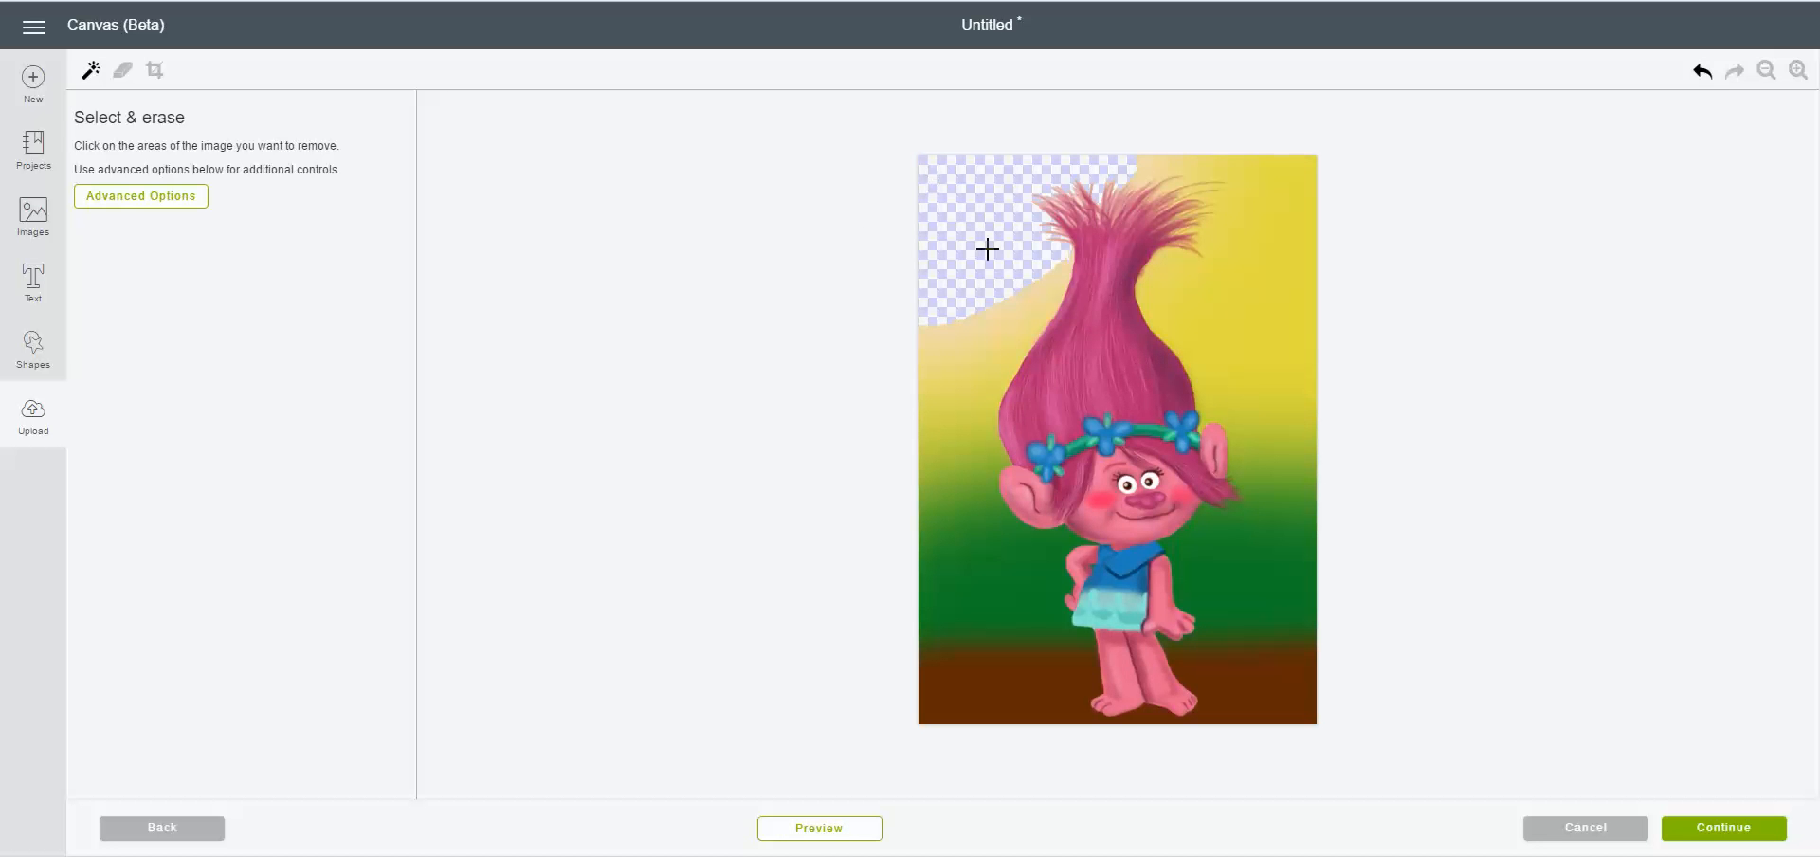
left_click(999, 304)
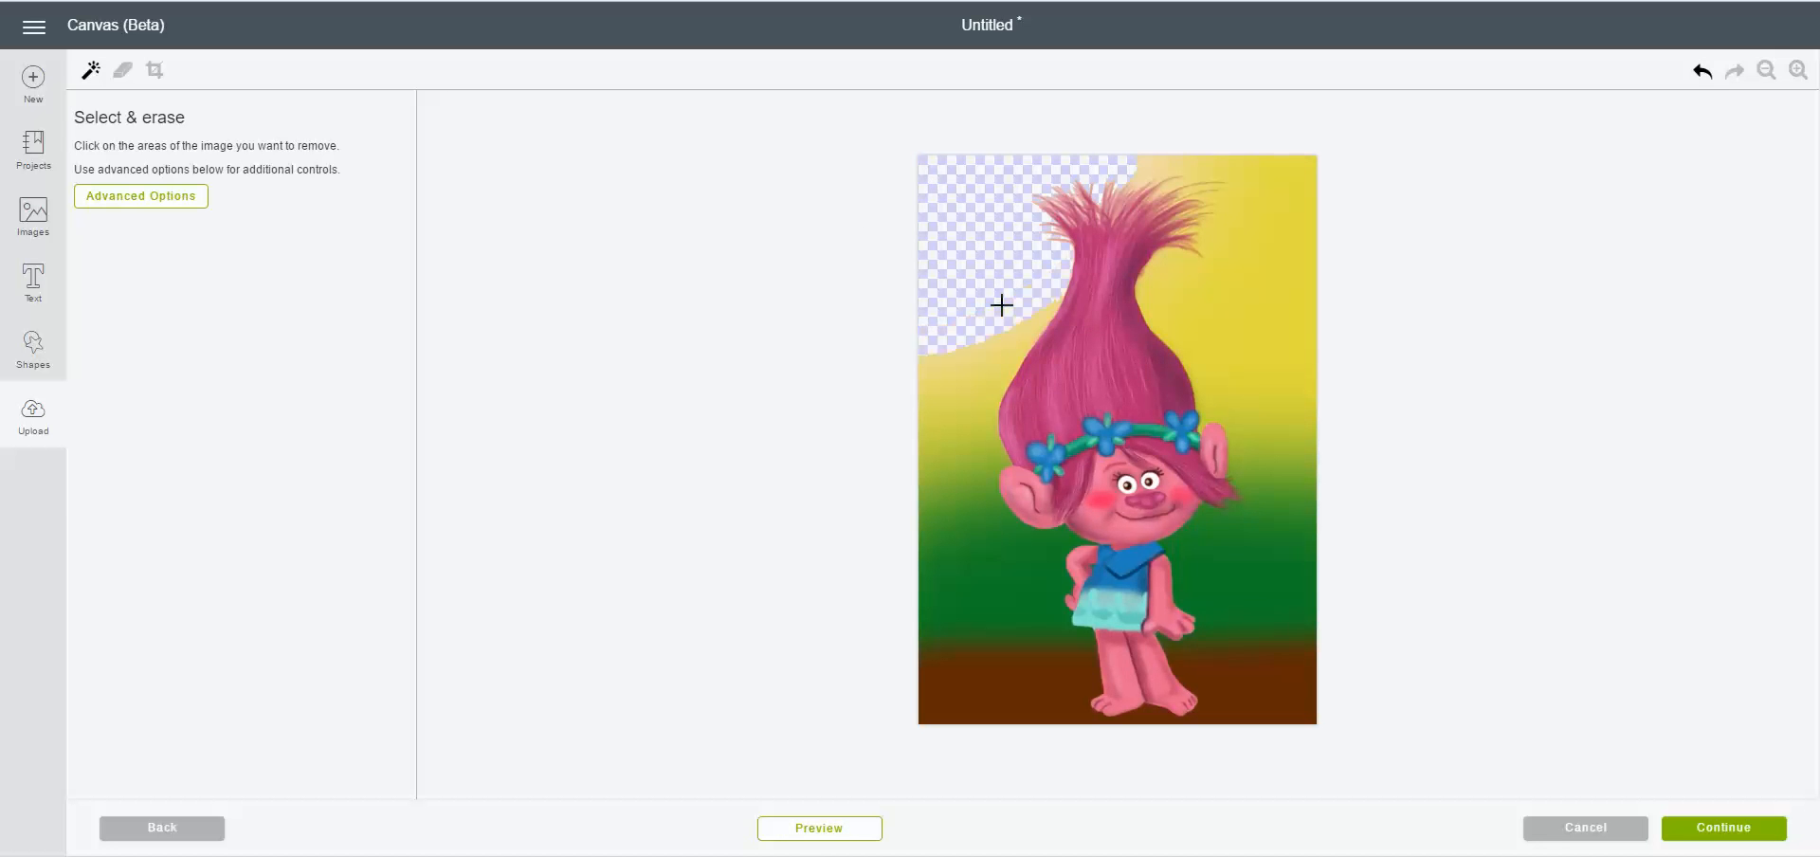
left_click(982, 369)
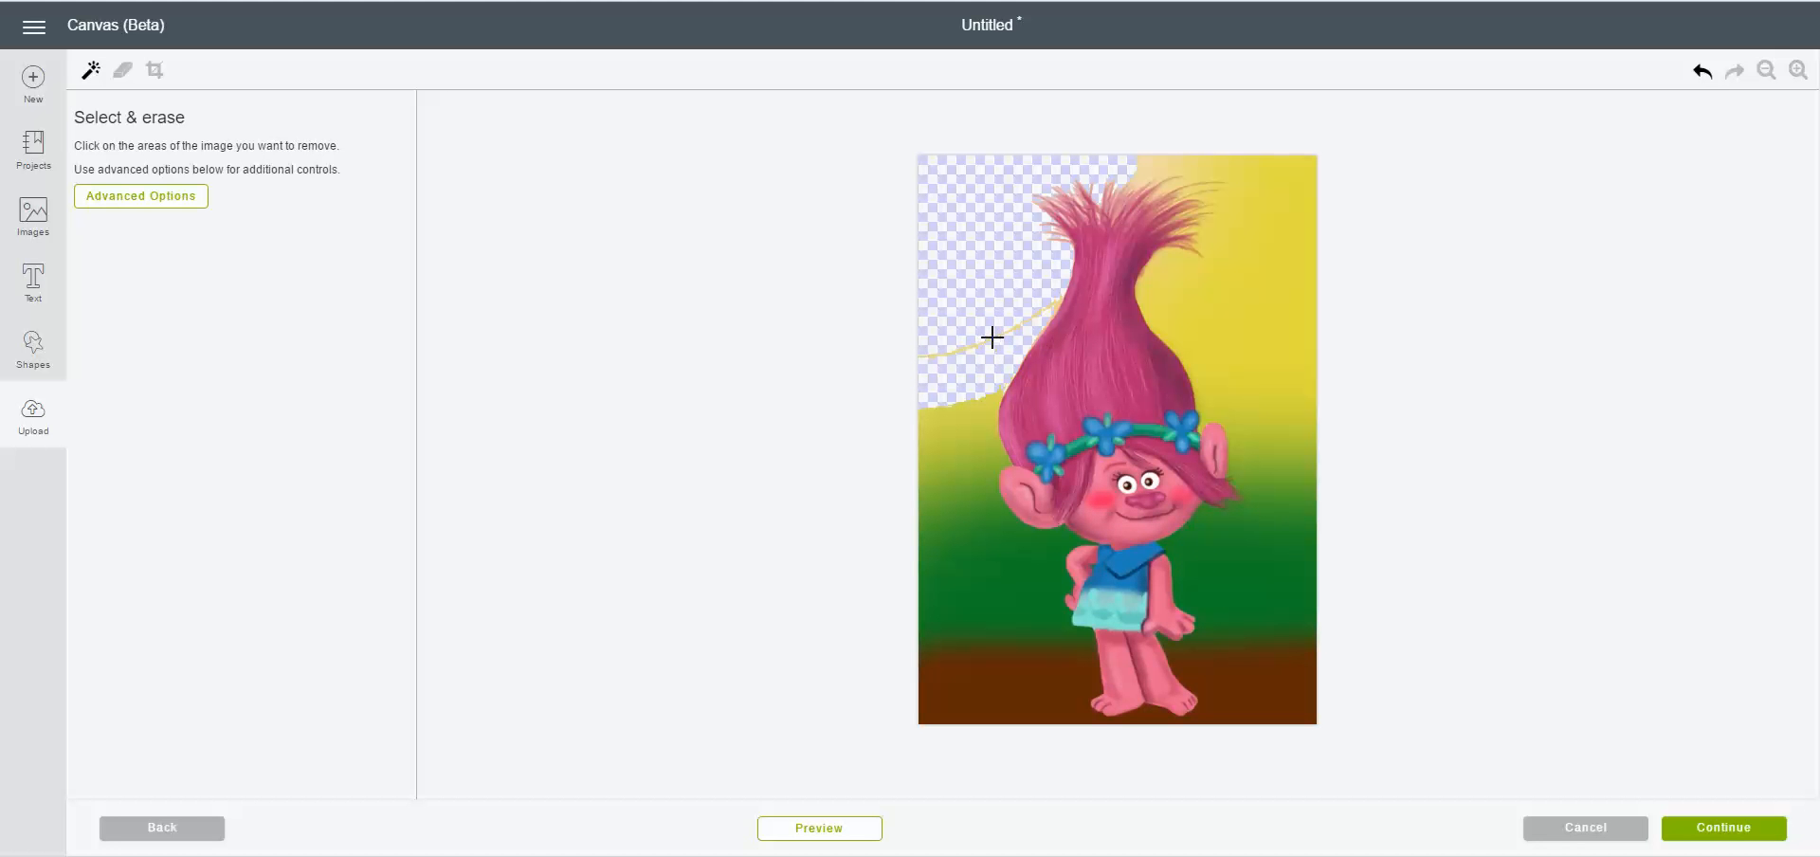
left_click(944, 410)
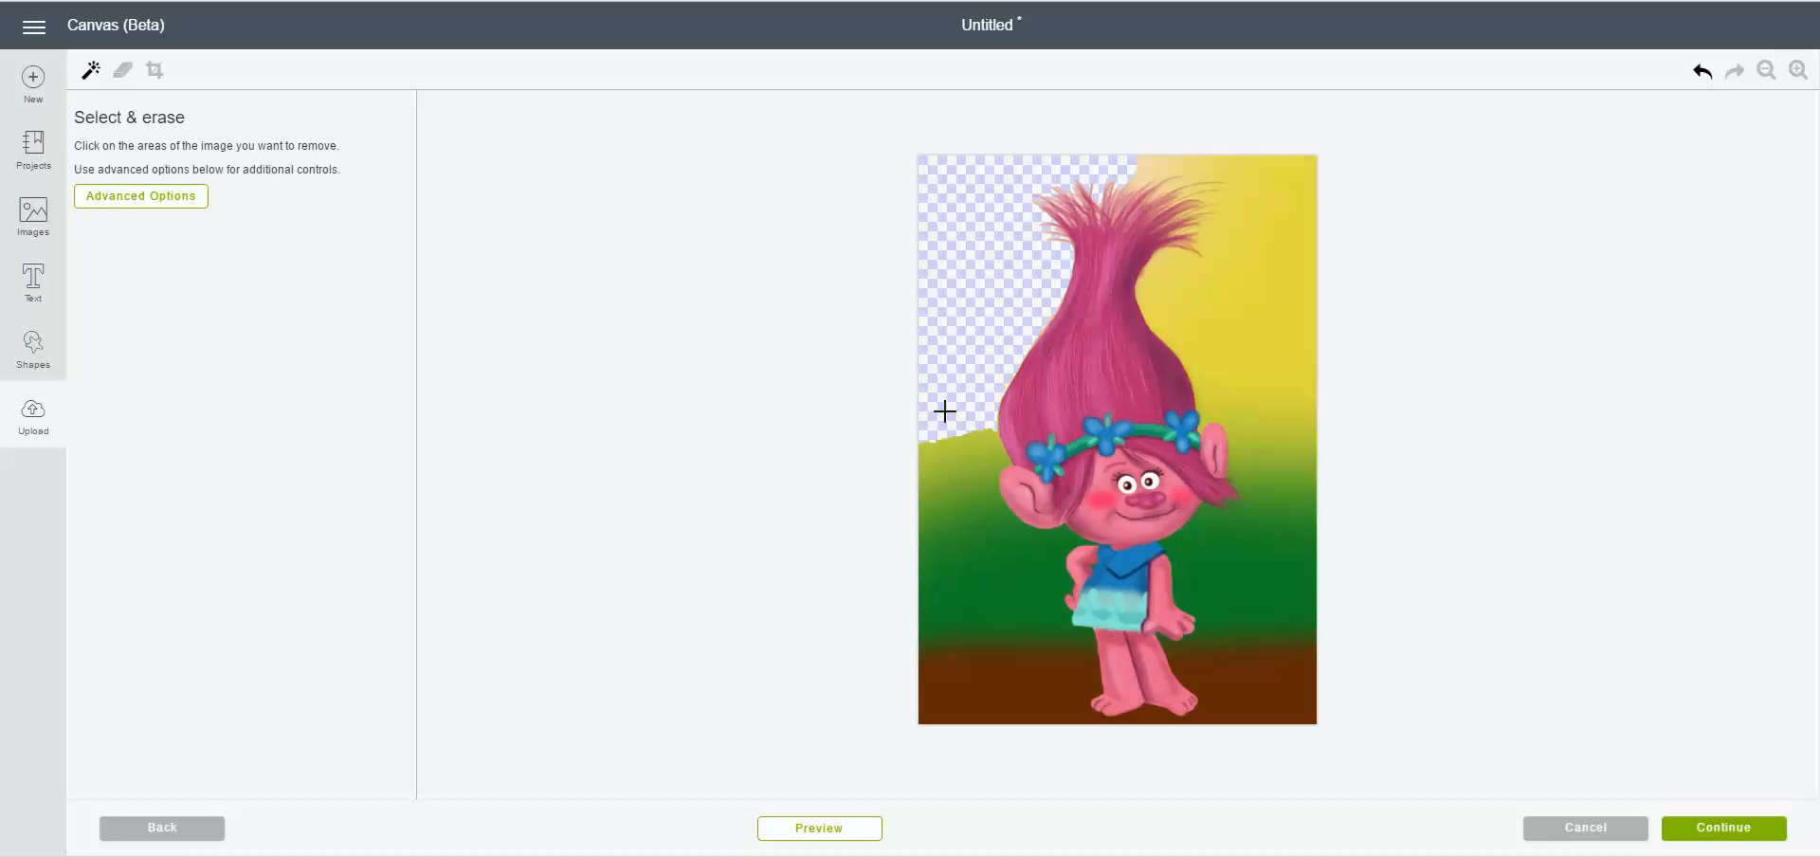
left_click(963, 459)
left_click(959, 480)
left_click(954, 499)
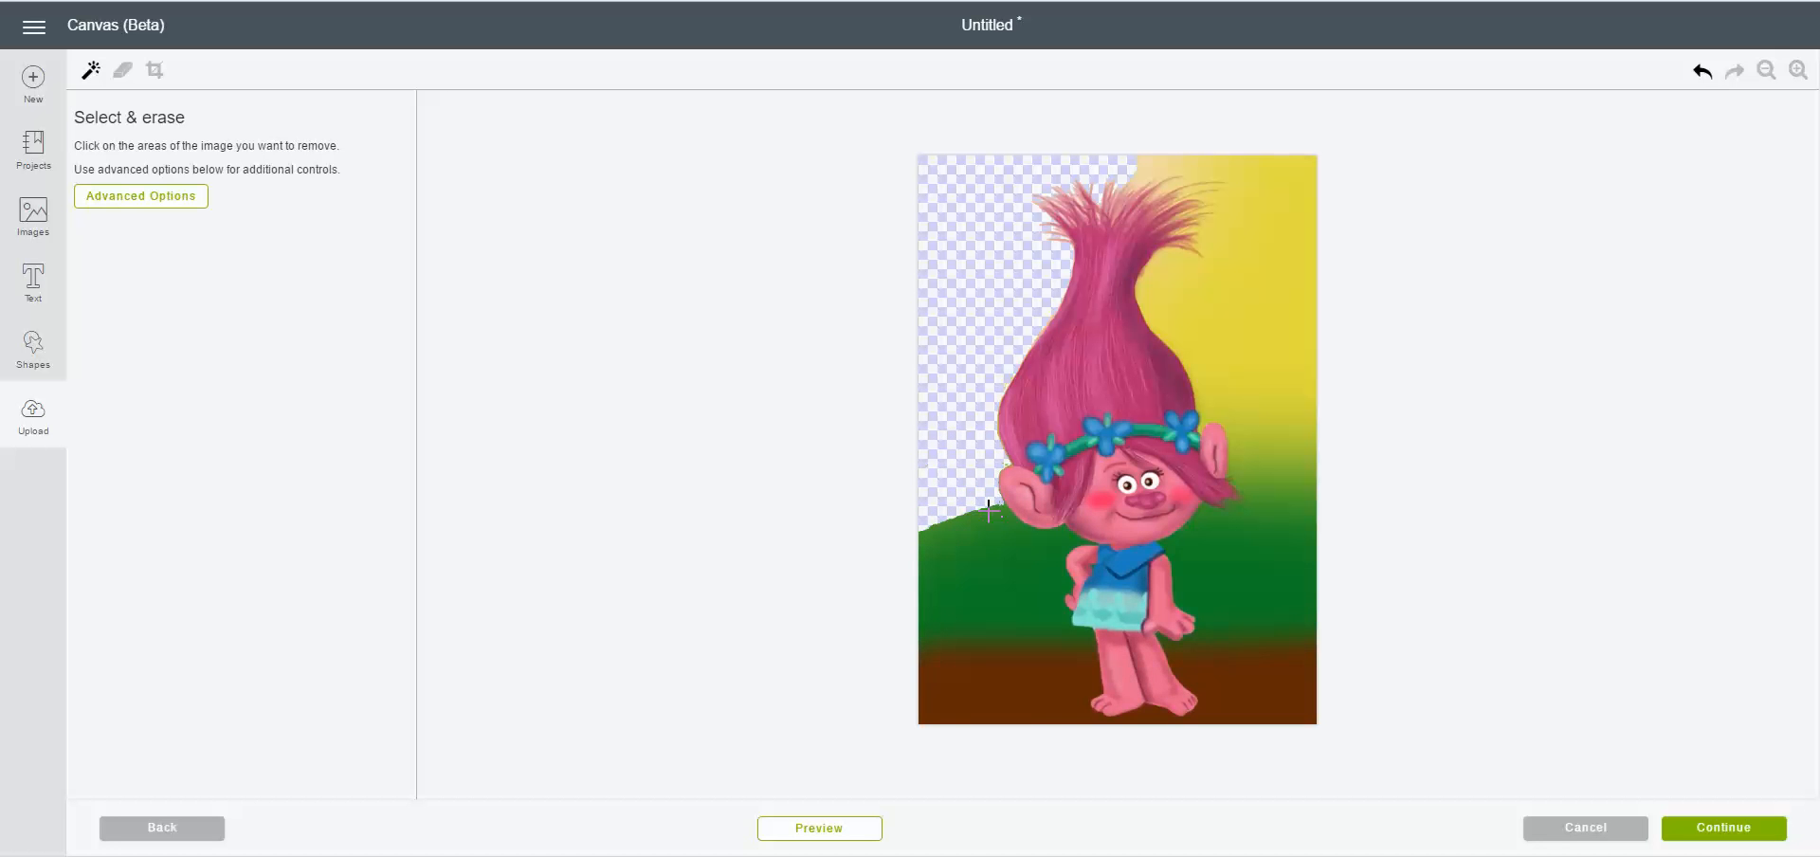
- Erase the green background left of the troll's body and the brown ground around its feet
left_click(988, 512)
left_click(1016, 539)
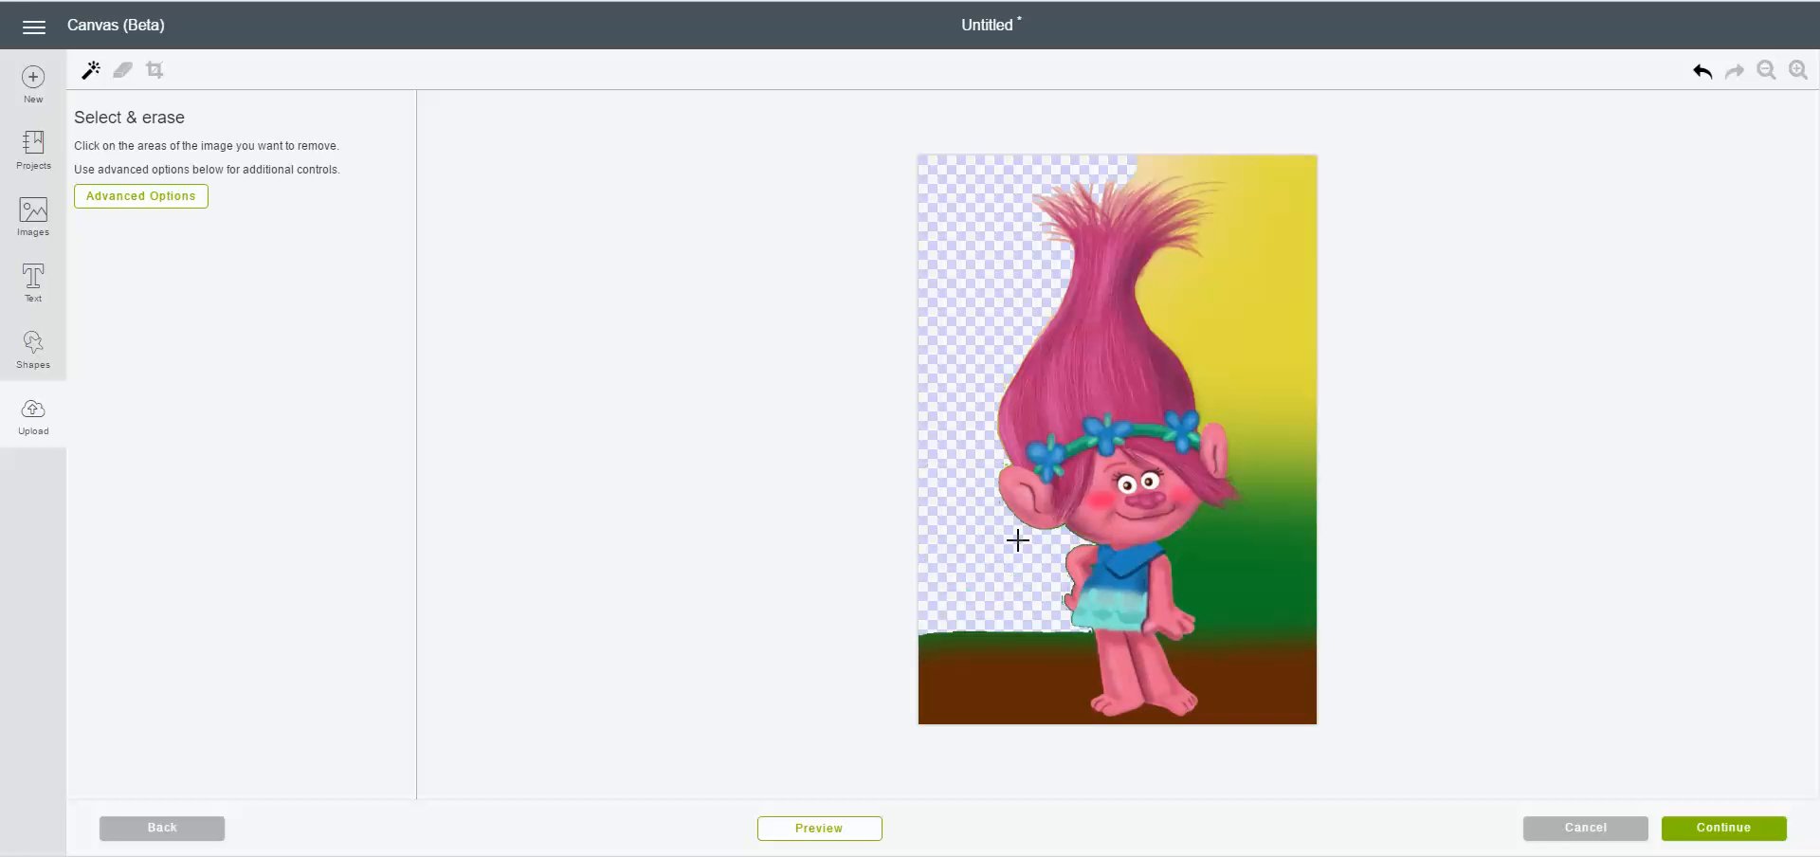
left_click(1004, 638)
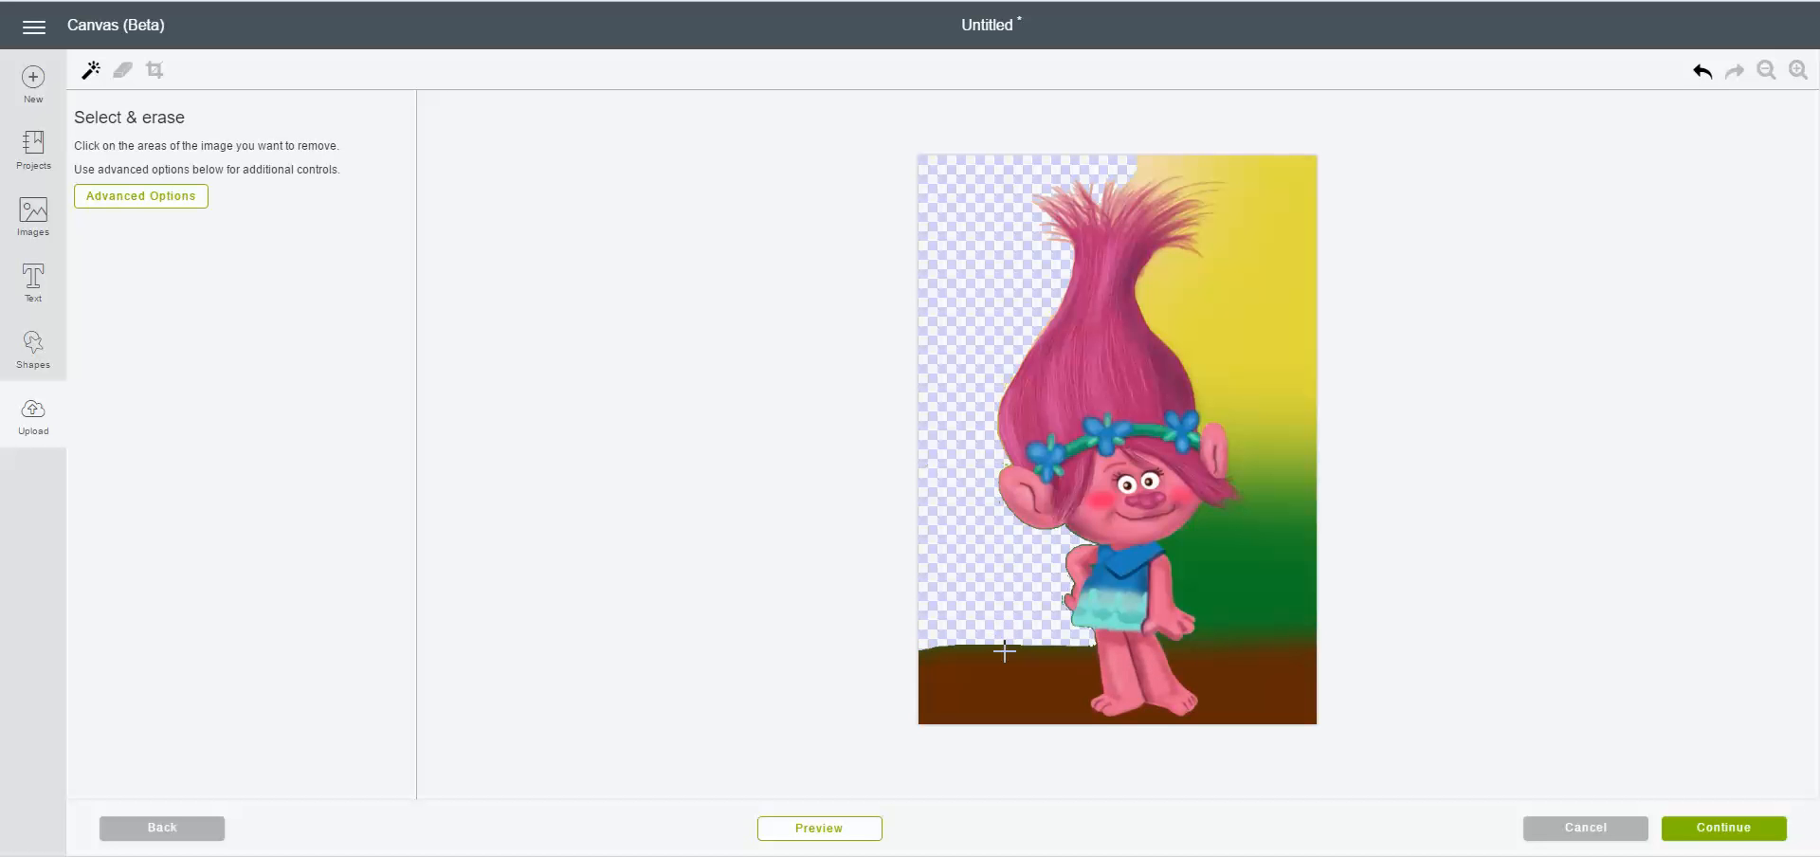
left_click(999, 650)
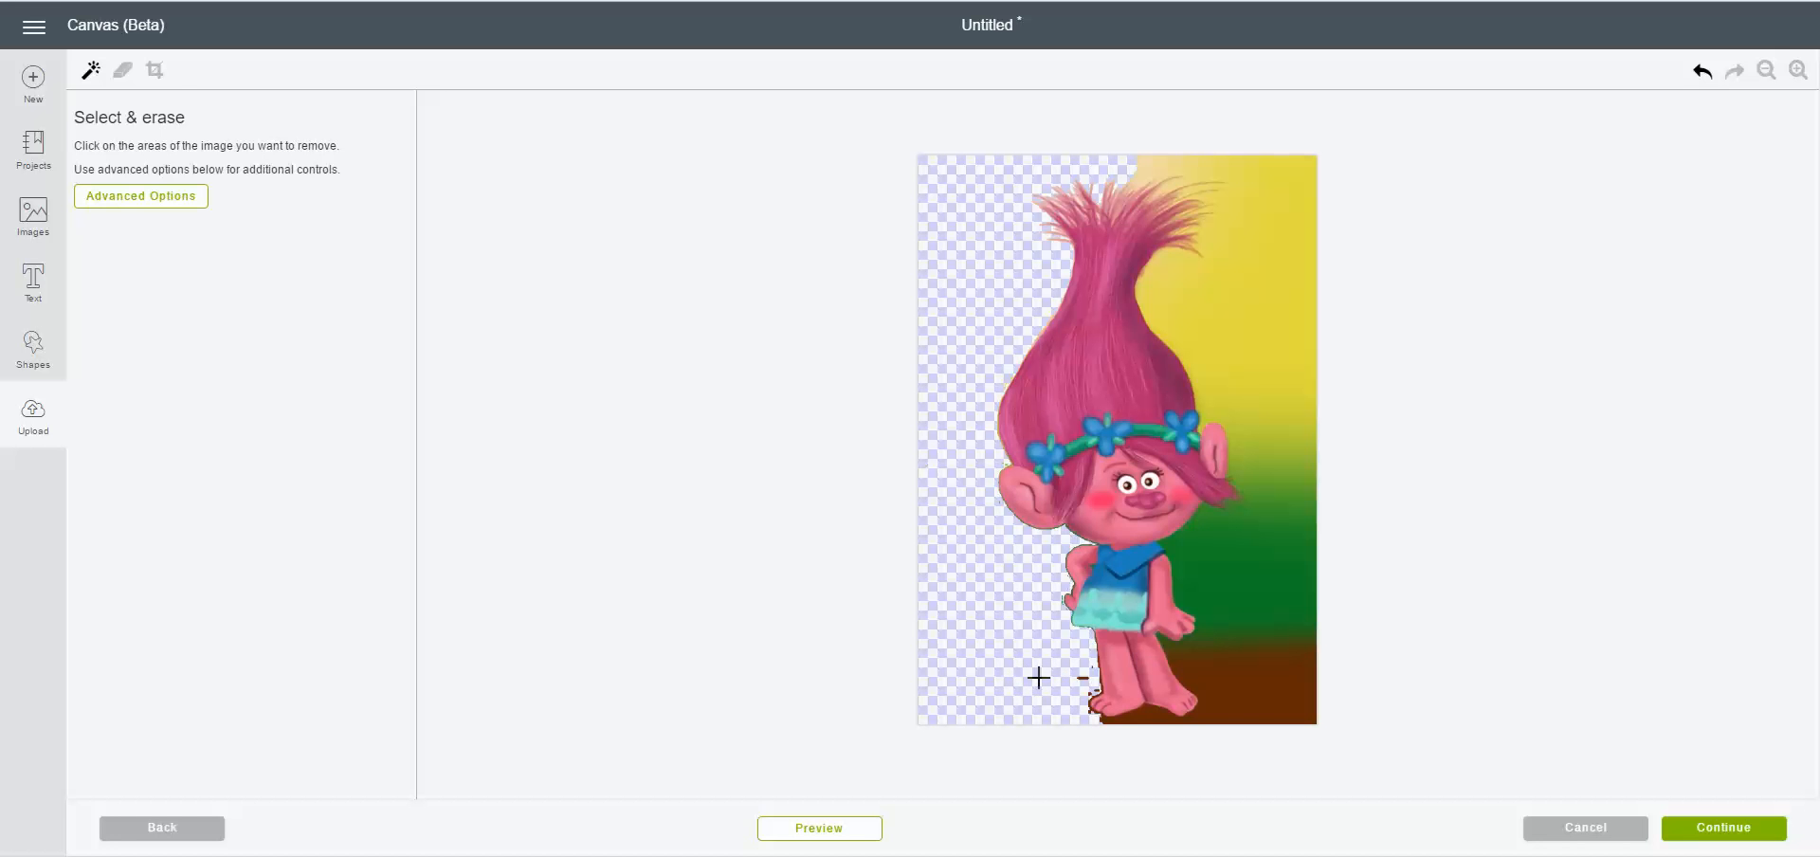
left_click(1114, 719)
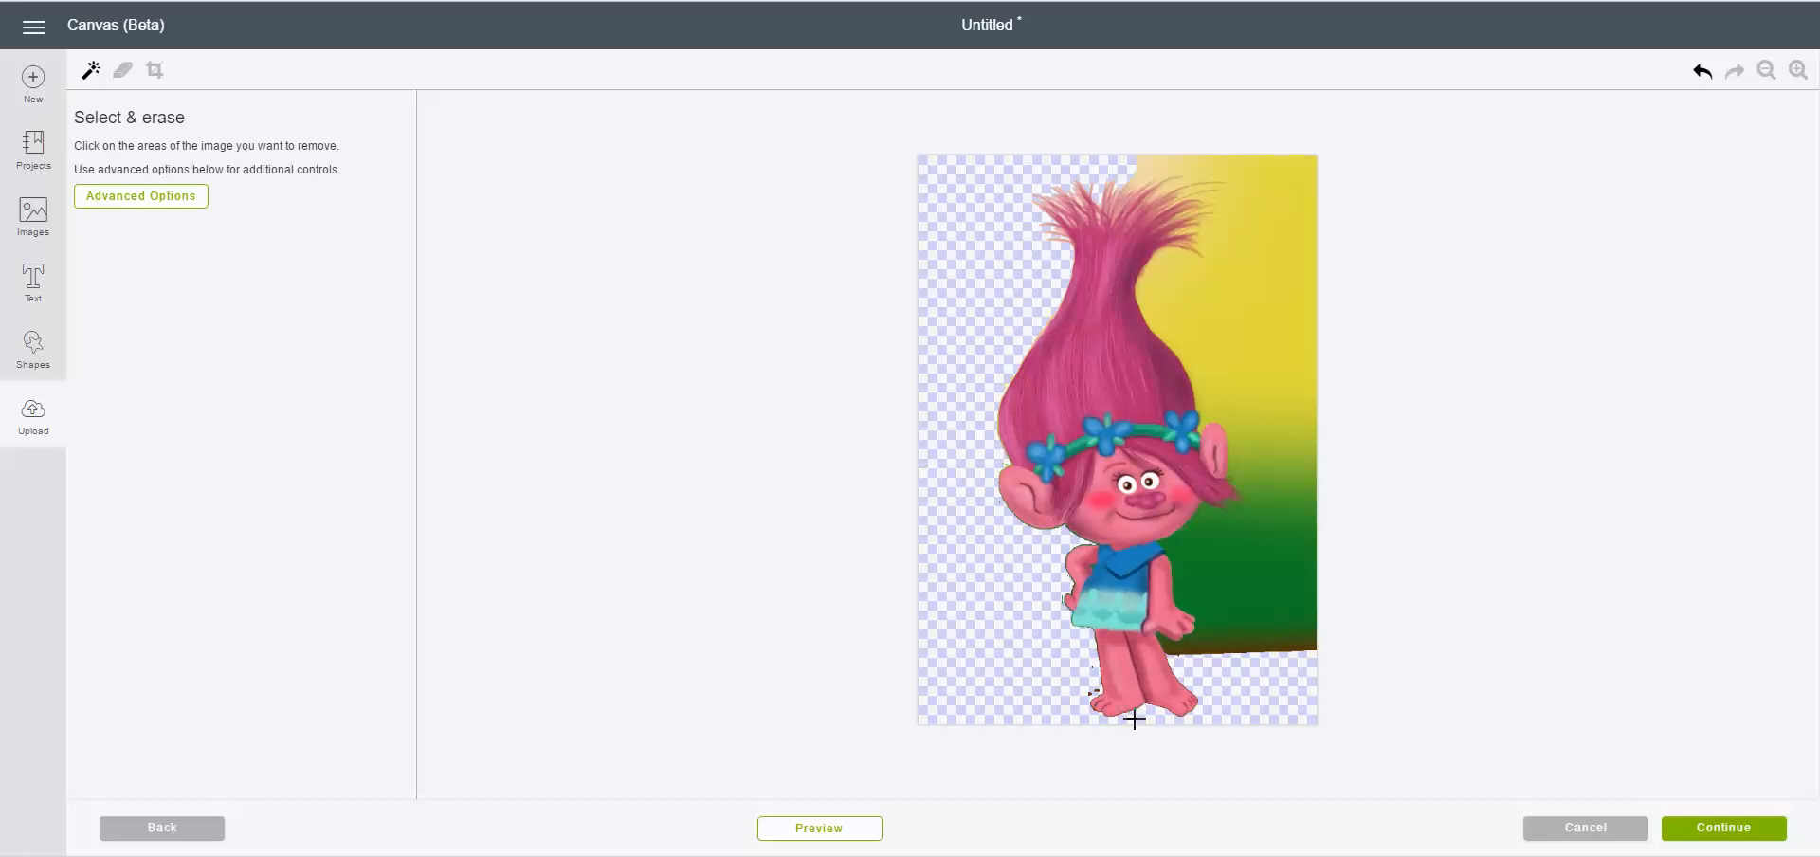
- Erase the background right of the troll, from the remaining brown edge up through the green into the yellow area
left_click(1217, 650)
left_click(1217, 642)
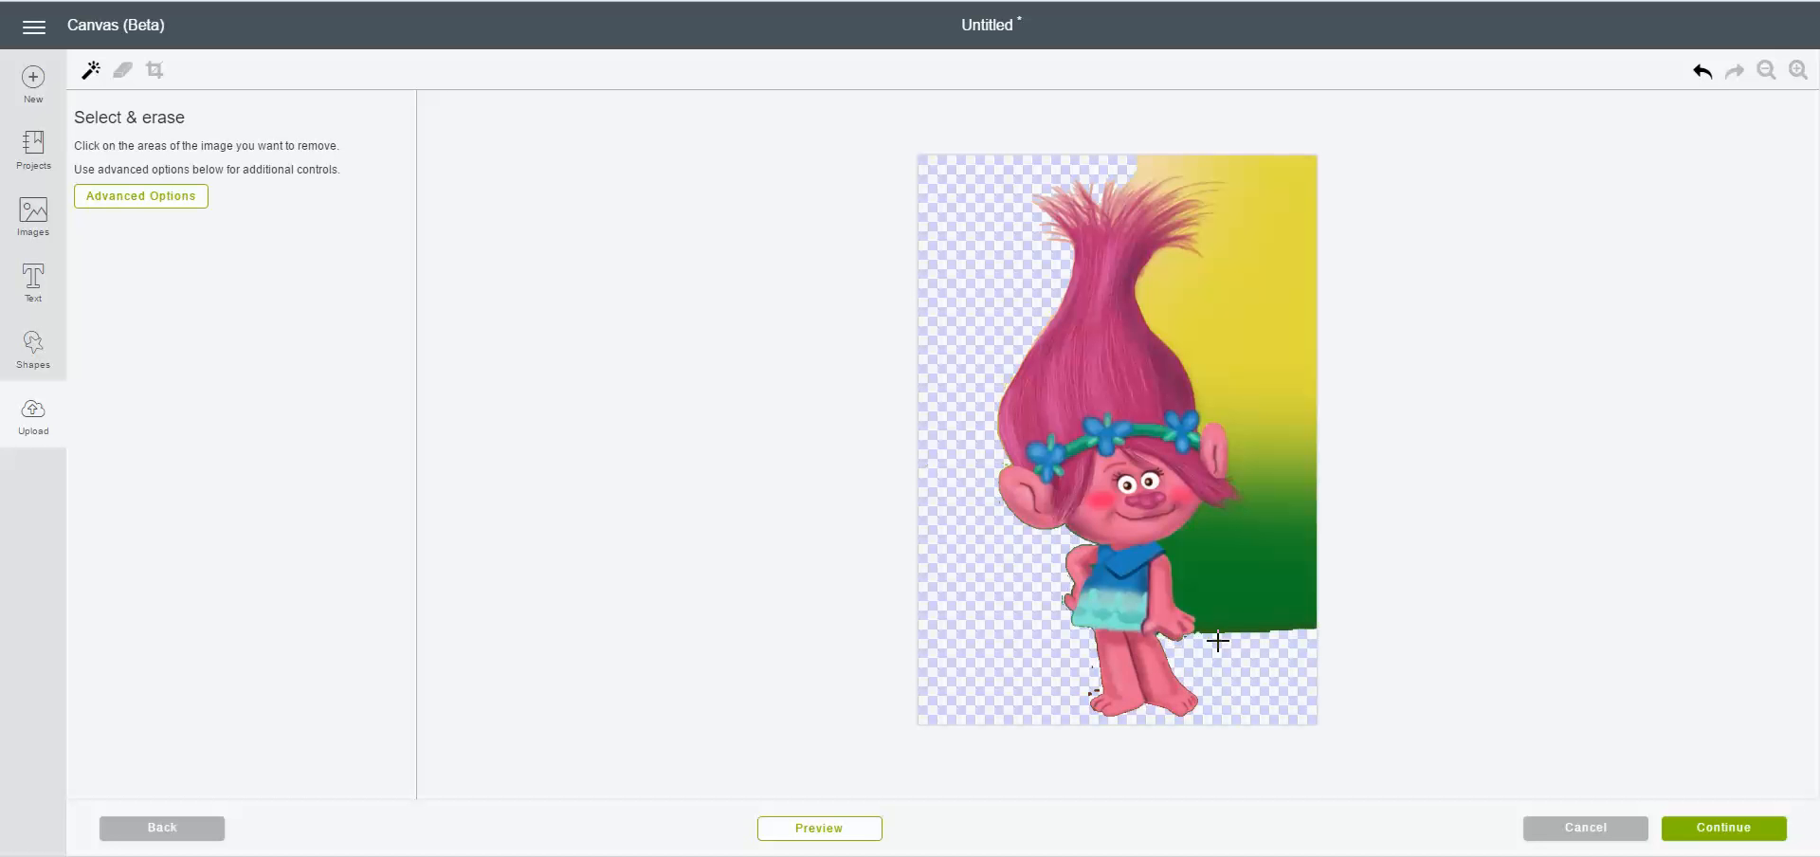
left_click(1218, 620)
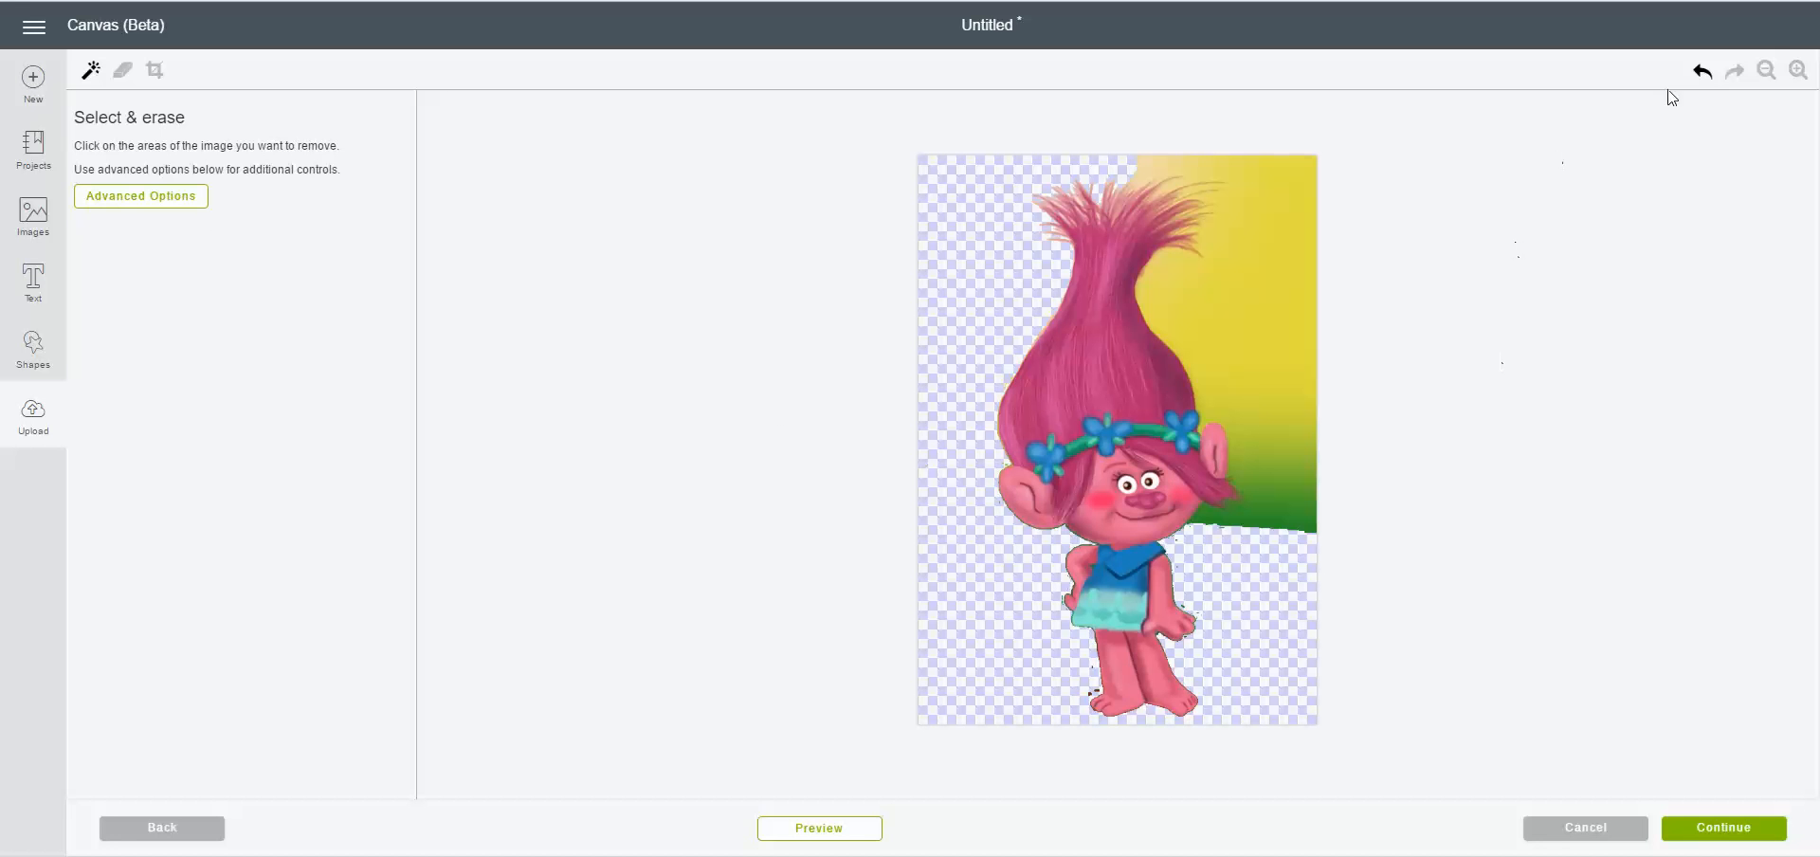
left_click(1225, 519)
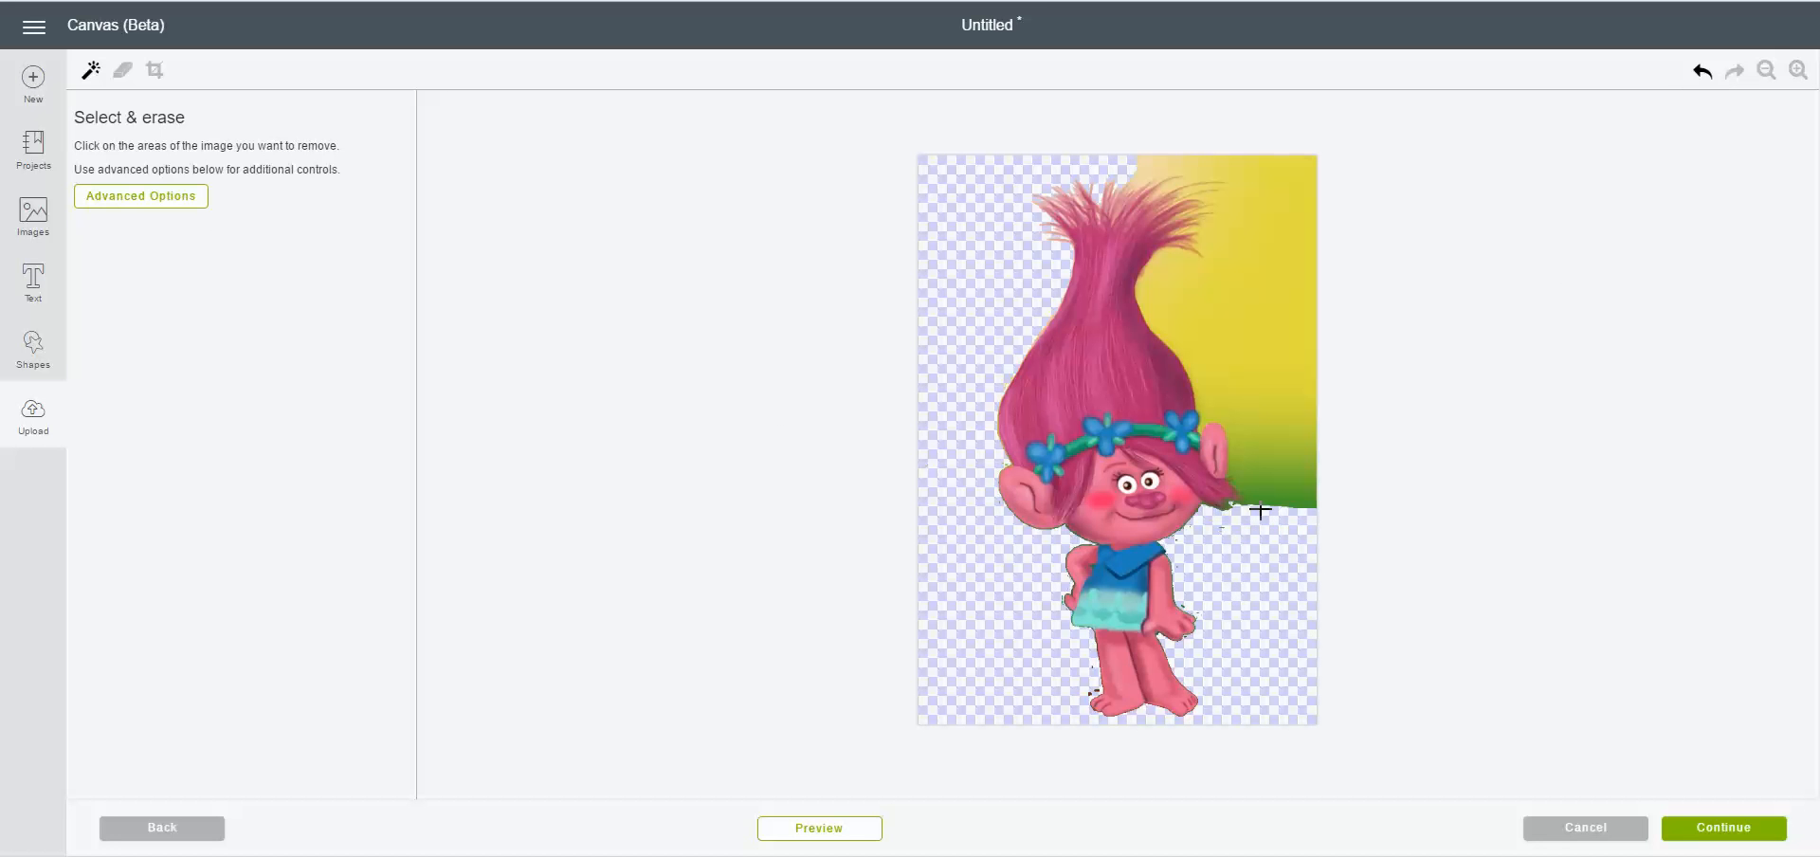
left_click(1258, 496)
left_click(1257, 471)
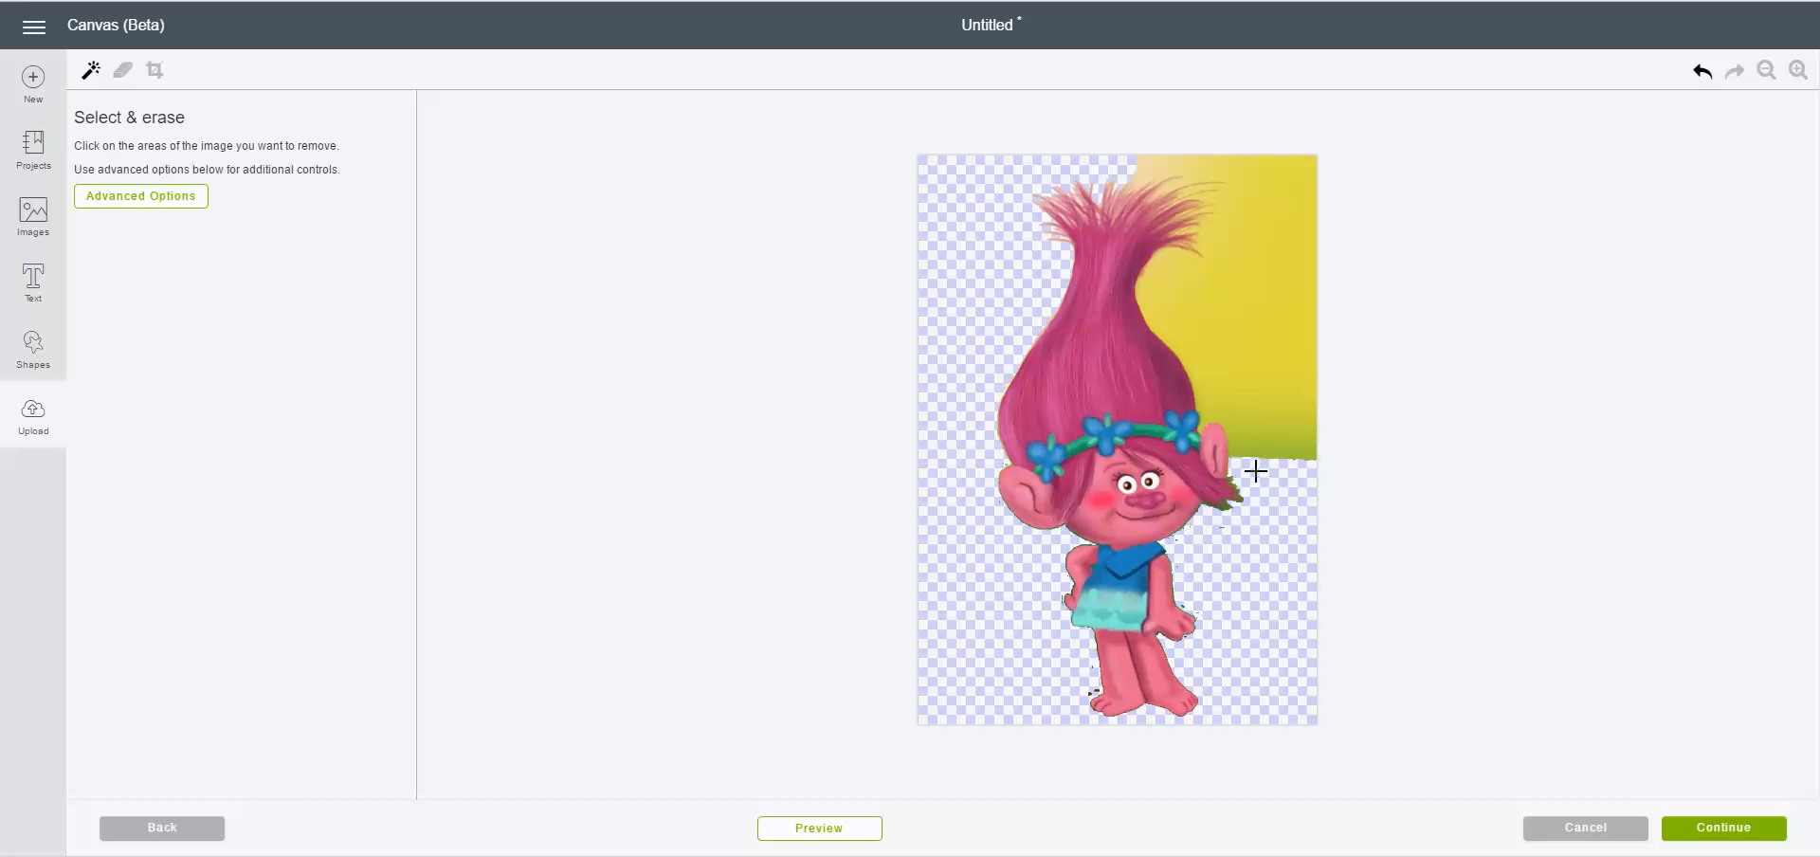
left_click(1247, 451)
left_click(1229, 415)
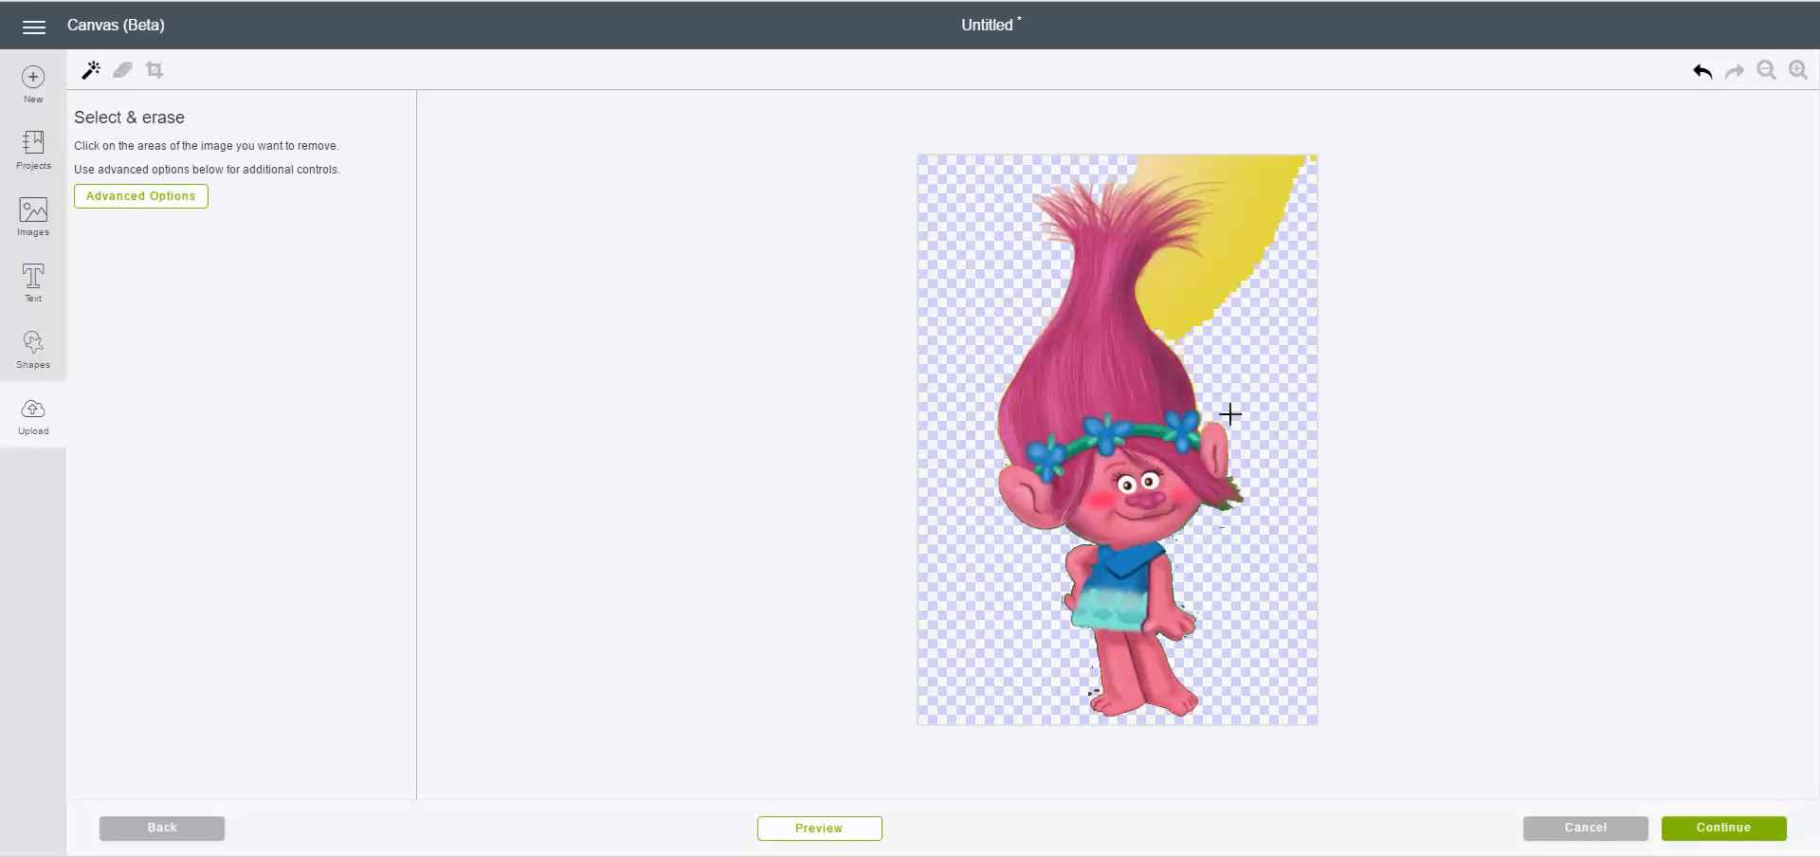
- Erase the remaining yellow and peach patches beside and above the hair tuft and check the cut preview
left_click(1176, 326)
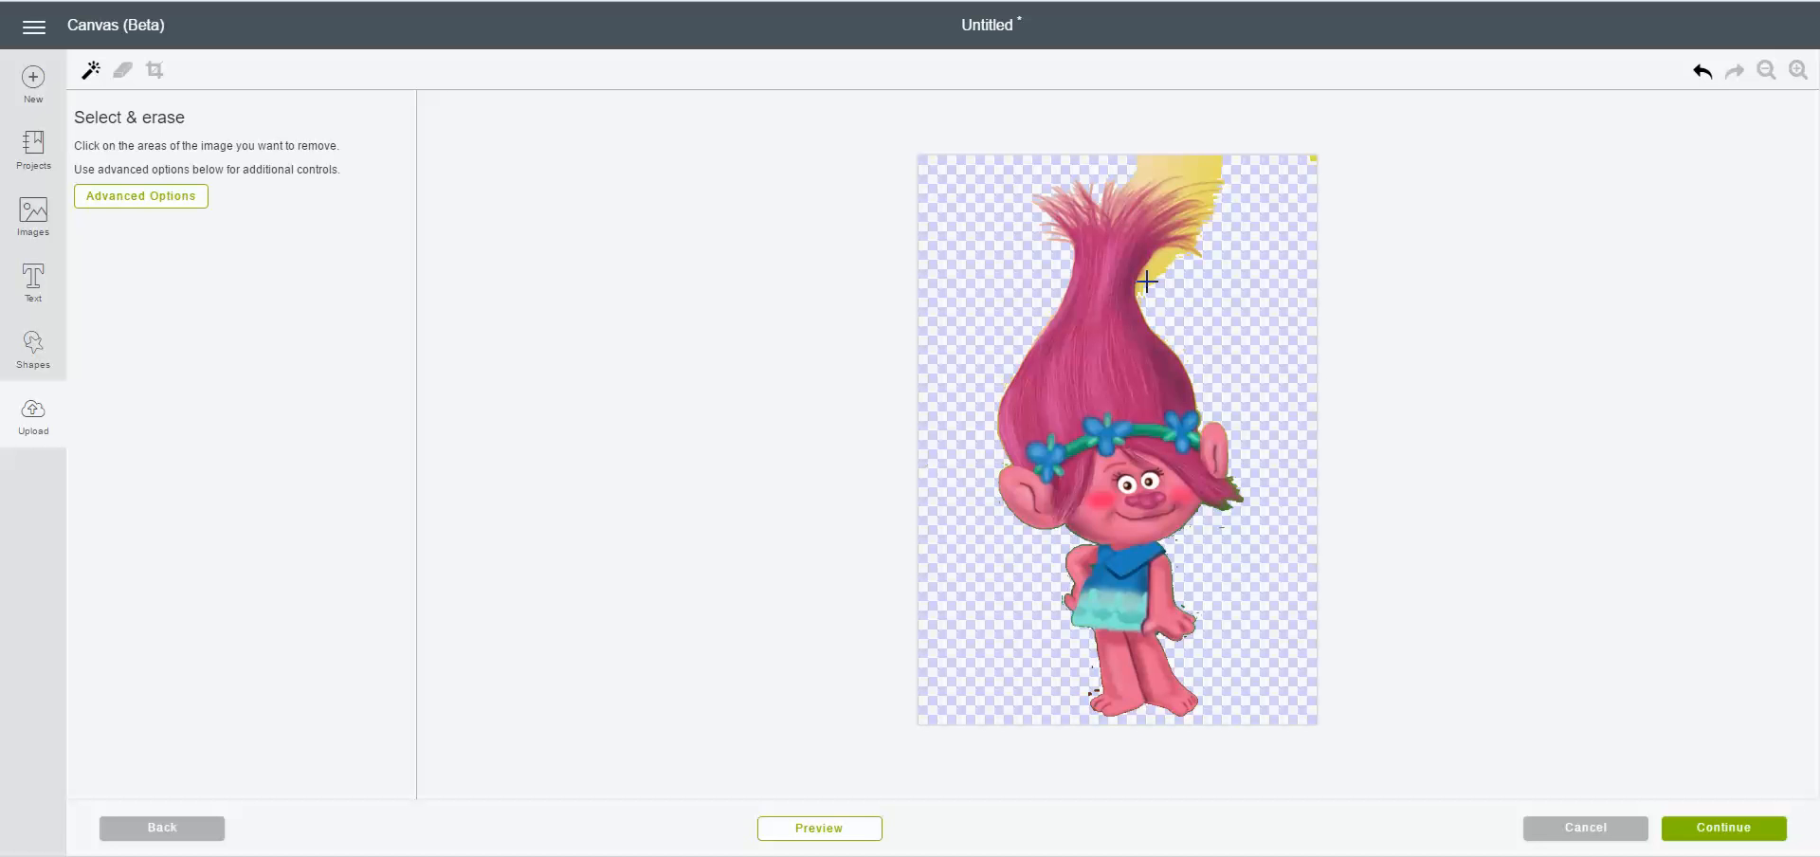
left_click(1147, 281)
left_click(1207, 201)
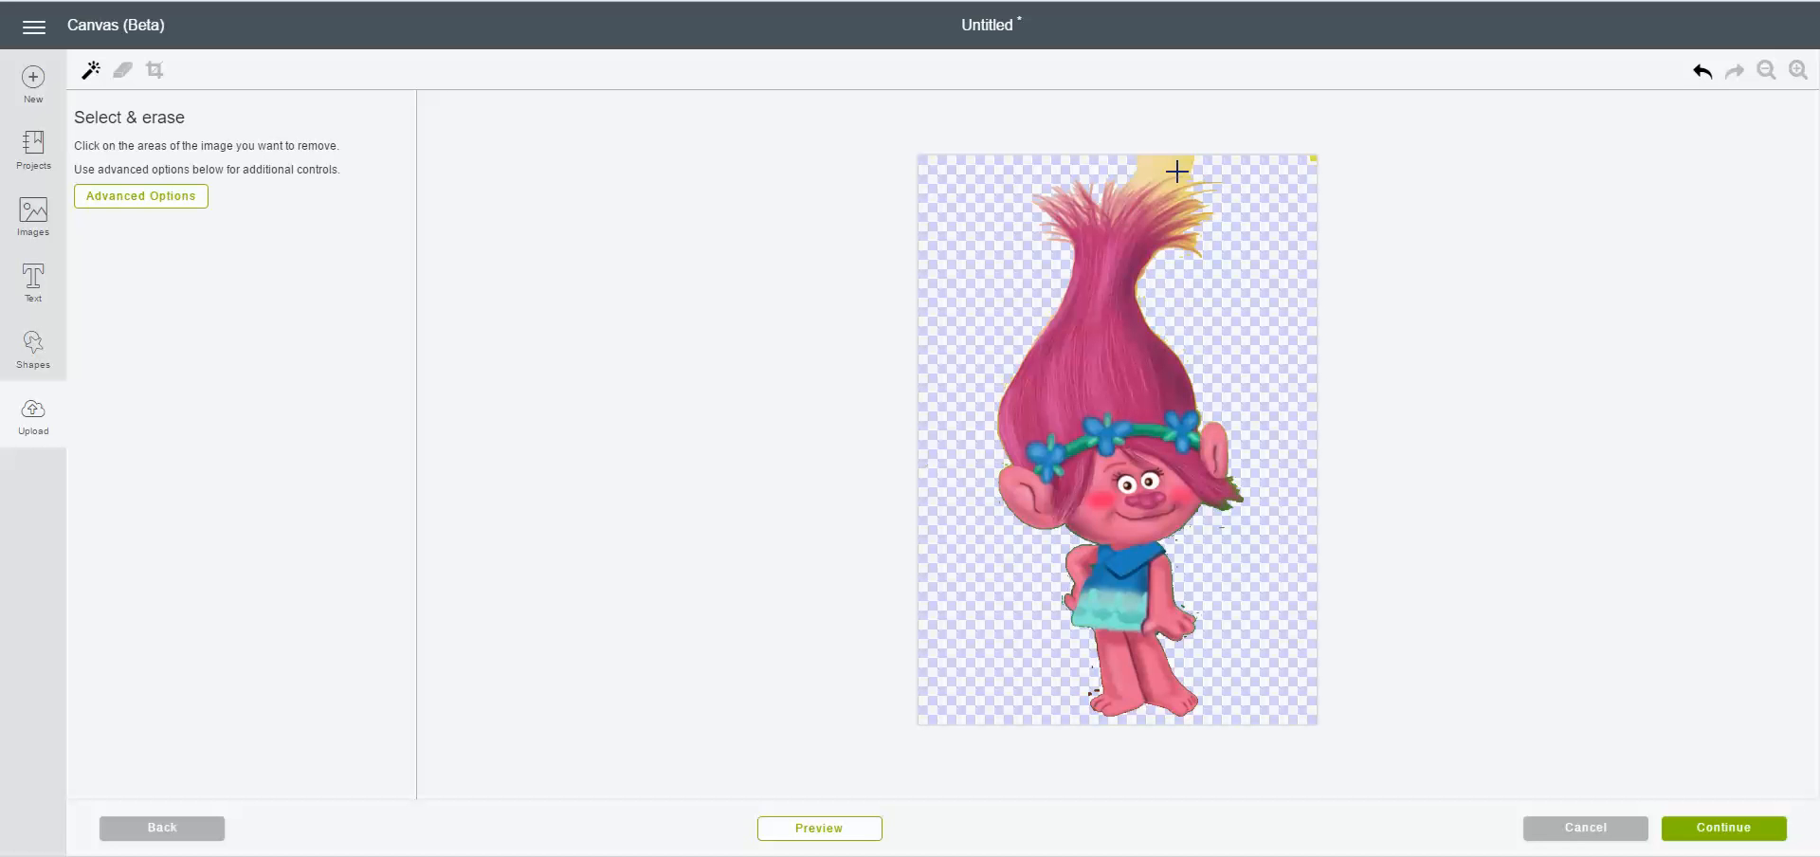
left_click(1177, 171)
left_click(1138, 178)
left_click(815, 834)
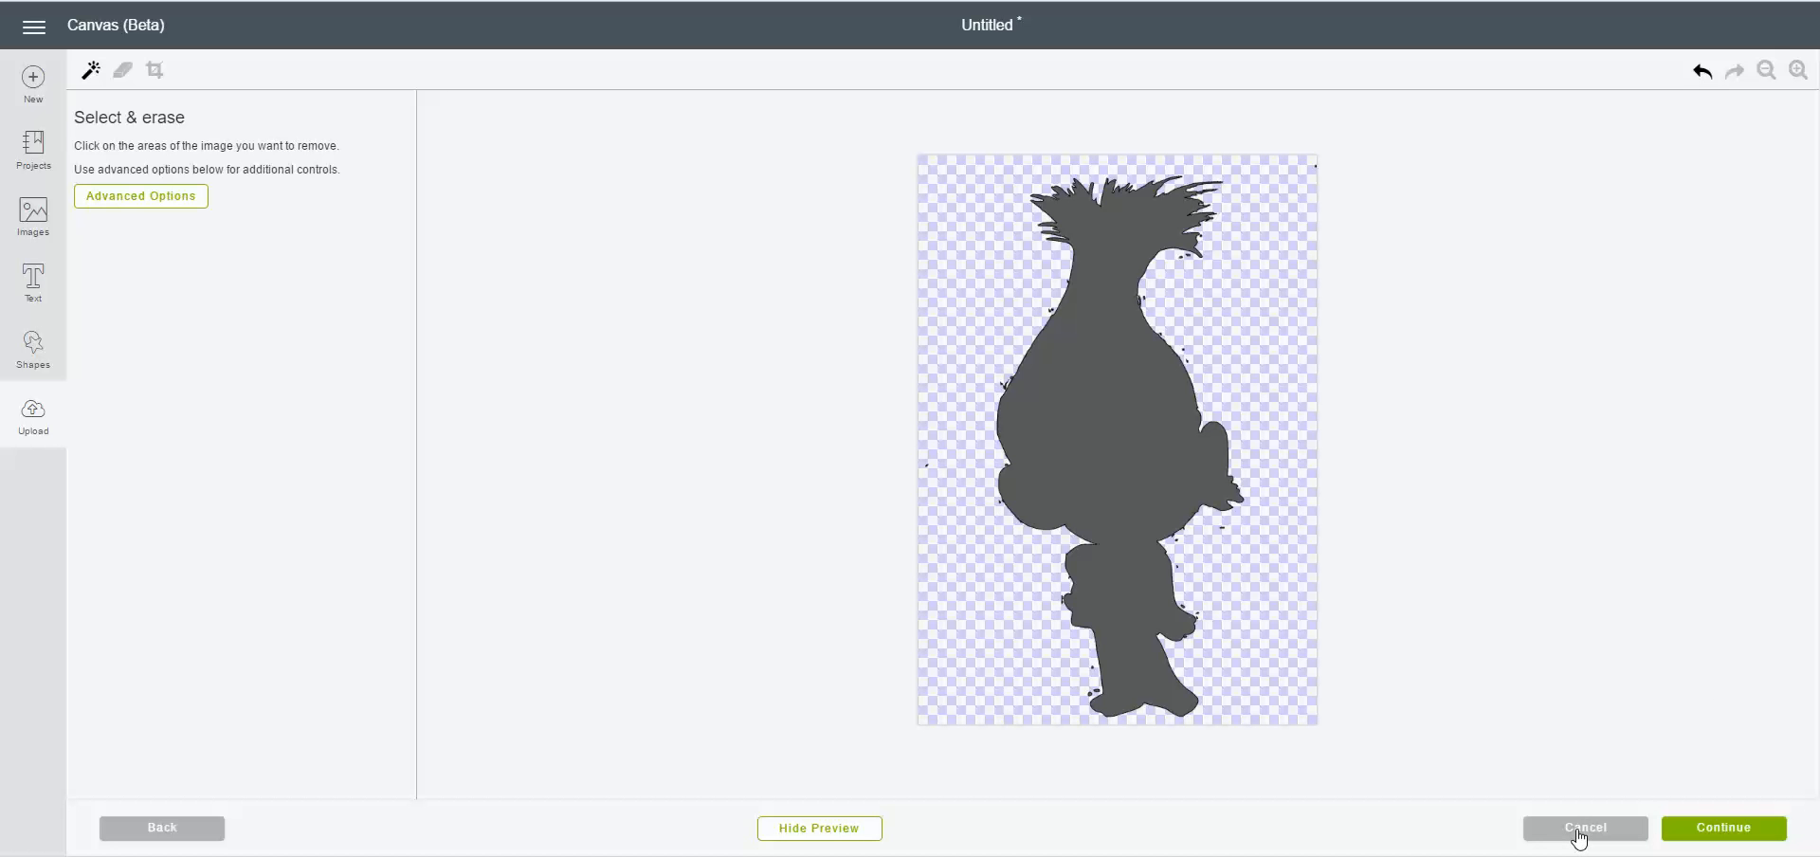
left_click(856, 834)
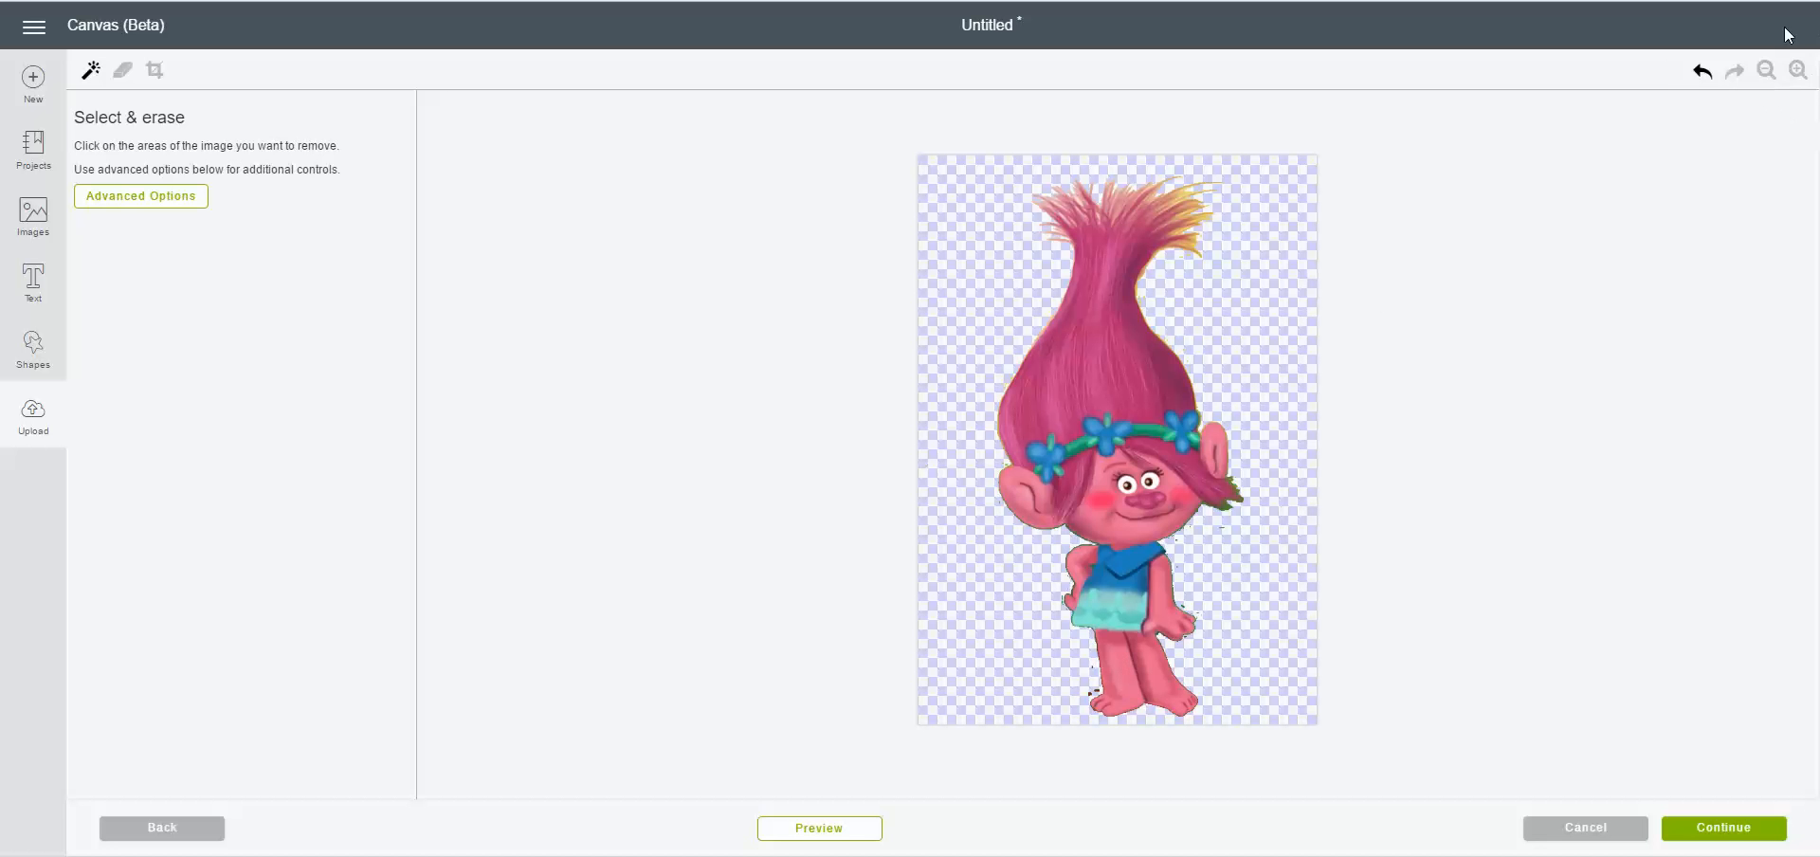
- Switch to the Erase tool and reduce the eraser to a small size for detail work on the hair
left_click(1796, 71)
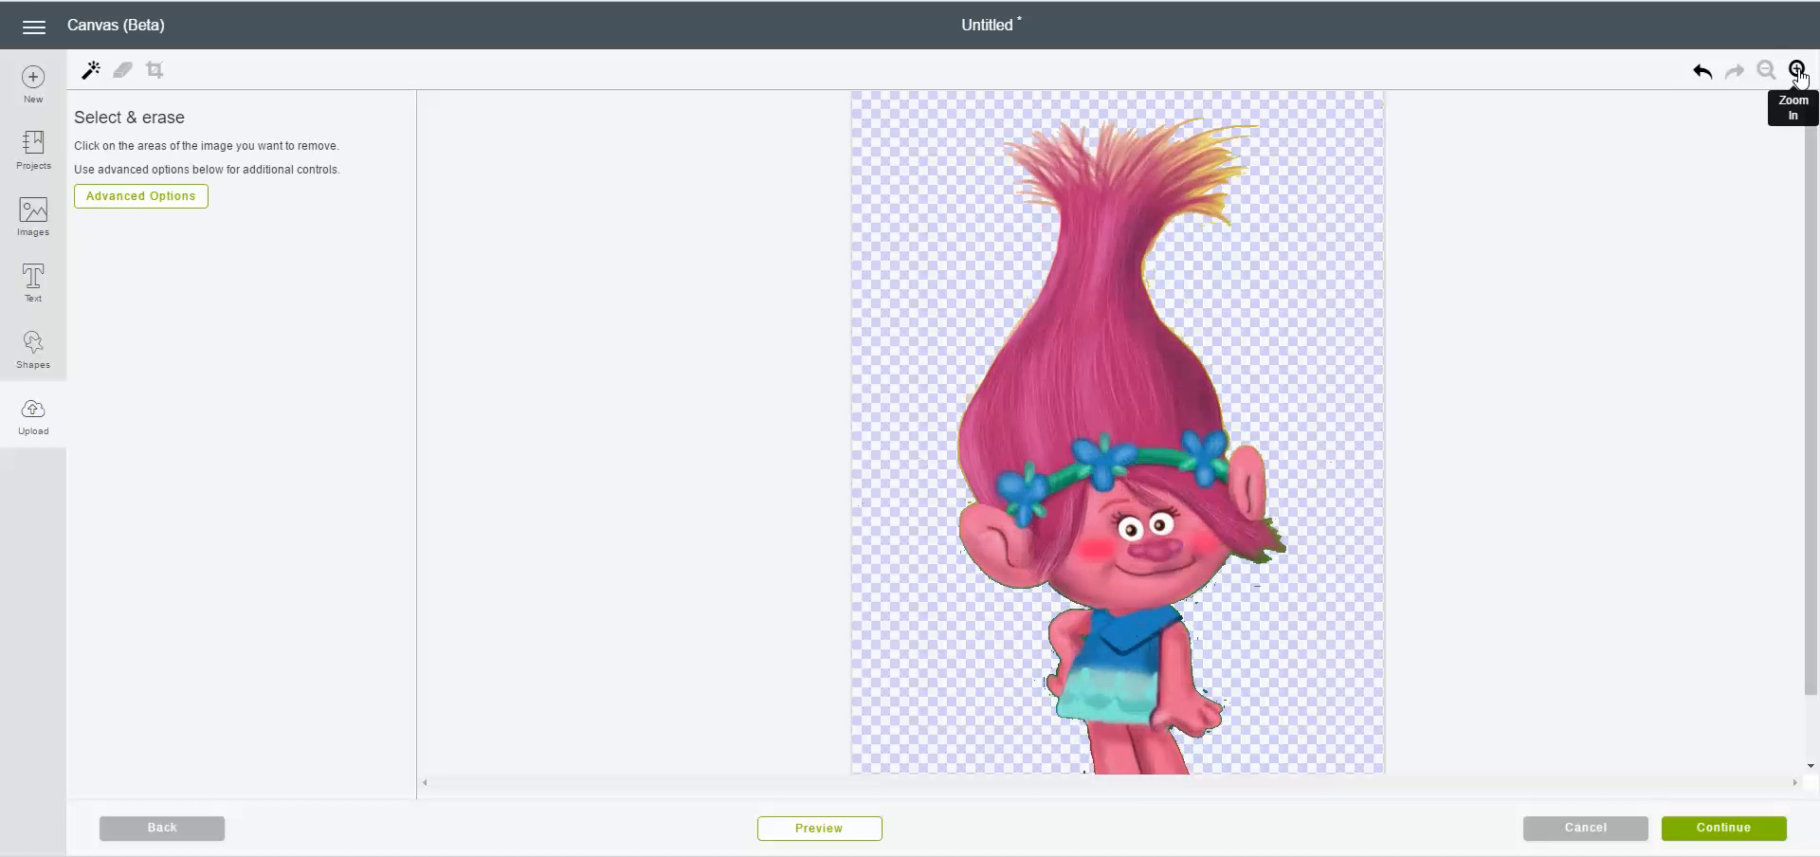
left_click(1797, 71)
left_click(1797, 71)
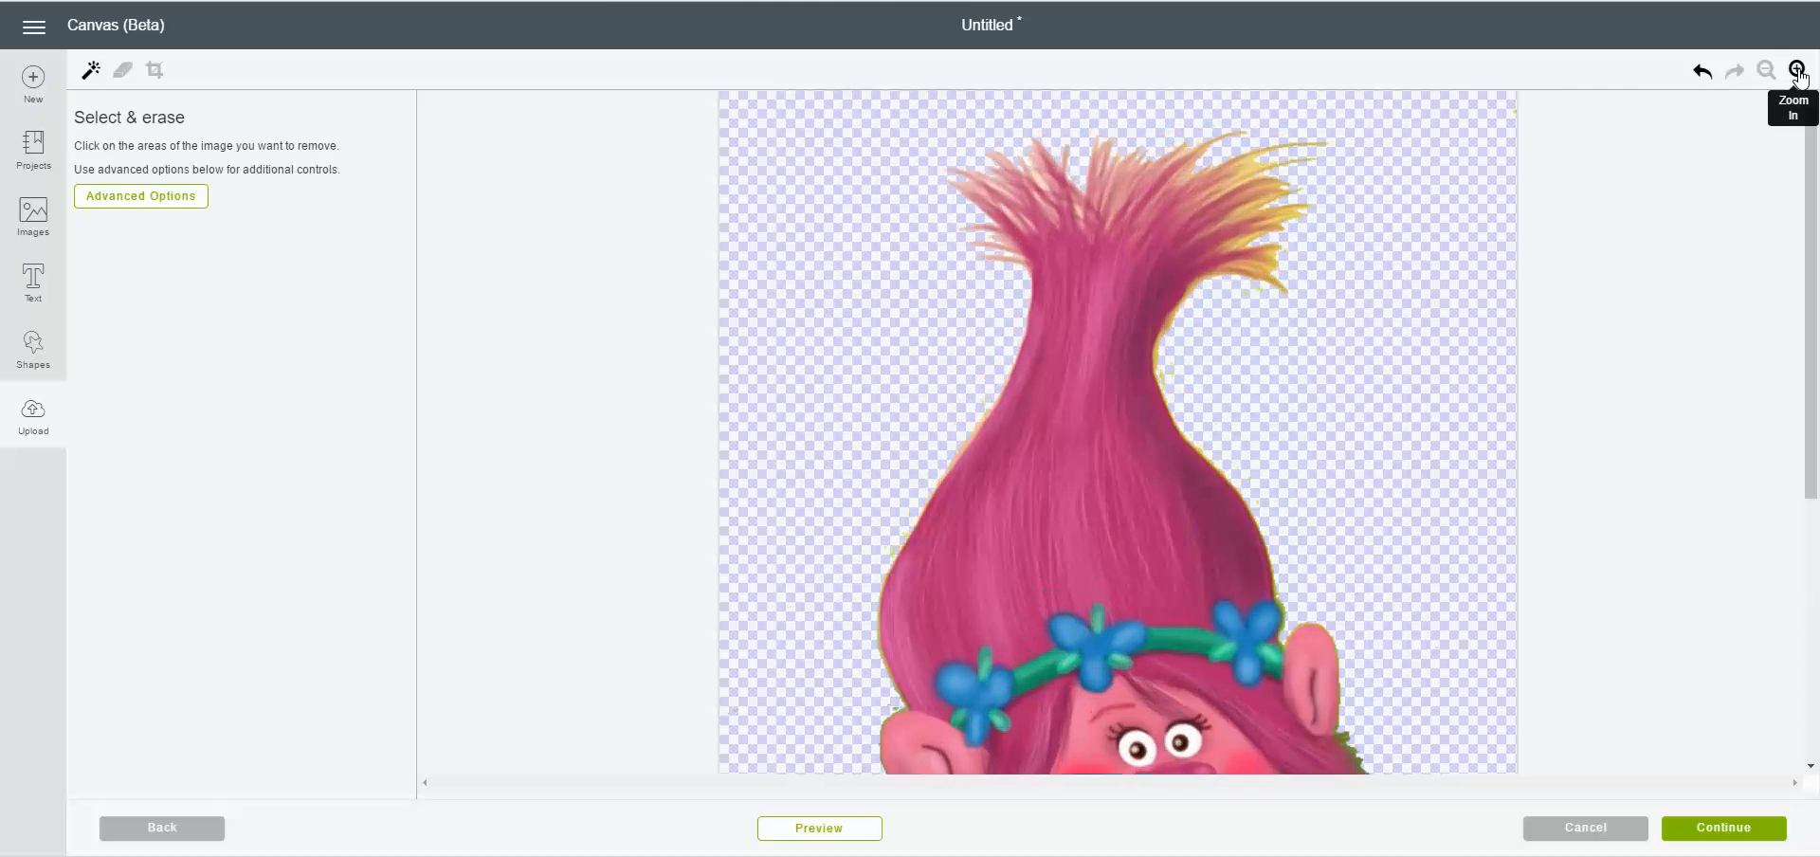
left_click(1797, 71)
left_click(1797, 71)
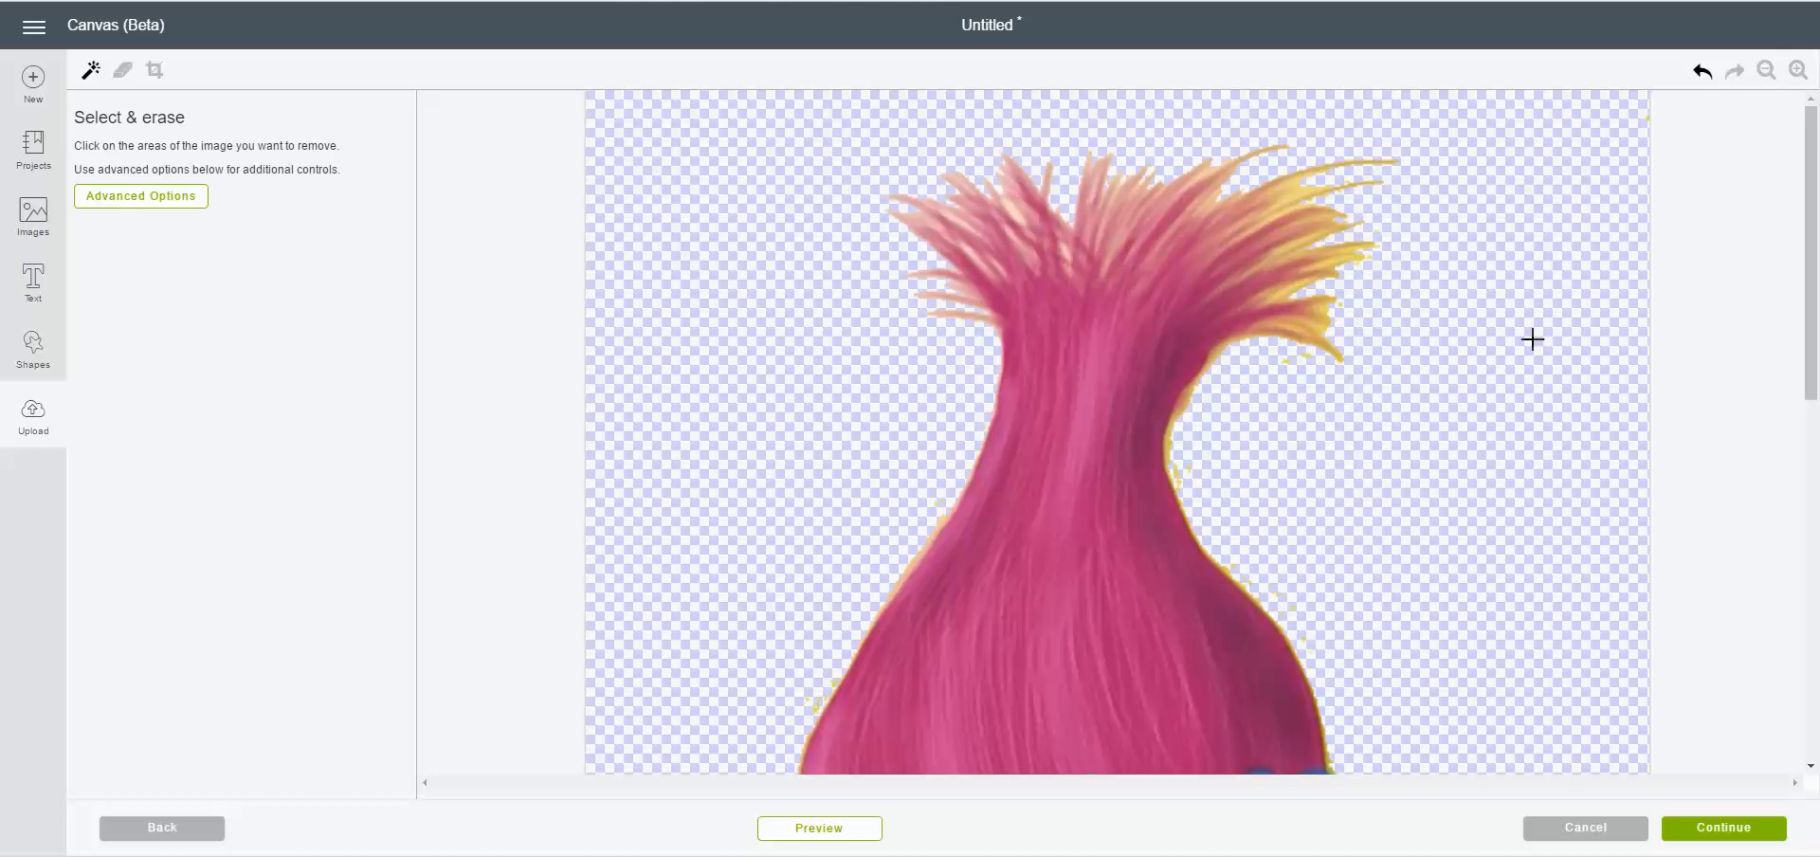
left_click(1796, 70)
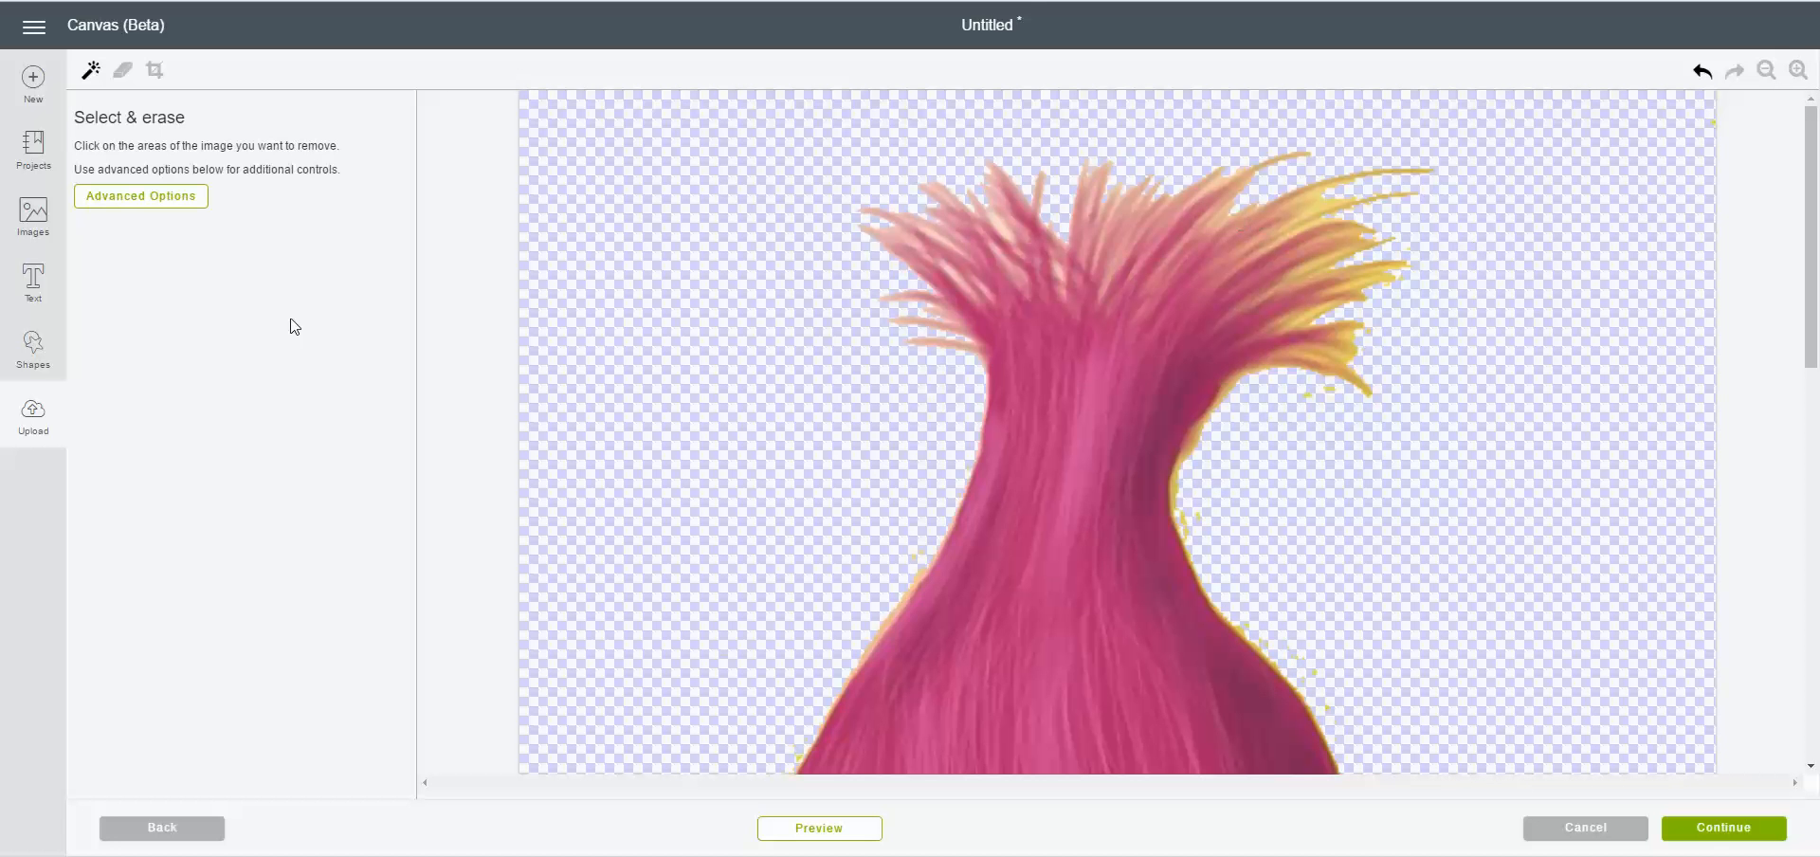
left_click(123, 74)
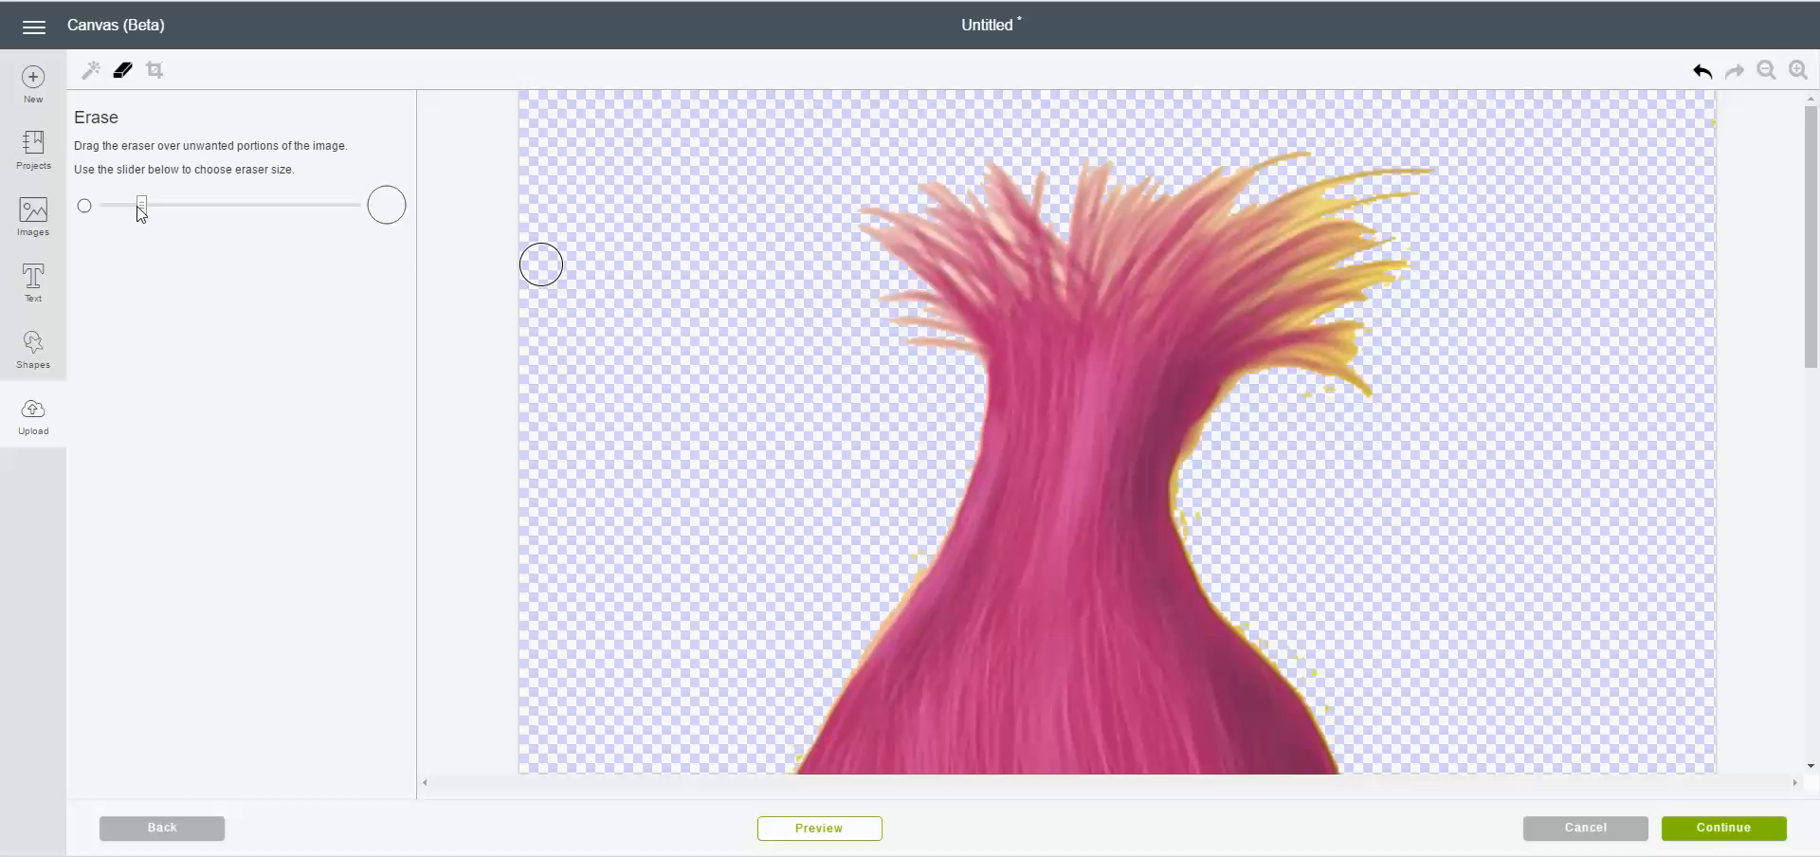
left_click_drag(141, 210, 236, 213)
left_click_drag(230, 216, 126, 215)
left_click_drag(130, 216, 115, 214)
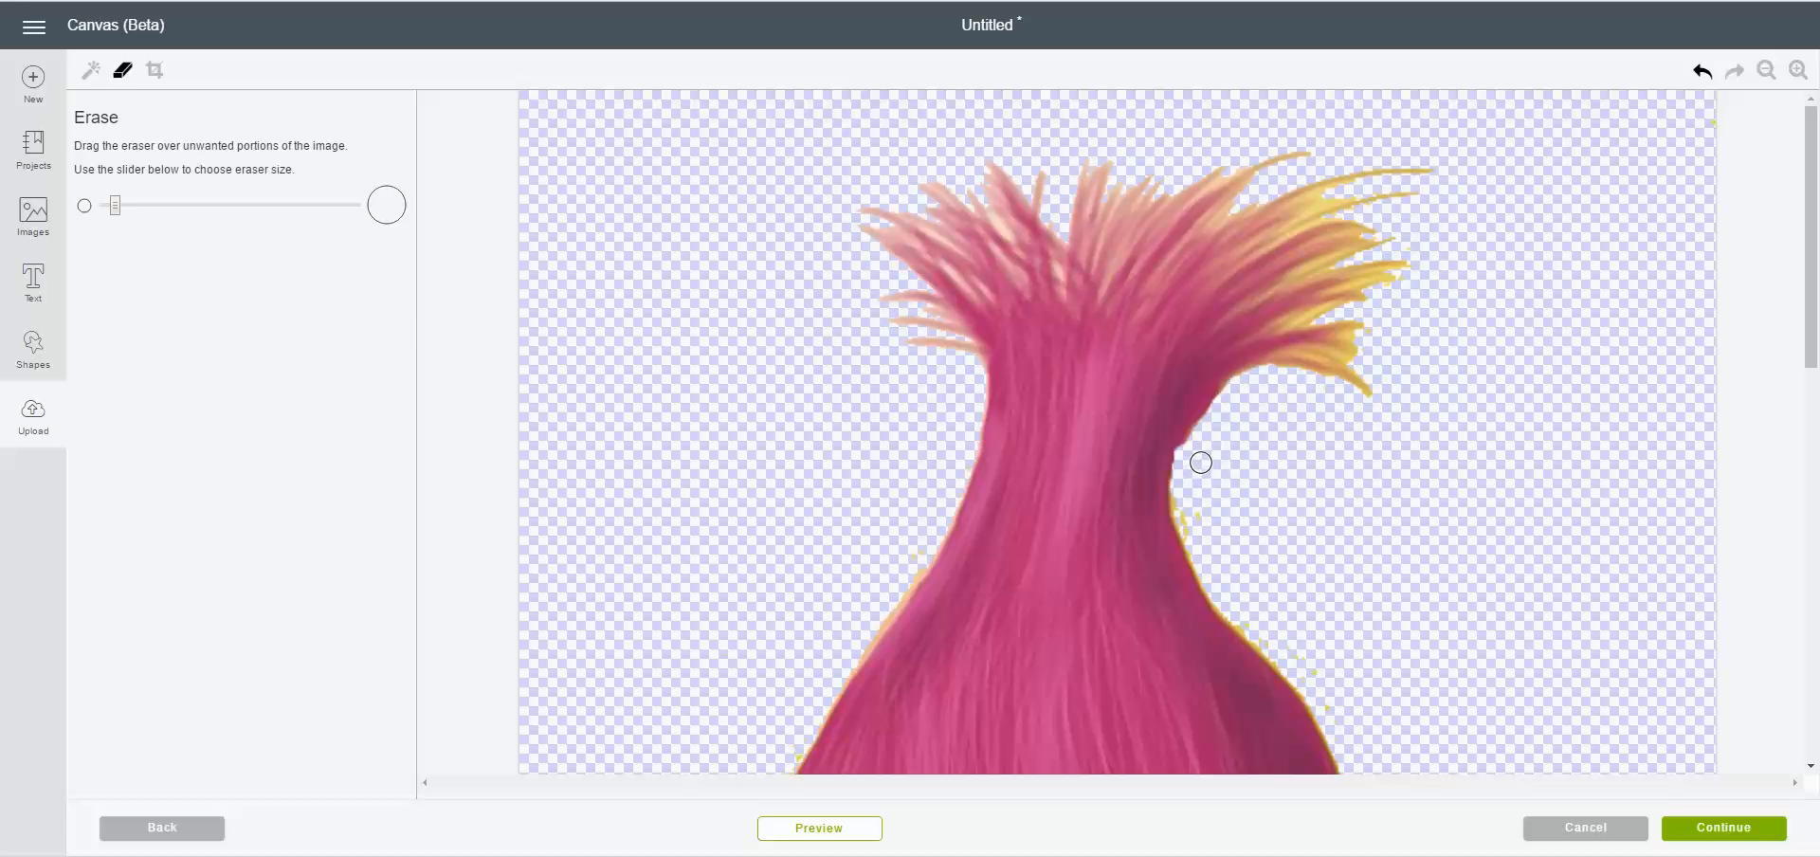
- Undo the last erasure, and erase the yellow fringe along the right and left edges of the troll's hair
left_click(1702, 82)
mouse_move(1184, 505)
left_mouse_down()
mouse_move(1170, 491)
mouse_move(1220, 592)
left_mouse_up()
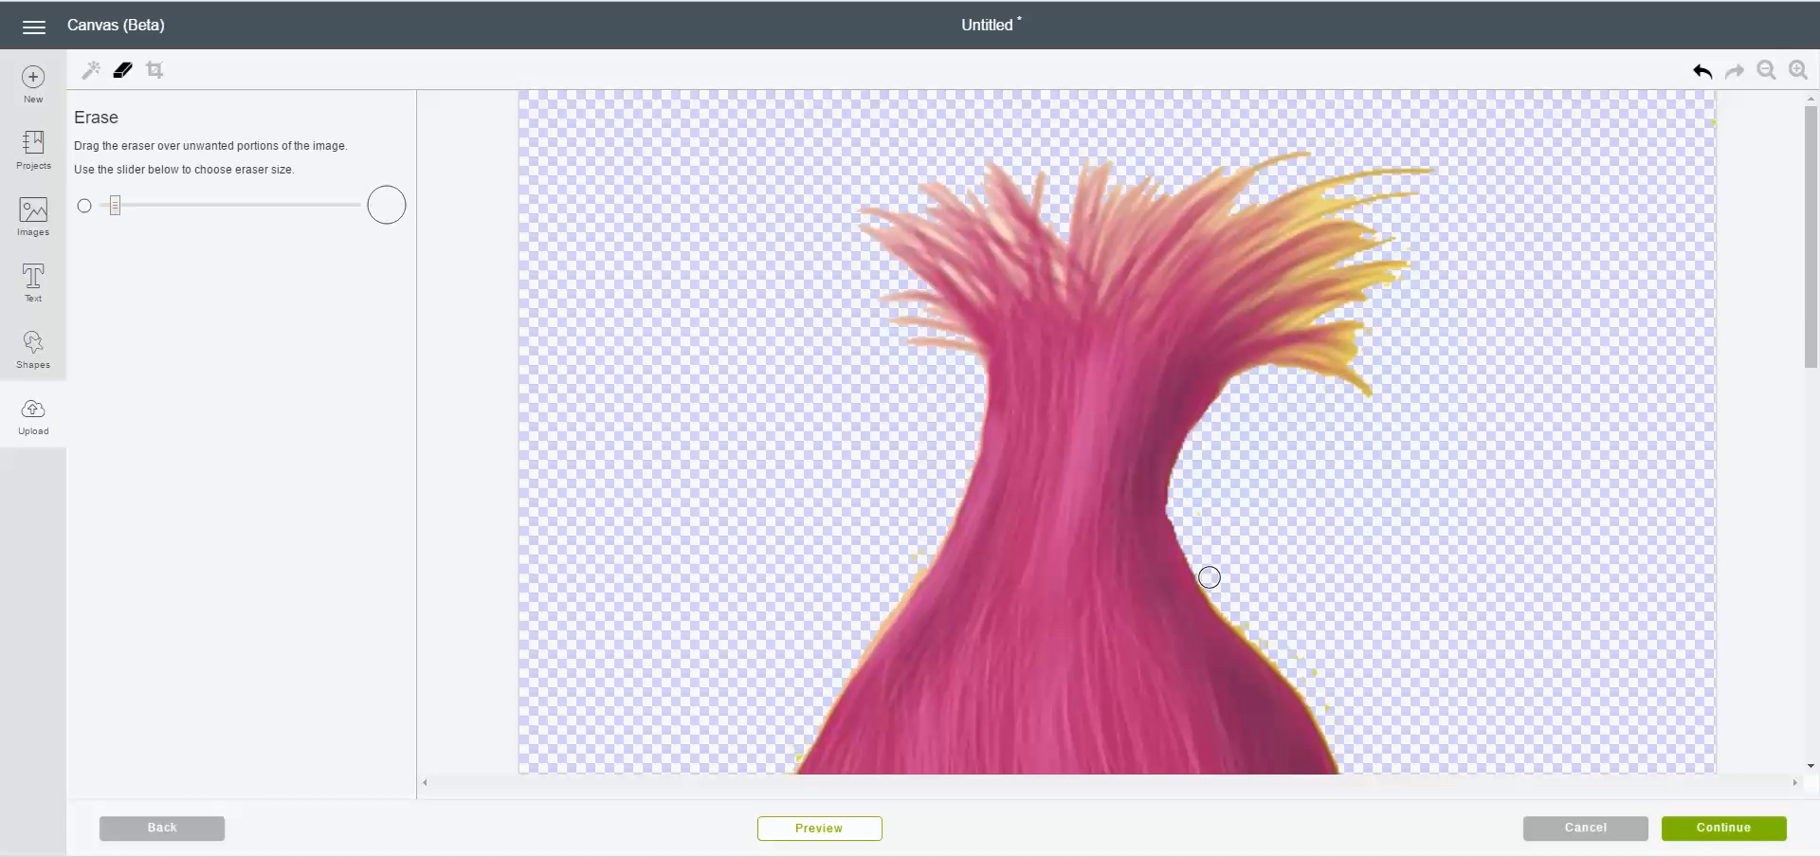
mouse_move(1224, 599)
left_mouse_down()
mouse_move(1362, 708)
mouse_move(1291, 615)
mouse_move(1335, 730)
left_mouse_up()
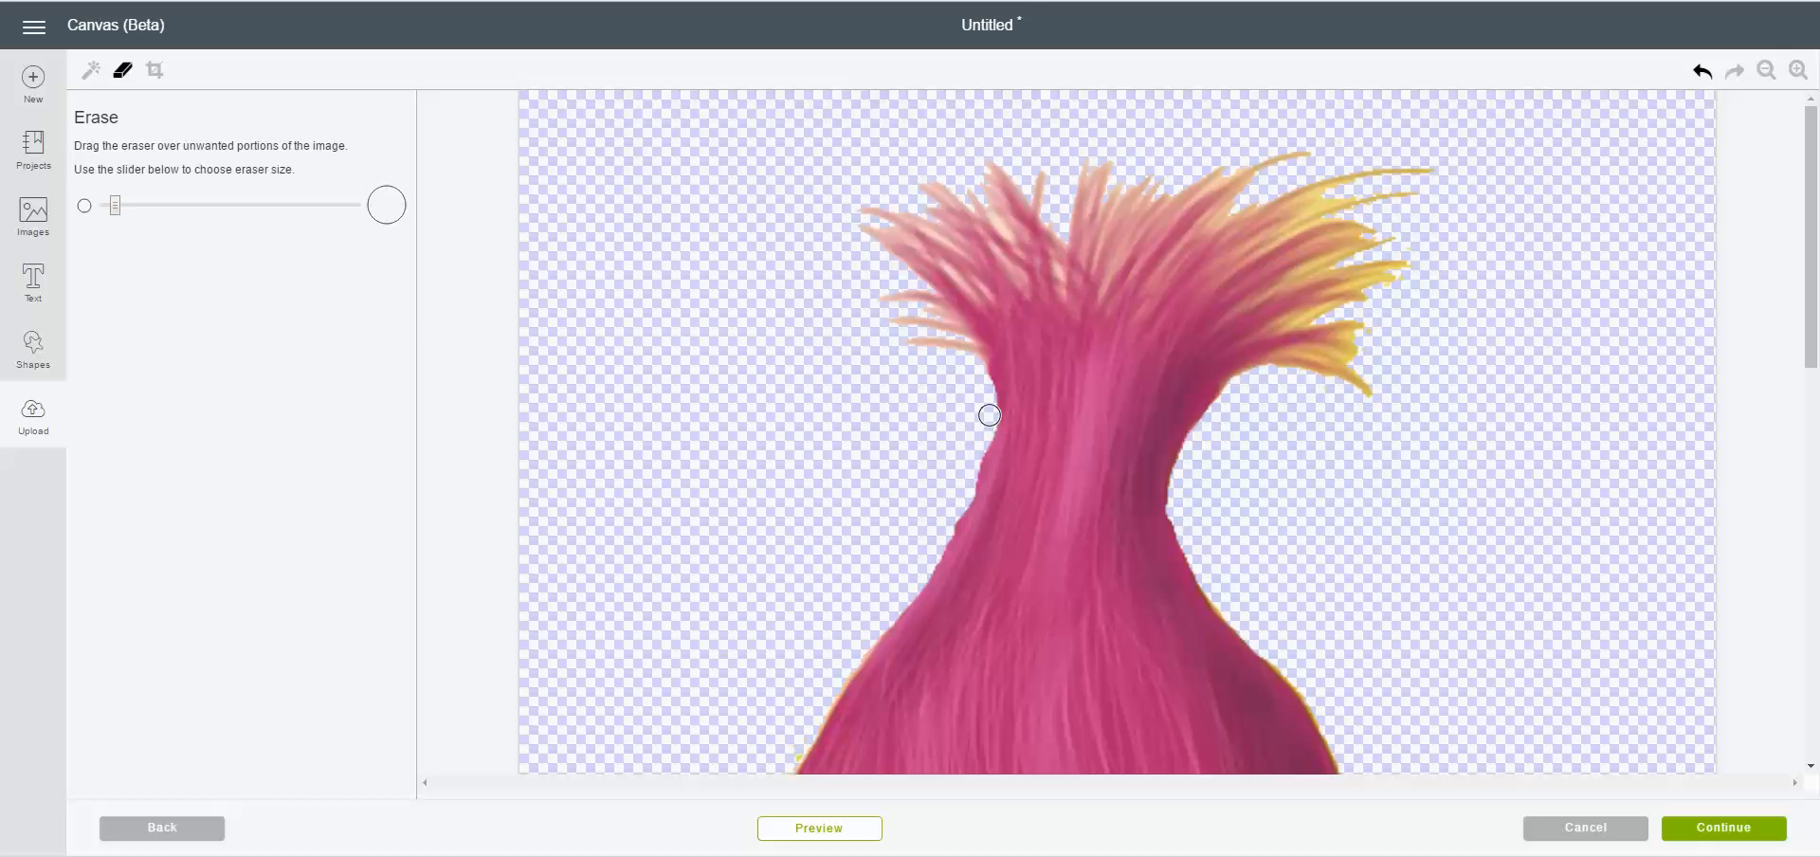
mouse_move(990, 414)
left_mouse_down()
mouse_move(939, 558)
mouse_move(804, 731)
left_mouse_up()
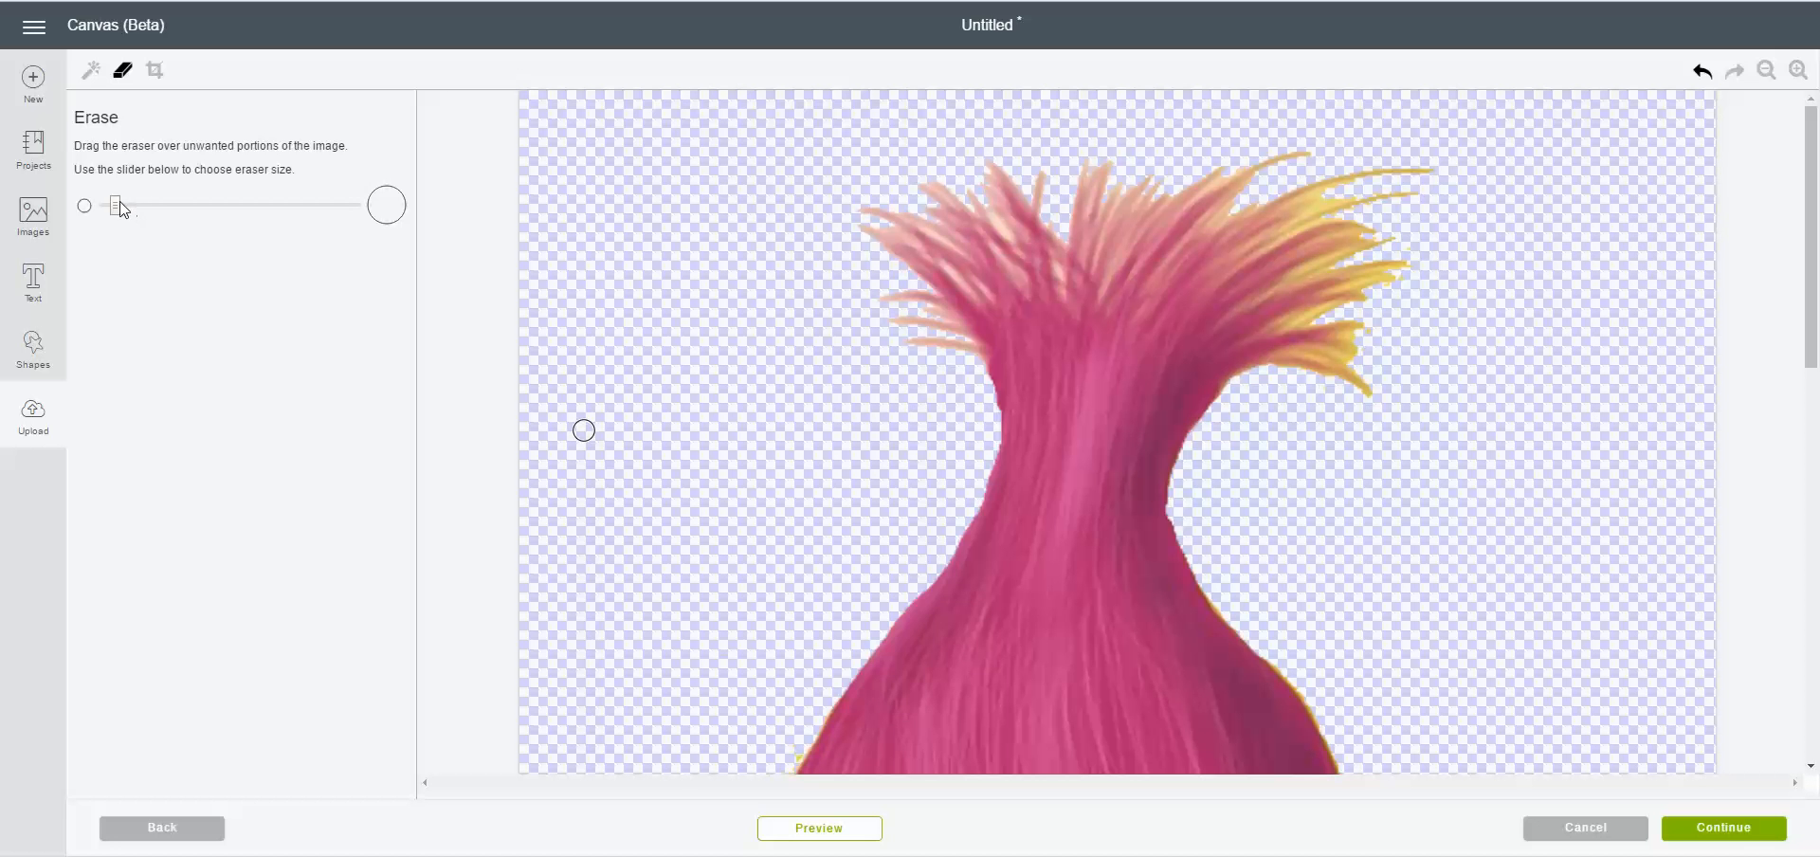
- Reduce the eraser to its smallest size
left_click_drag(114, 205, 105, 205)
mouse_move(1363, 338)
left_mouse_down()
mouse_move(1341, 334)
mouse_move(1377, 359)
mouse_move(1305, 349)
mouse_move(1387, 384)
mouse_move(1268, 372)
mouse_move(1288, 362)
left_mouse_up()
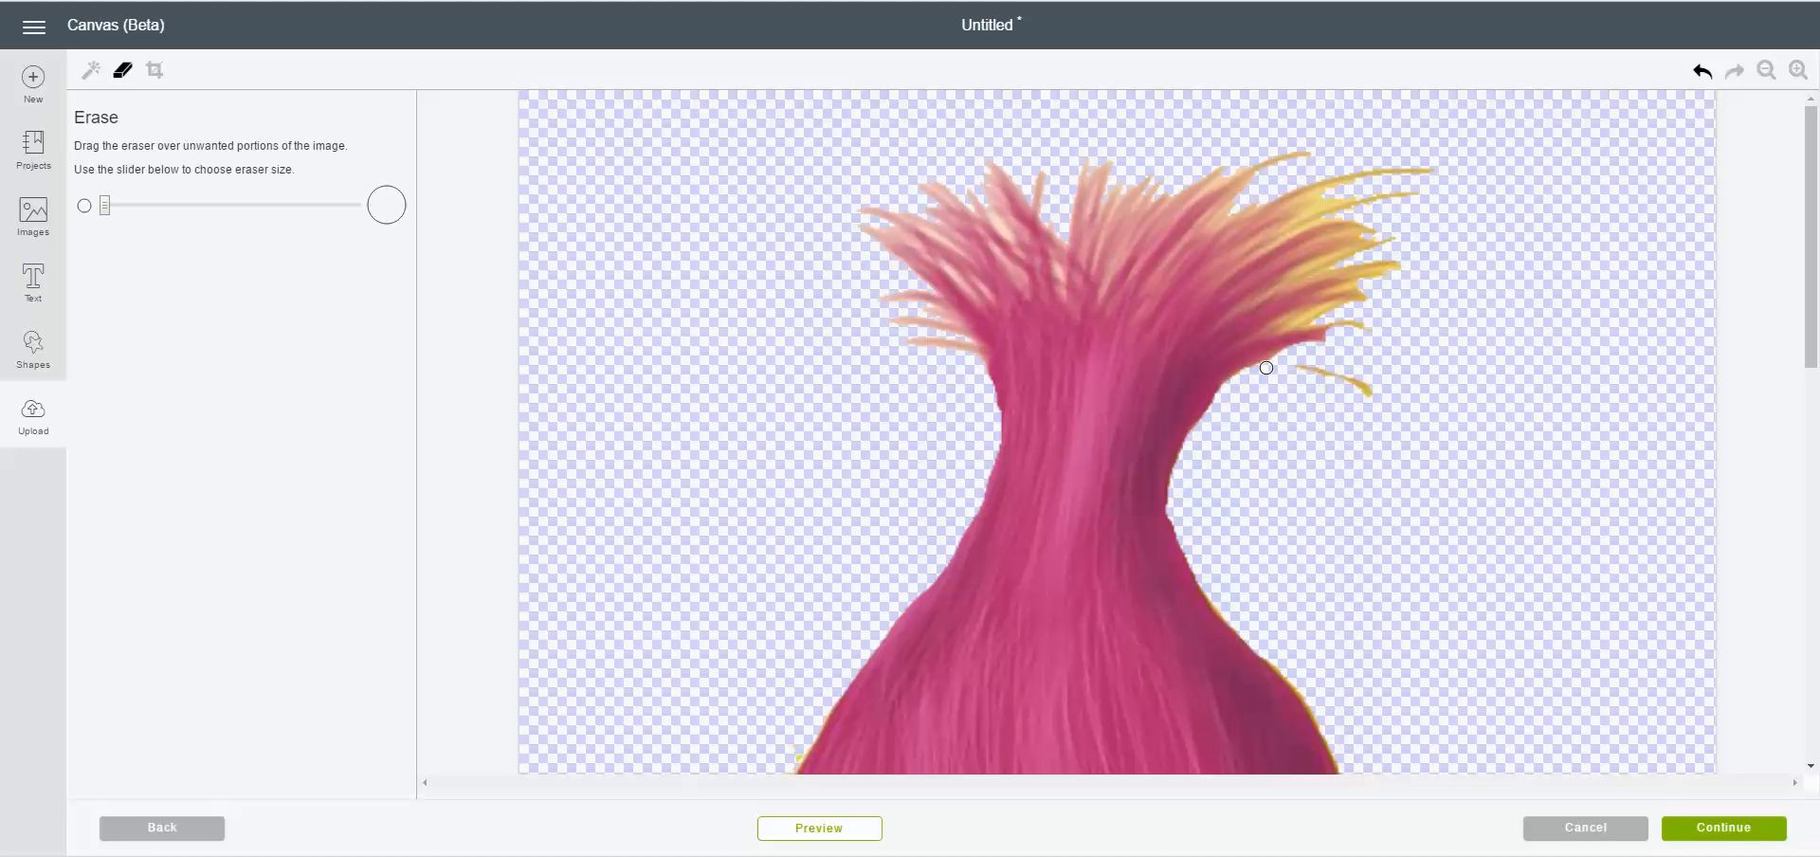
mouse_move(1320, 341)
left_mouse_down()
mouse_move(1379, 319)
mouse_move(1379, 361)
mouse_move(1299, 368)
left_mouse_up()
mouse_move(1355, 310)
left_mouse_down()
mouse_move(1289, 332)
mouse_move(1342, 302)
mouse_move(1384, 308)
left_mouse_up()
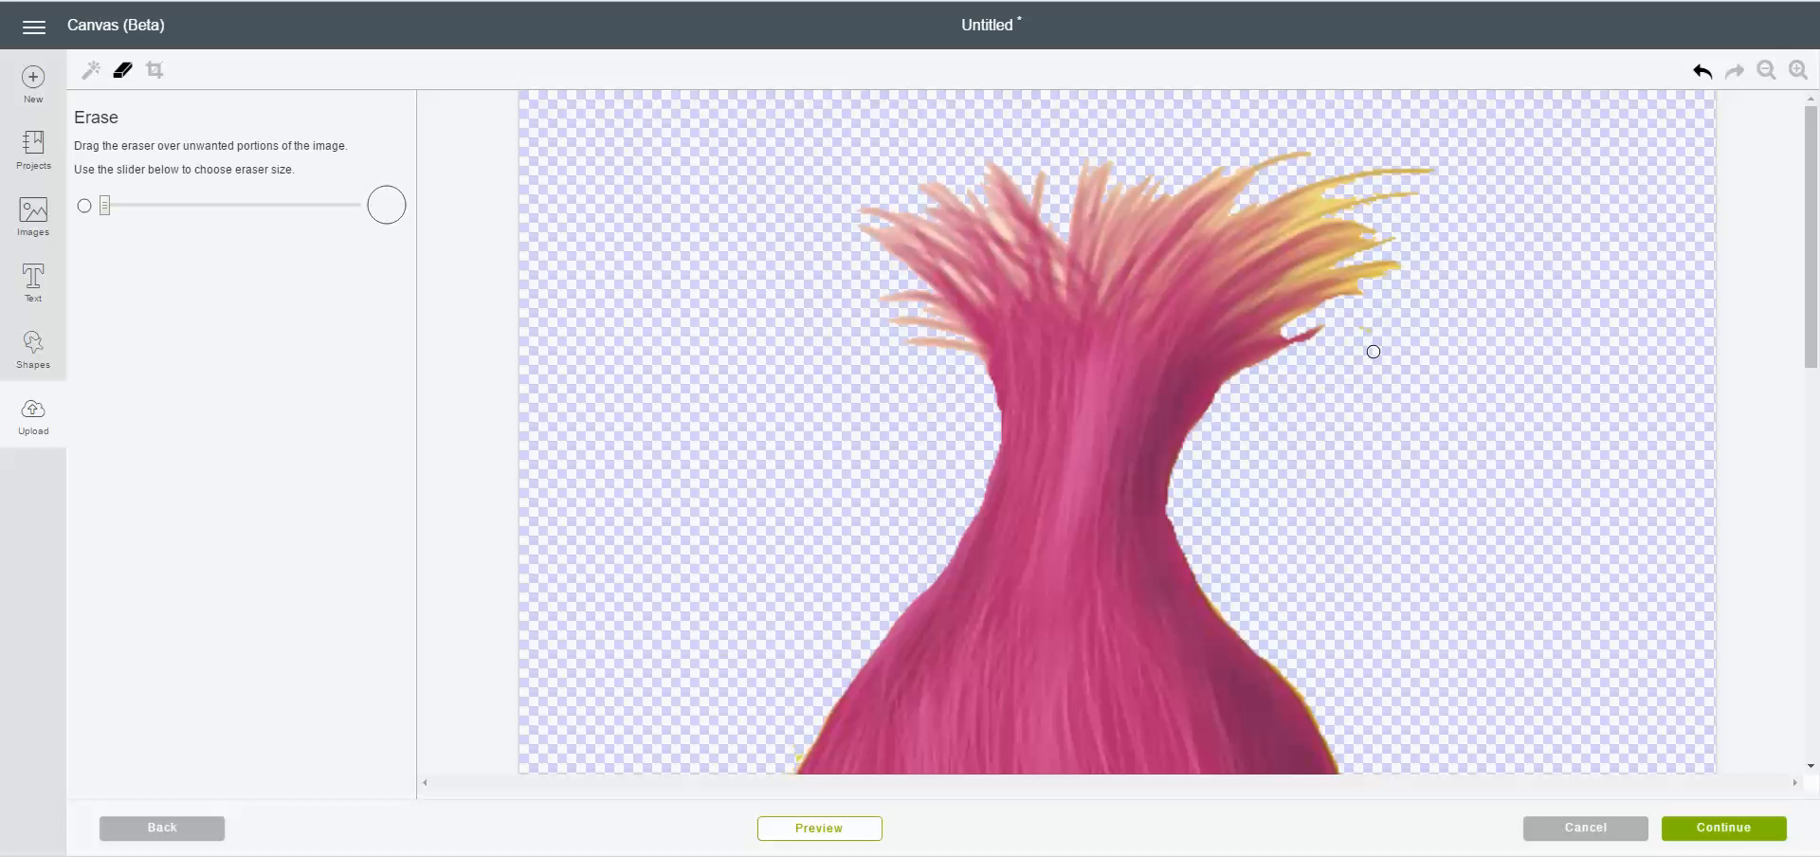
left_click(1702, 71)
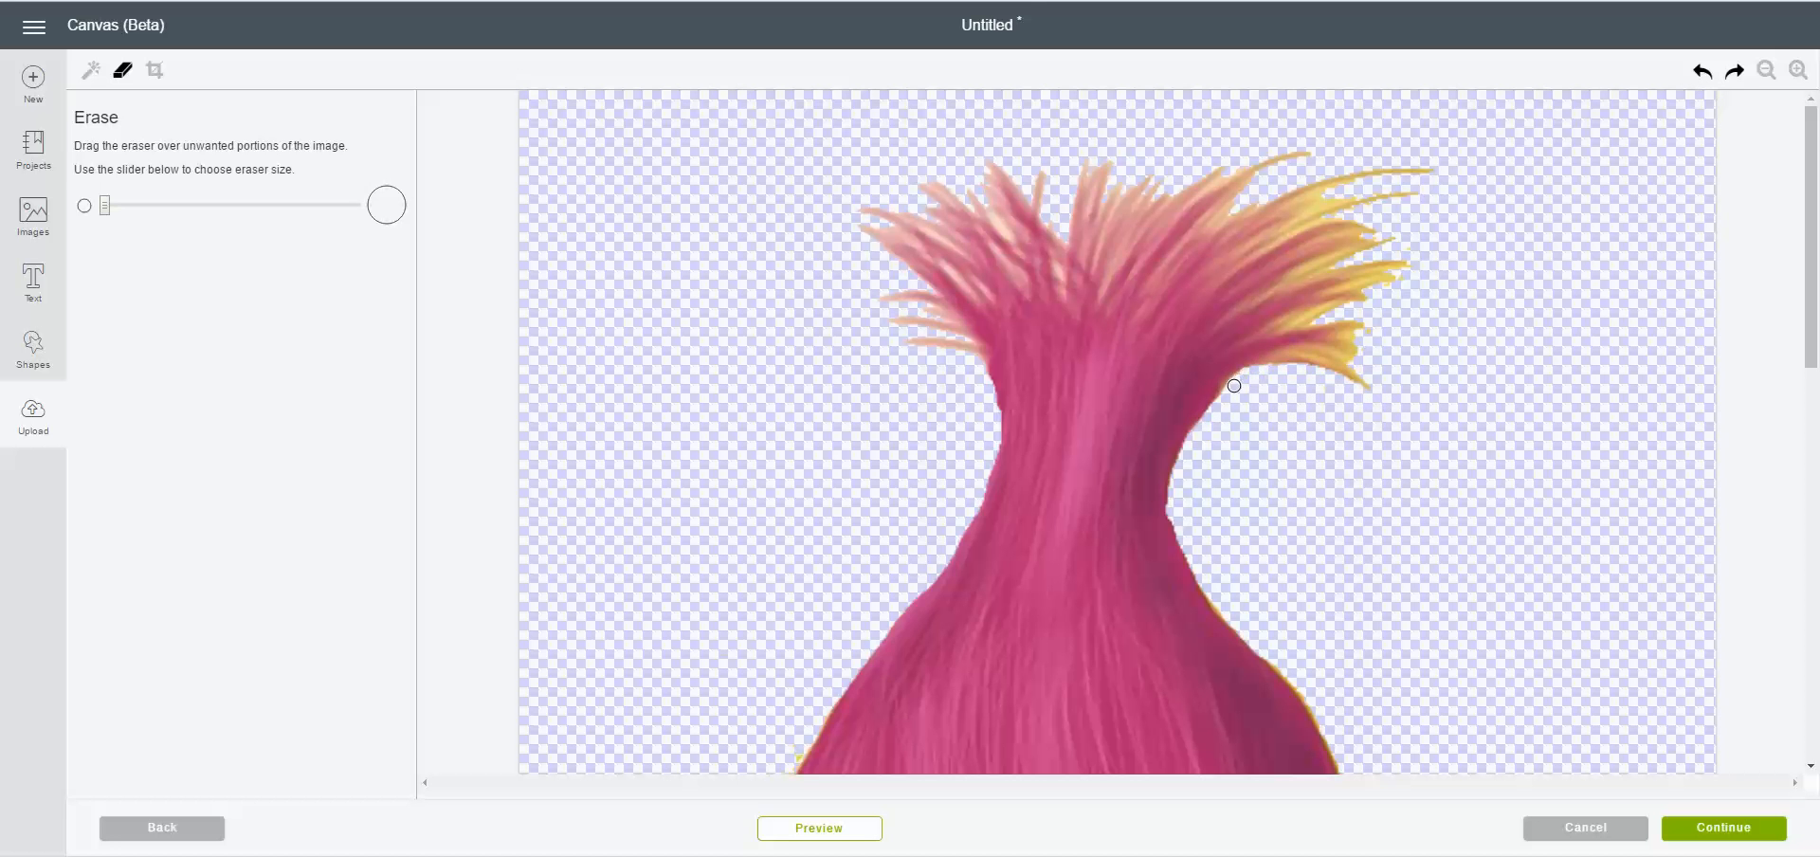
- Erase the green background around the pointed hair tip below the ear at the troll's right edge
left_click(1452, 561)
left_click_drag(1812, 124, 1812, 267)
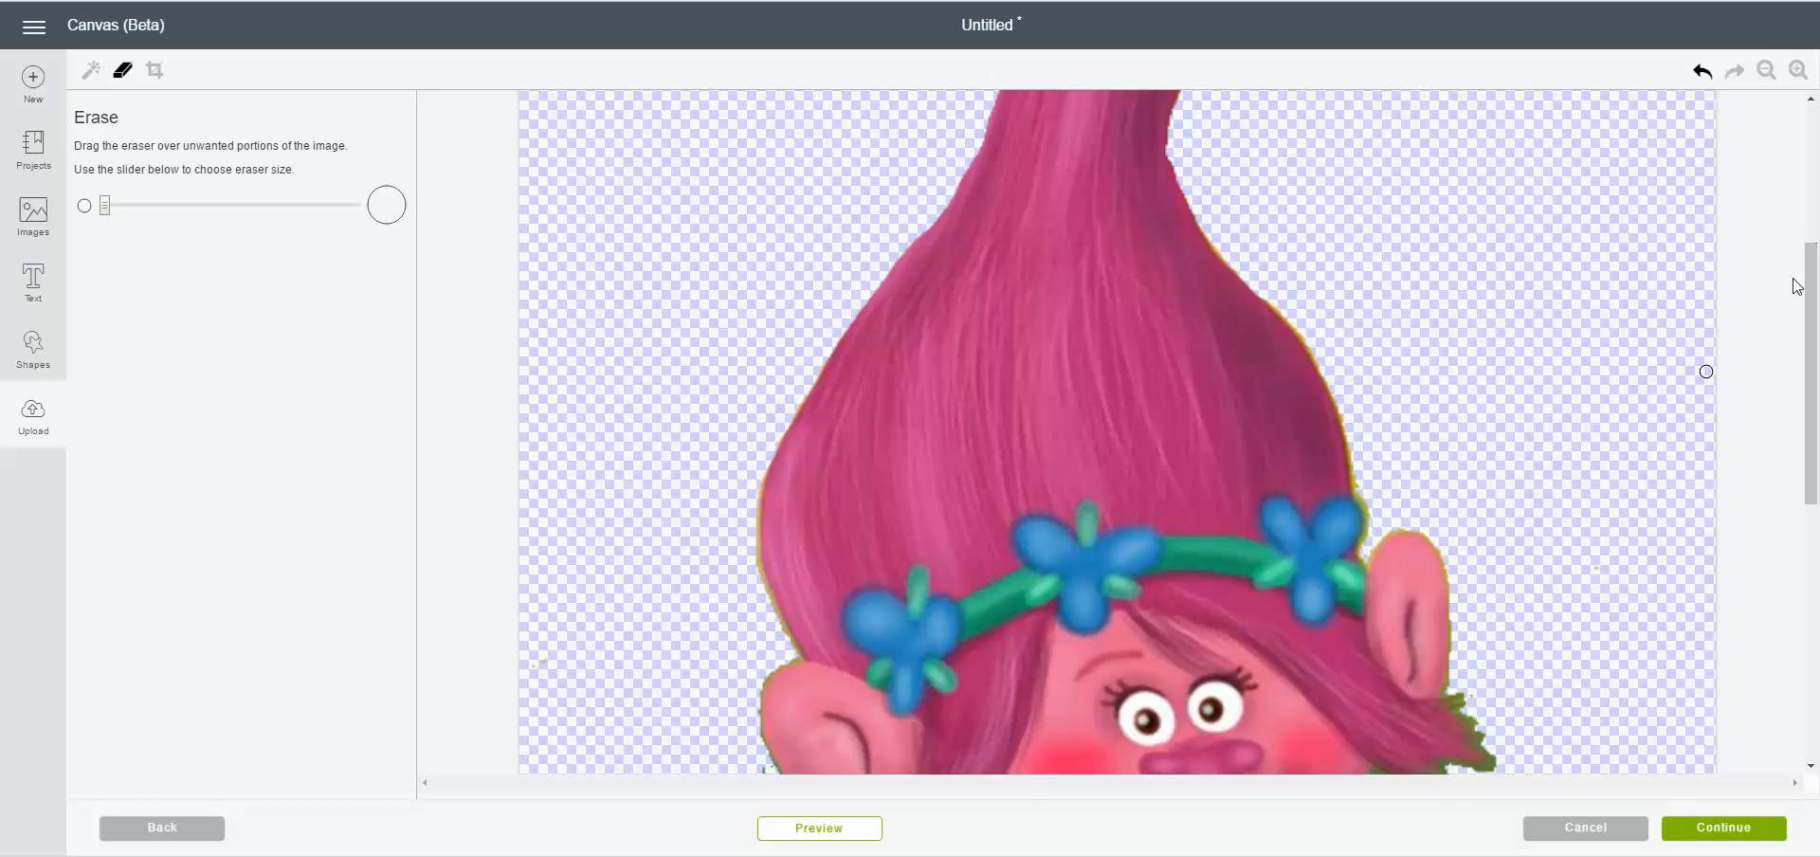
scroll(1696, 374, "down", 3)
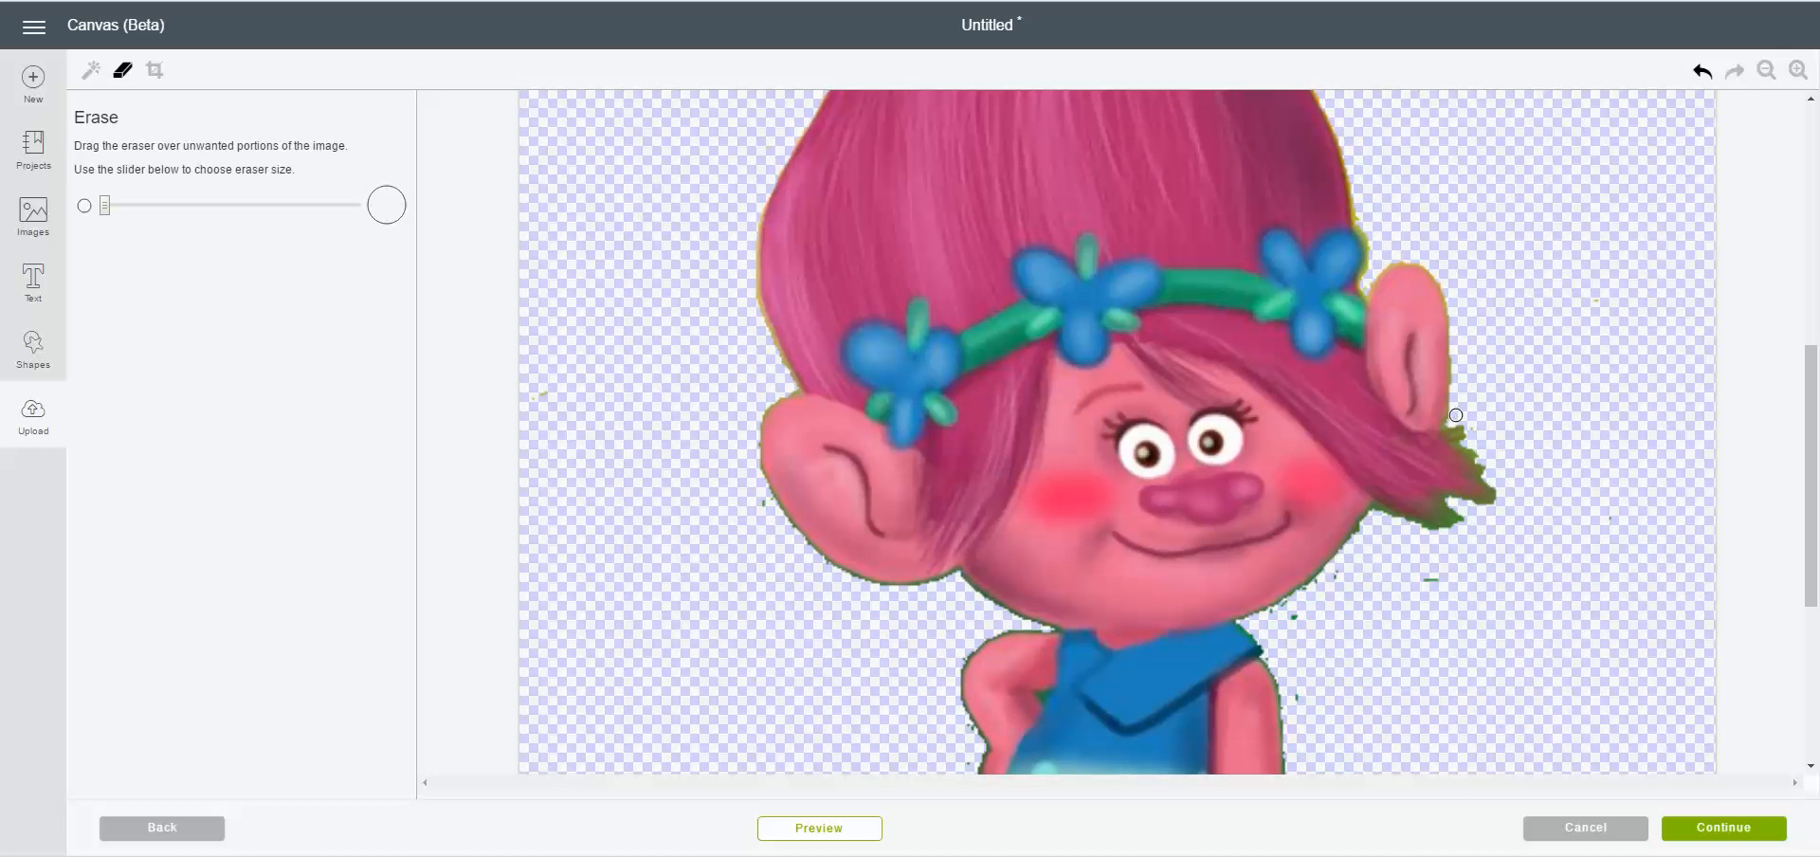
left_click_drag(1450, 421, 1456, 432)
mouse_move(1485, 471)
left_mouse_down()
mouse_move(1485, 504)
mouse_move(1441, 501)
mouse_move(1485, 493)
mouse_move(1444, 428)
mouse_move(1551, 407)
left_mouse_up()
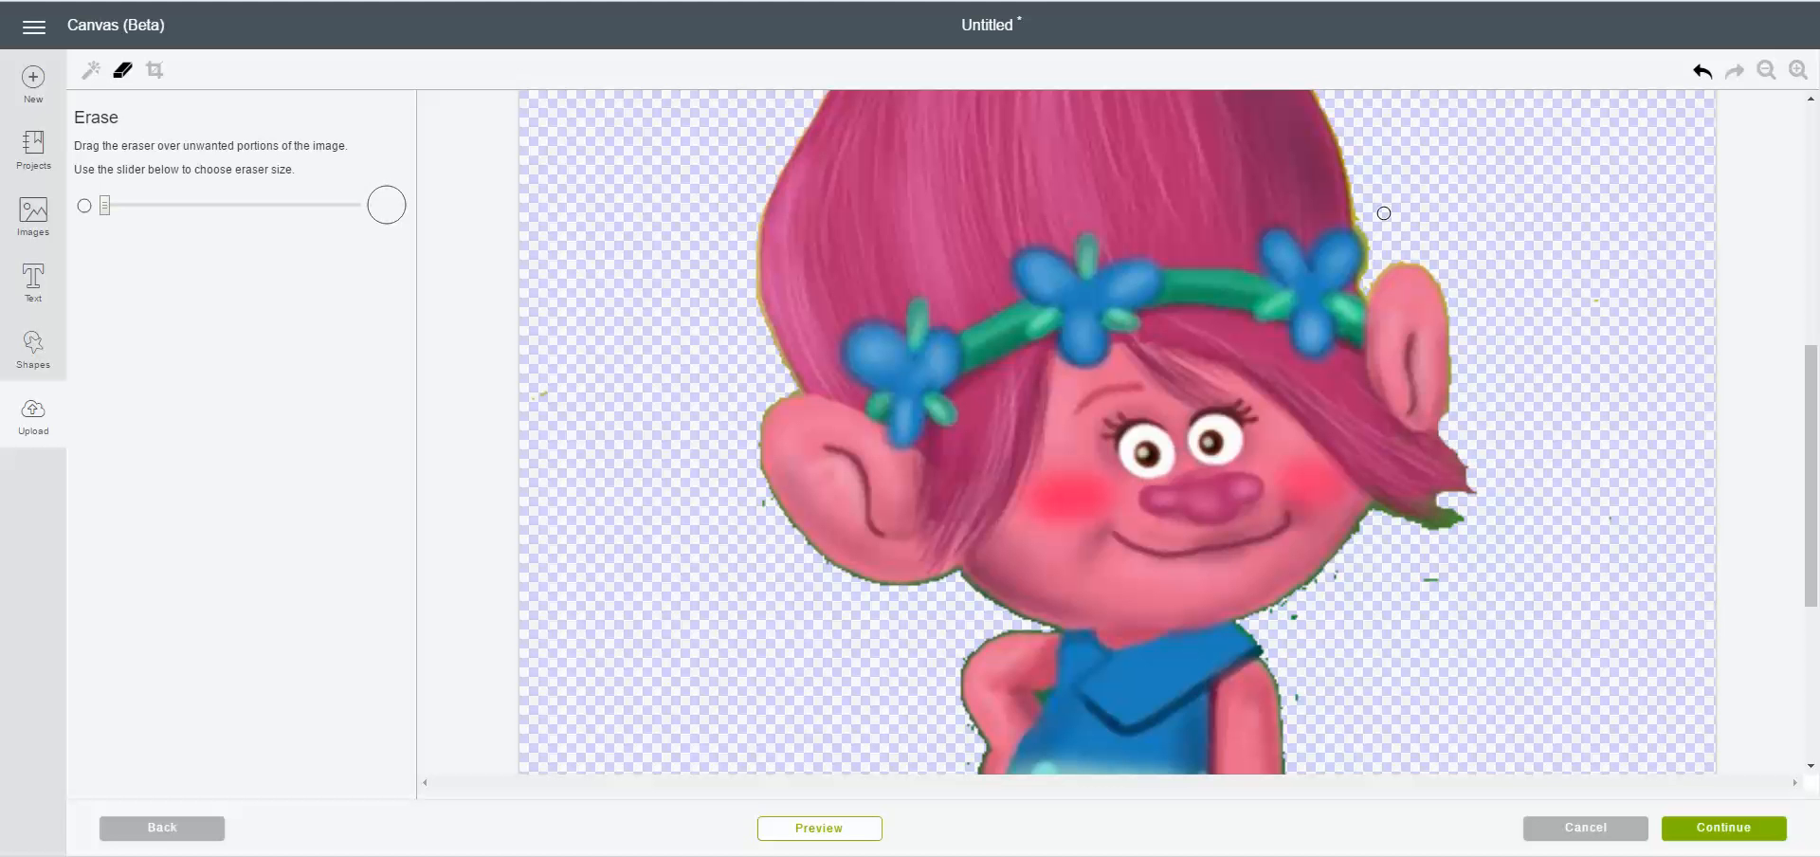
- Erase the yellow fringe along the right edge of the hair and around the outline of the right ear
left_click_drag(1348, 152, 1356, 188)
mouse_move(1337, 123)
left_mouse_down()
mouse_move(1367, 295)
mouse_move(1409, 258)
mouse_move(1449, 281)
left_mouse_up()
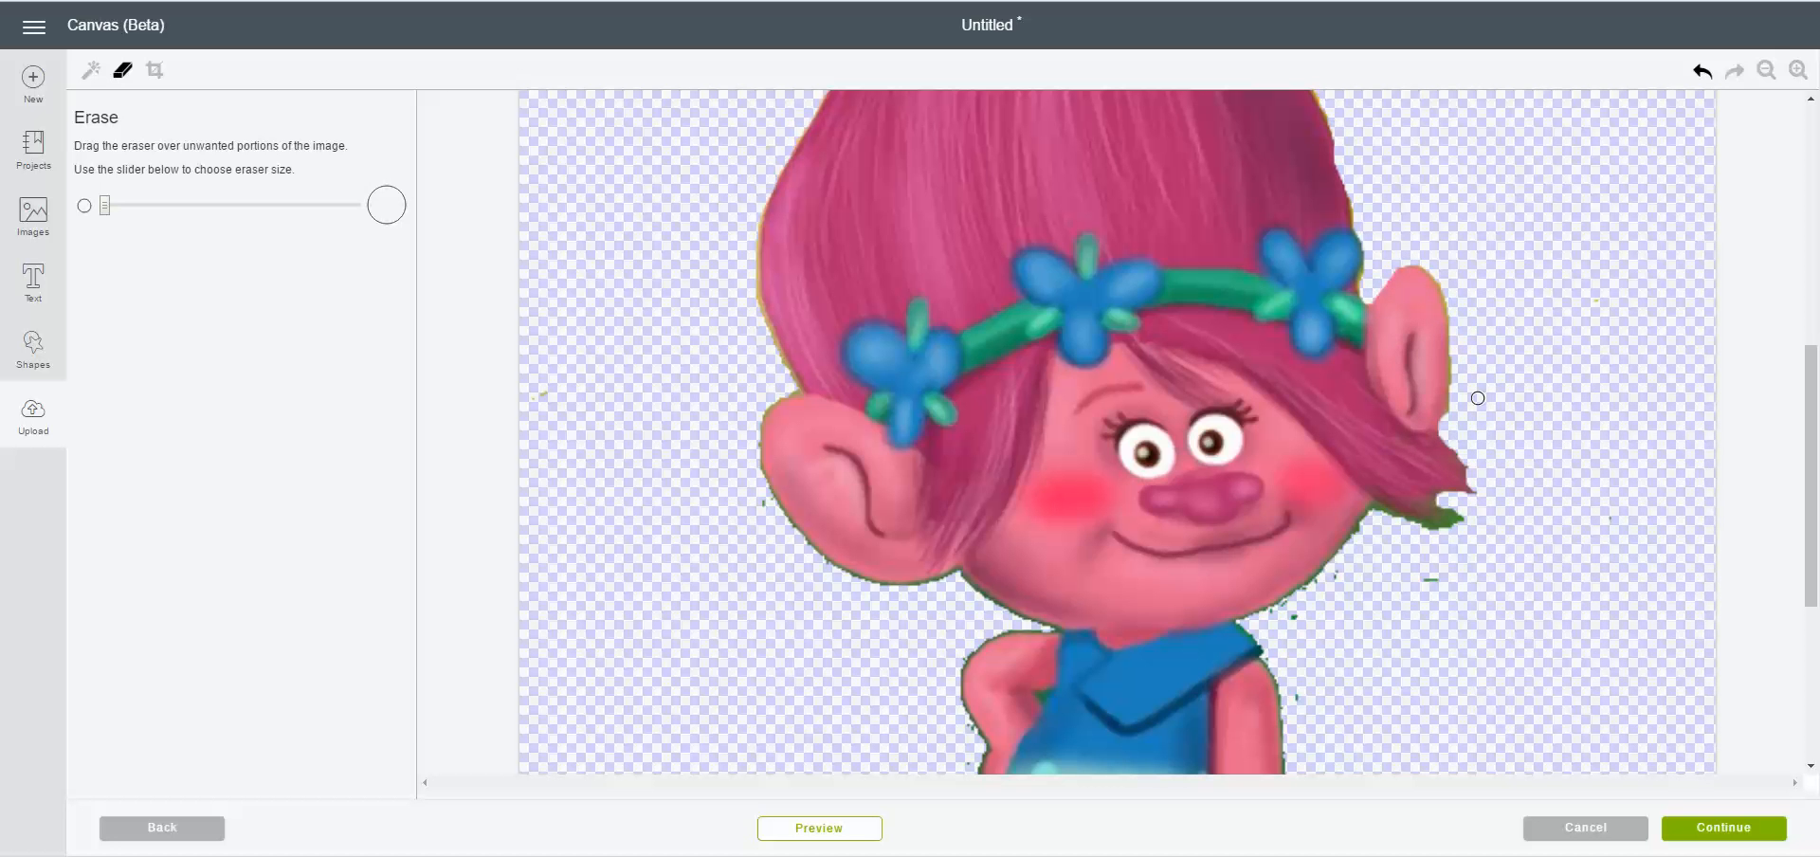
left_click_drag(1440, 432, 1450, 286)
- Erase the green fringe and specks along the right jawline and under the flicked hair tip
left_click_drag(1373, 515, 1285, 606)
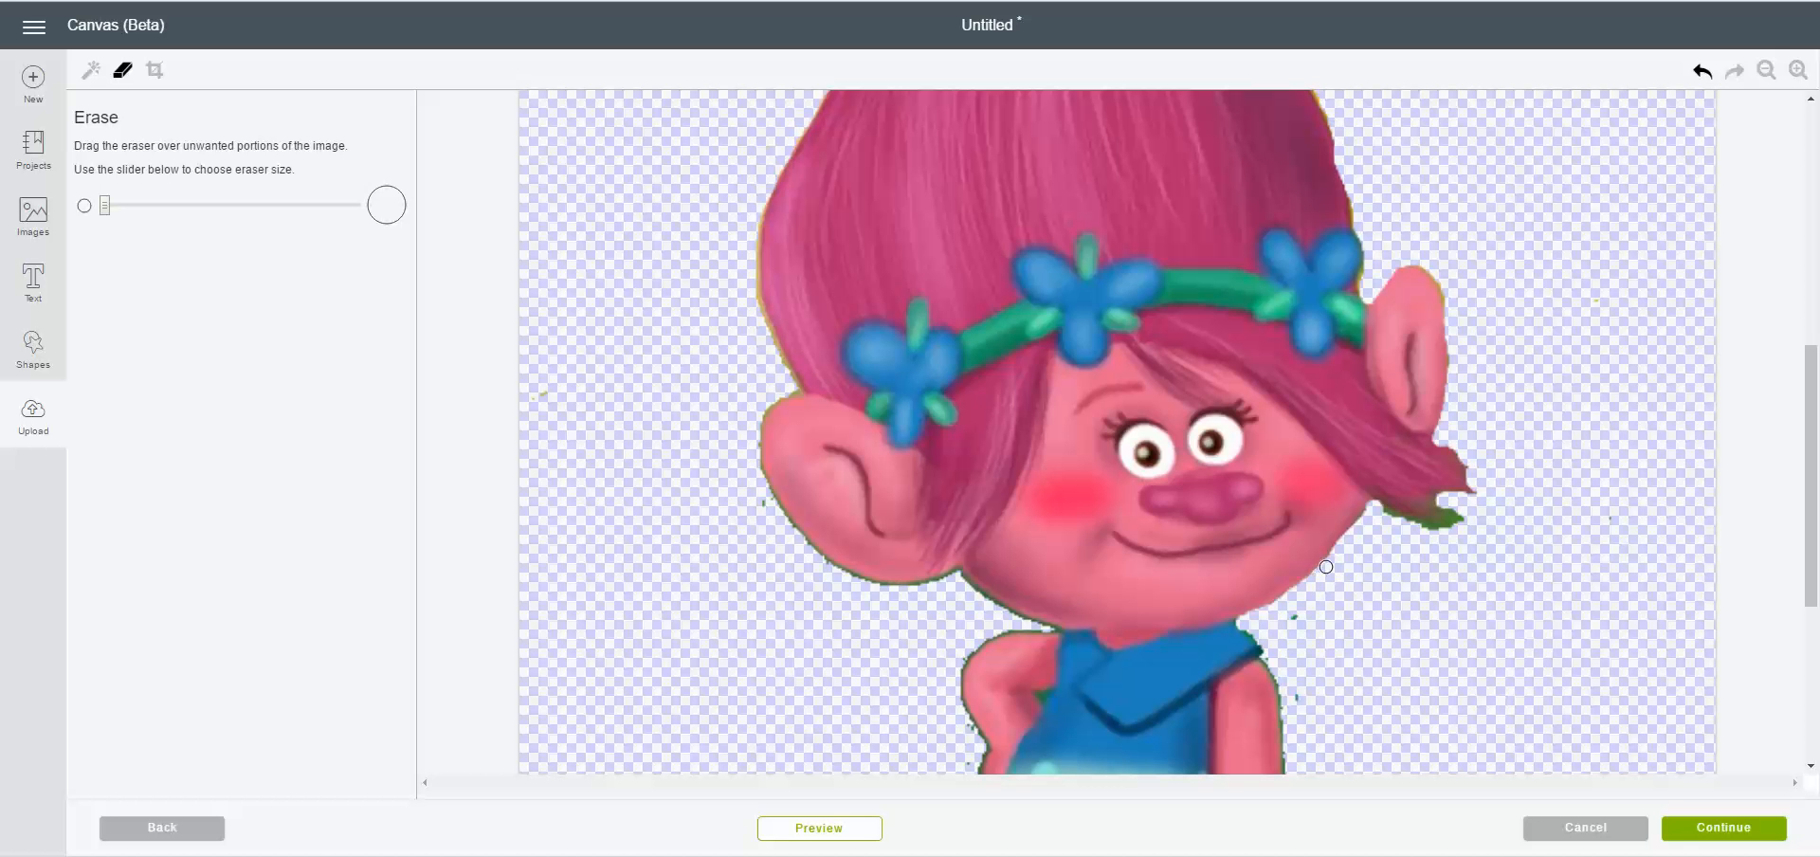
mouse_move(1361, 523)
left_mouse_down()
mouse_move(1406, 523)
mouse_move(1424, 524)
mouse_move(1391, 516)
mouse_move(1437, 525)
mouse_move(1436, 502)
mouse_move(1480, 516)
mouse_move(1387, 512)
left_mouse_up()
- Erase the green specks and dark fringe beside the collar and along the right arm and hand
scroll(1627, 561, "down", 3)
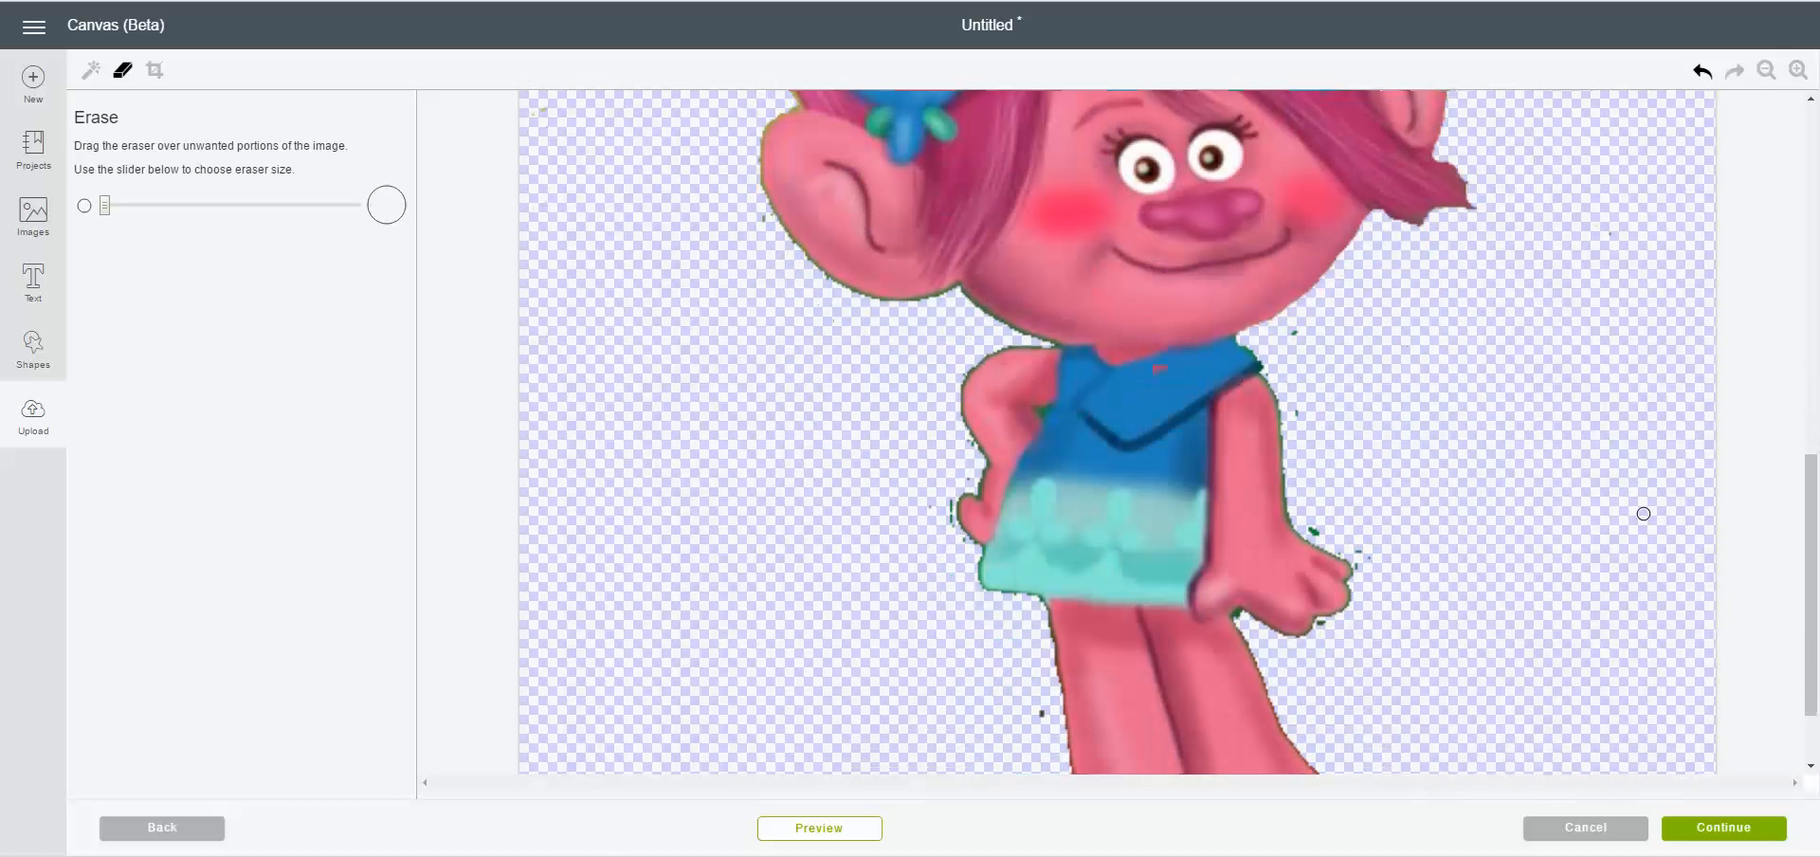
left_click_drag(1308, 328, 1282, 344)
mouse_move(1251, 356)
left_mouse_down()
mouse_move(1280, 389)
mouse_move(1295, 522)
mouse_move(1268, 384)
mouse_move(1285, 440)
mouse_move(1273, 381)
left_mouse_up()
mouse_move(1287, 501)
left_mouse_down()
mouse_move(1344, 558)
mouse_move(1356, 537)
mouse_move(1320, 528)
mouse_move(1374, 552)
mouse_move(1350, 582)
left_mouse_up()
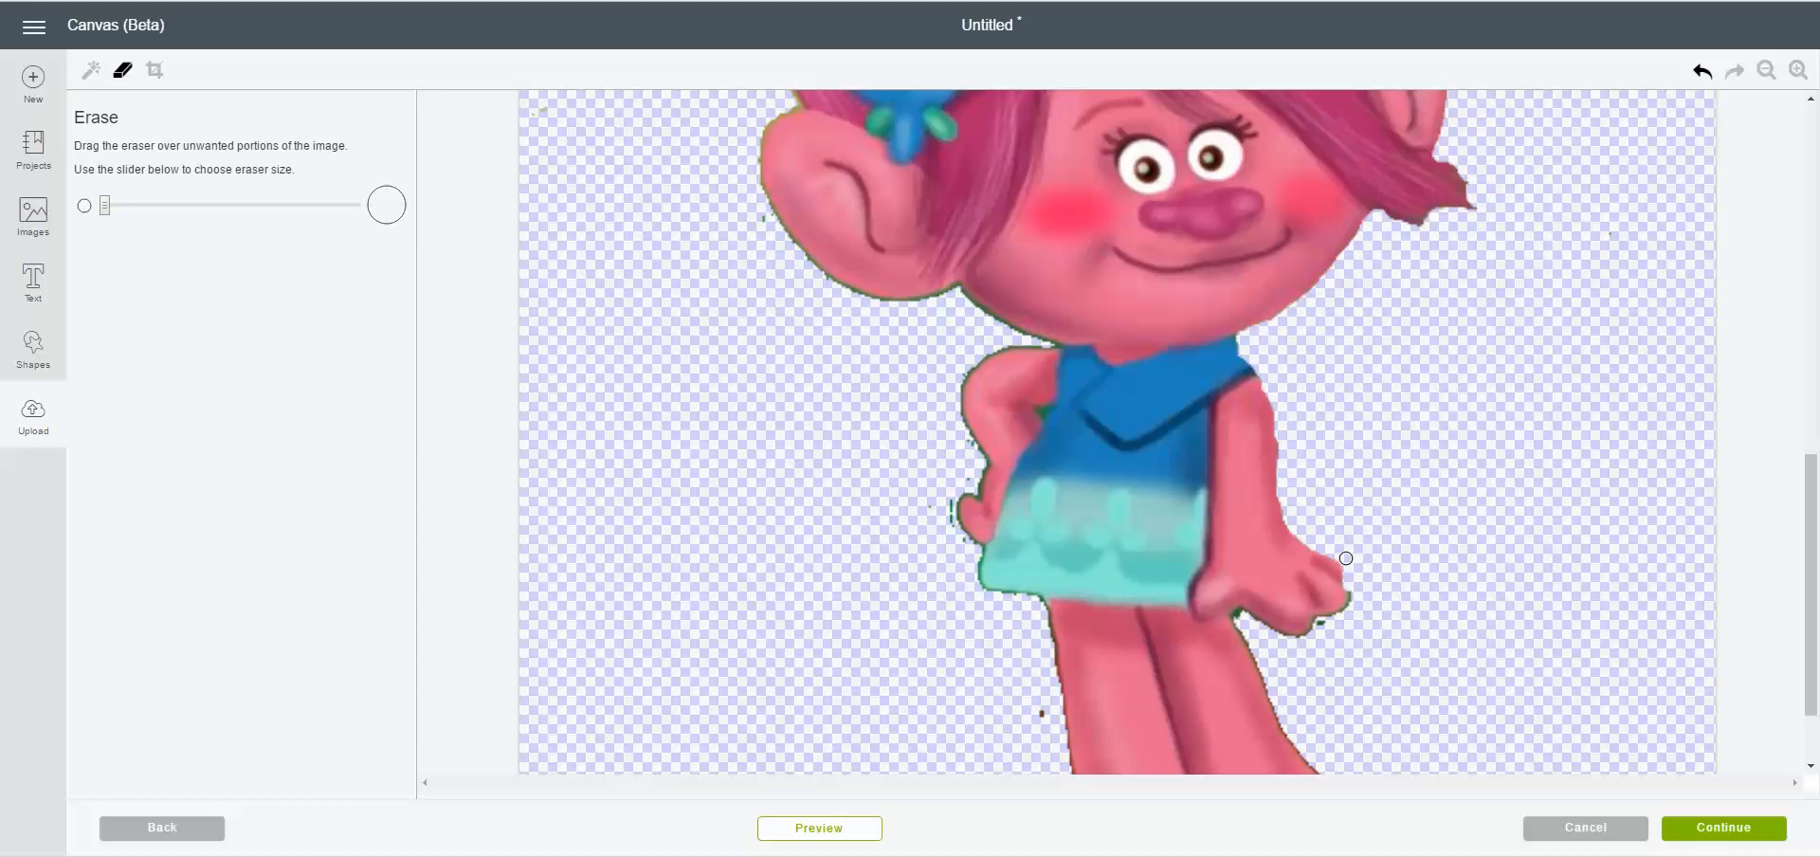
left_click_drag(1351, 568, 1352, 593)
- Erase the brown specks above the troll's left foot and show the cut preview
scroll(1242, 481, "down", 2)
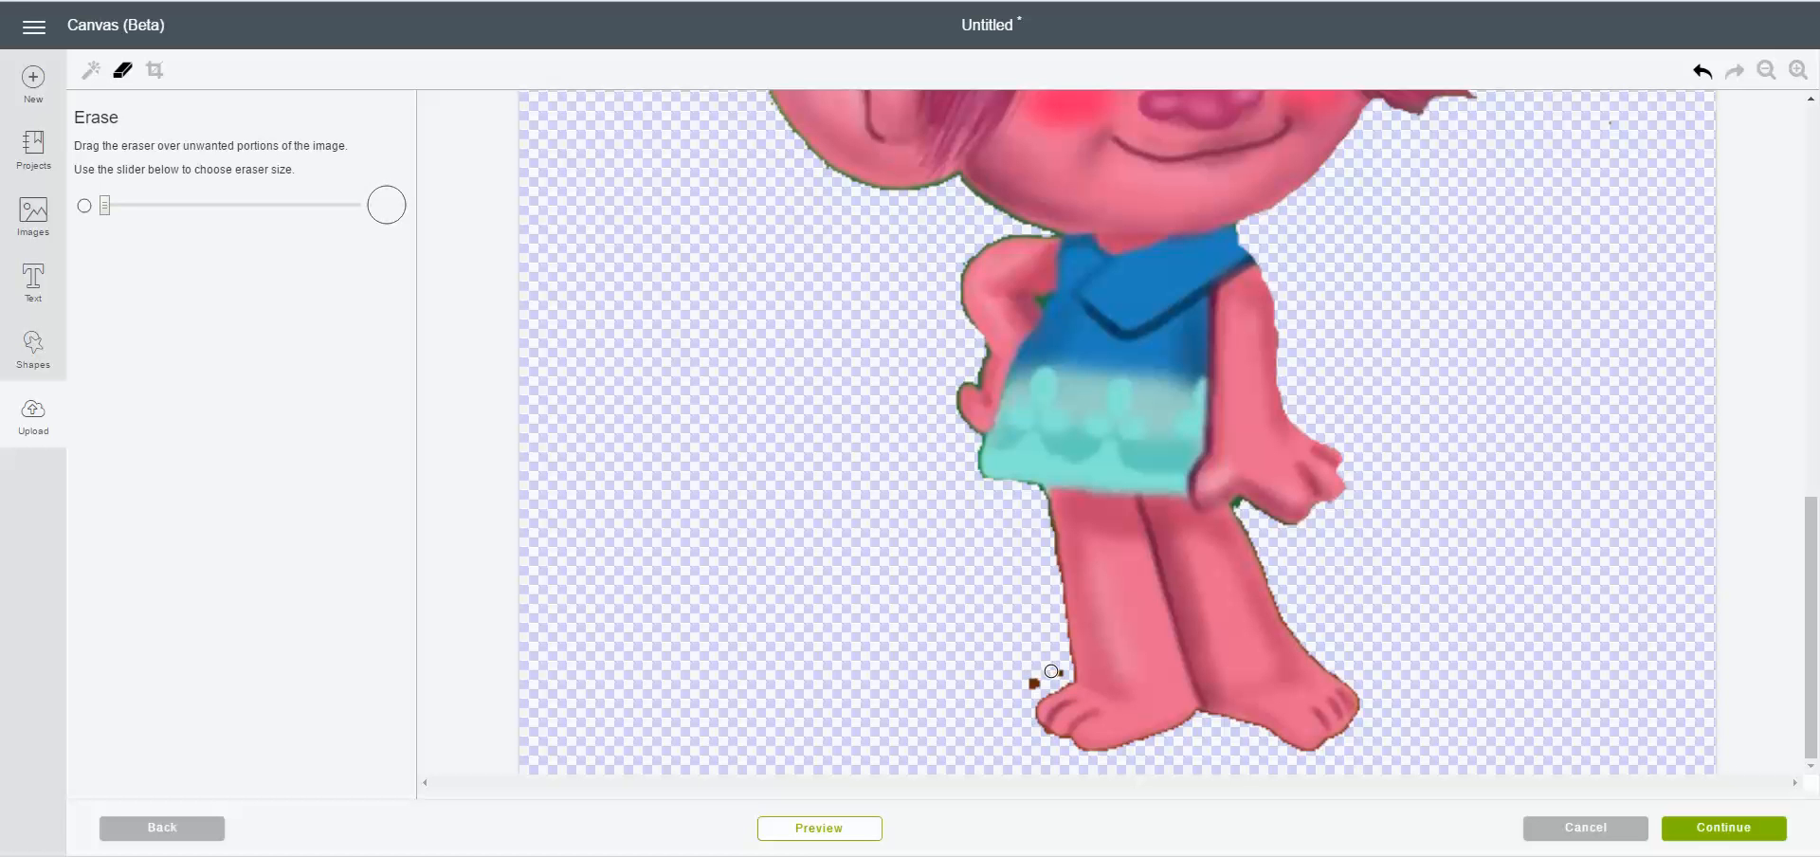
left_click_drag(1058, 670, 1027, 684)
left_click(823, 838)
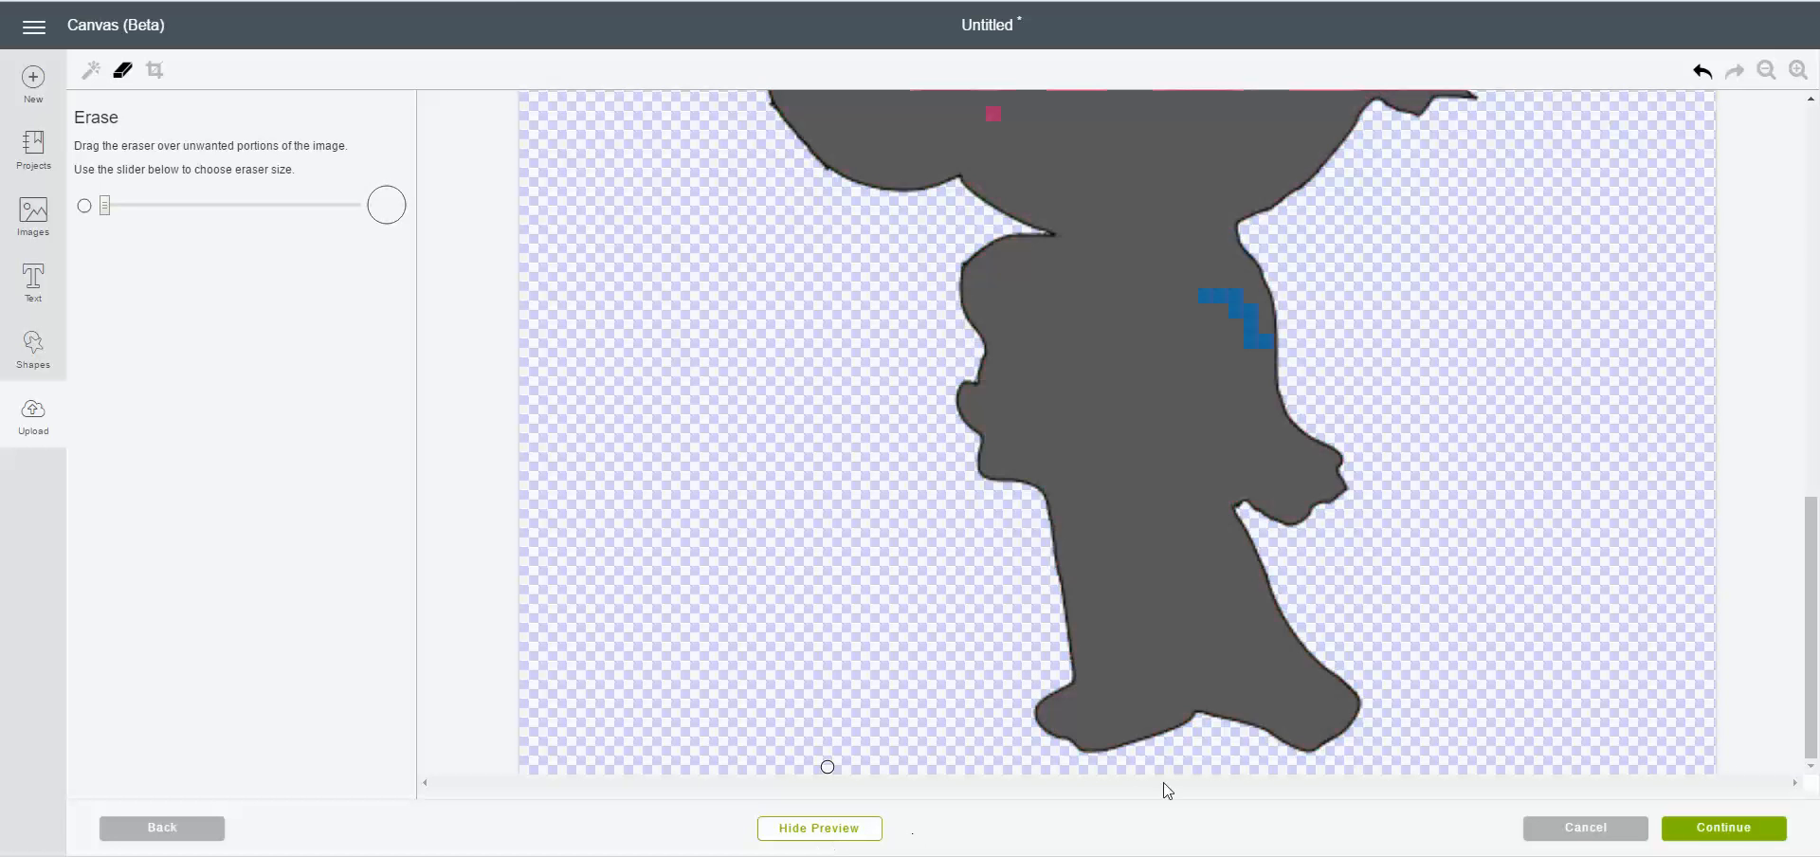
- Zoom out to the whole troll and check the cut silhouette for leftover background specks
left_click(1769, 72)
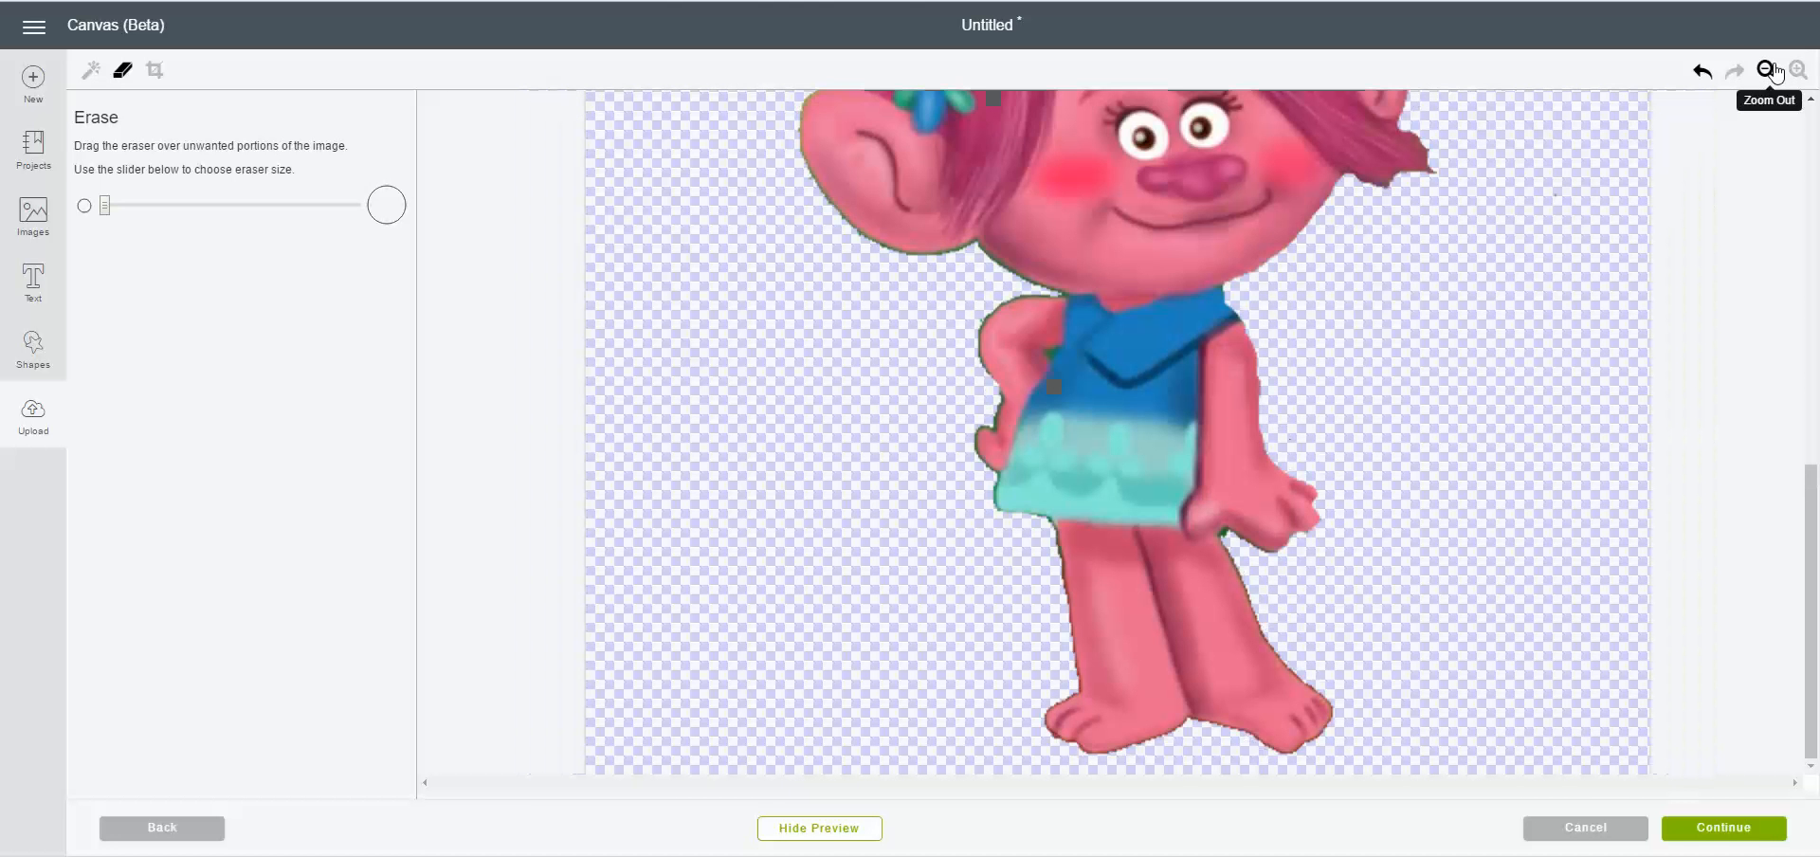
left_click(1769, 72)
left_click(1769, 72)
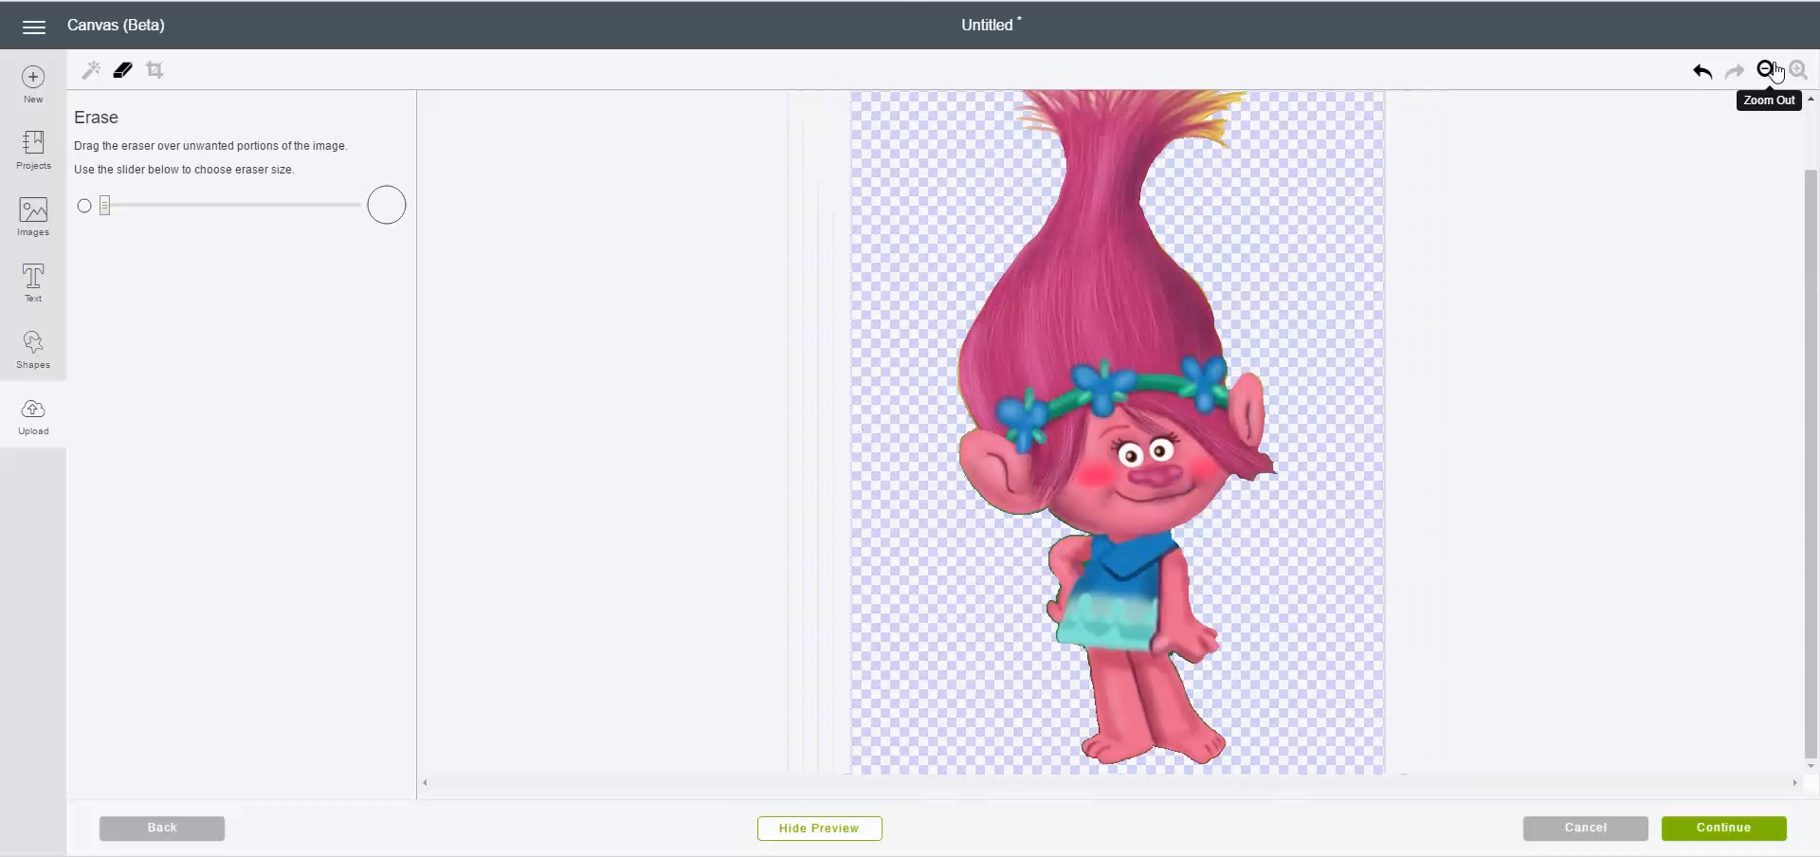
left_click(1769, 72)
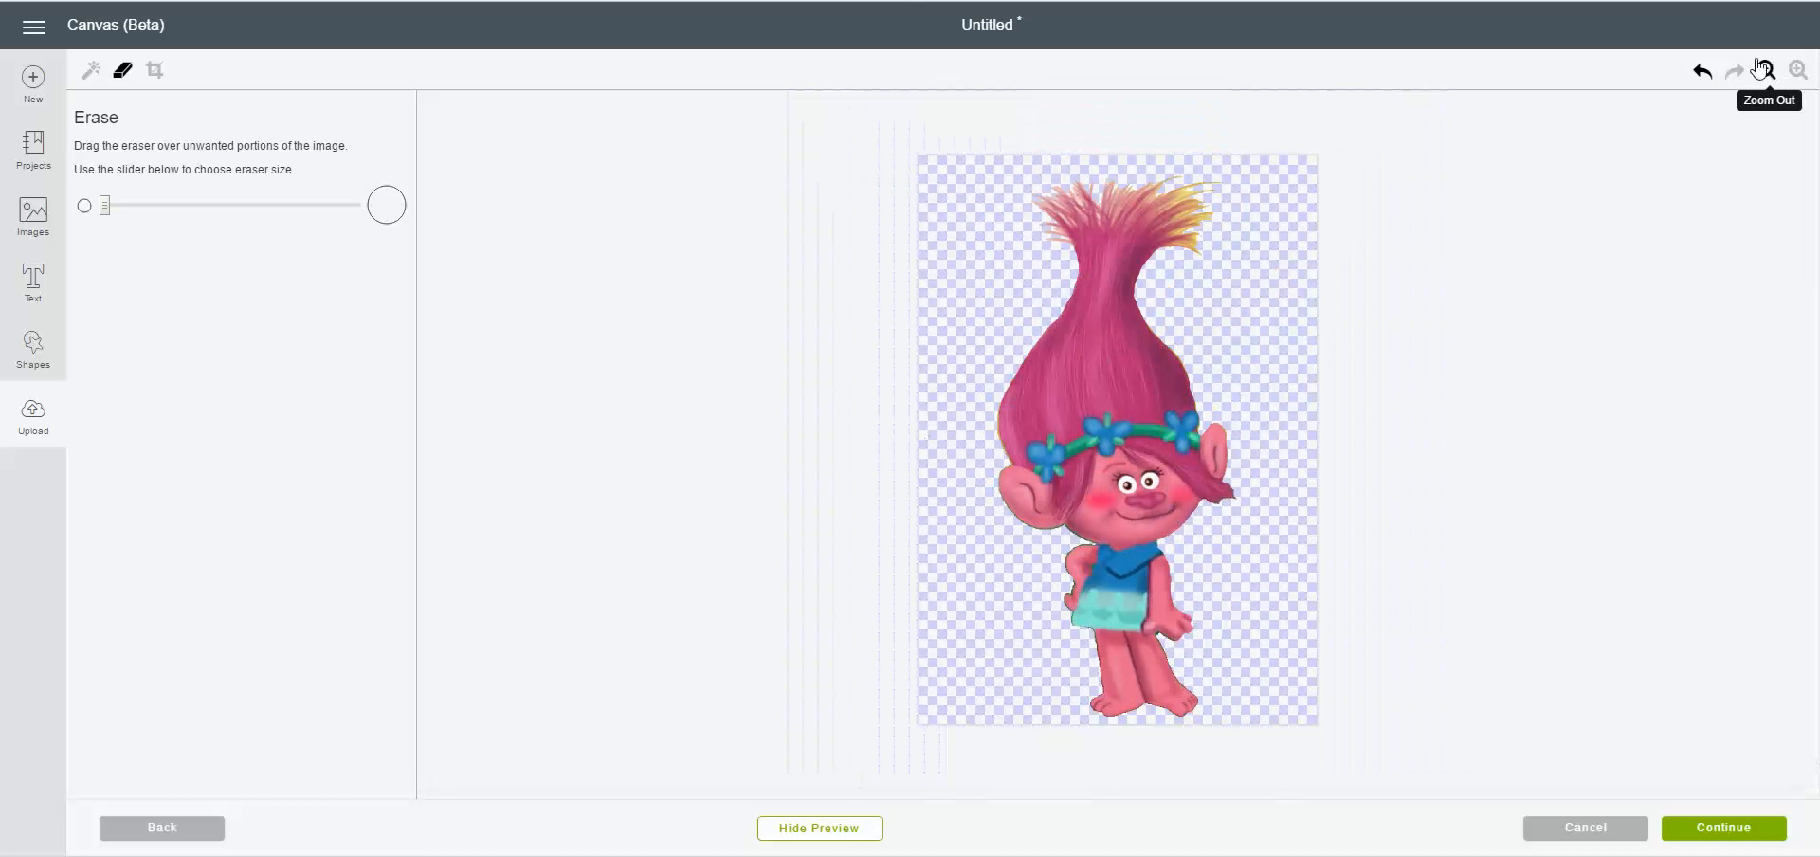
left_click(853, 834)
left_click(847, 832)
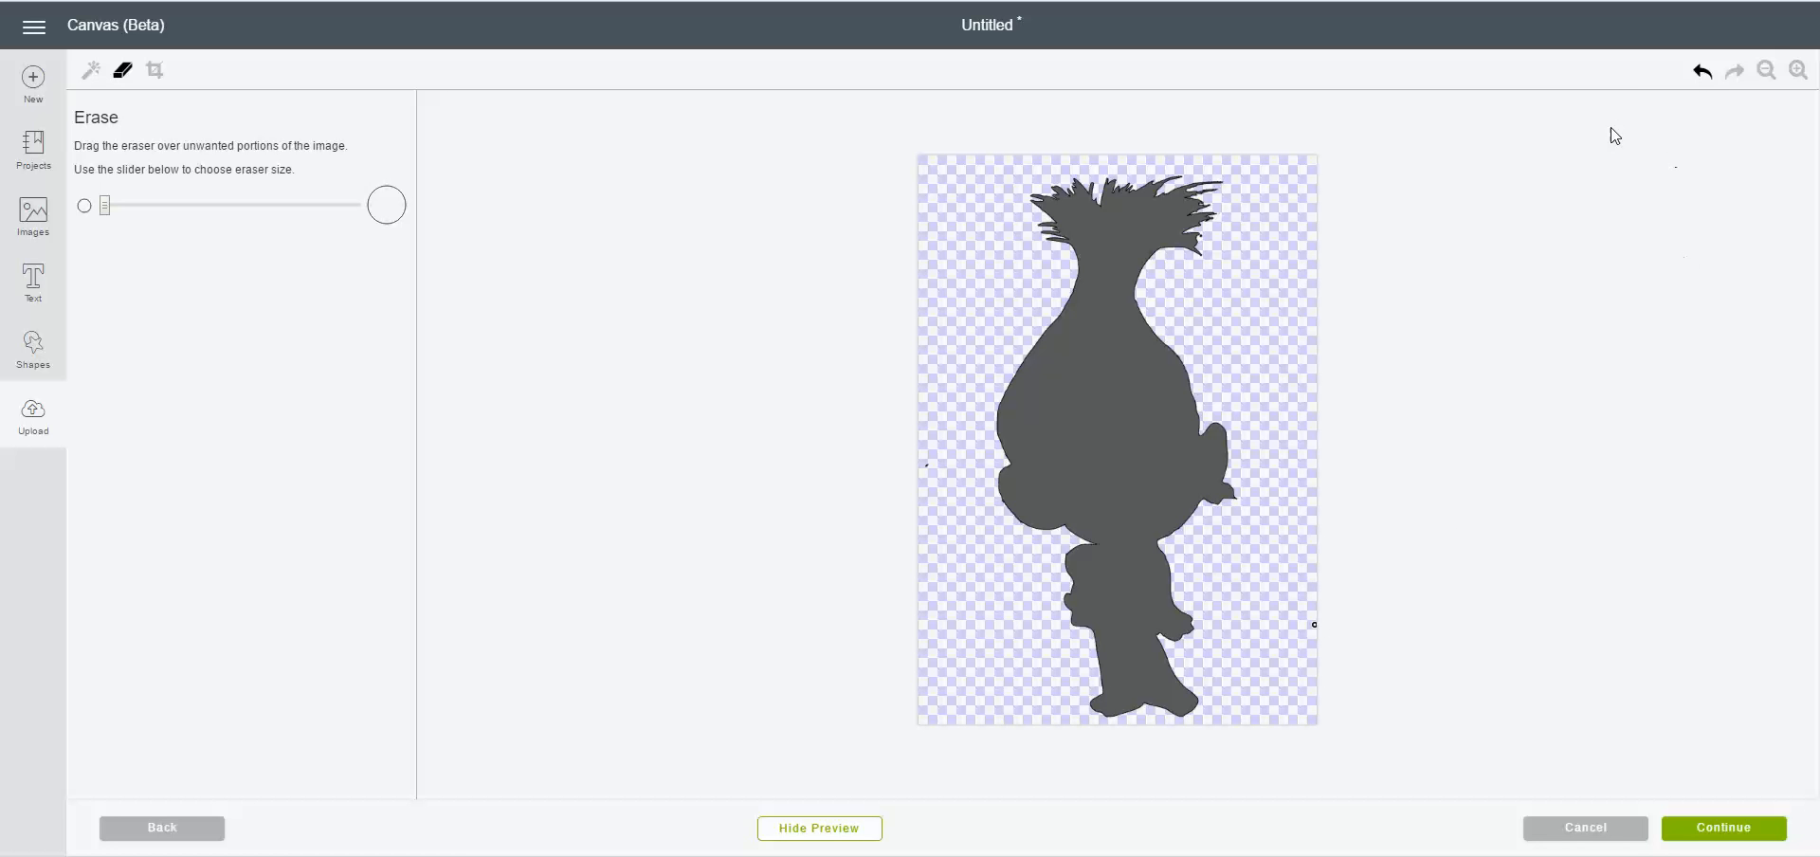
- Undo the last erasure, erase again beside the troll's left foot, and enlarge the eraser
left_click(1702, 71)
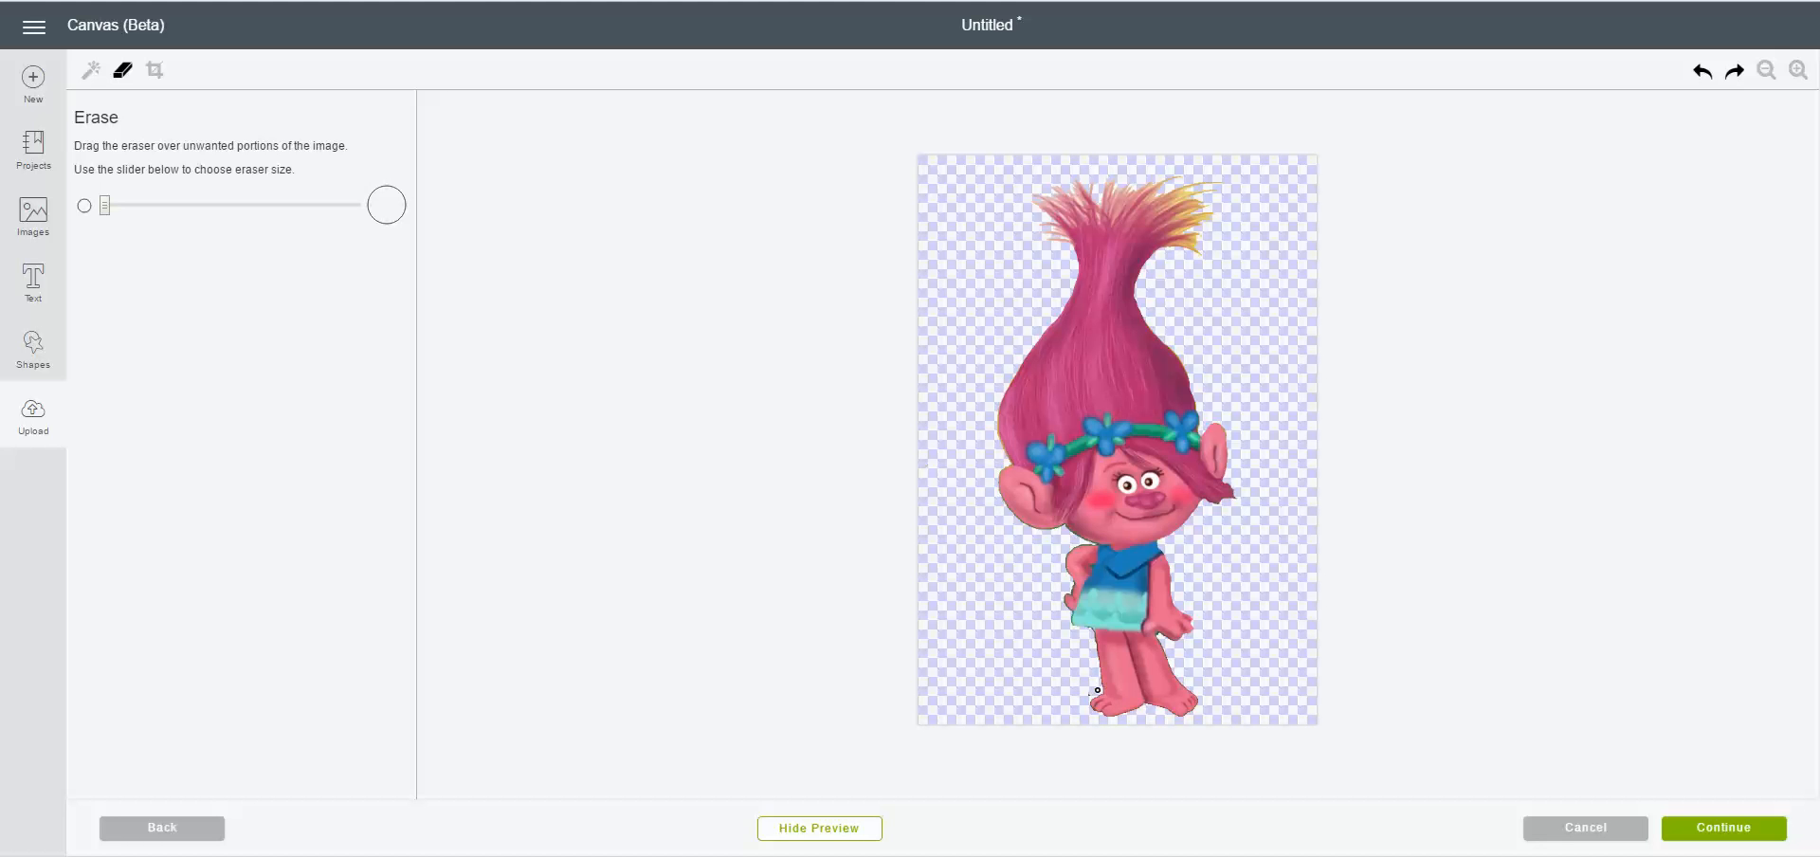
left_click_drag(1086, 697, 1055, 722)
left_click_drag(107, 209, 166, 212)
- Continue to saving and save the print then cut image as "Princess Poppy" with the tags "Prince Poppy, Troll"
left_click(1714, 830)
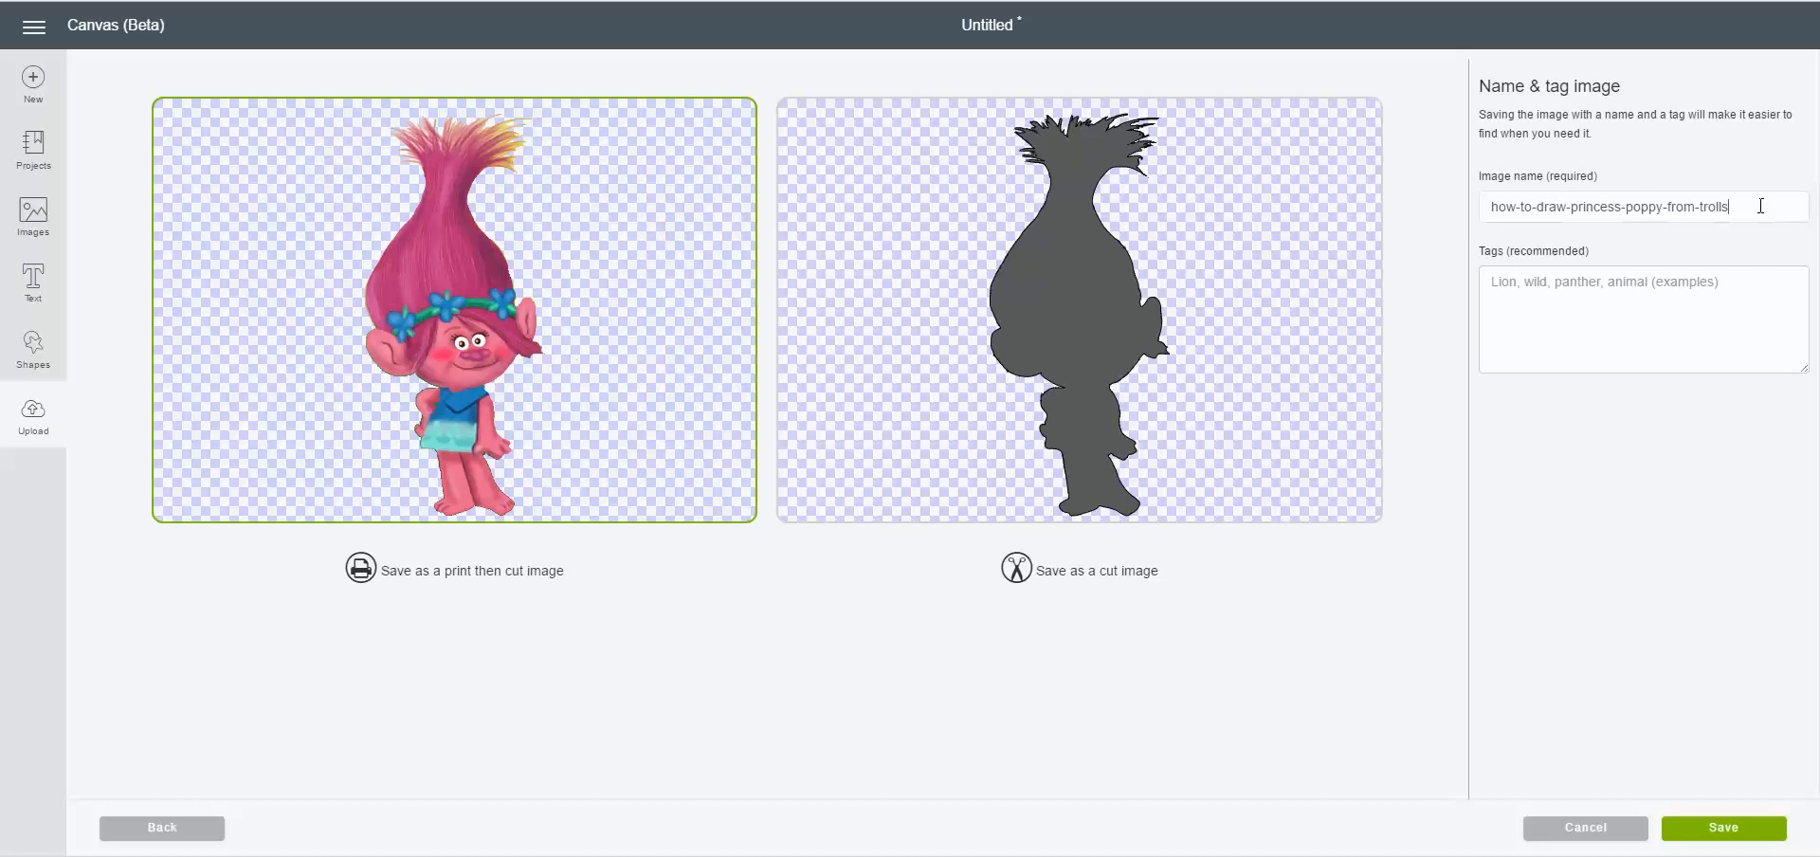
left_click_drag(1760, 206, 1475, 216)
type("Princess Poppy")
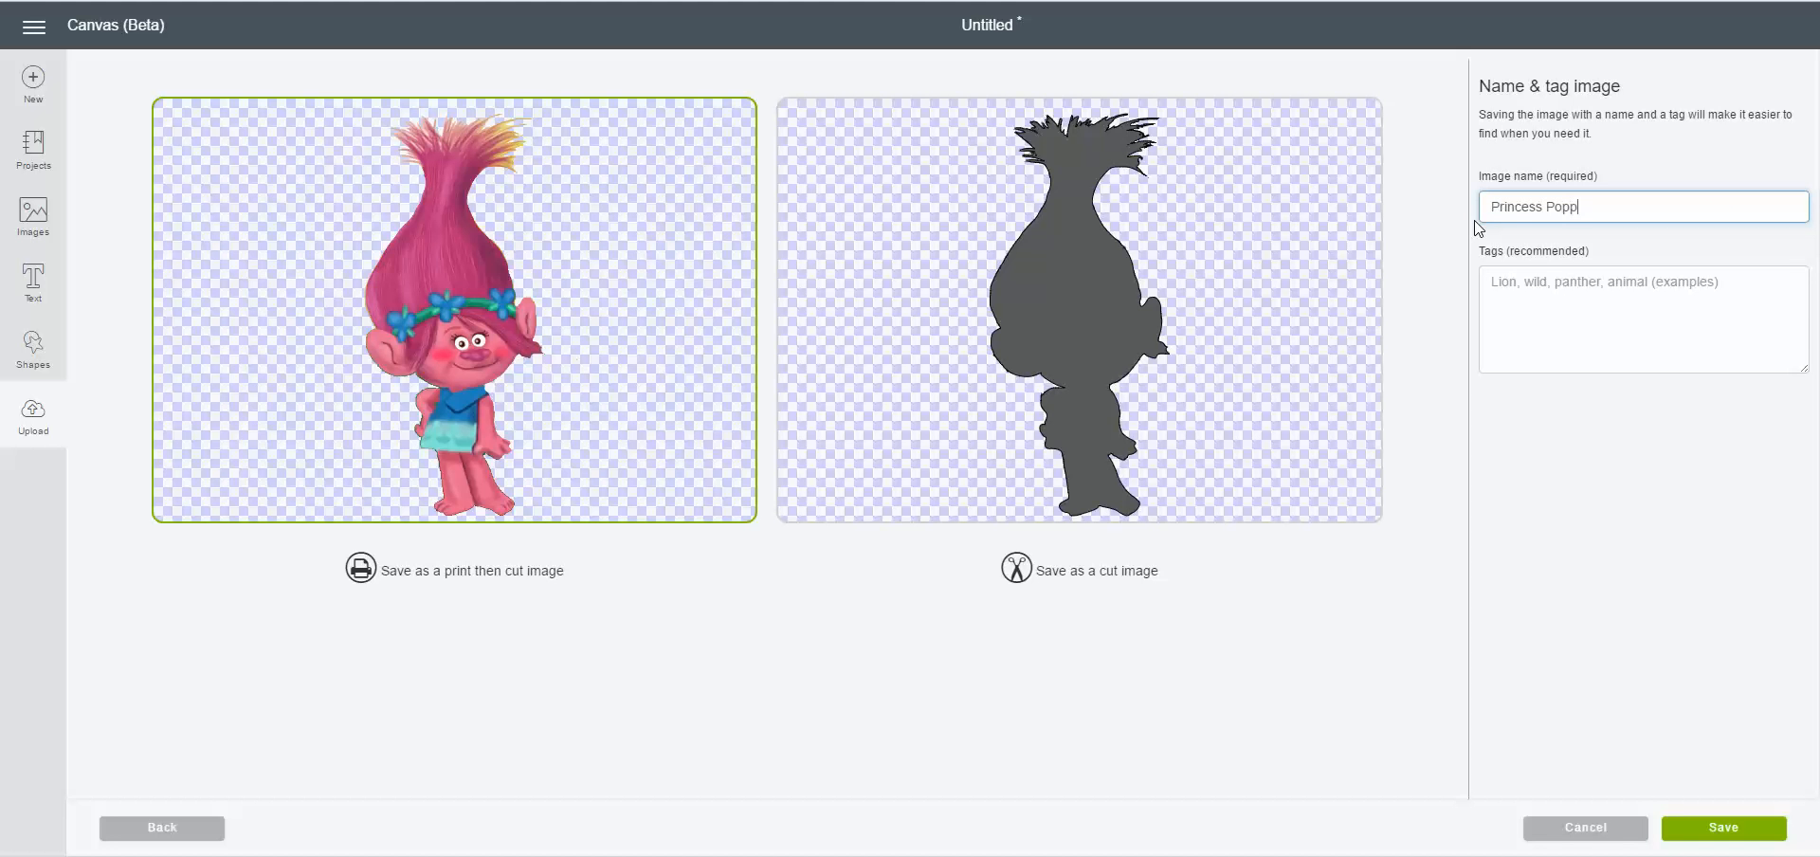
left_click(1499, 282)
type("Prin")
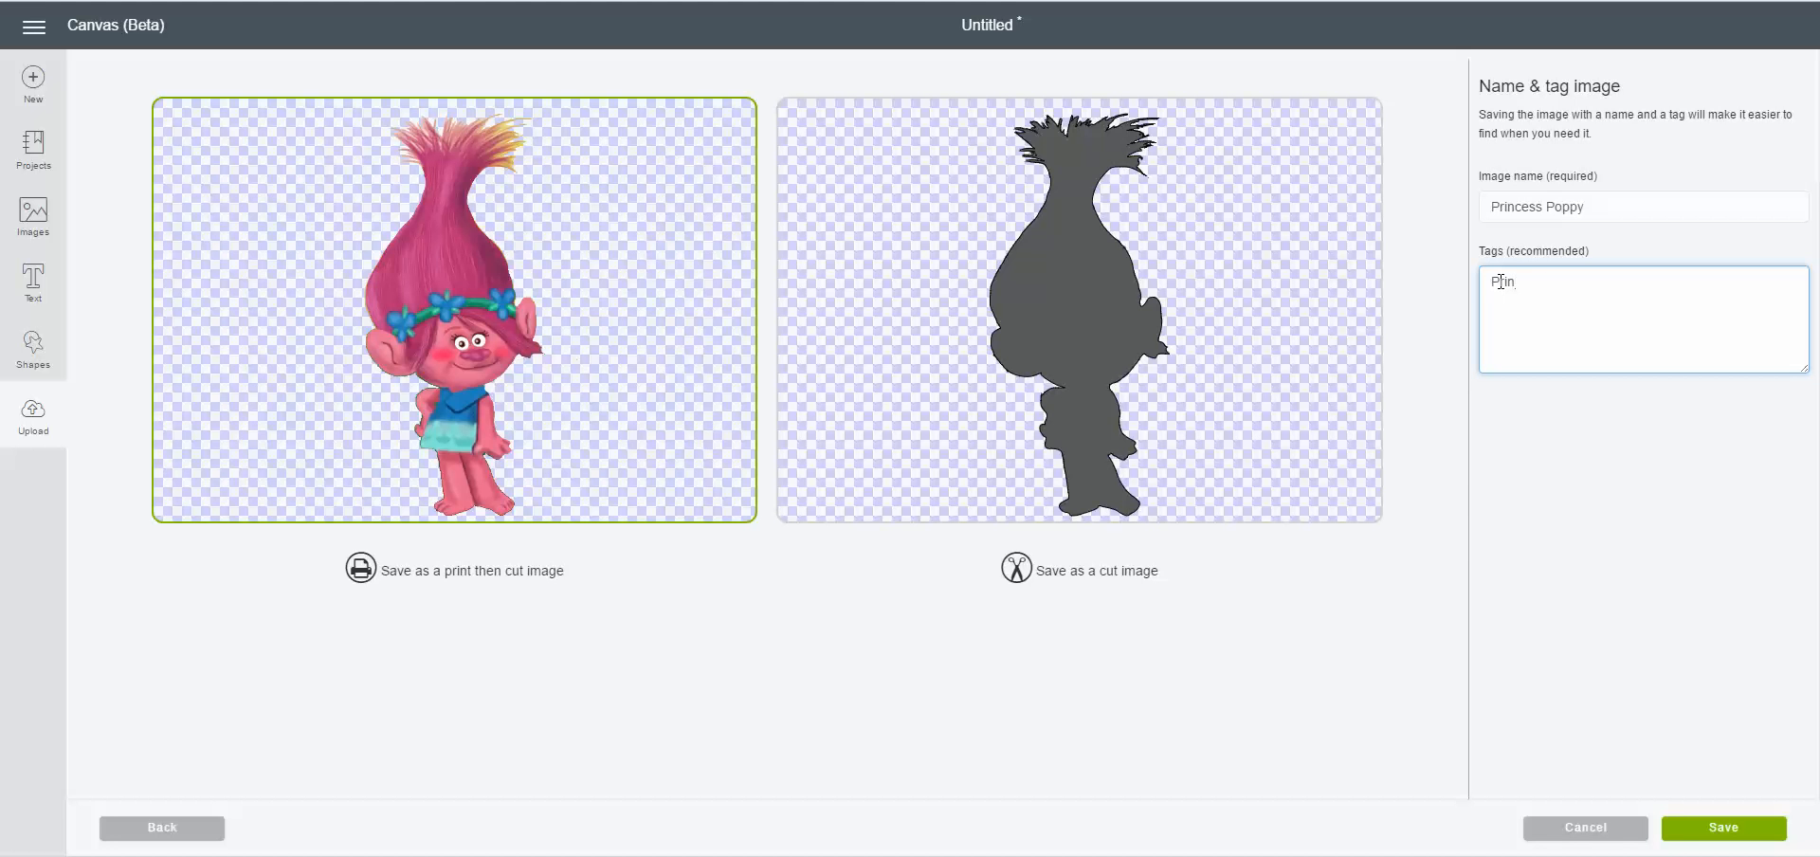
type("ce Poppy, Troll")
left_click(1725, 828)
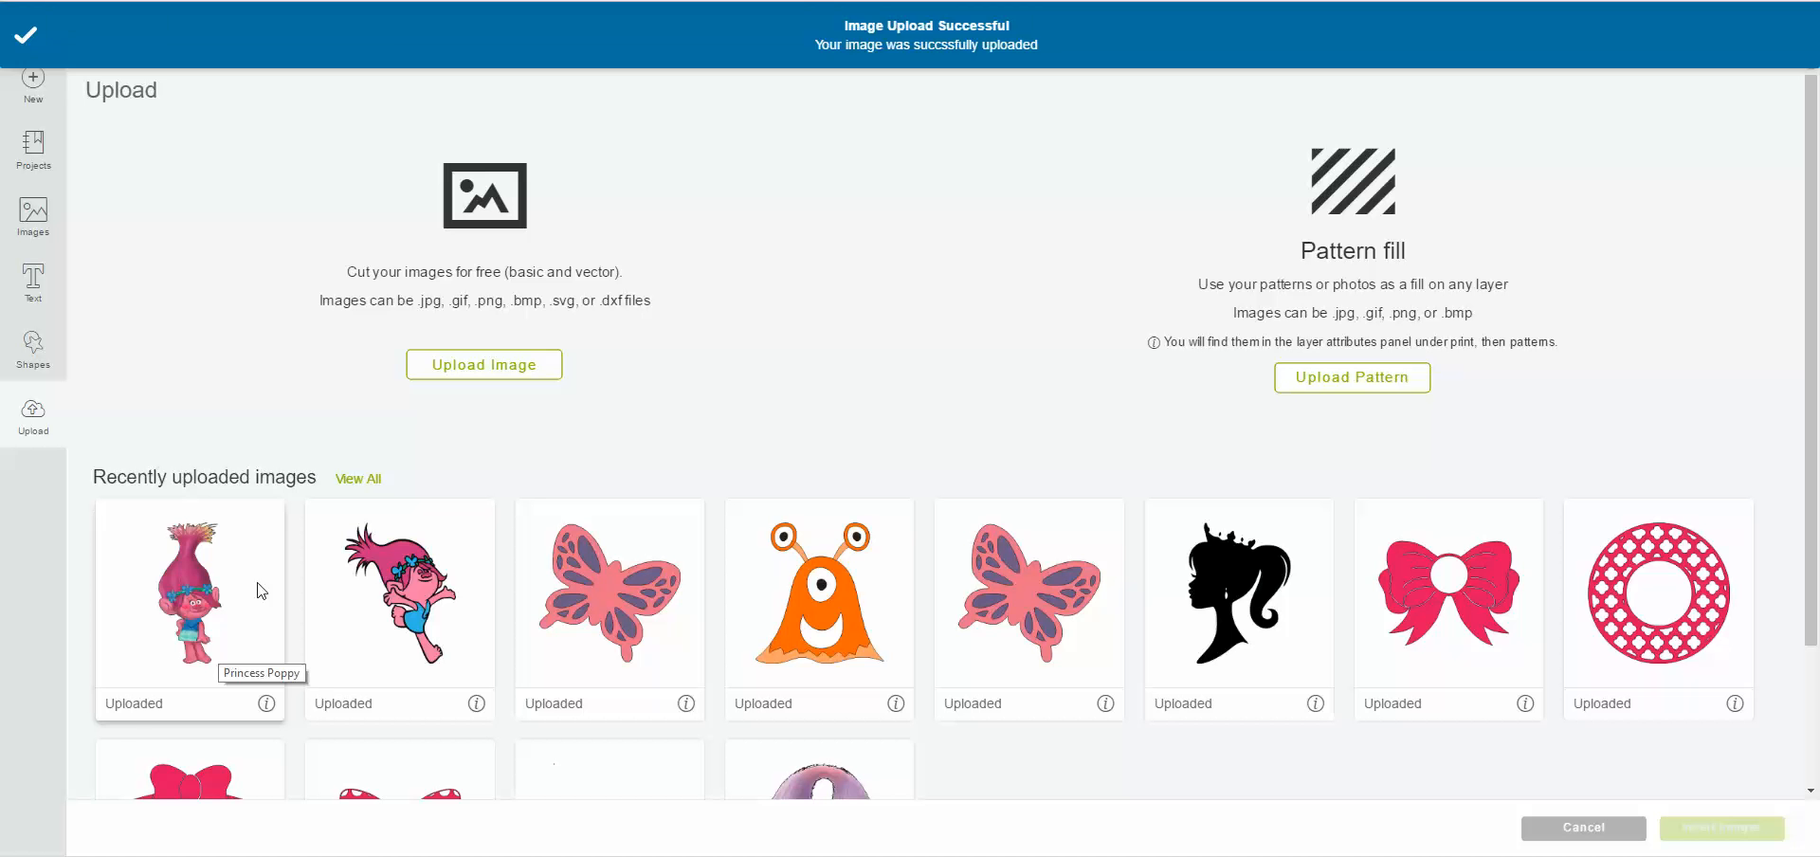
- Insert the uploaded Princess Poppy image on the canvas and enlarge it to about 3.43 by 7.69 inches near the upper left
left_click(264, 544)
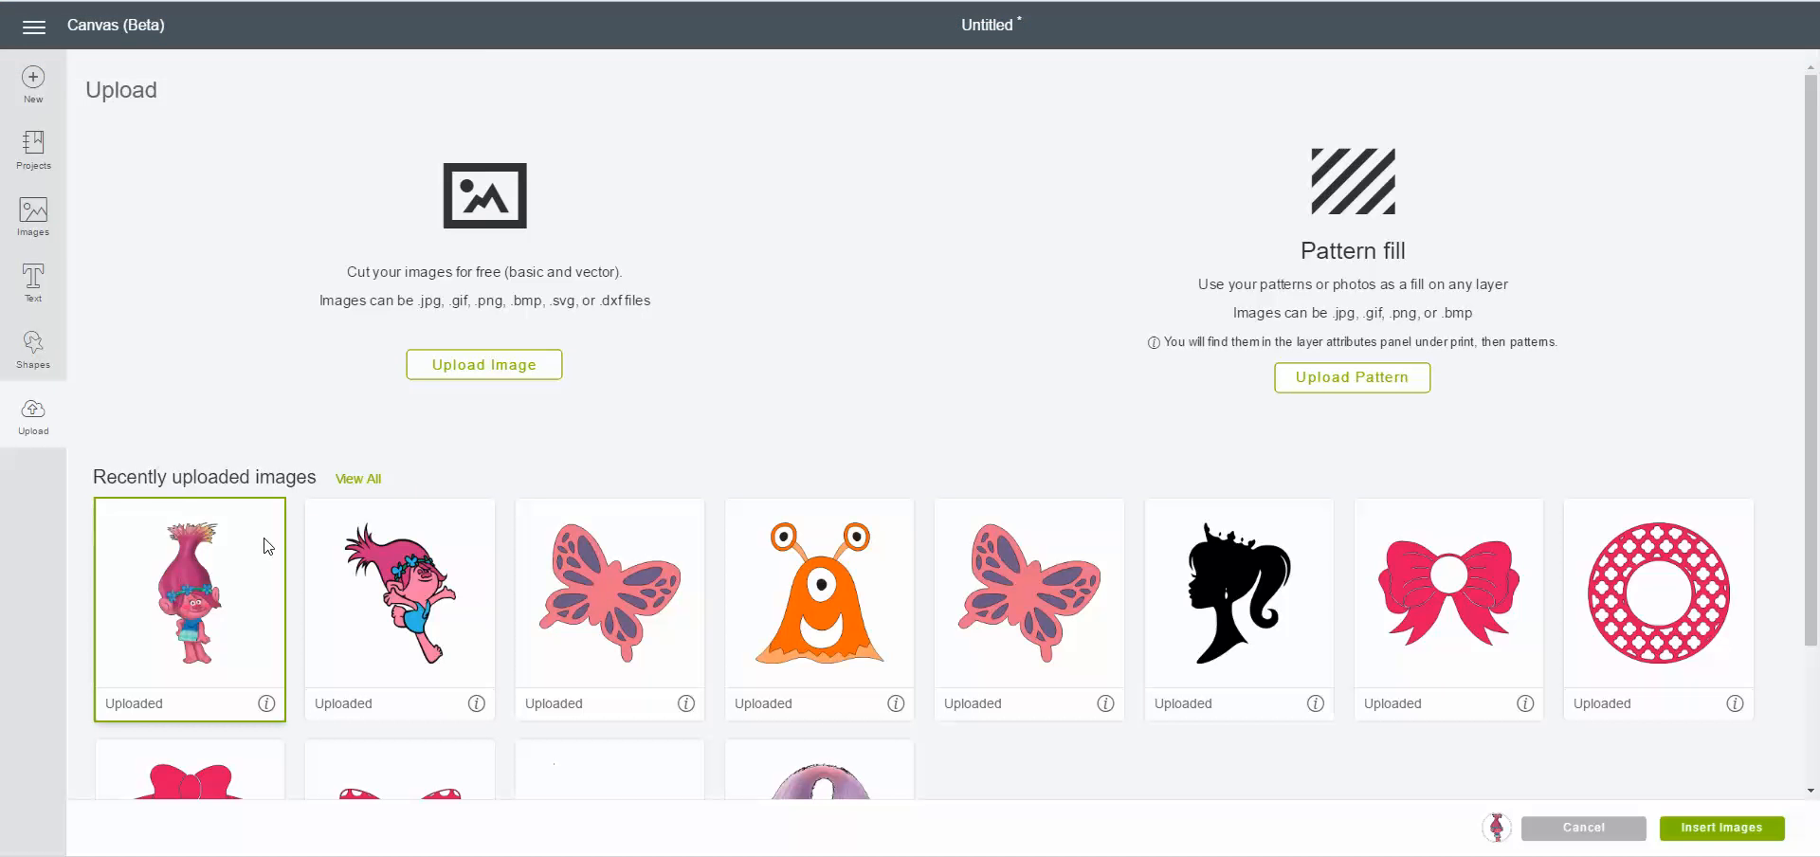
left_click(1712, 836)
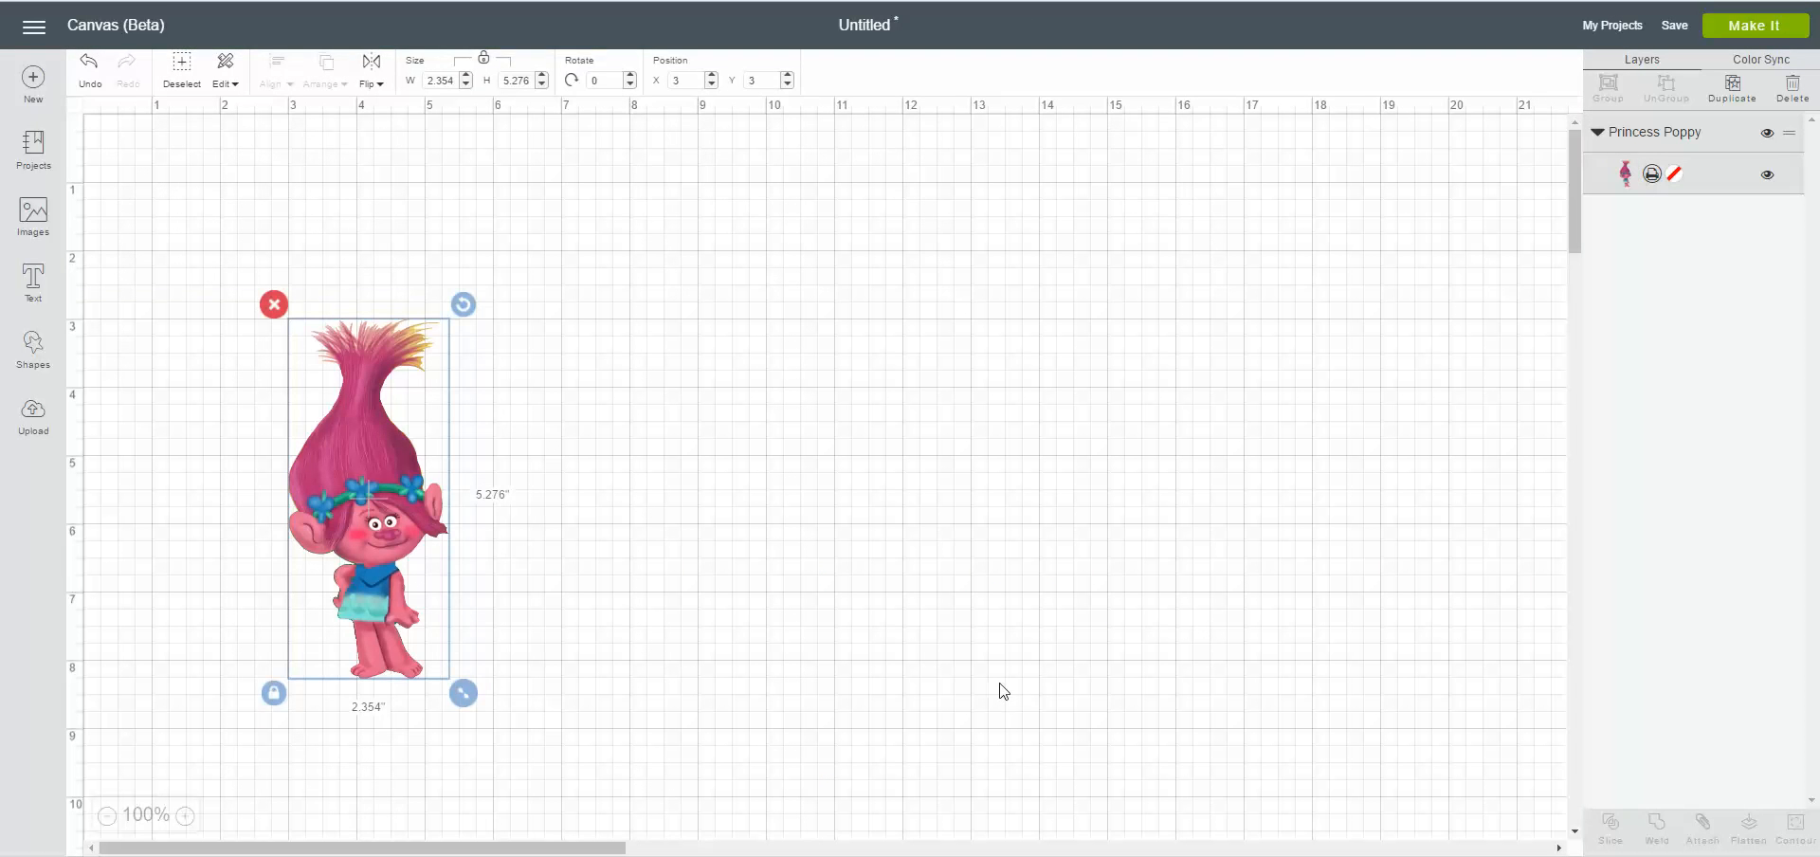
left_click_drag(402, 520, 396, 410)
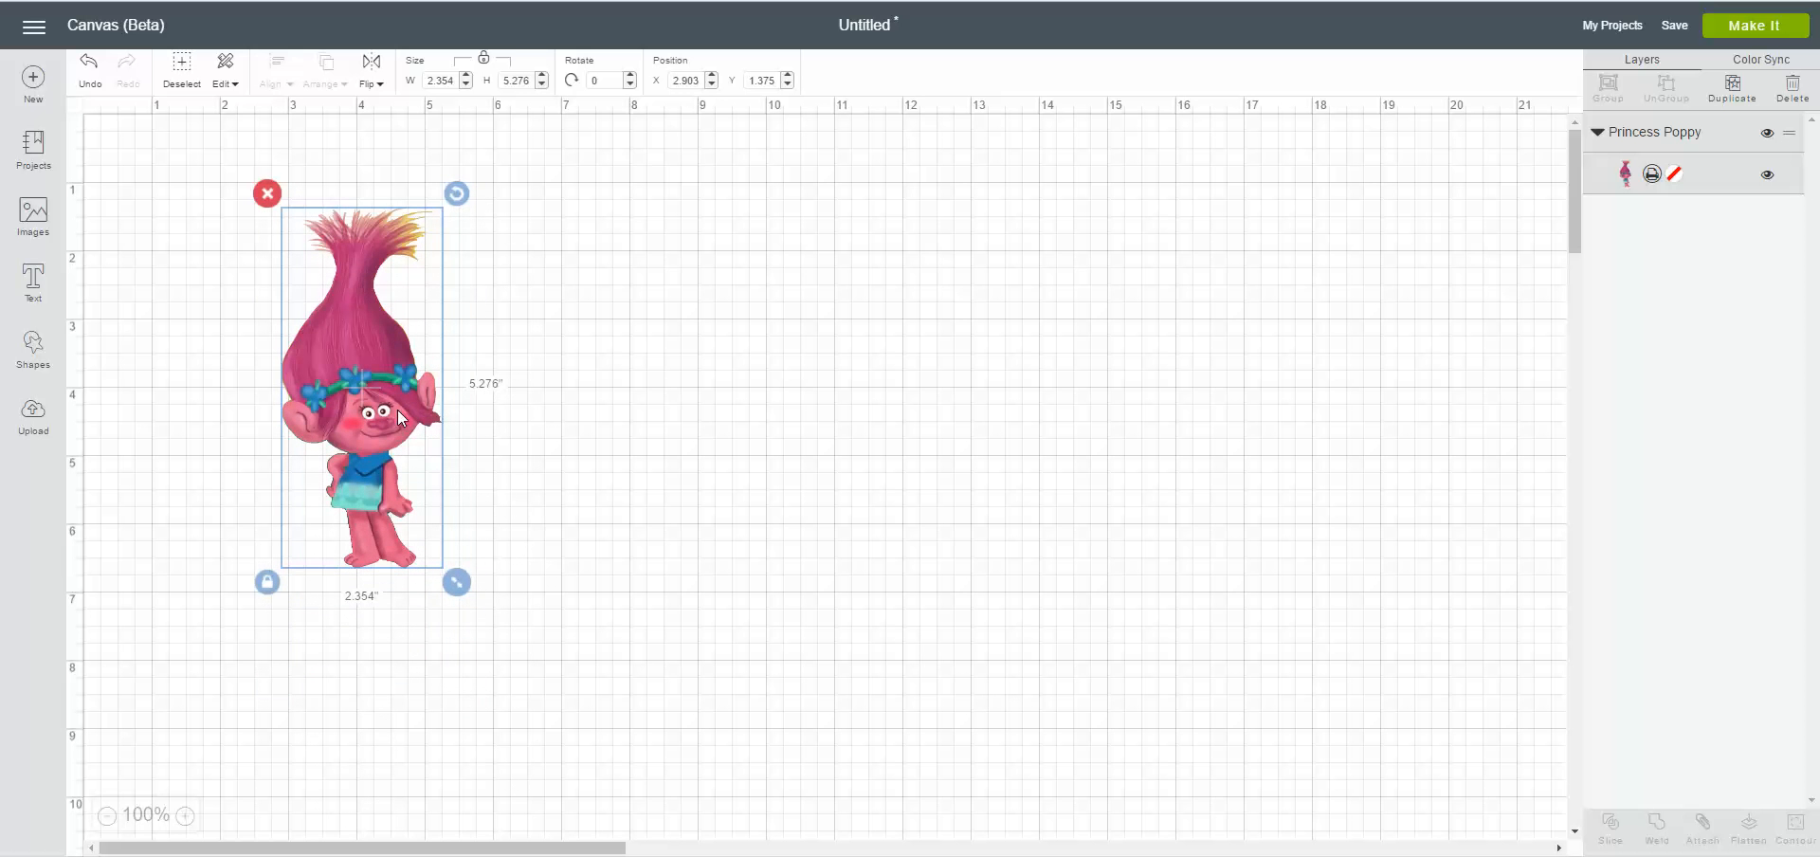
left_click_drag(461, 586, 555, 623)
left_click_drag(454, 493, 424, 457)
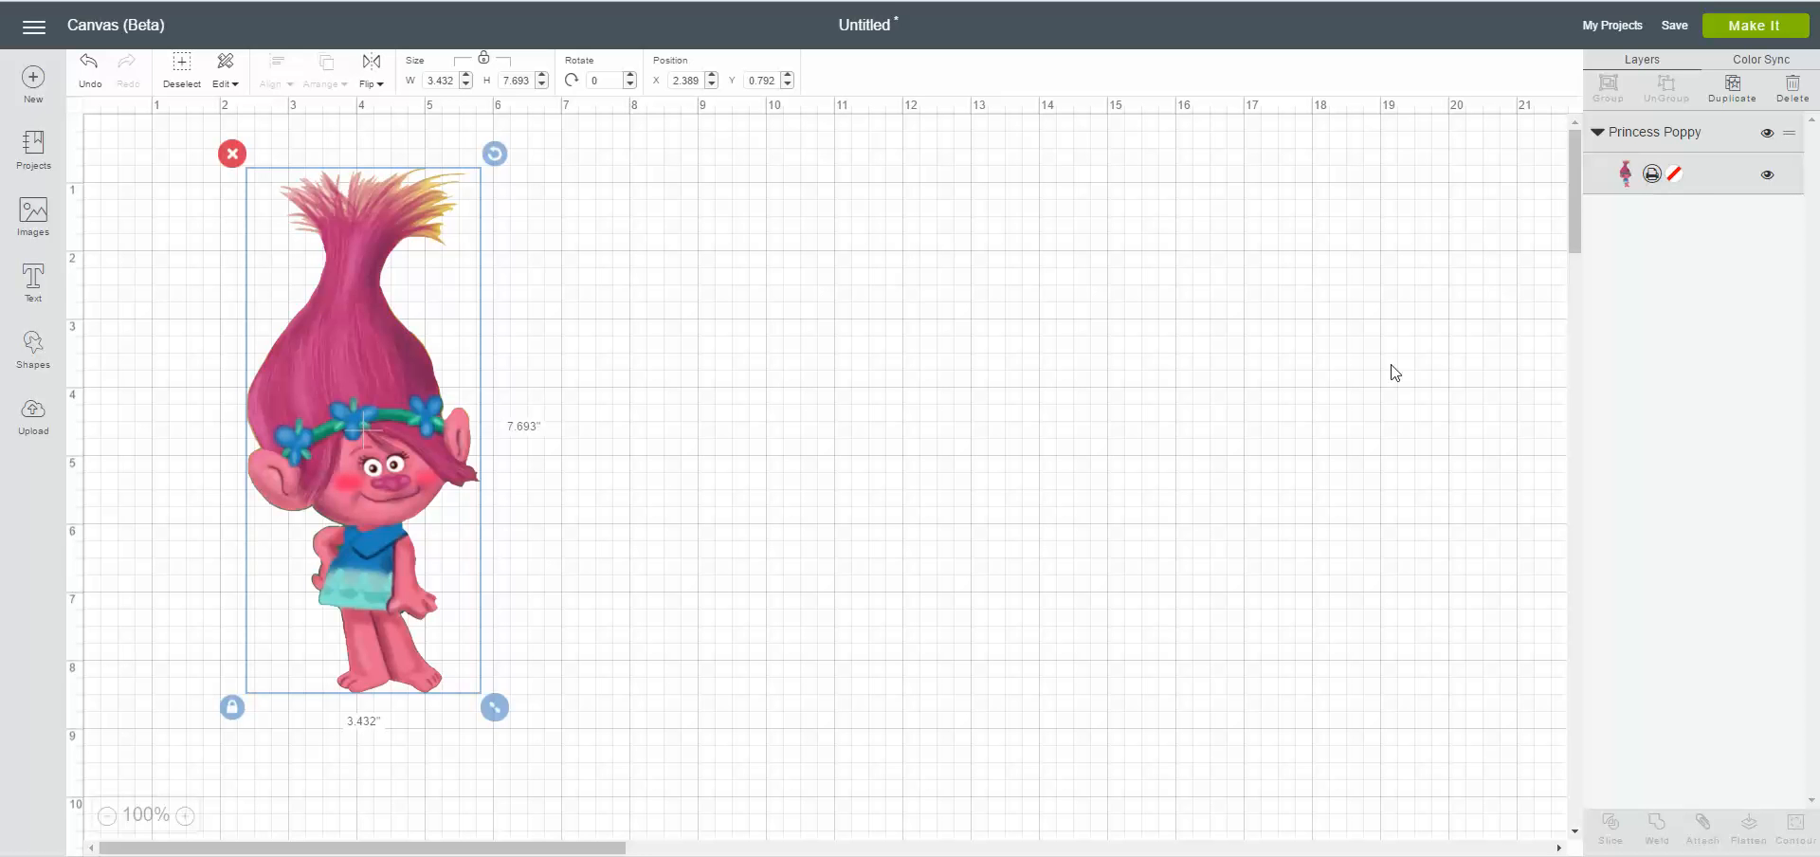
- Delete the Princess Poppy image from the canvas
left_click(981, 438)
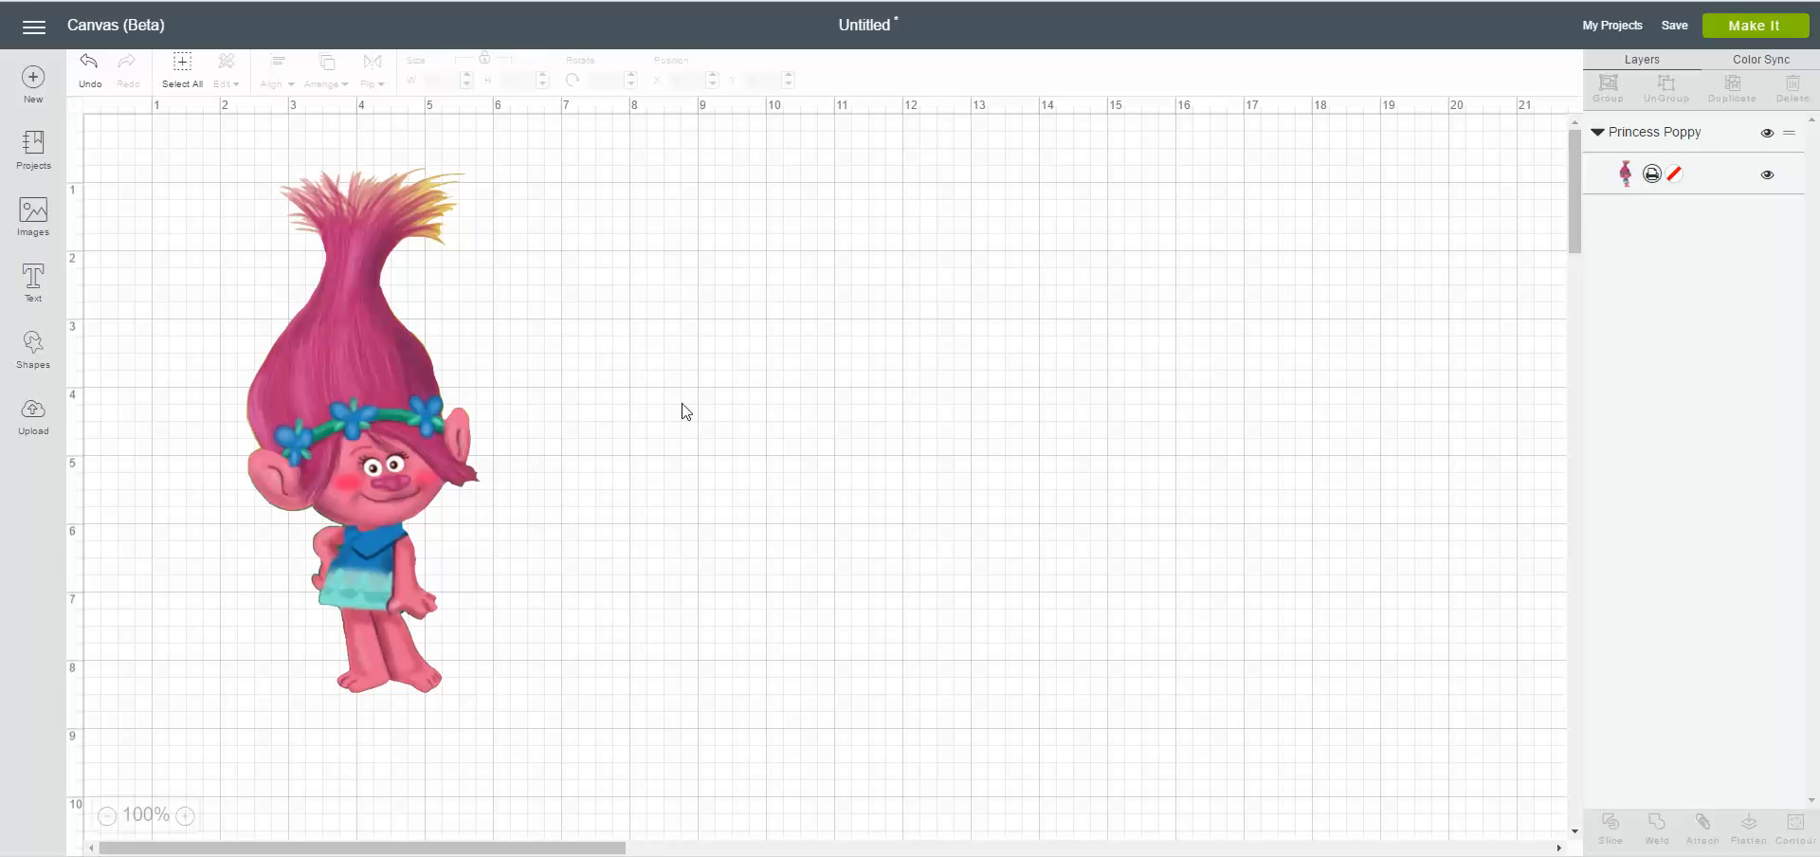
left_click(399, 325)
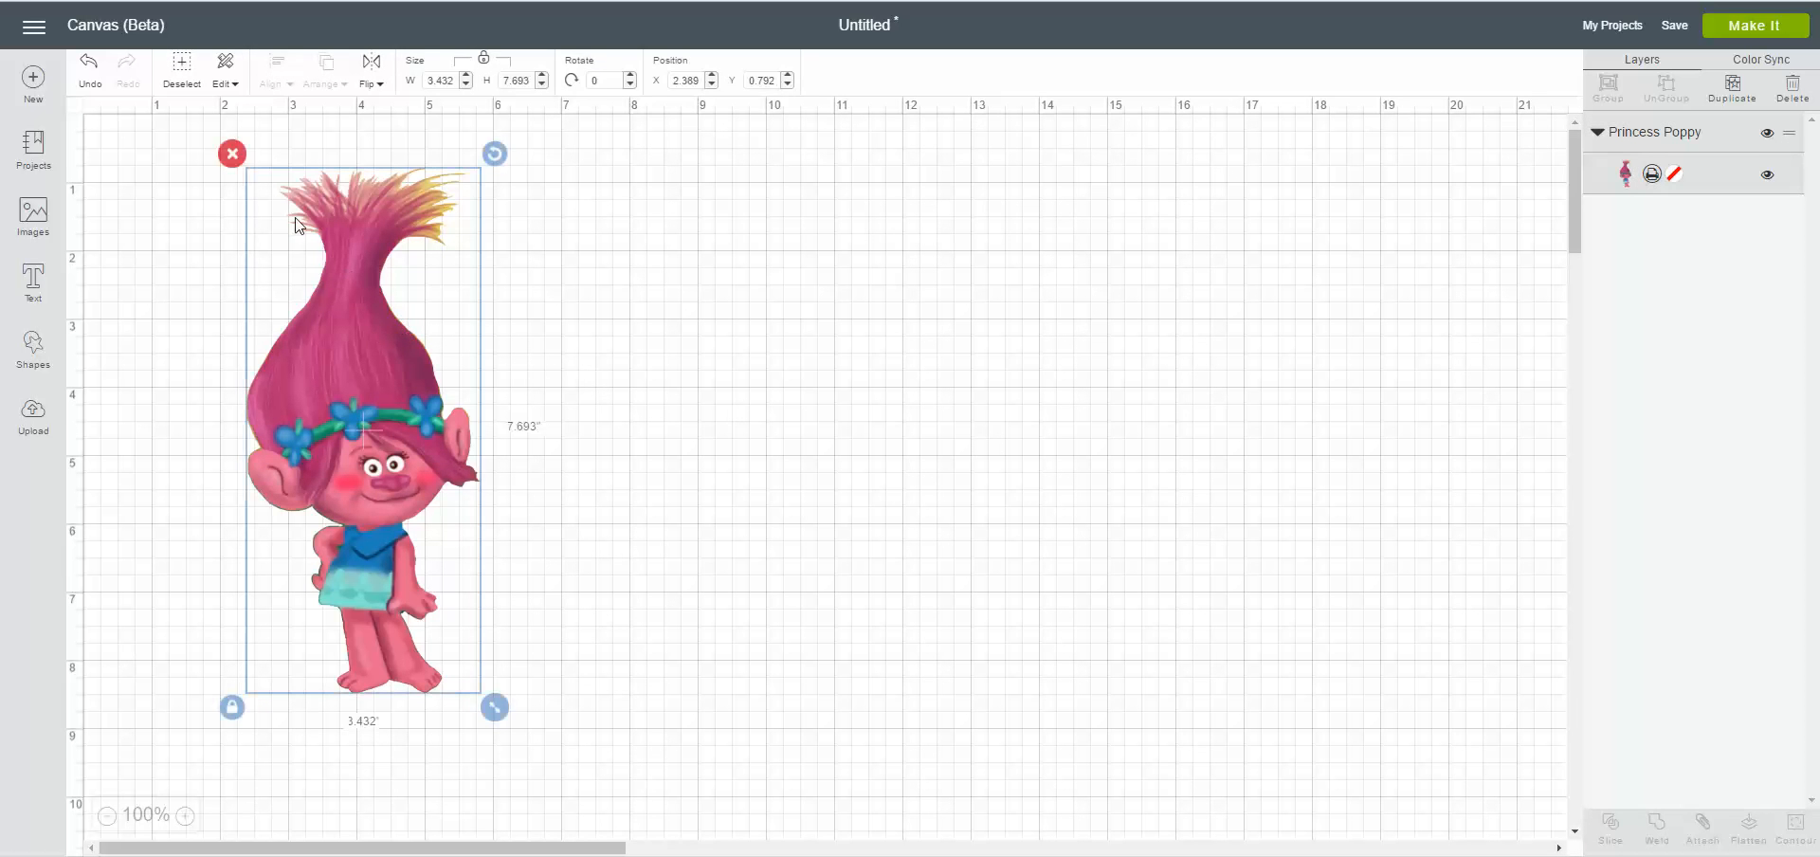
left_click(232, 153)
- Start a pattern fill upload and browse the computer for a pattern file
left_click(34, 417)
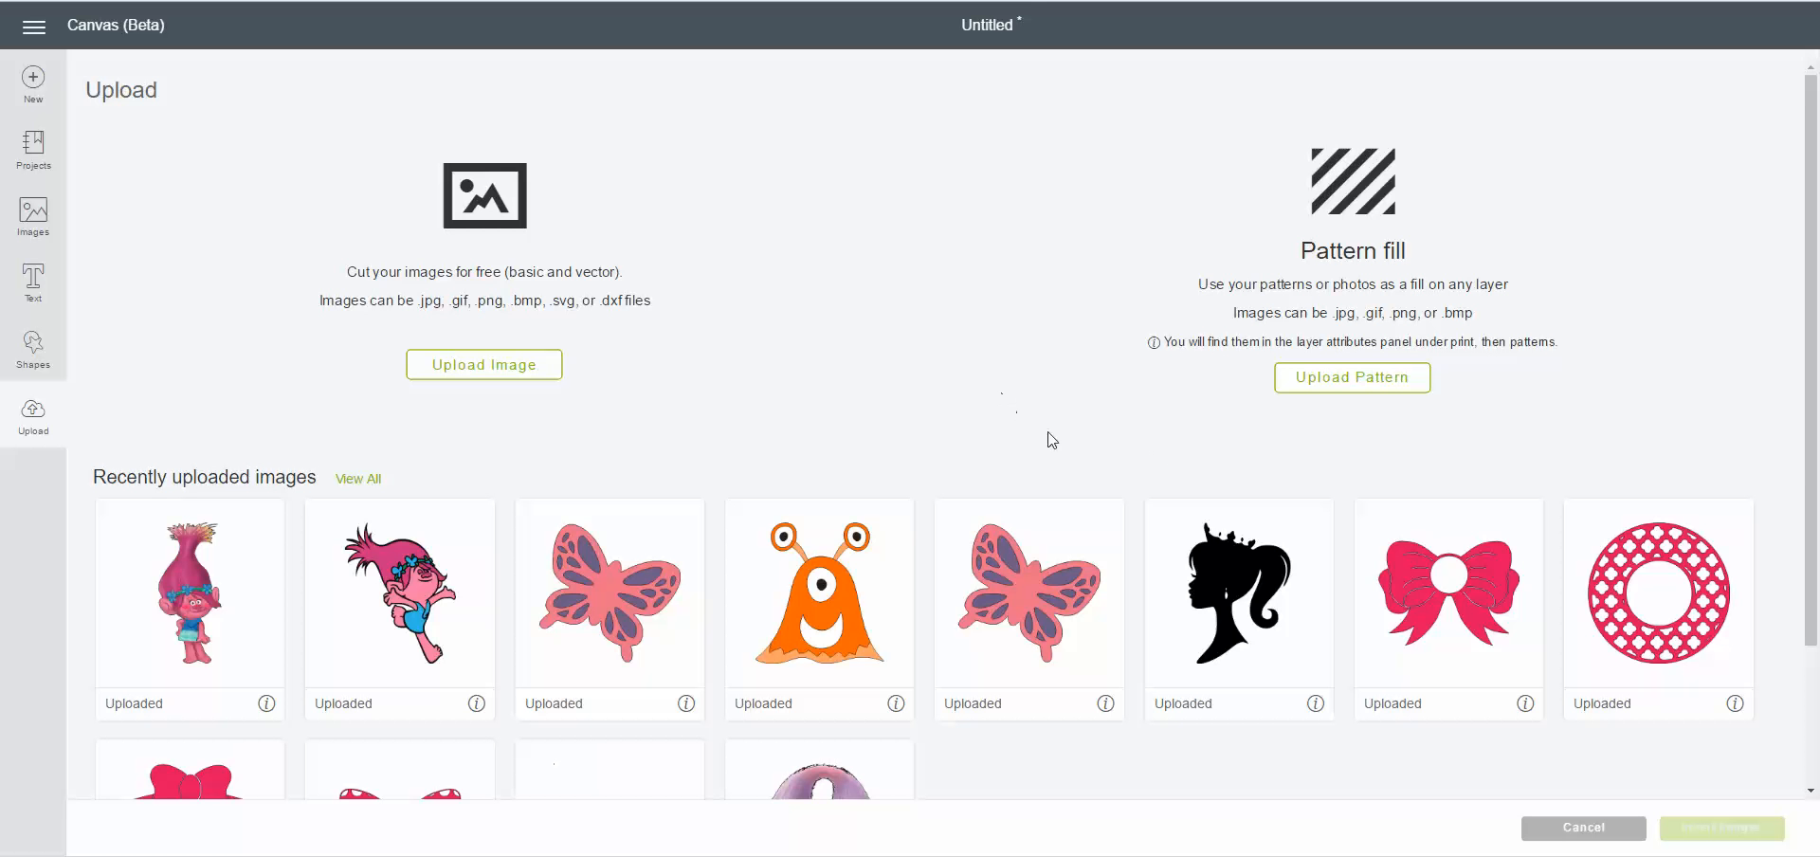
left_click(1328, 384)
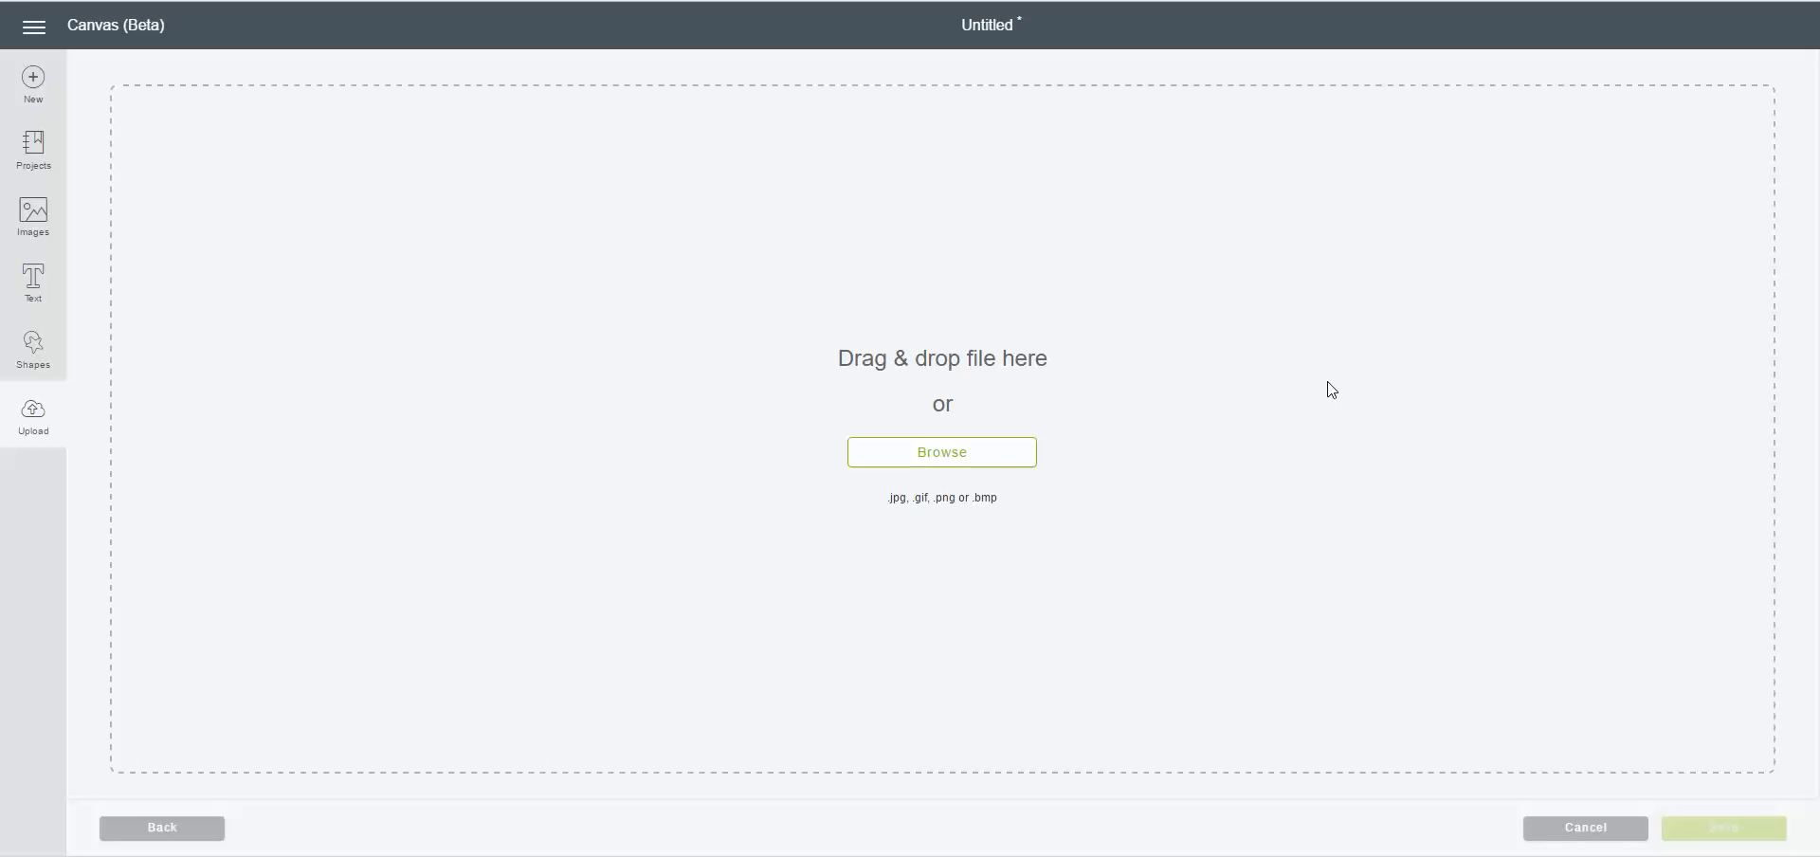
left_click(962, 458)
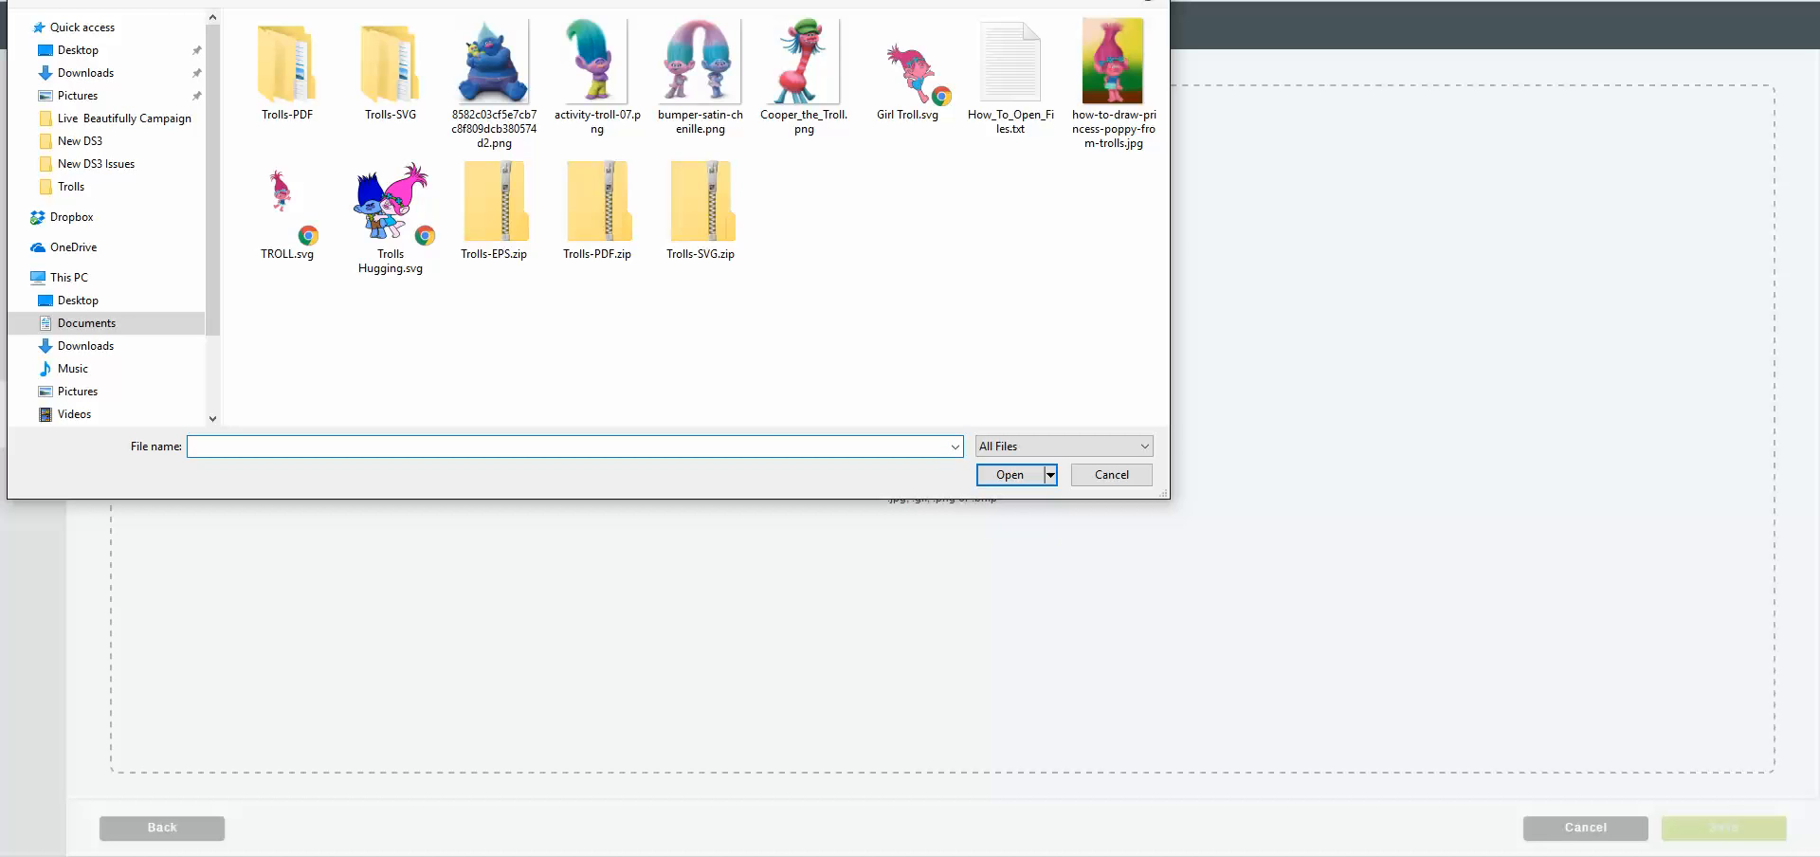
- Browse the computer's Documents for the Digital Papers folder and open it
key("alt+Up")
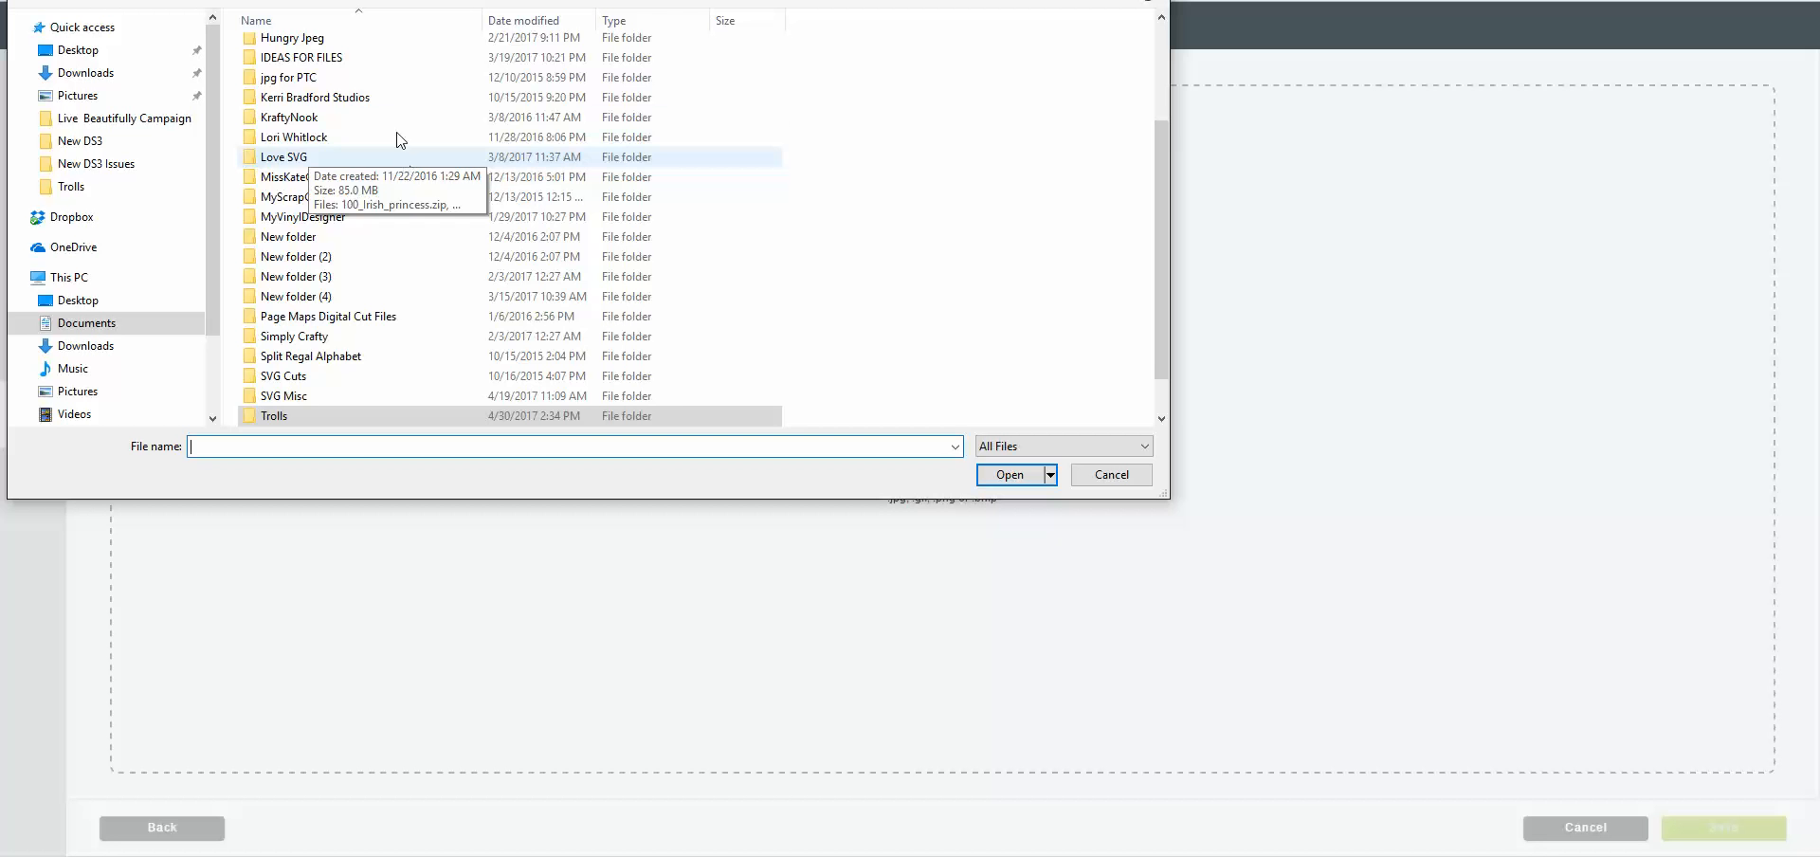
scroll(387, 89, "up", 2)
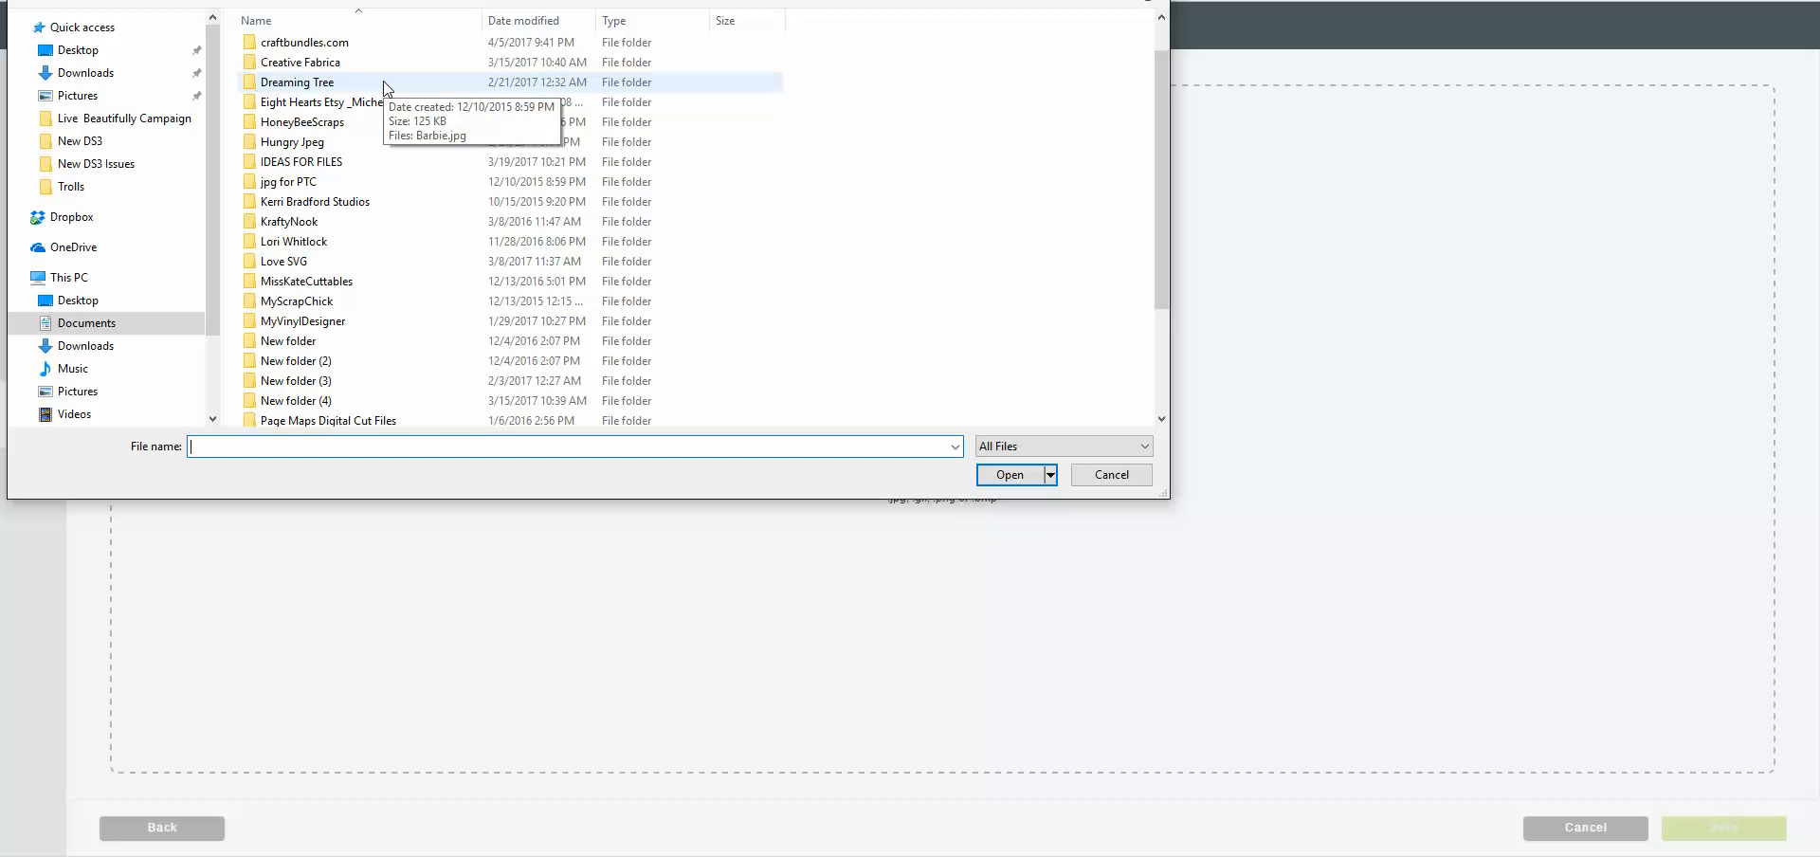
scroll(387, 88, "up", 1)
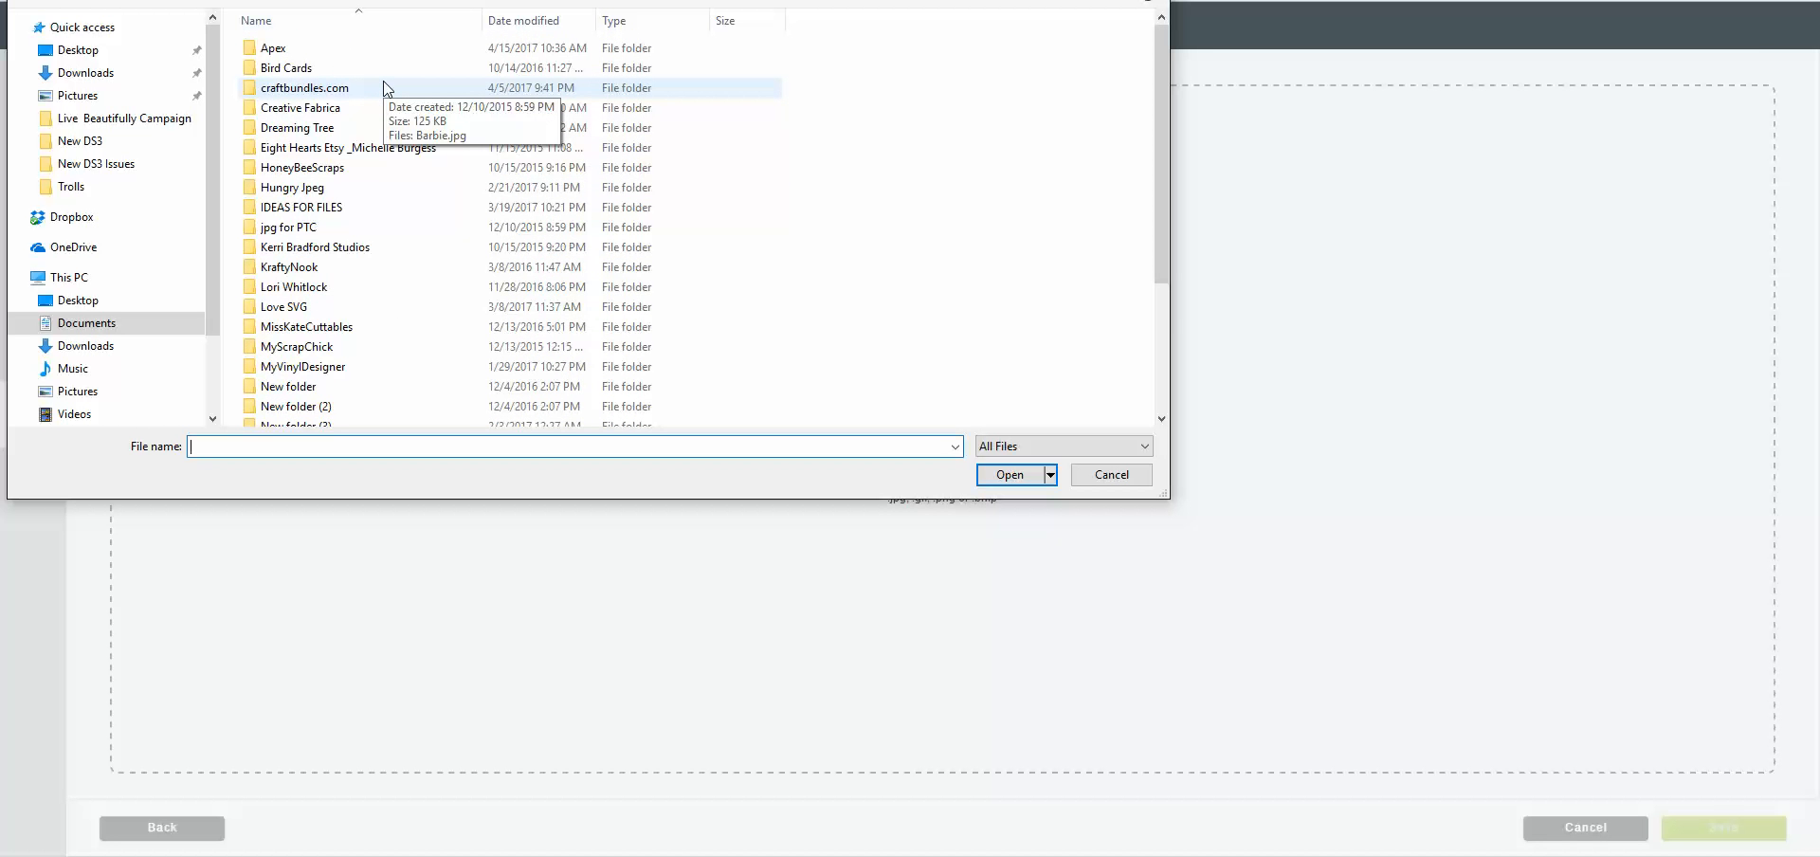
scroll(387, 88, "down", 1)
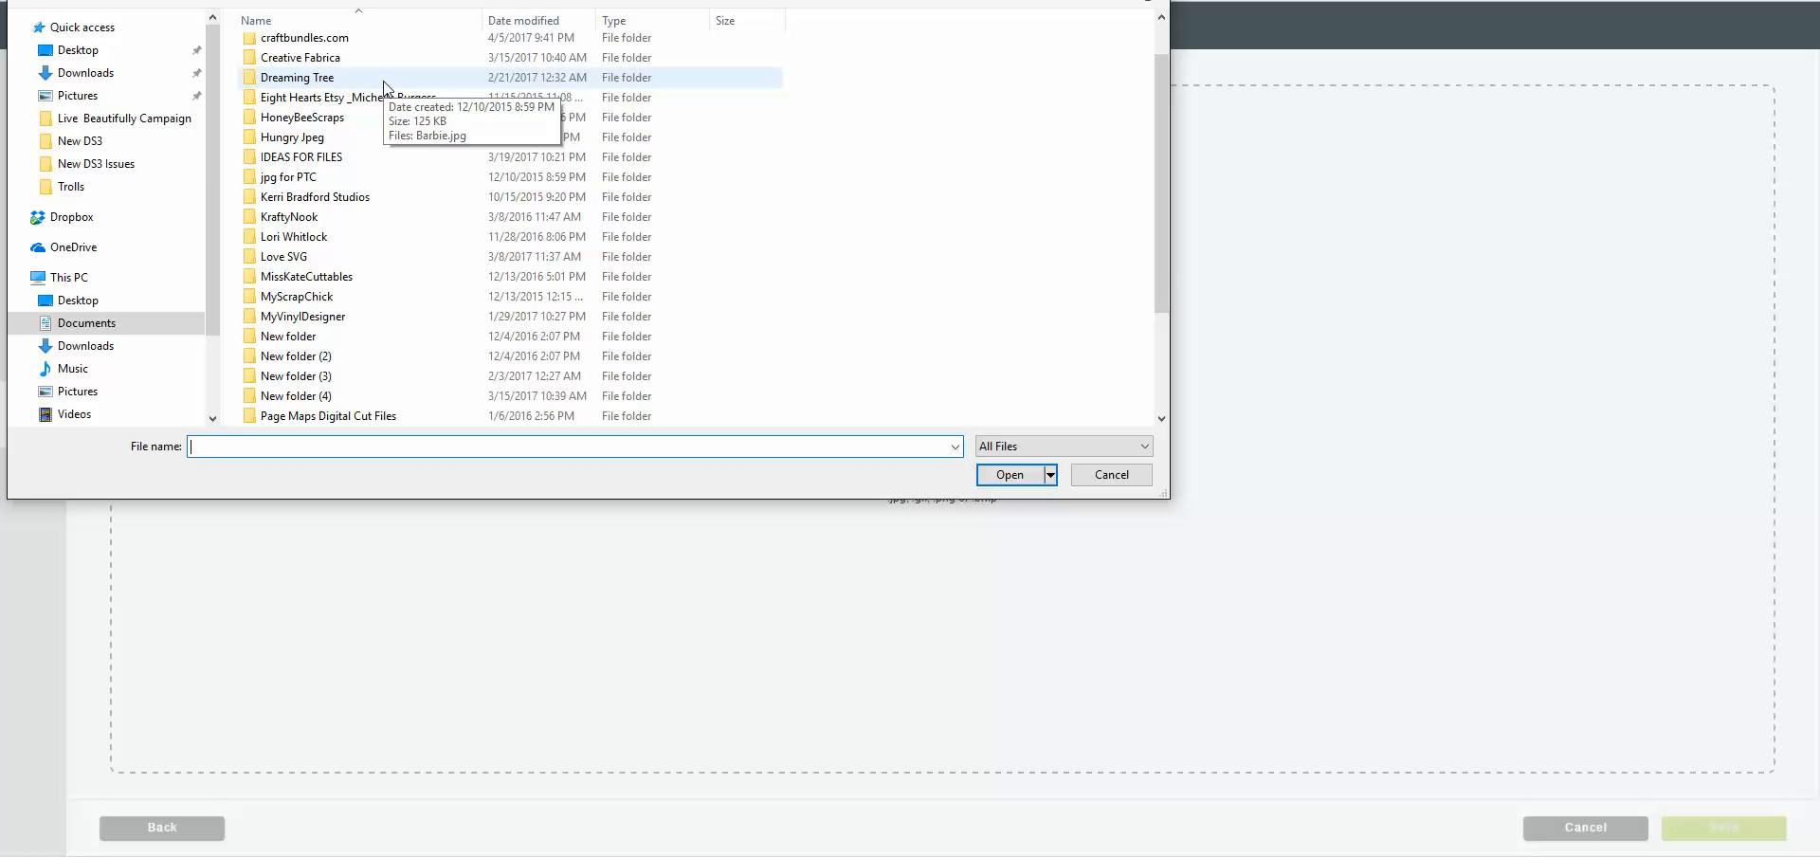
scroll(387, 88, "up", 1)
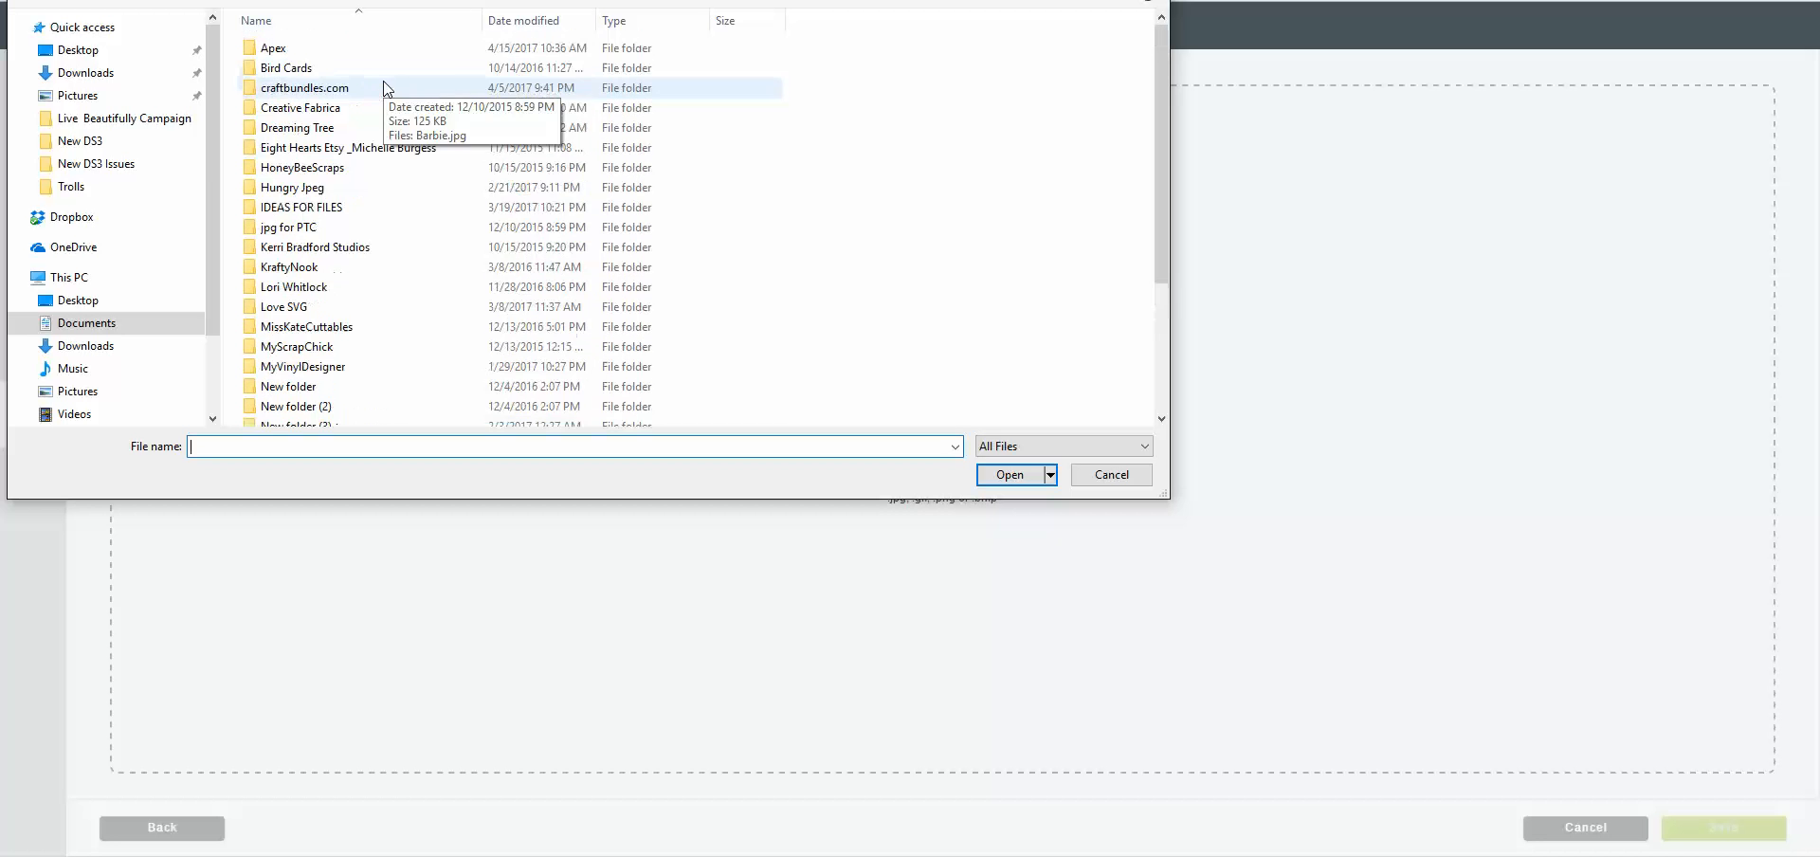
left_click(86, 323)
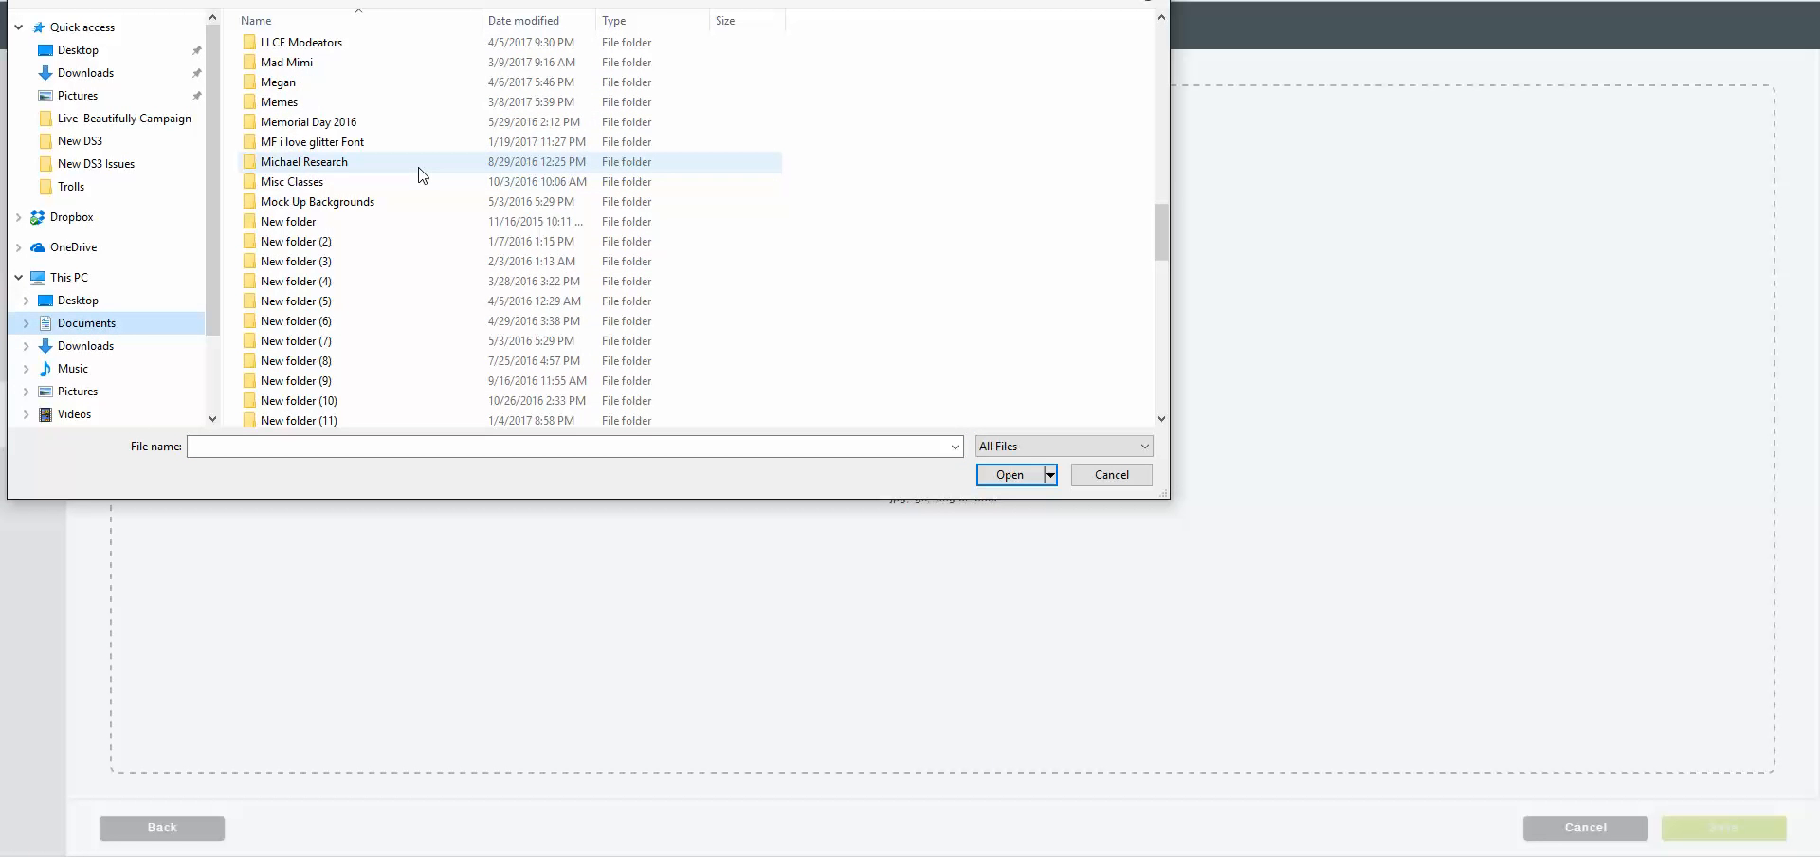
scroll(423, 175, "up", 12)
scroll(422, 176, "down", 2)
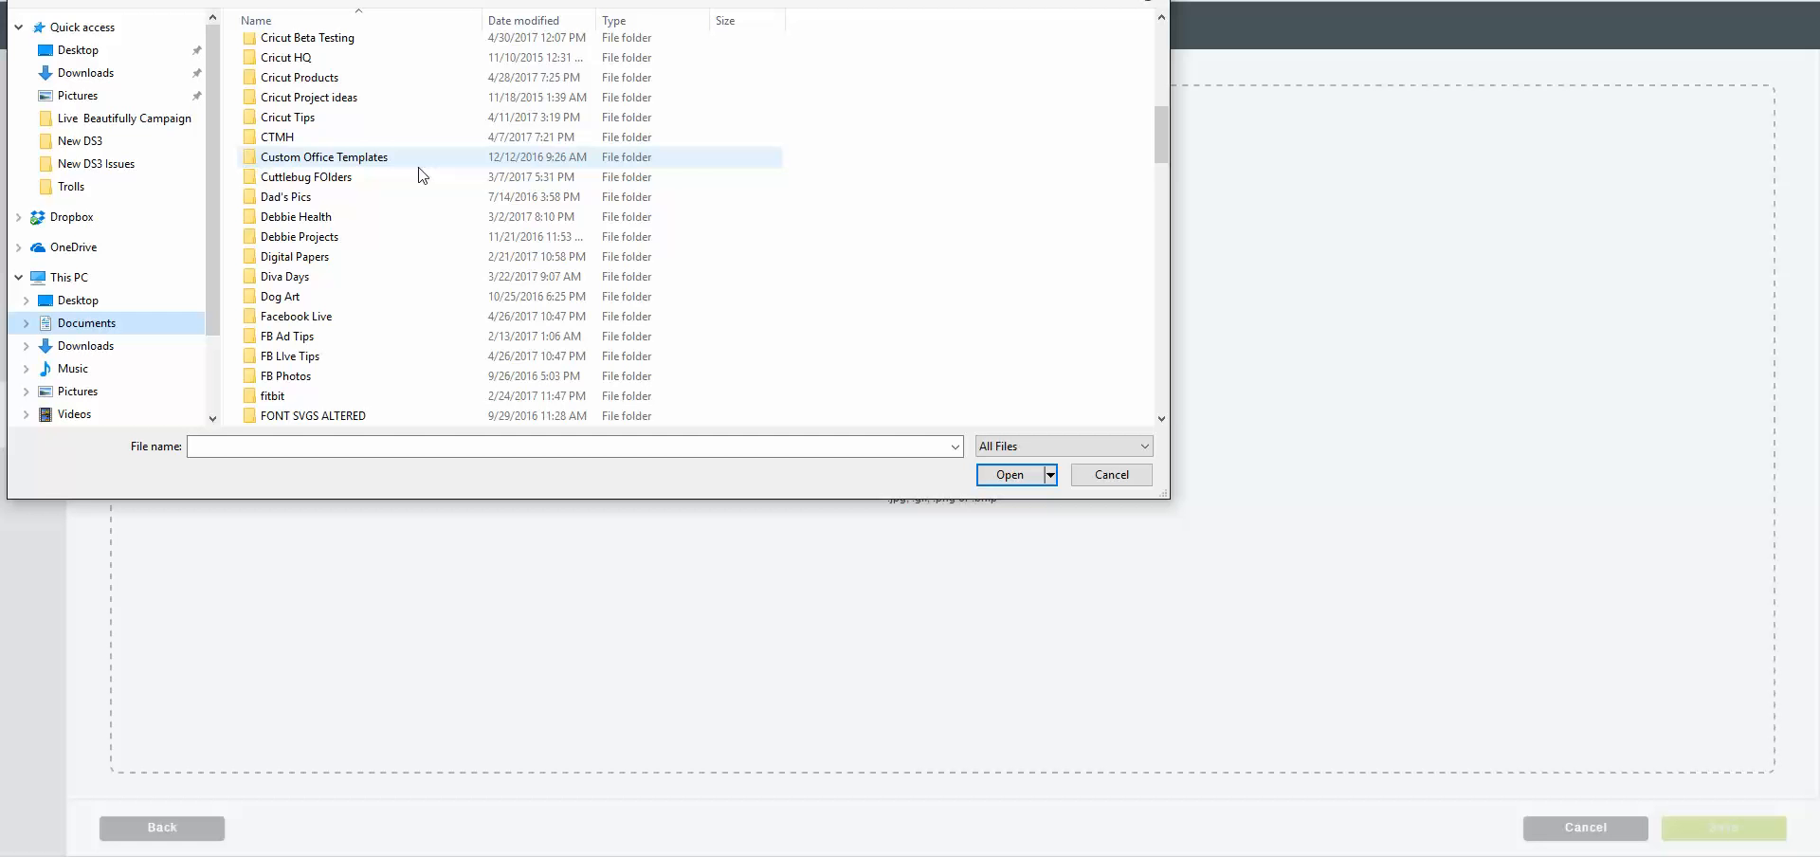
double_click(315, 264)
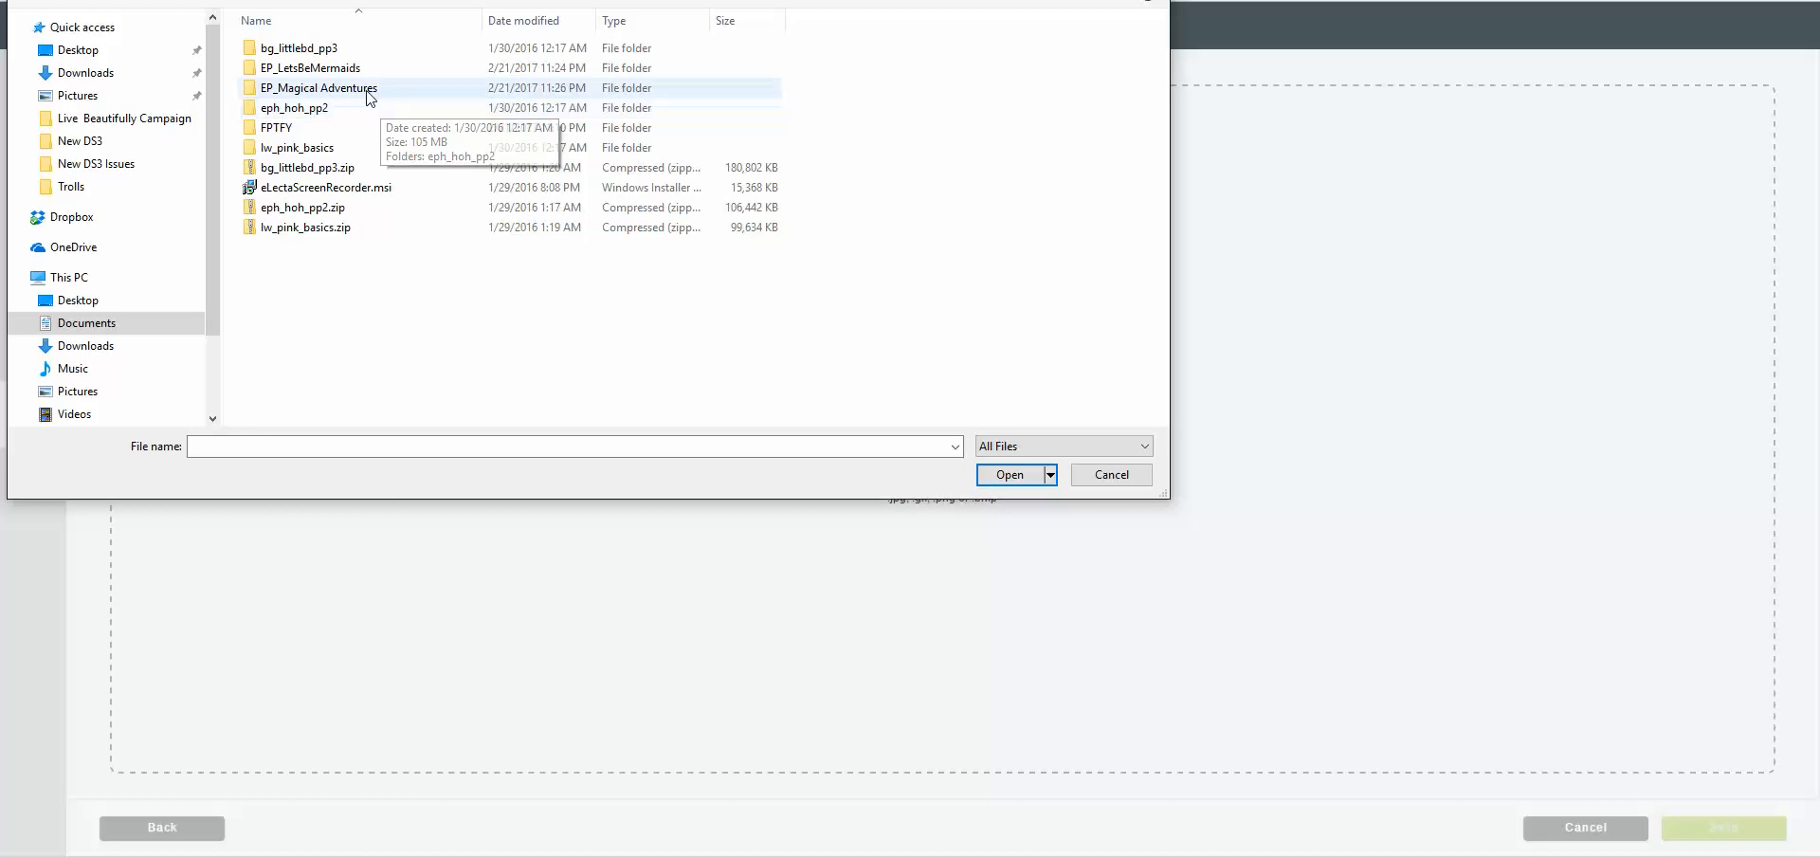
- Look through the element 1 images inside the EP_Magical Adventures folder and return to the Digital Papers folder
double_click(254, 88)
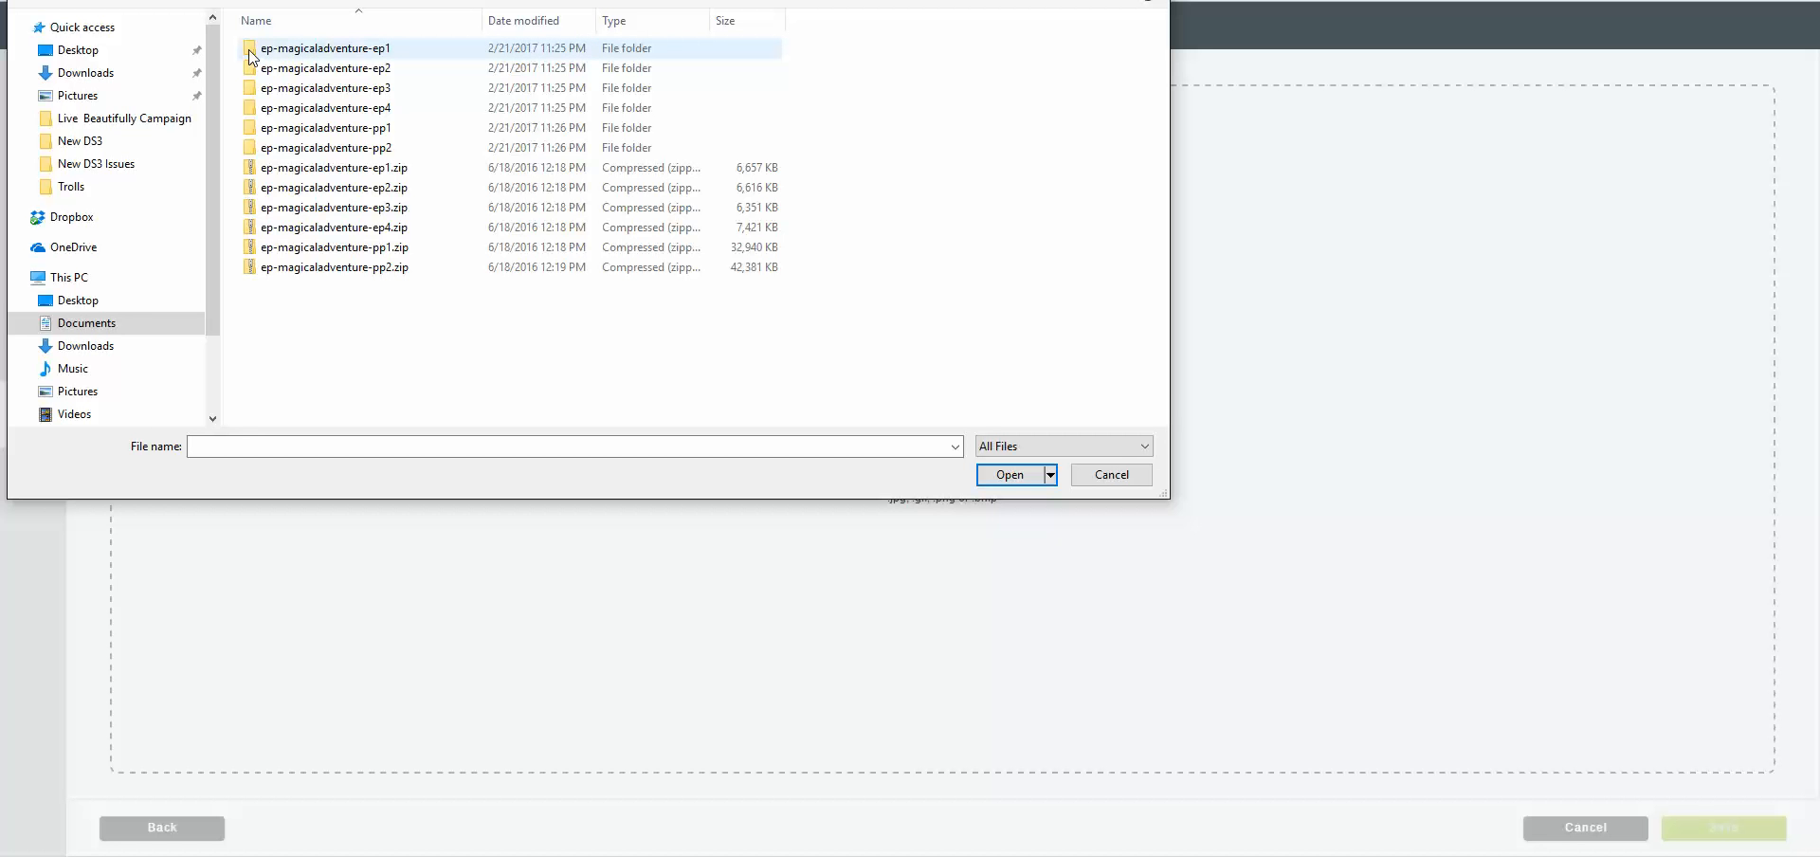
double_click(252, 52)
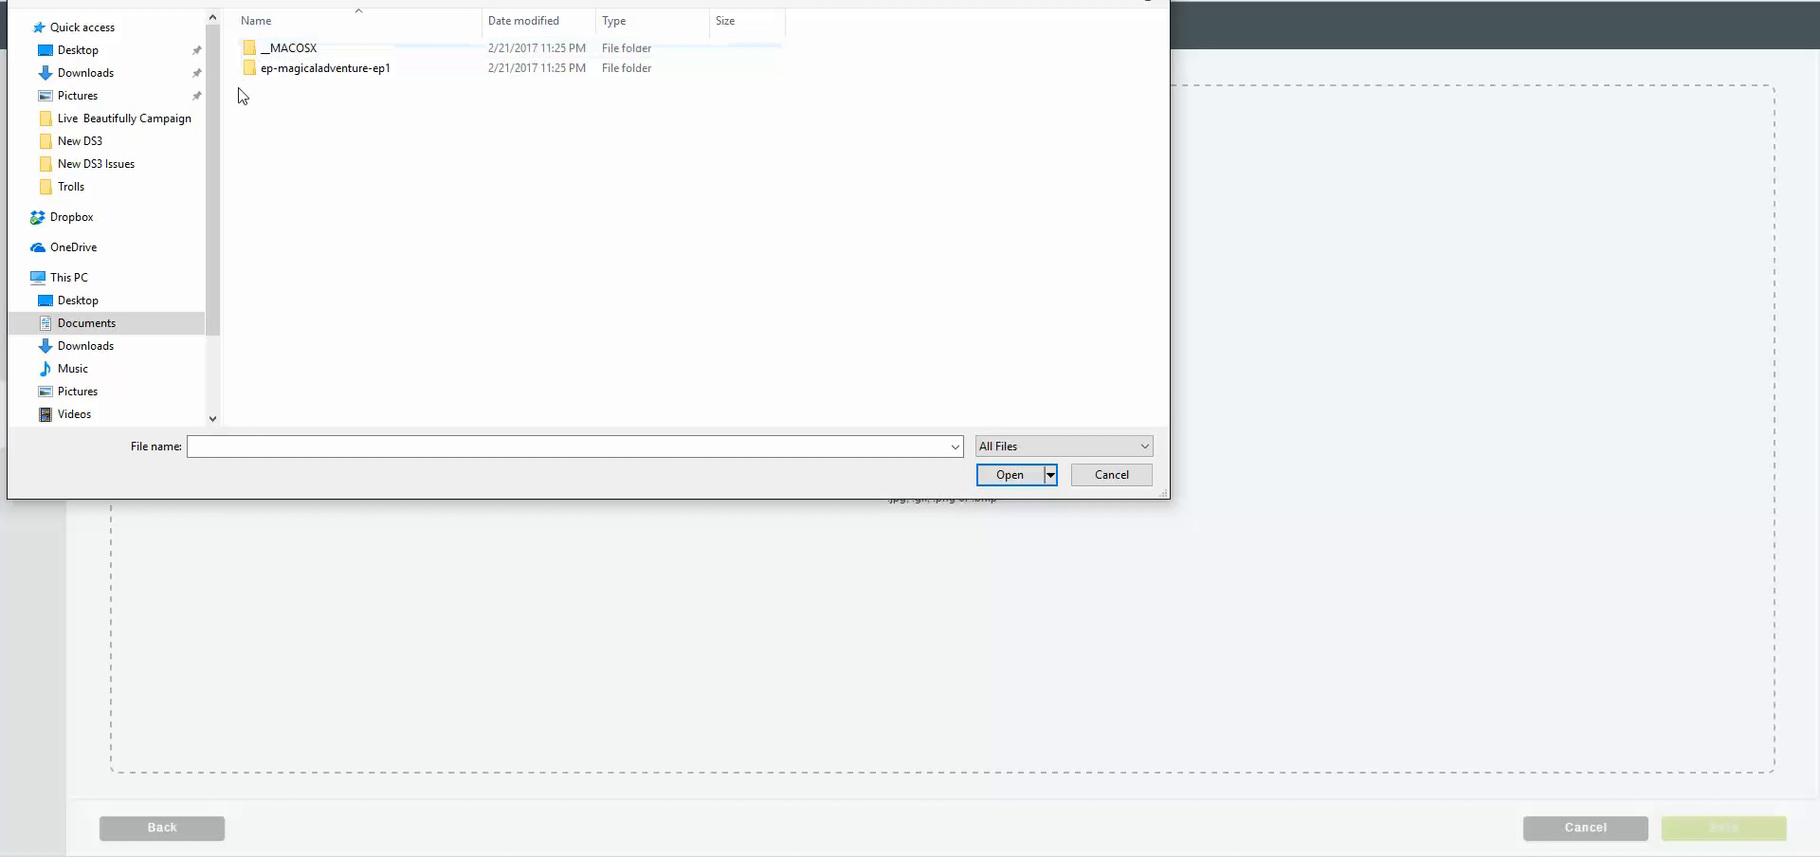
double_click(289, 70)
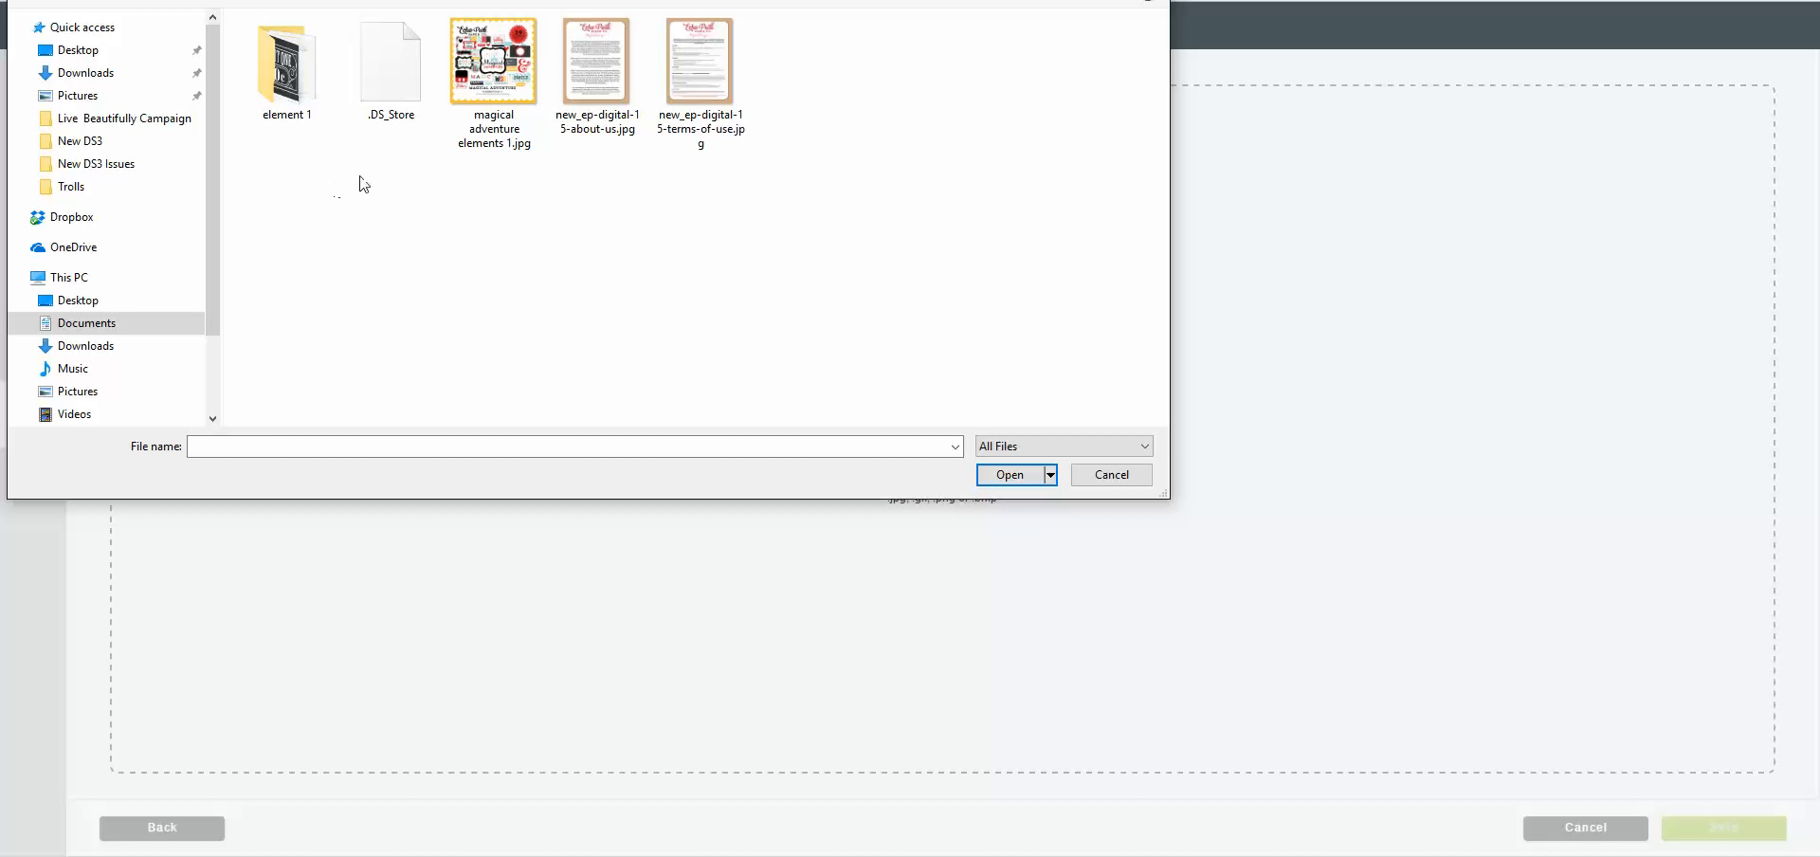
left_click(308, 104)
double_click(308, 104)
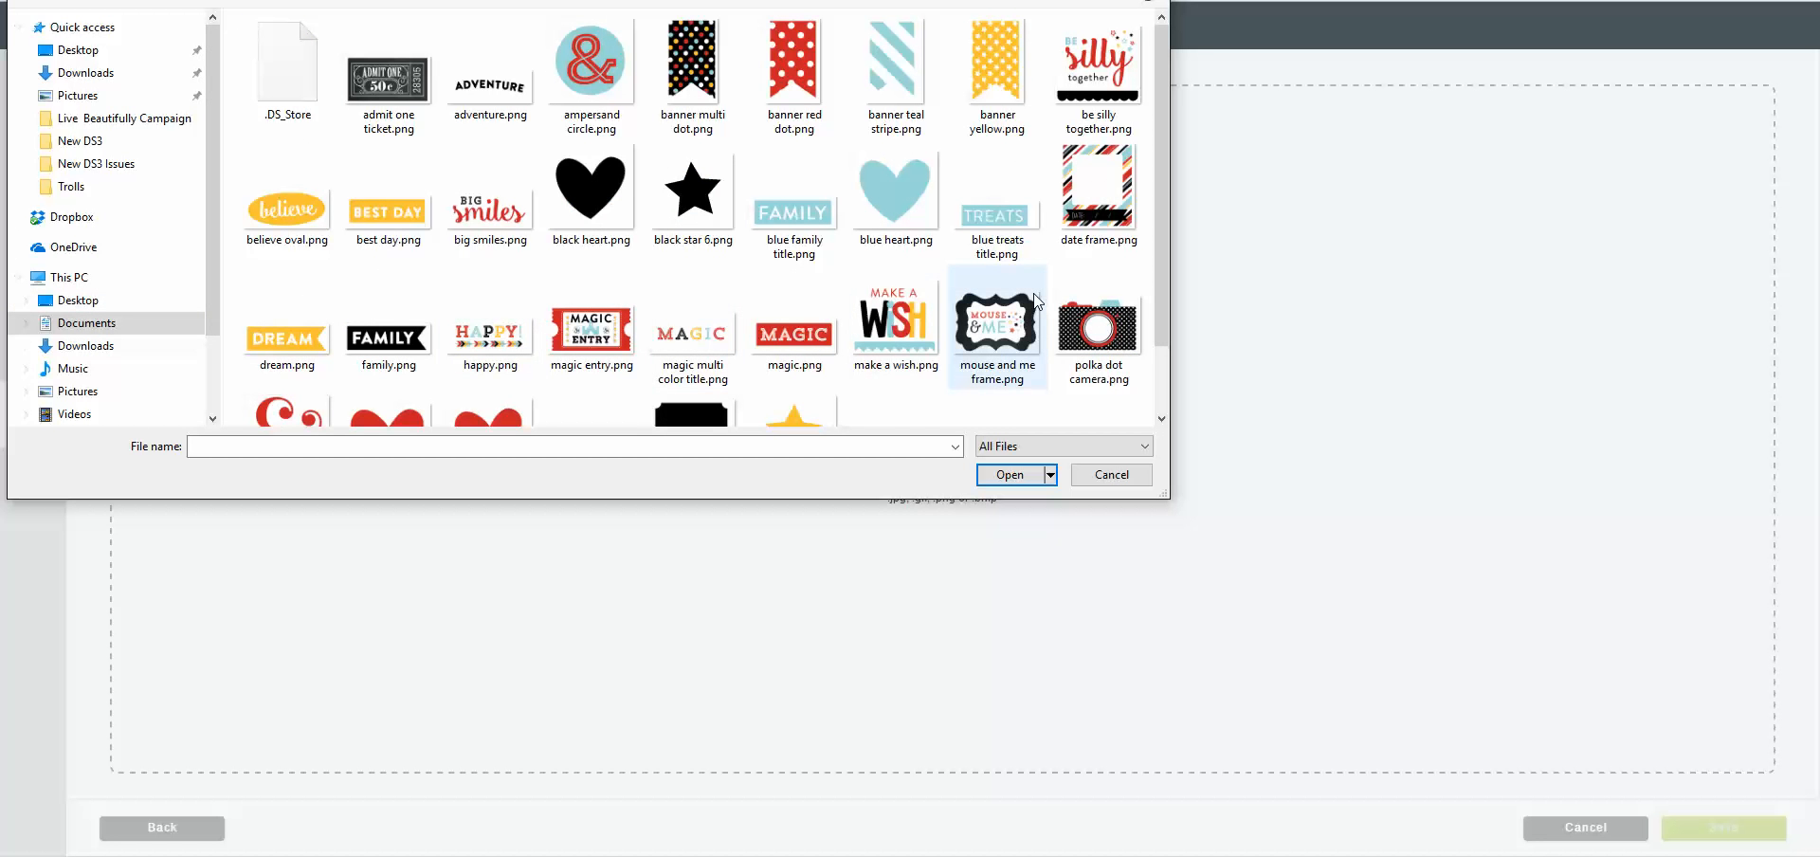
scroll(1030, 230, "down", 2)
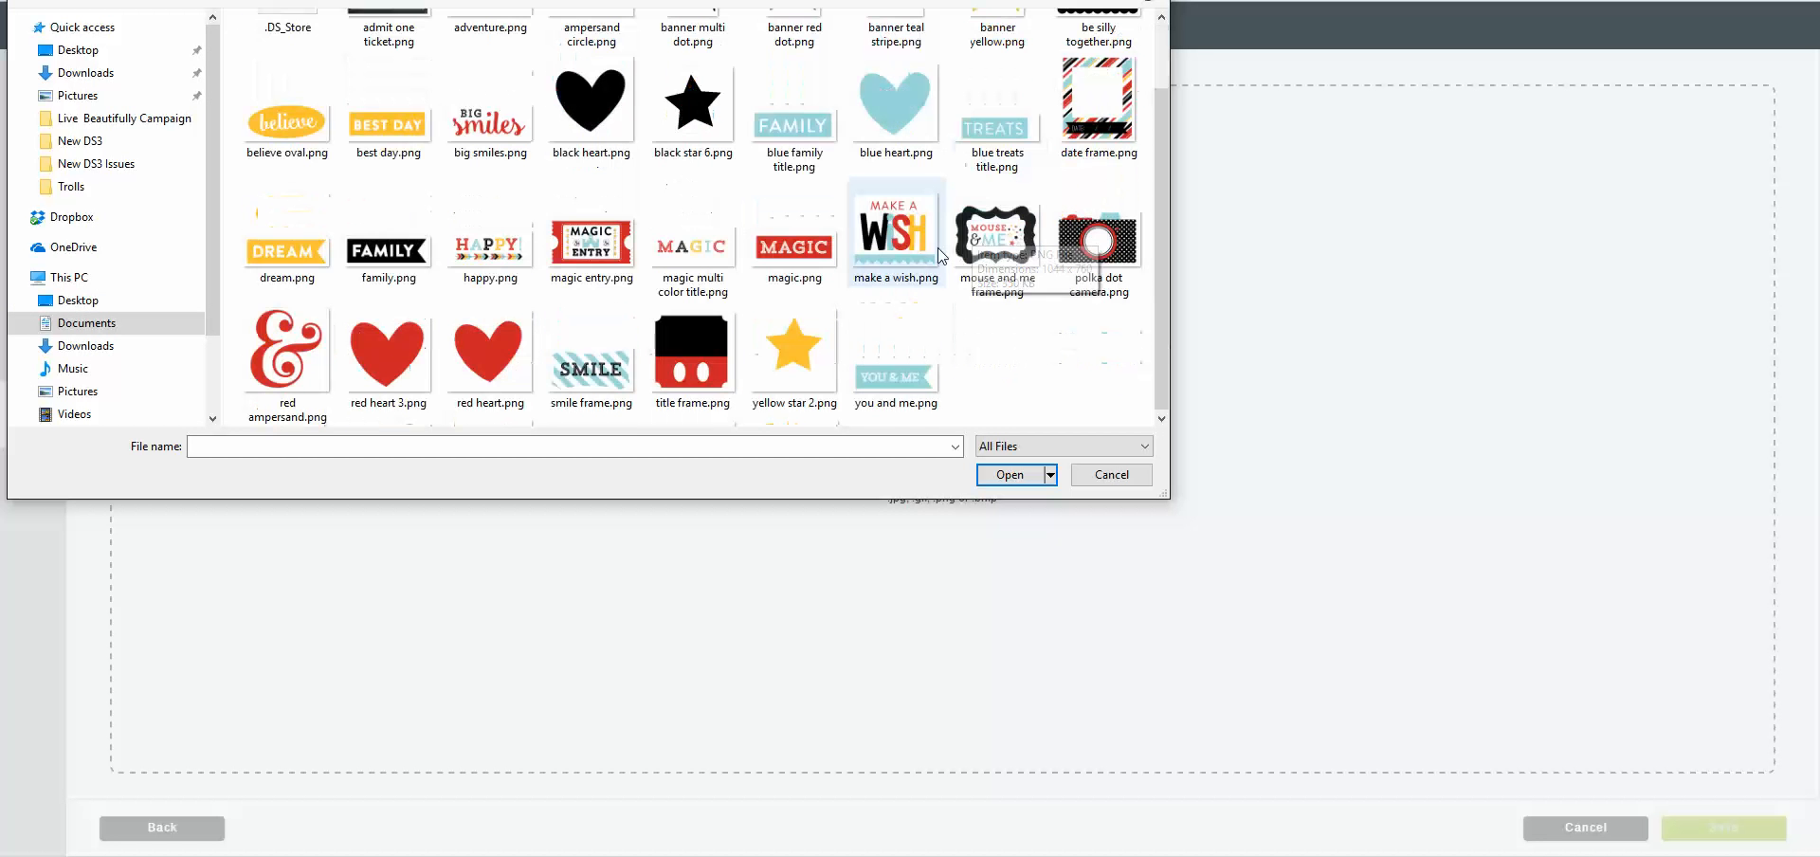
scroll(941, 254, "up", 1)
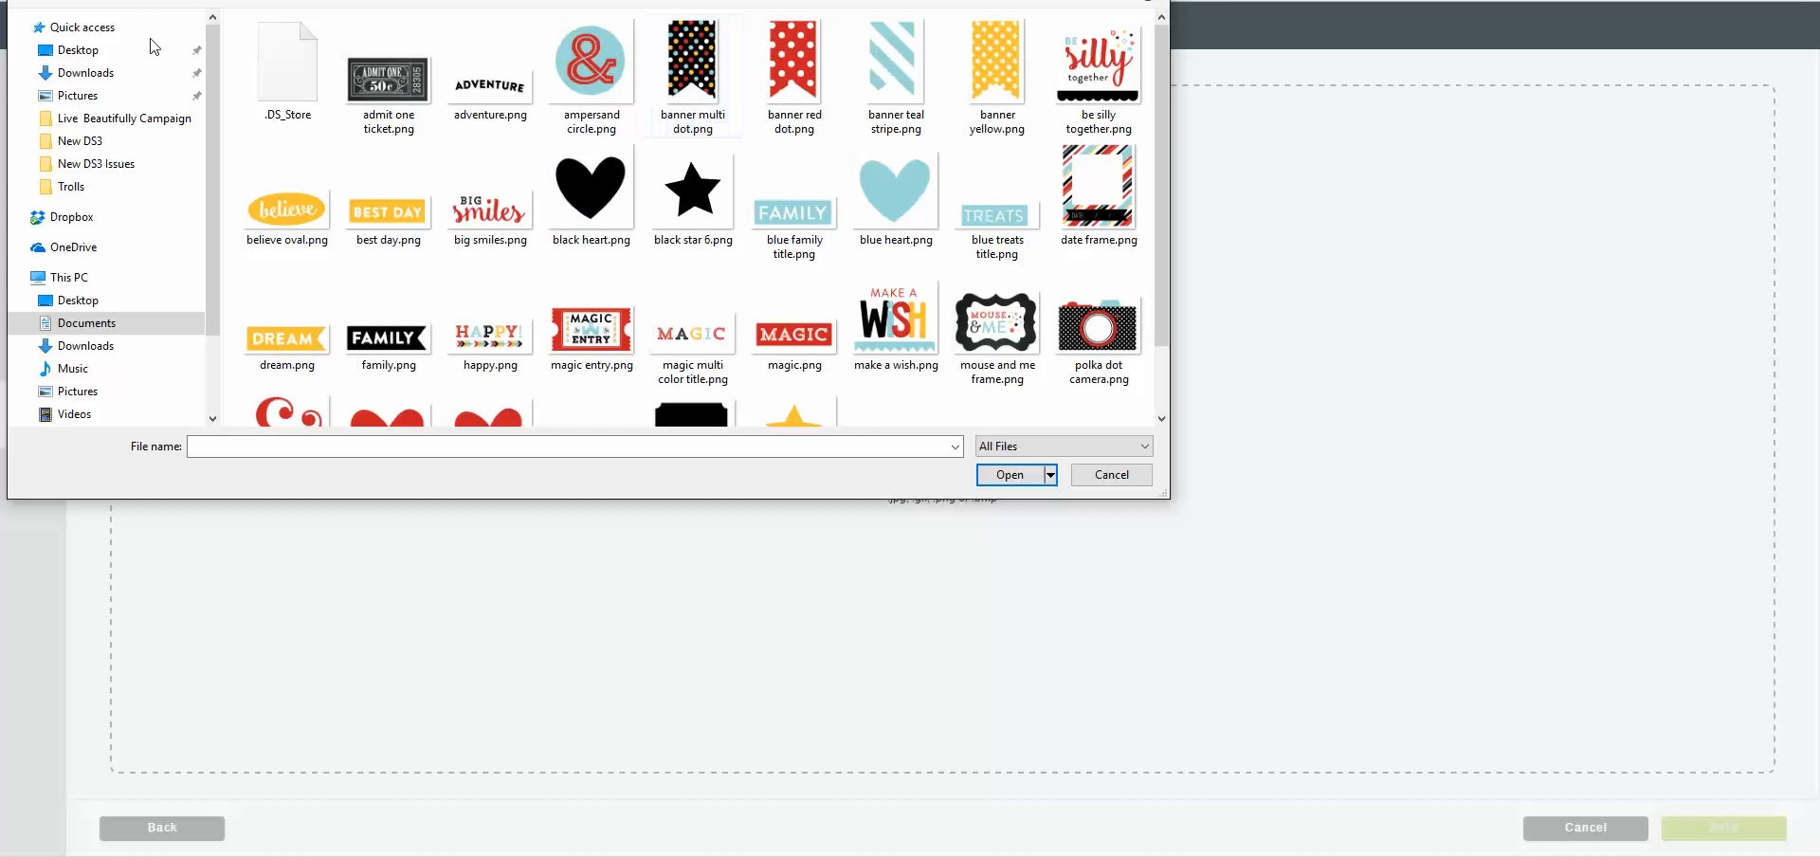
left_click(76, 326)
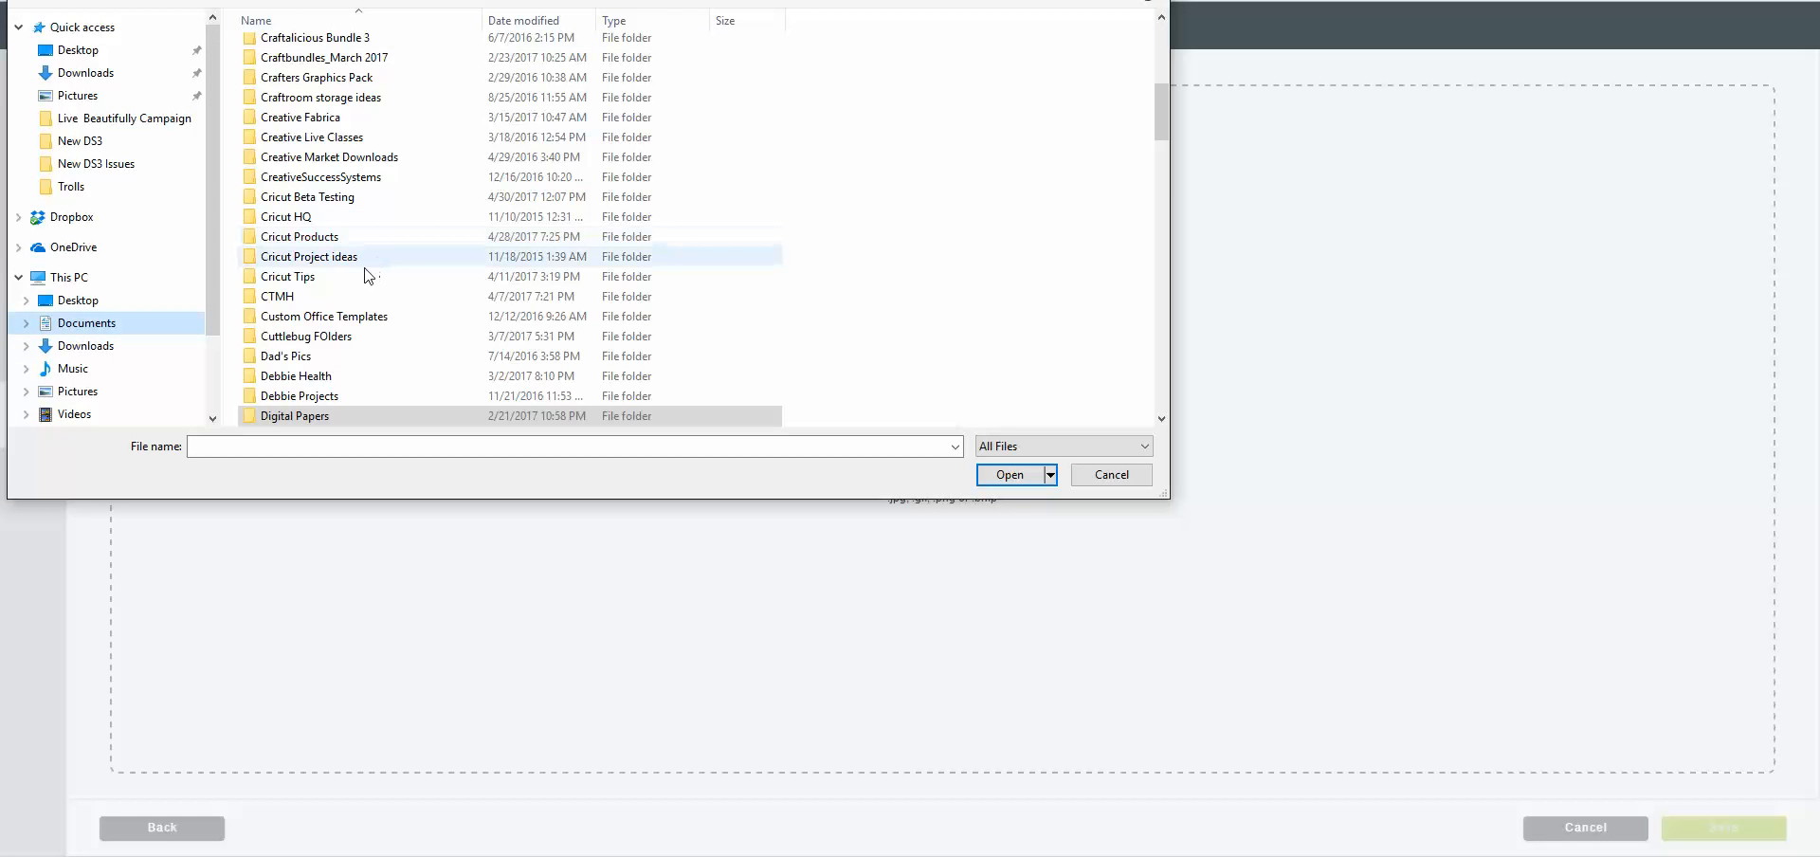
scroll(331, 417, "down", 1)
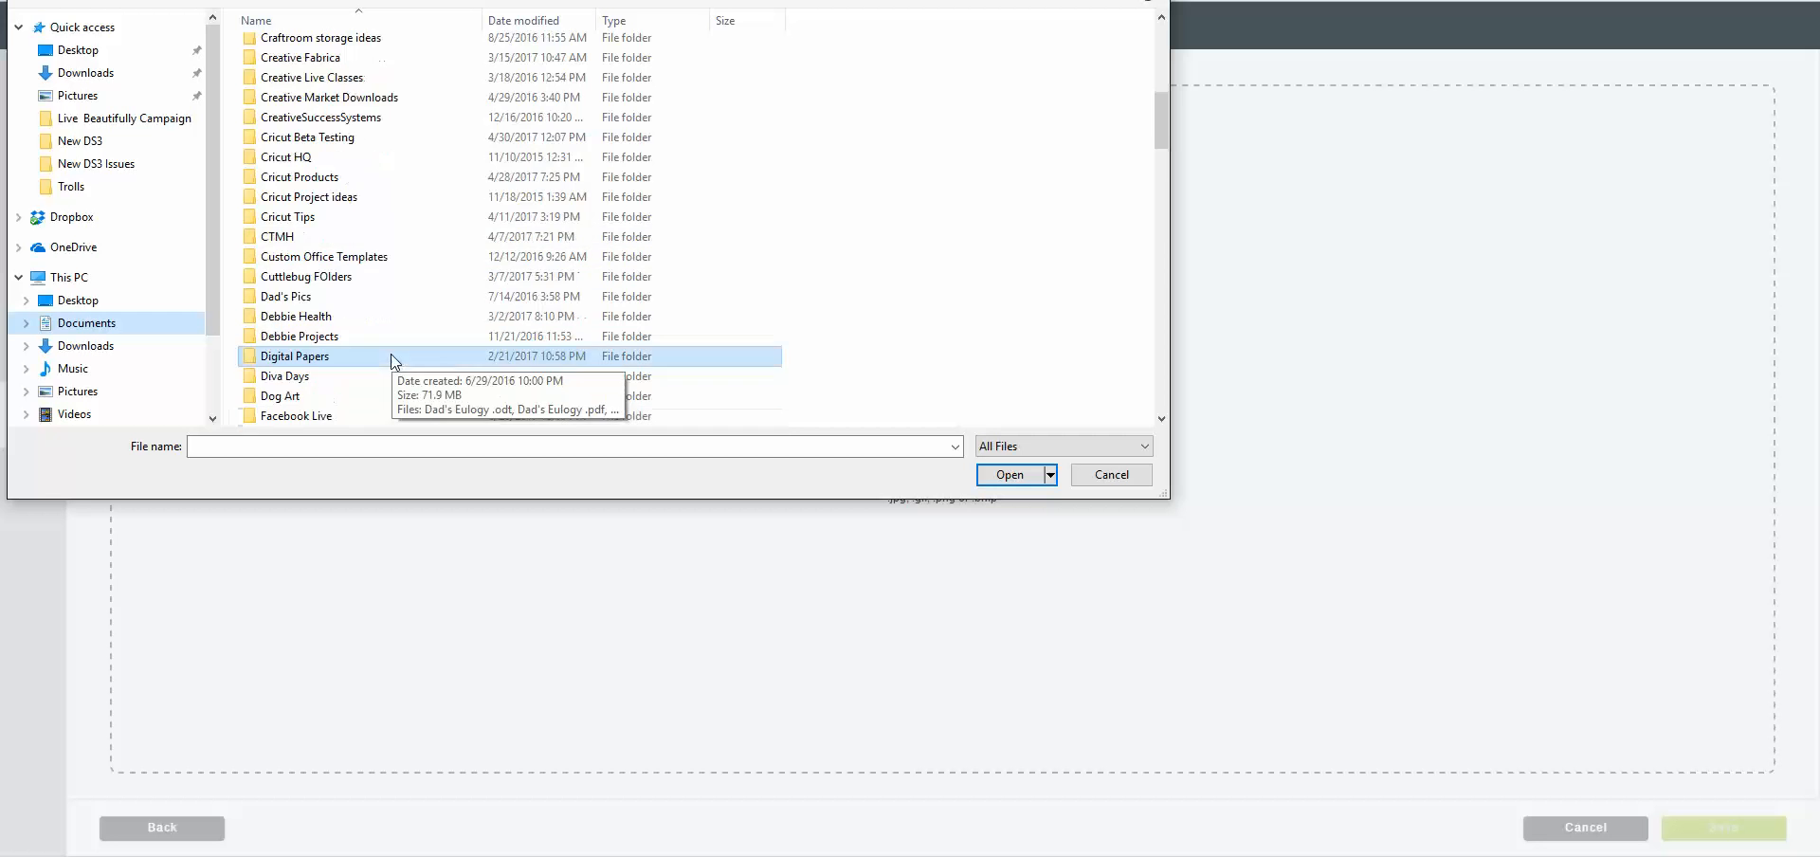
double_click(302, 358)
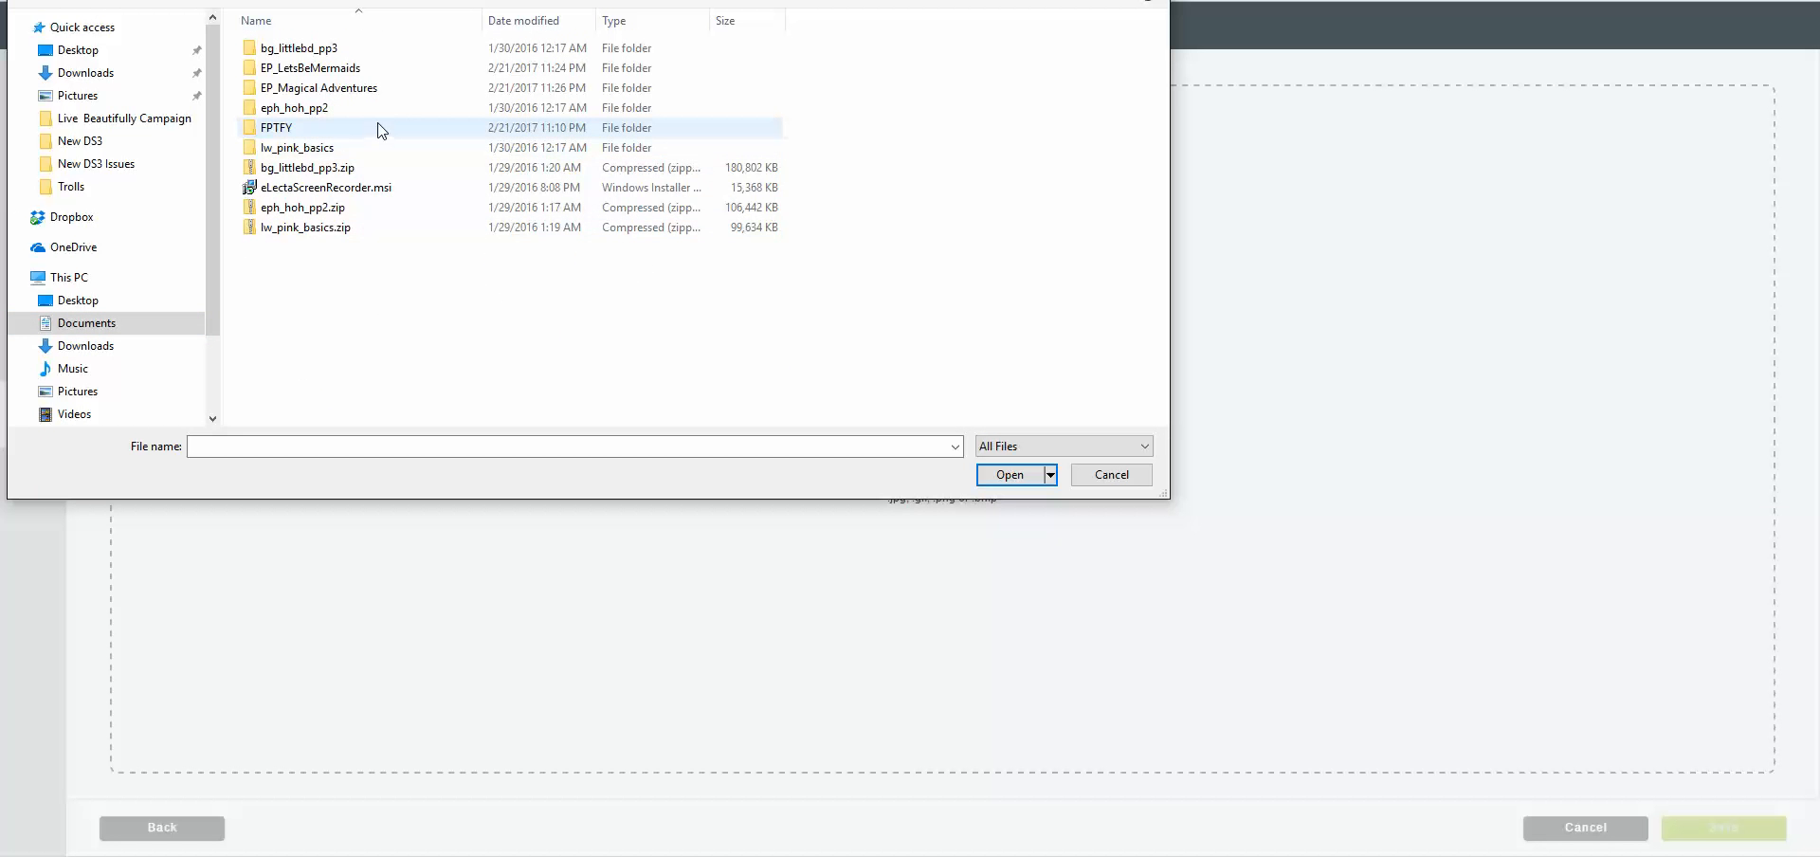
- Load LW-Basics-Paper-32.jpg from the lw_pink_basics folder as the pattern to upload
left_click(257, 152)
double_click(256, 150)
double_click(293, 52)
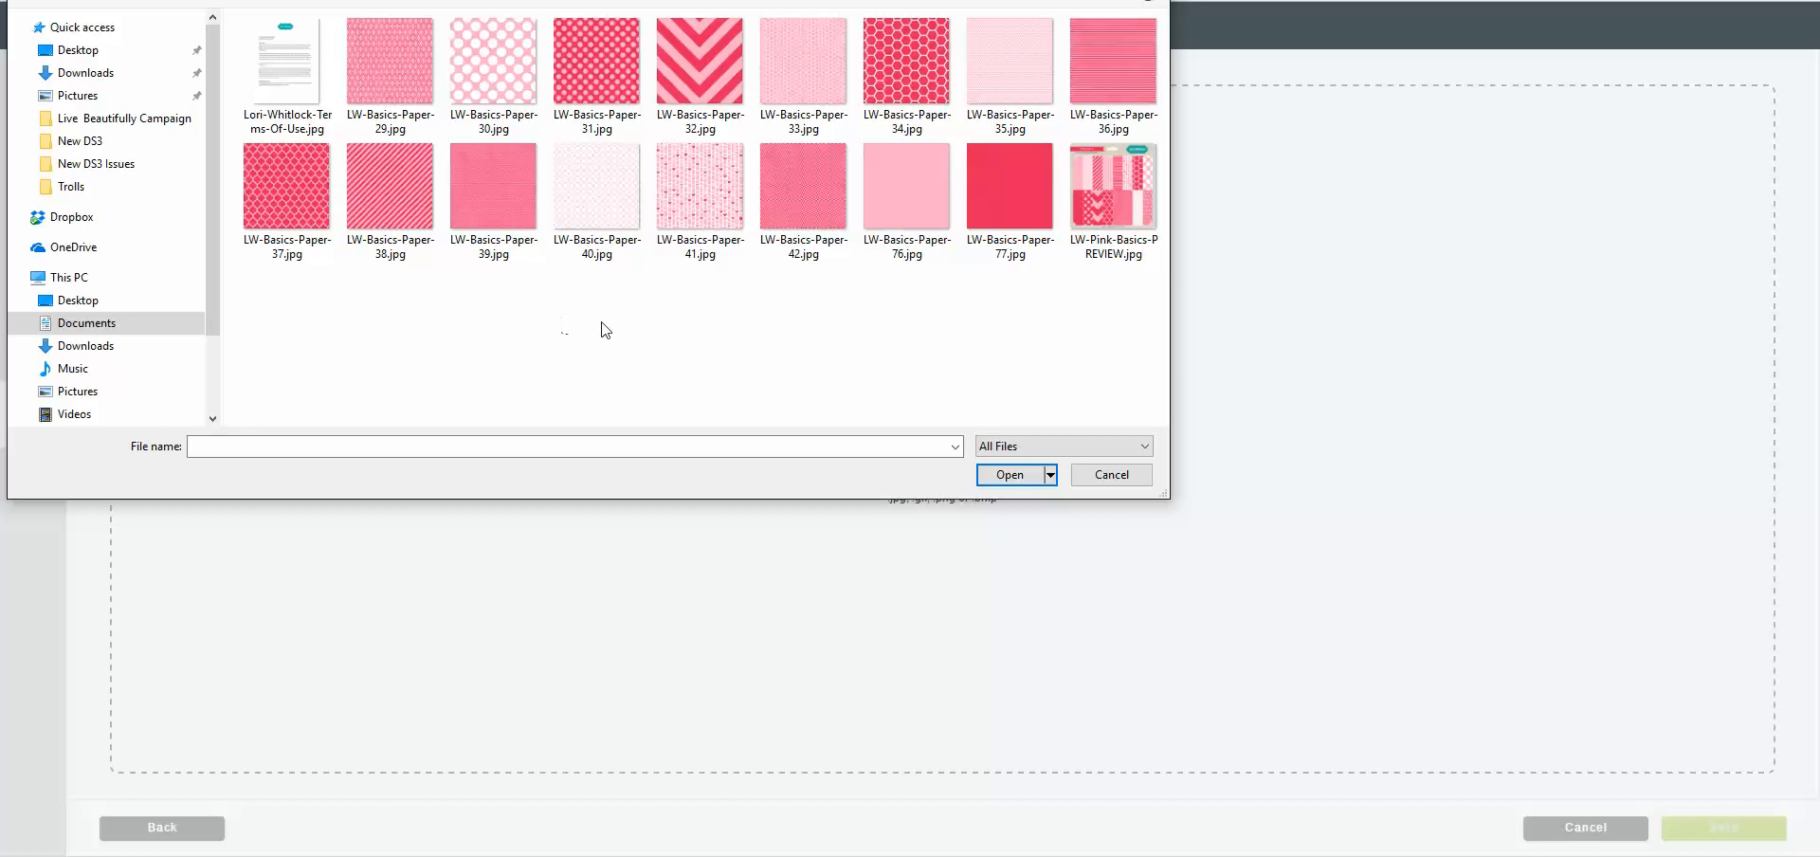
left_click(1124, 228)
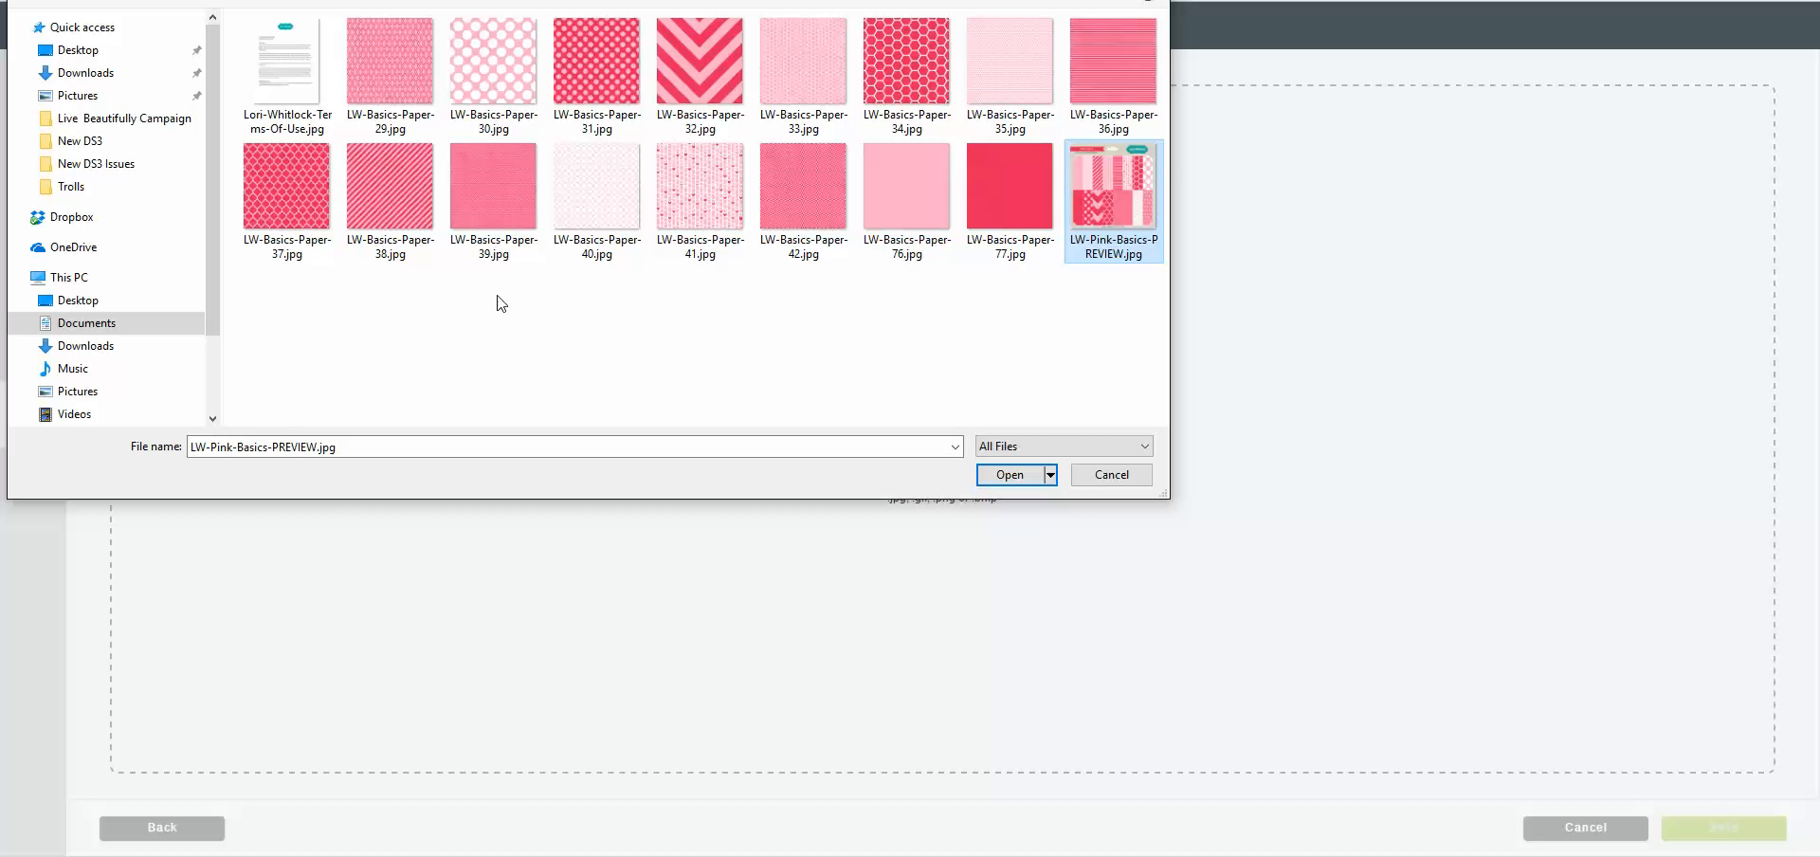
left_click(720, 66)
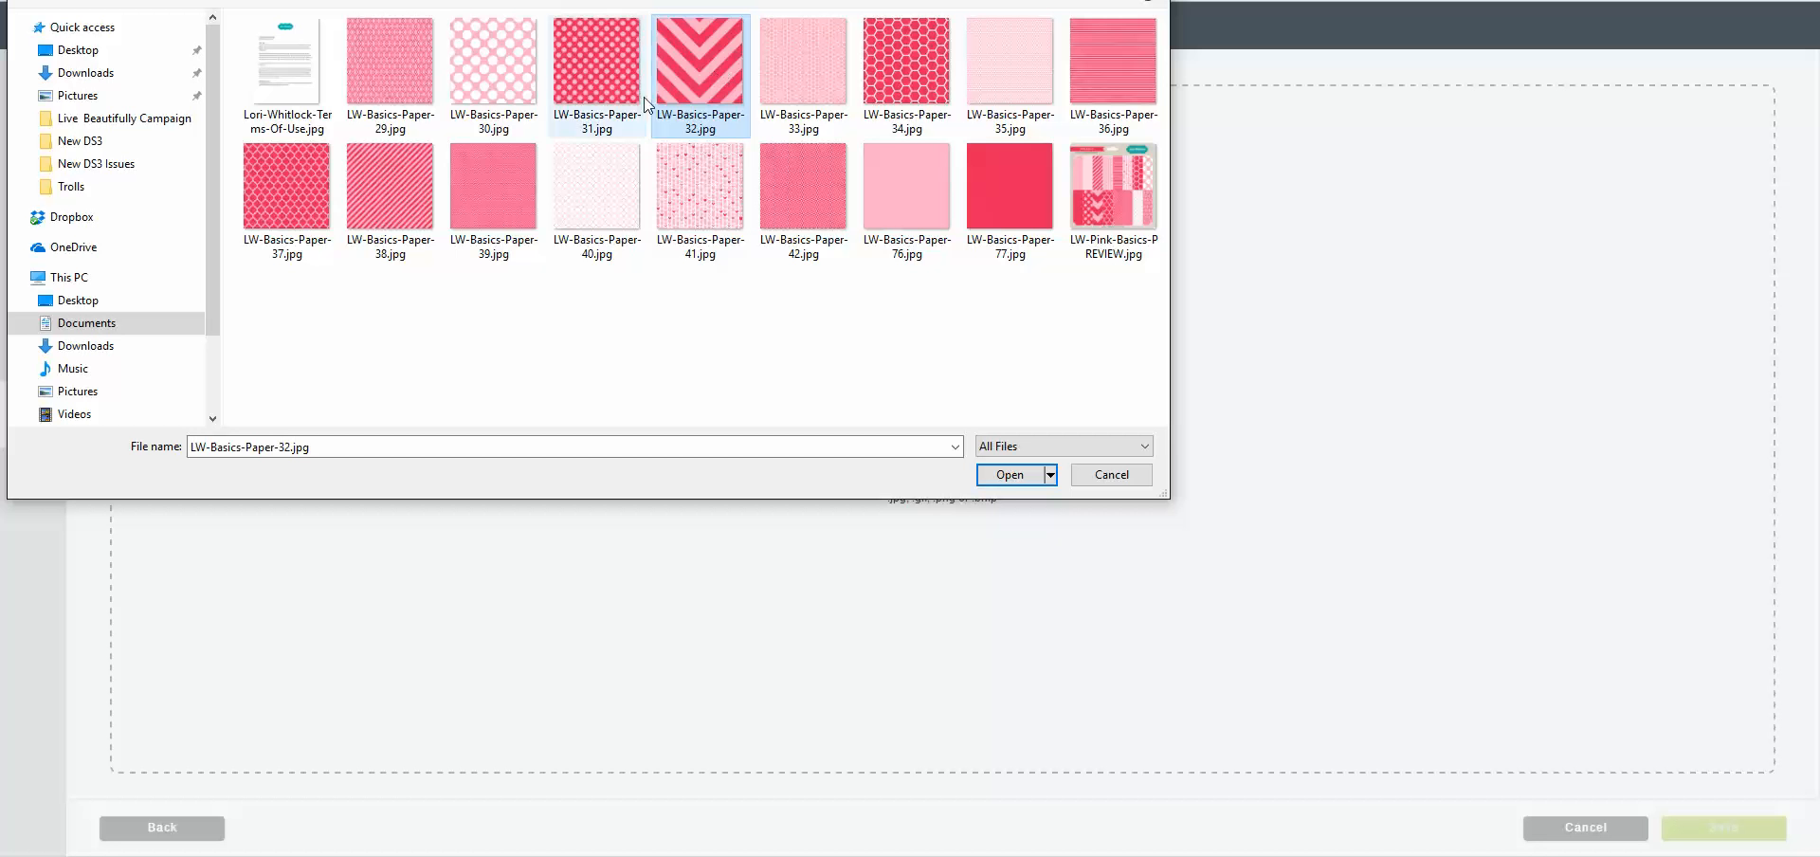
left_click(1014, 479)
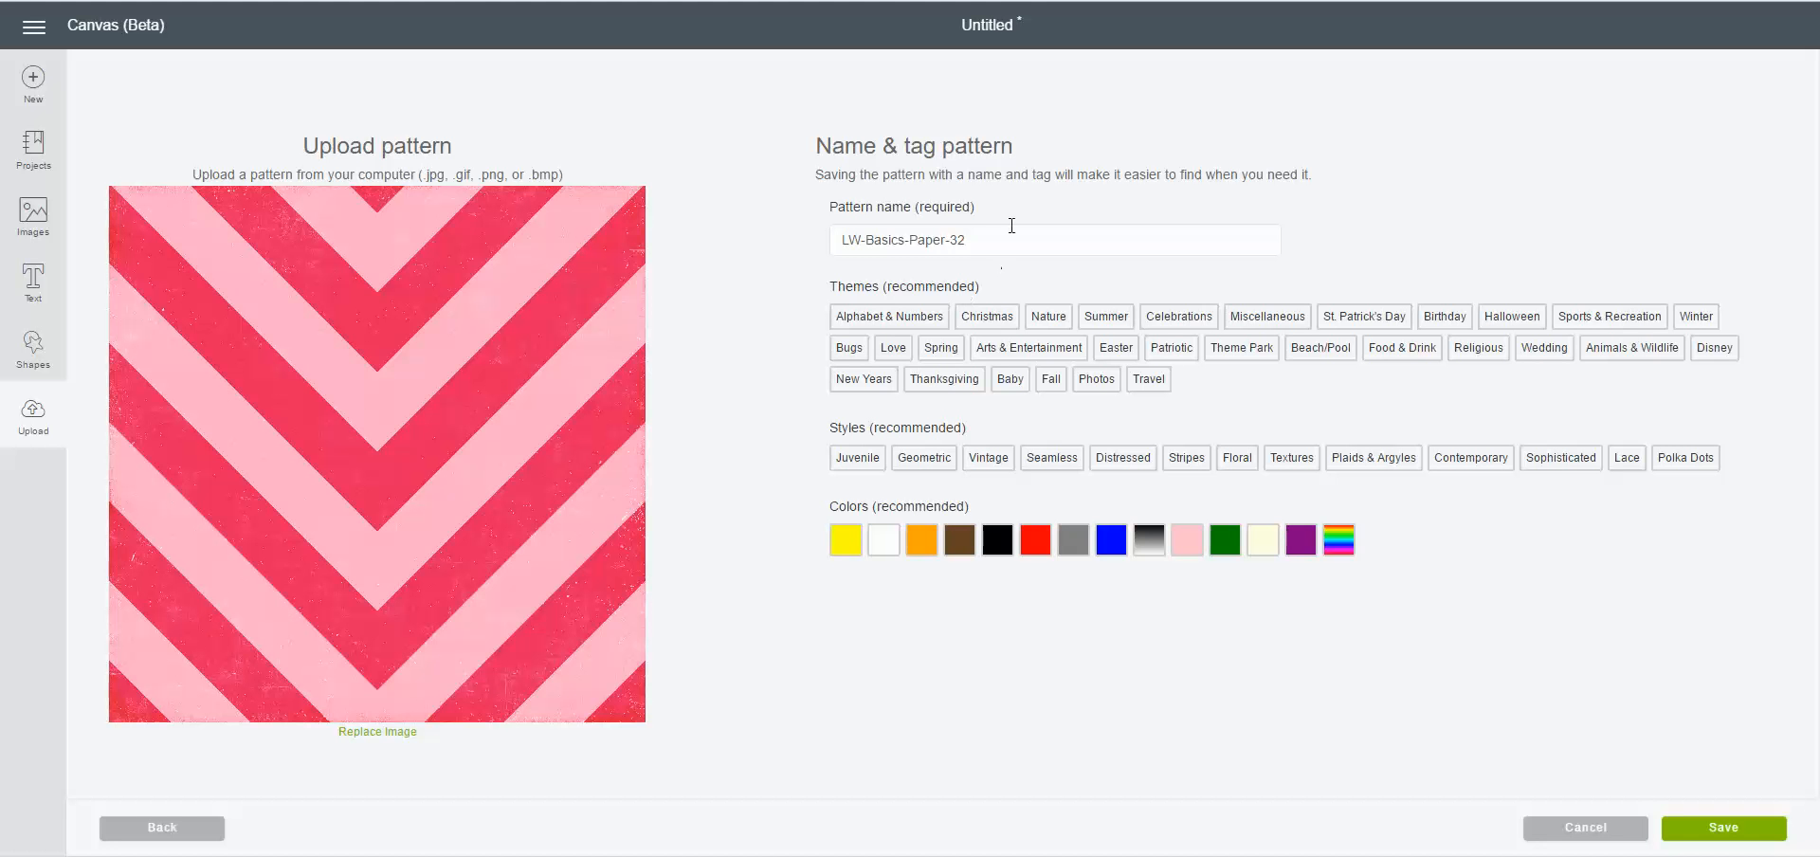
- Name the pattern "Two Tone Pink Chevron"
left_click_drag(1121, 240, 801, 241)
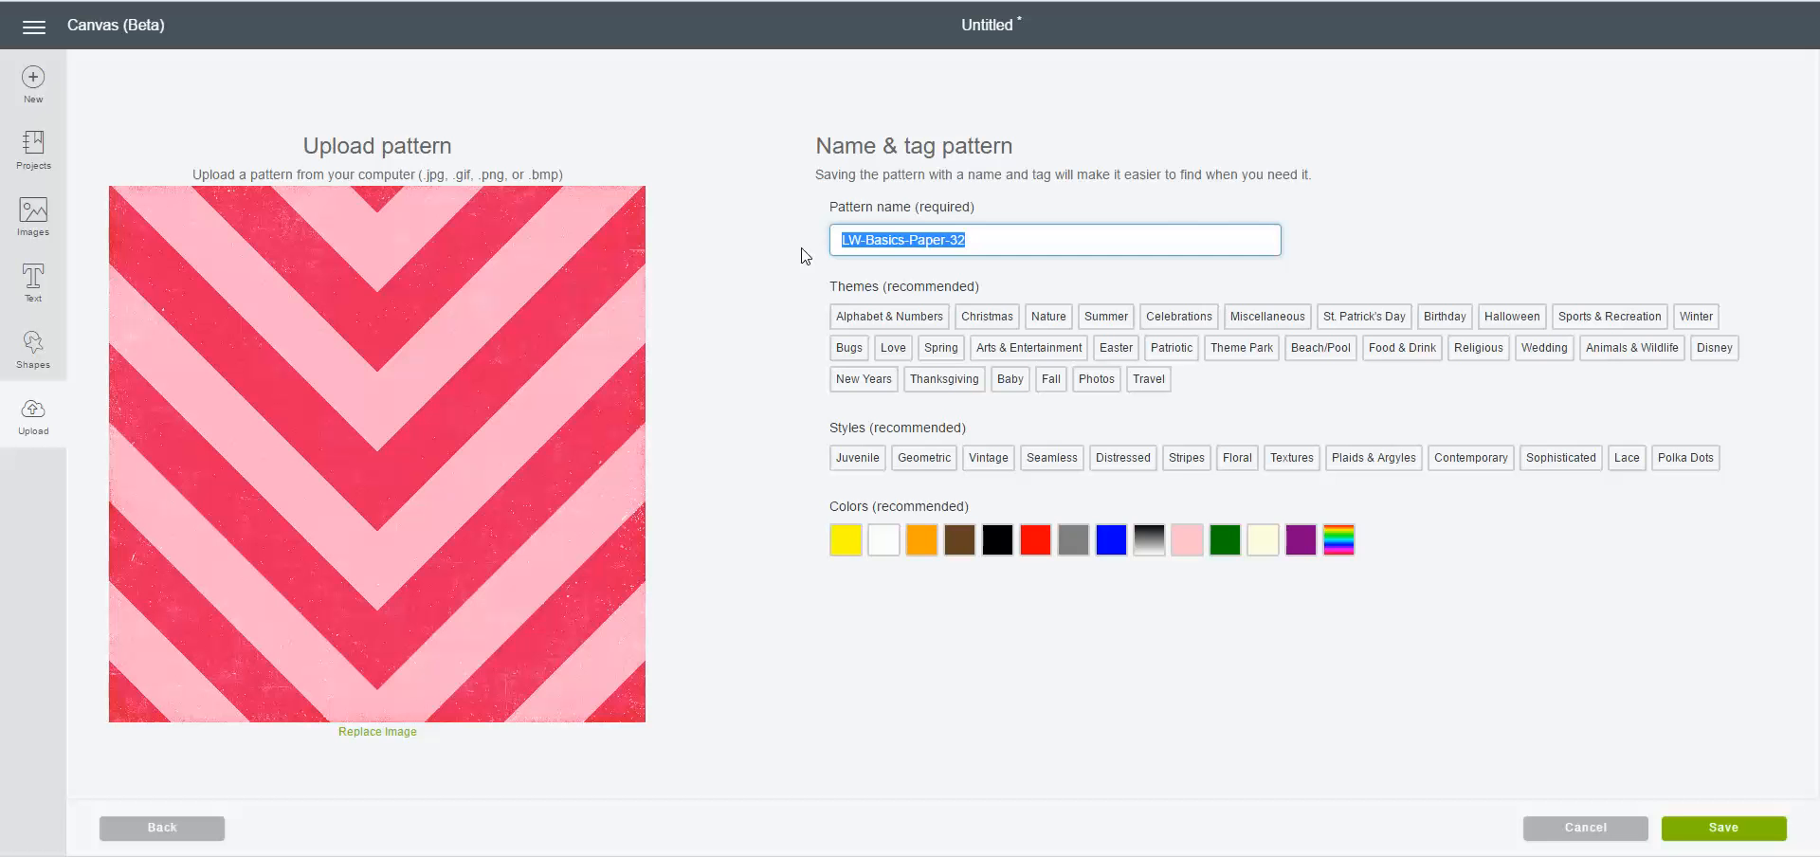
type("tw")
key("BackSpace")
key("BackSpace")
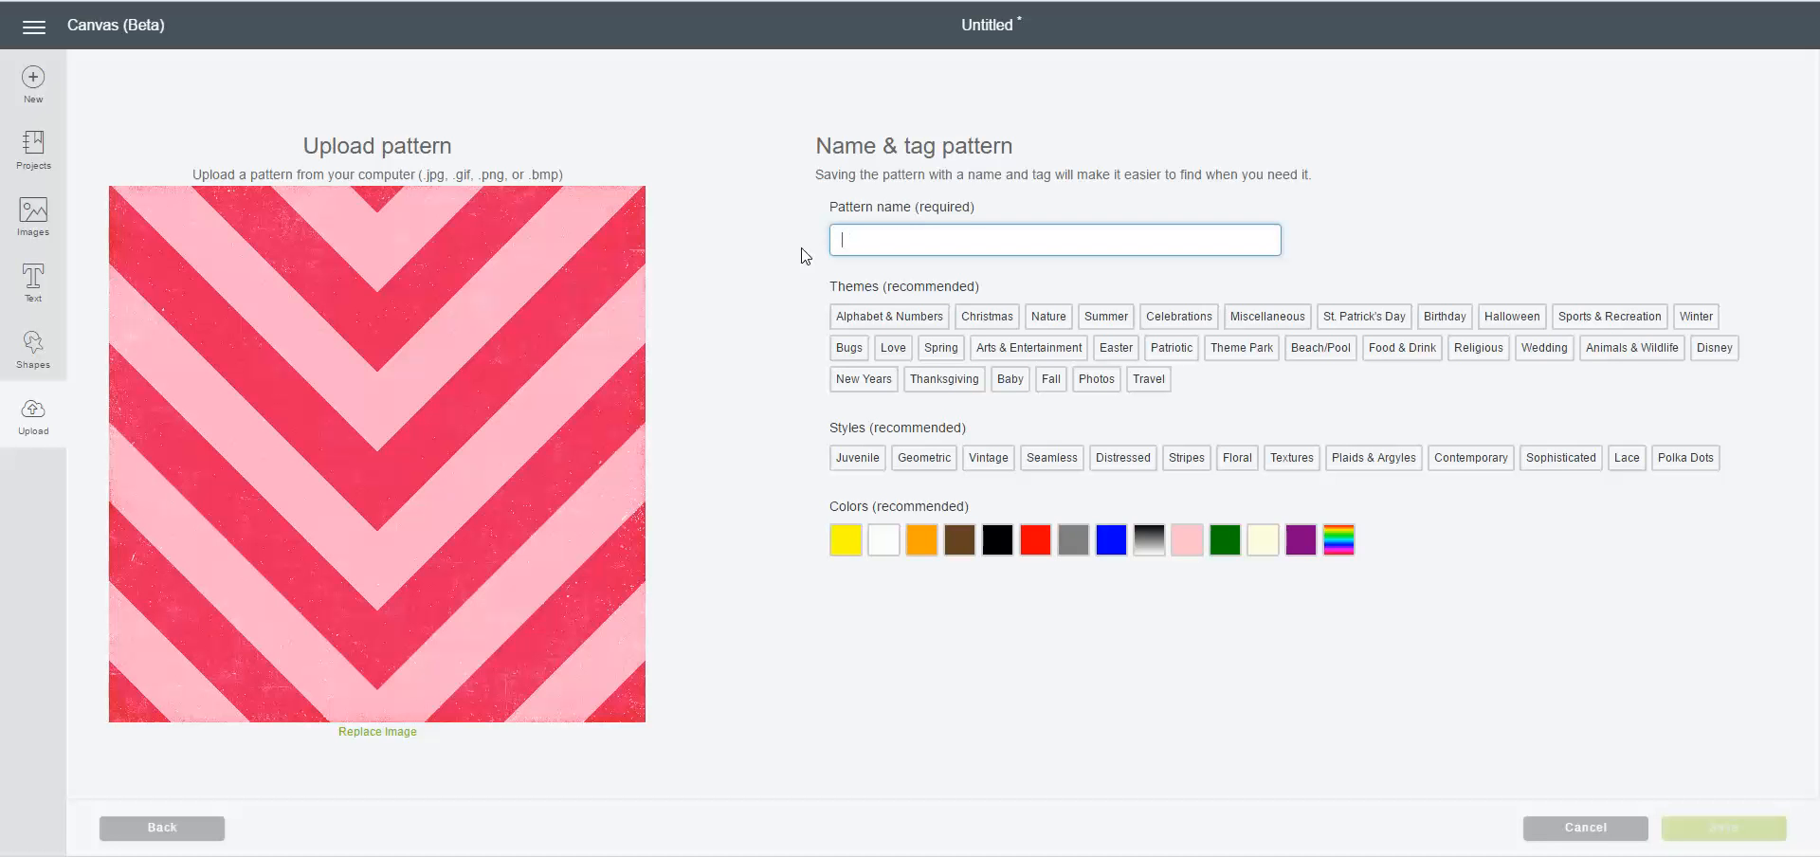
type("Two Tone P")
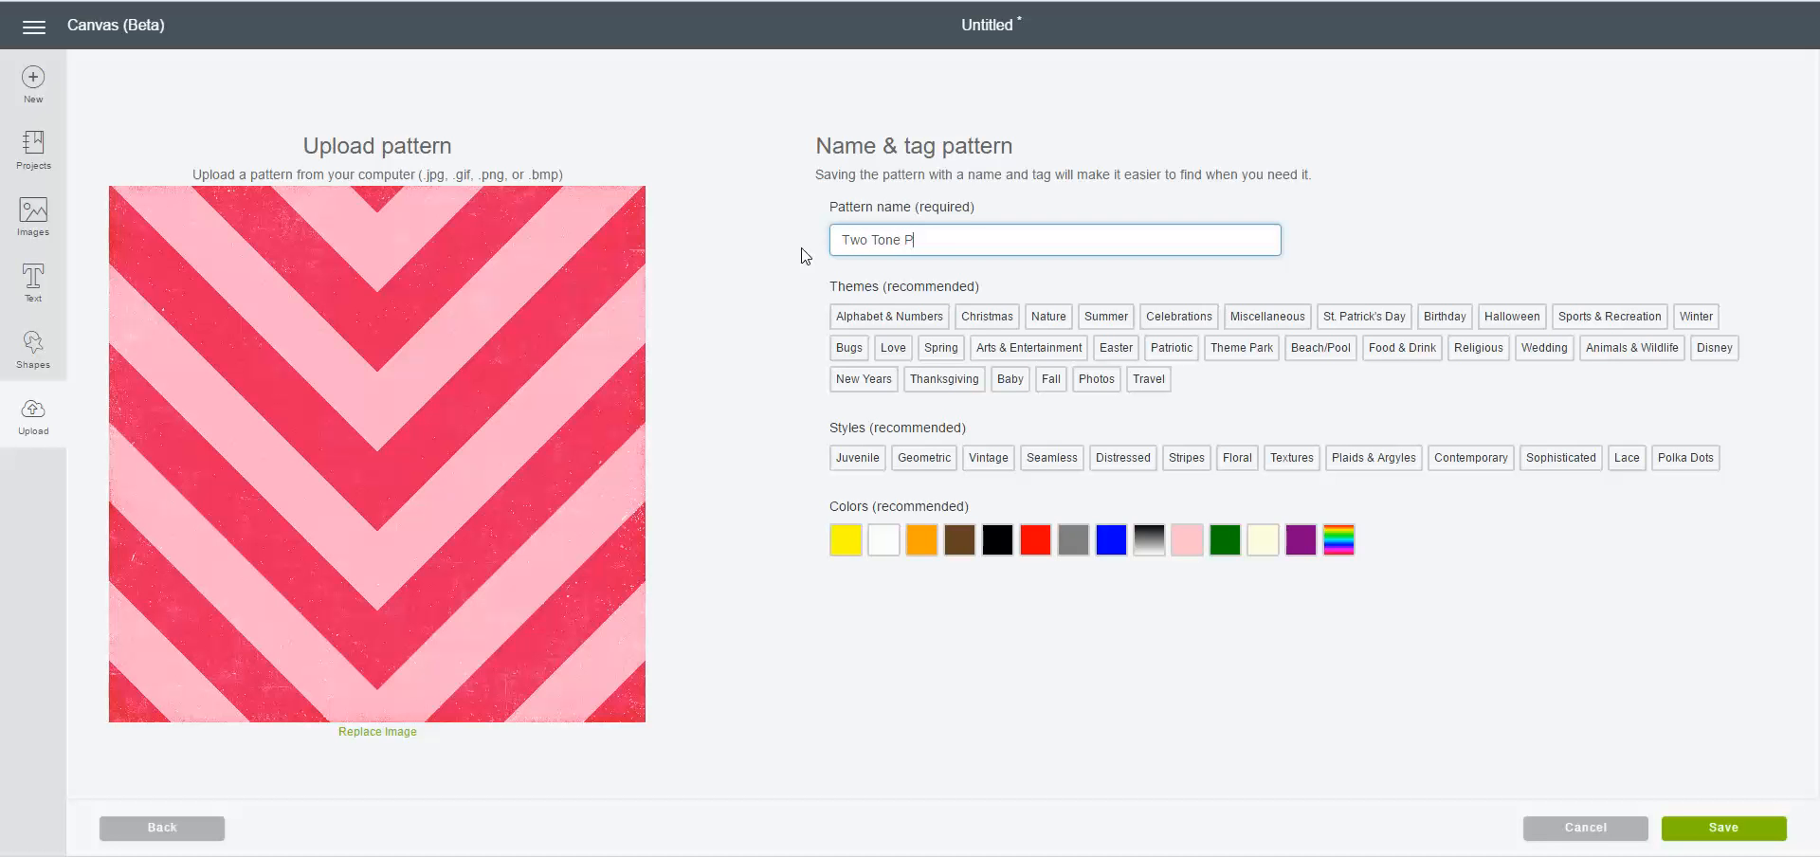
type("ink Chenk Chevron")
- Tag the pattern with the themes Celebrations, Summer, Birthday, Easter, Spring and Love
left_click(1180, 324)
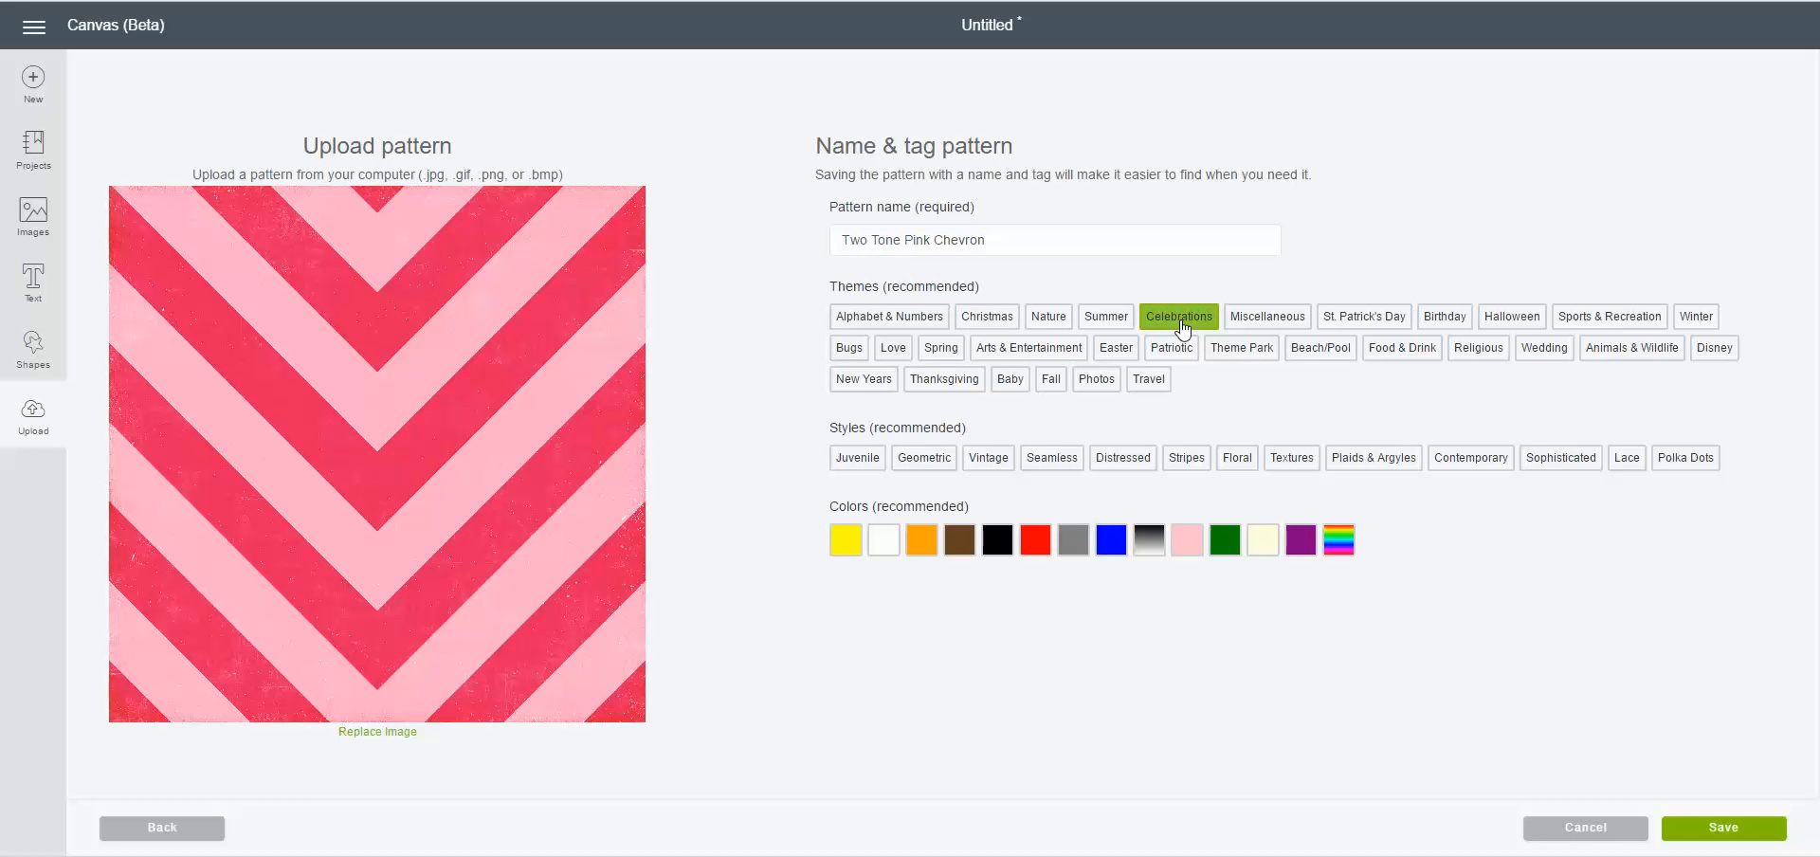
left_click(1118, 324)
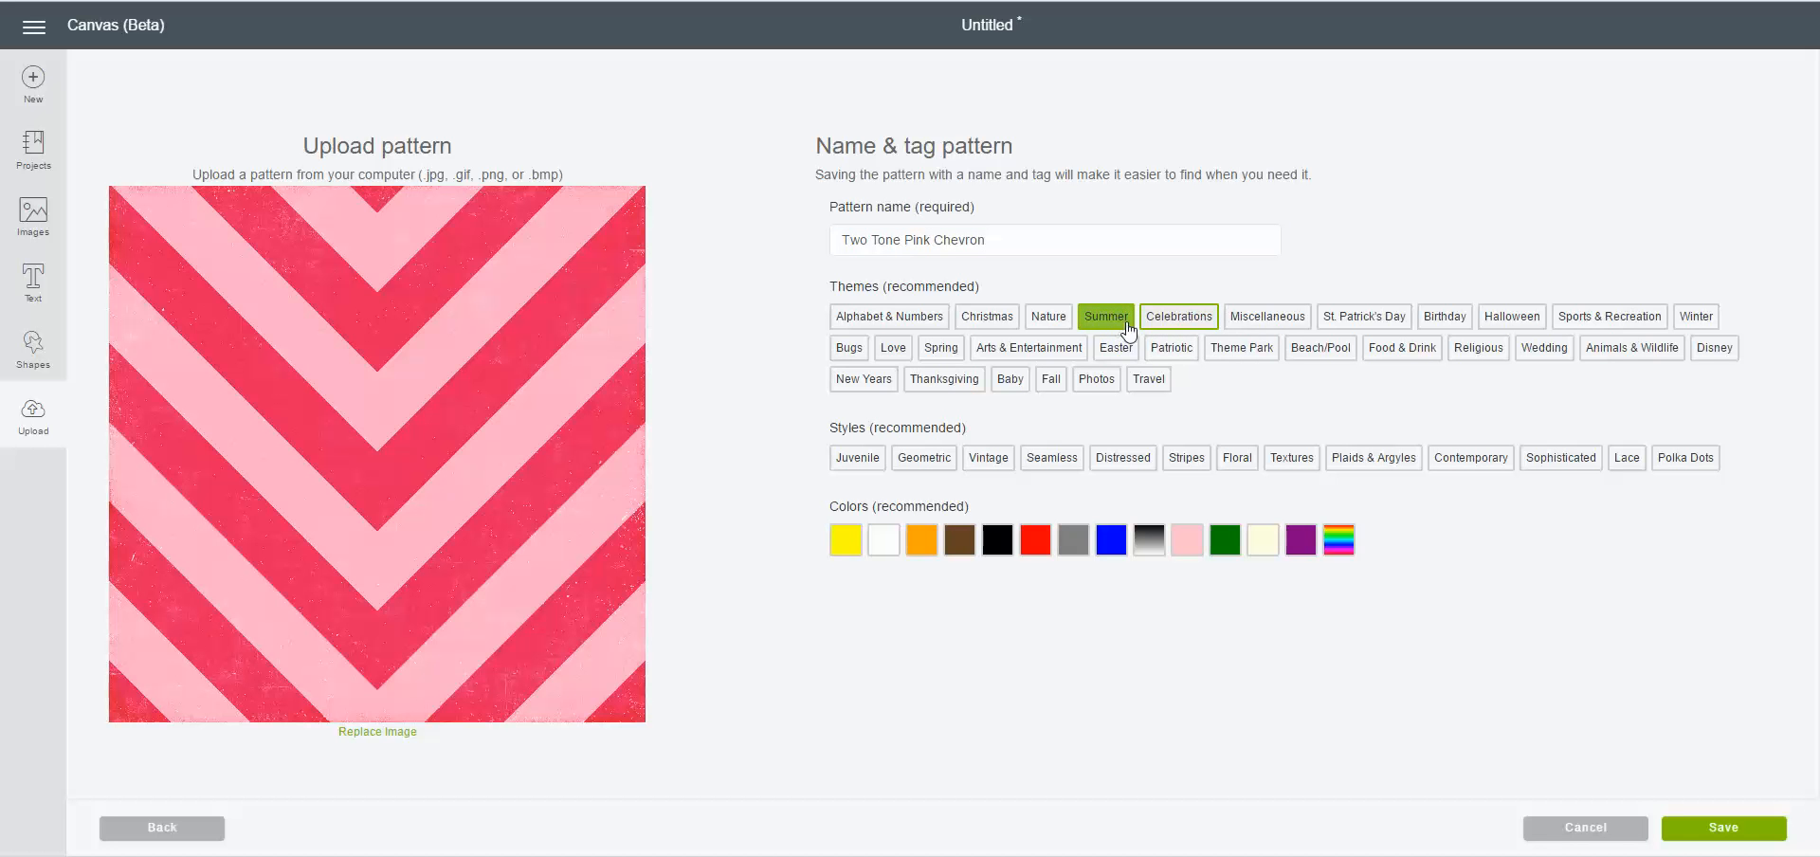
left_click(1448, 322)
left_click(1122, 356)
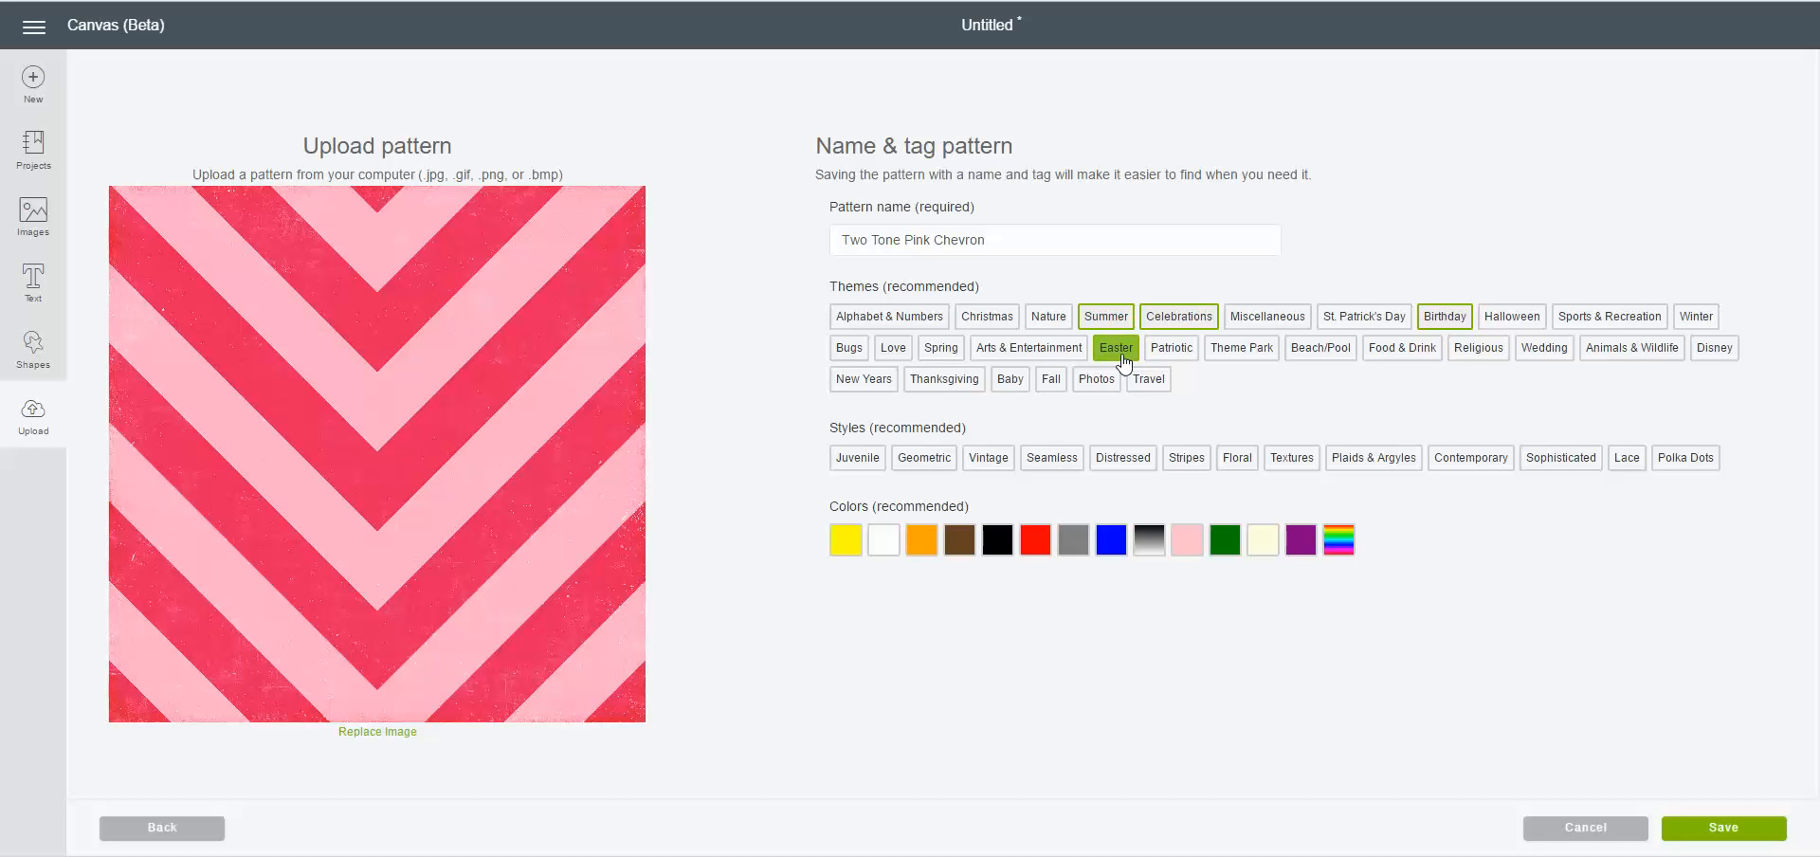
left_click(941, 353)
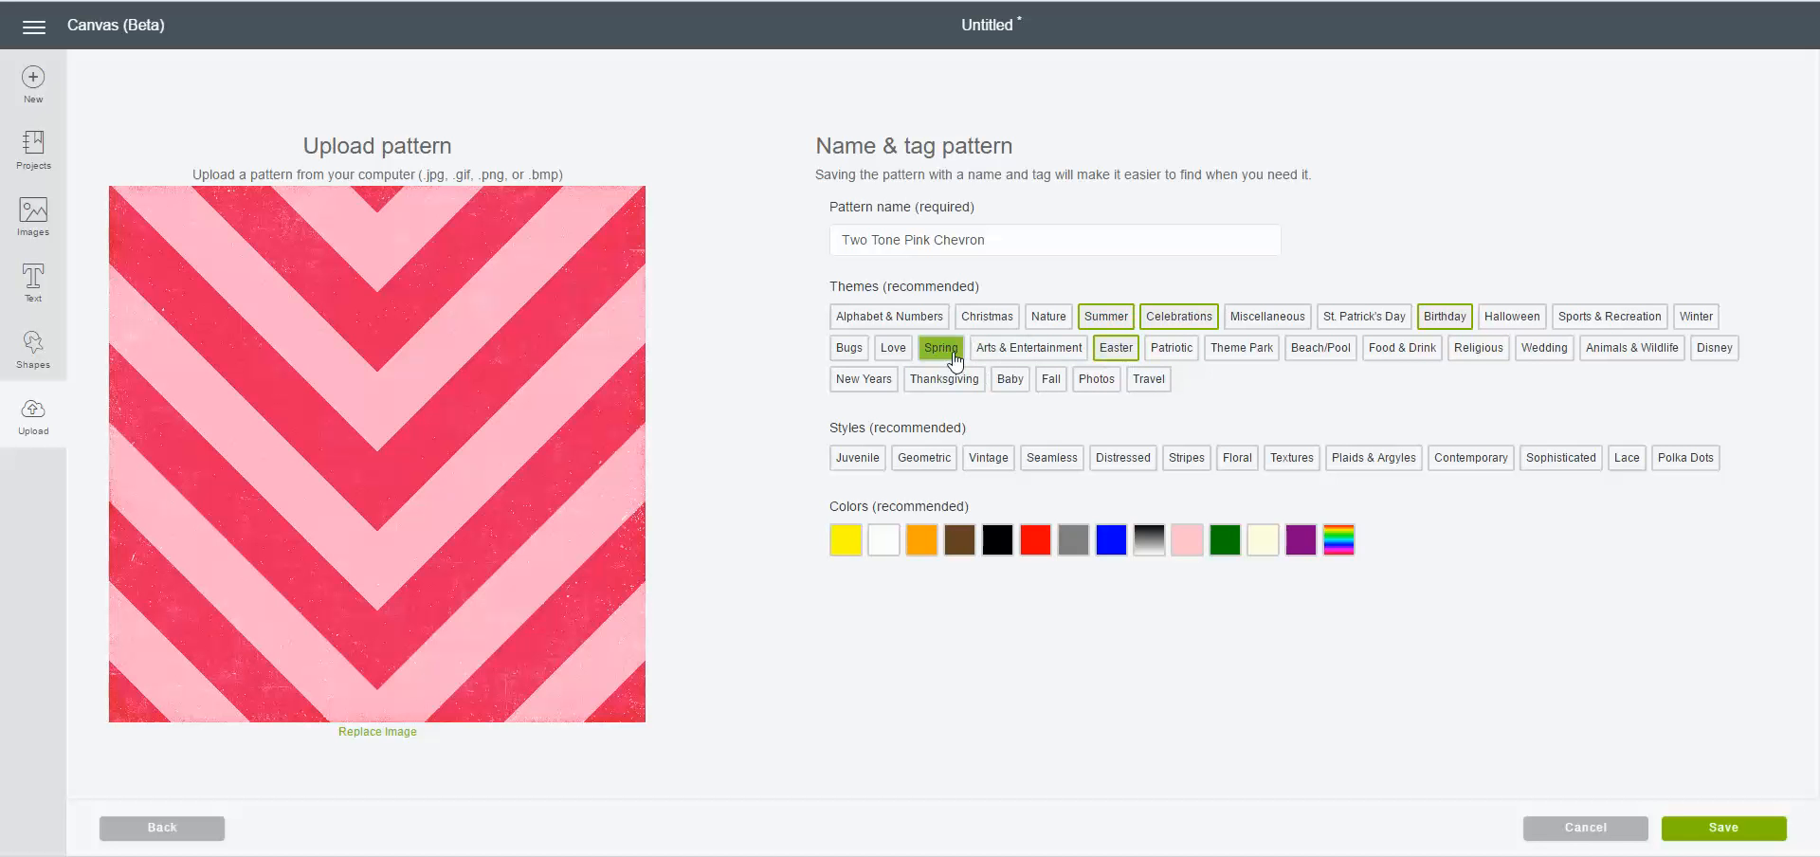
left_click(900, 355)
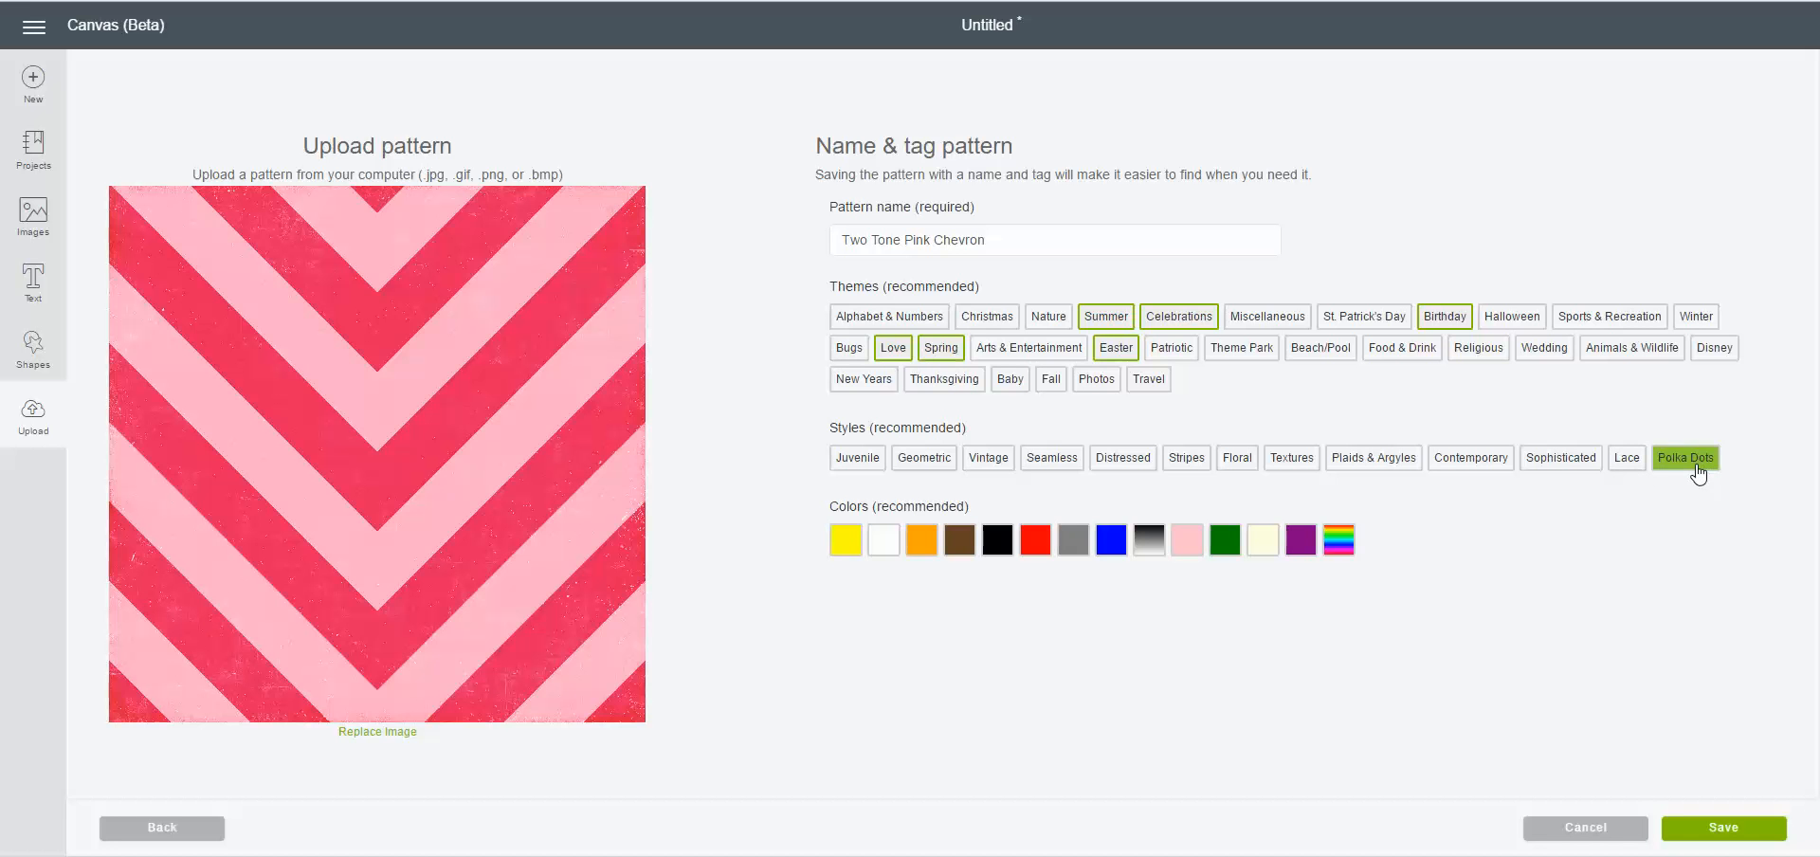
- Tag the pattern with the Geometric style and the pink and rainbow colors, and save it
left_click(931, 465)
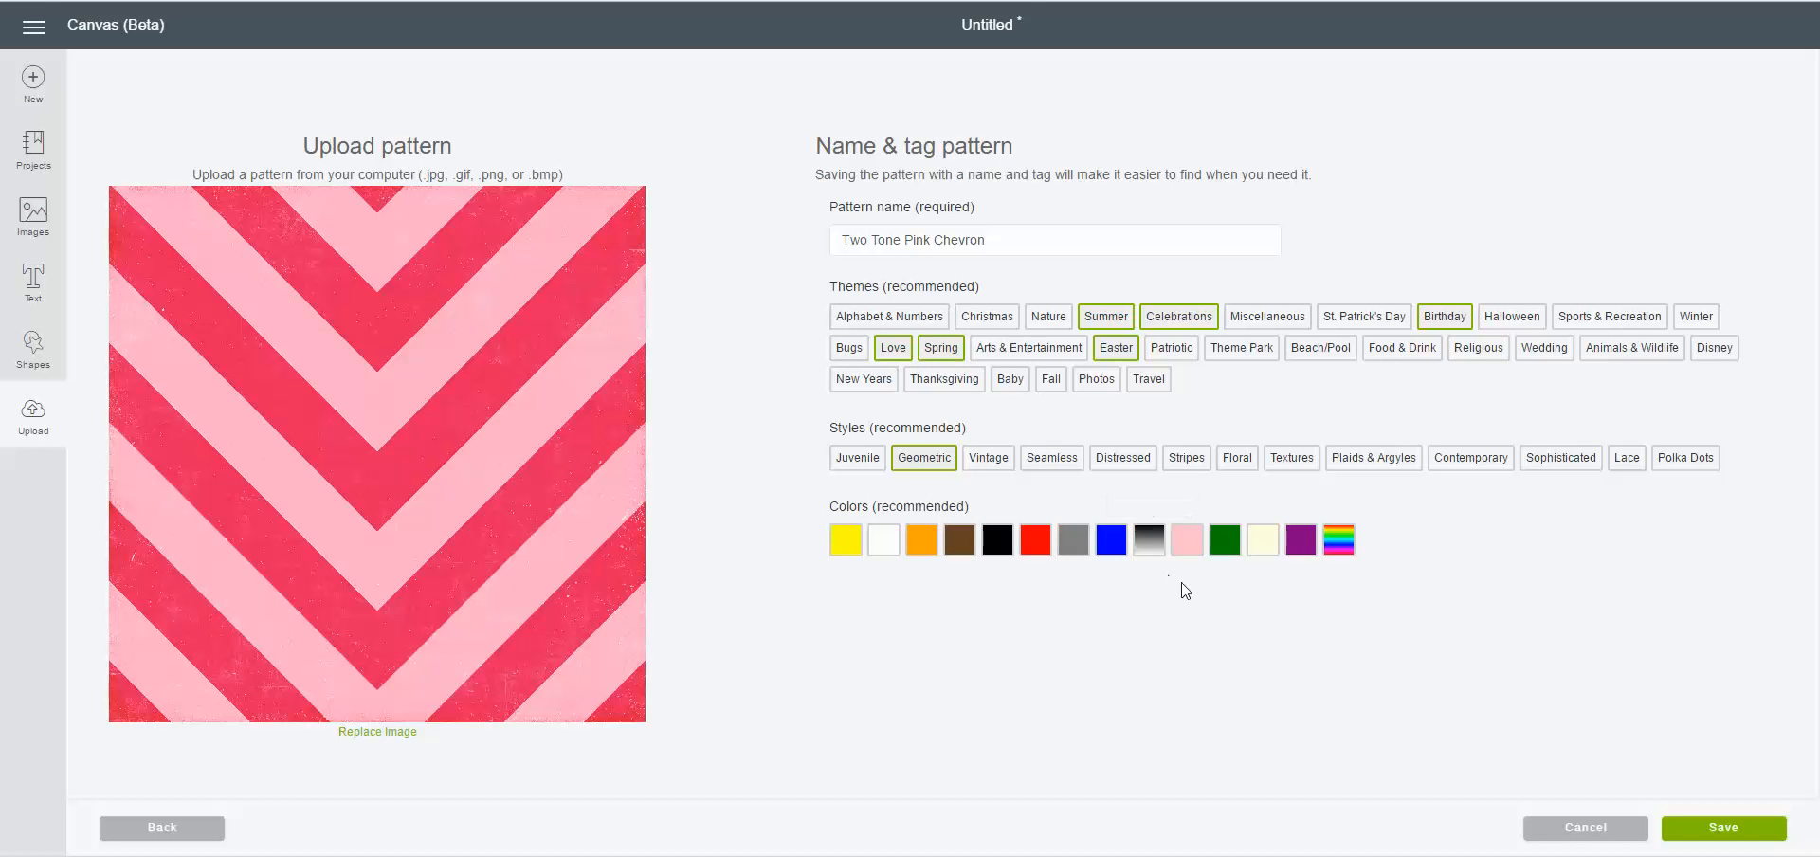
left_click(1194, 558)
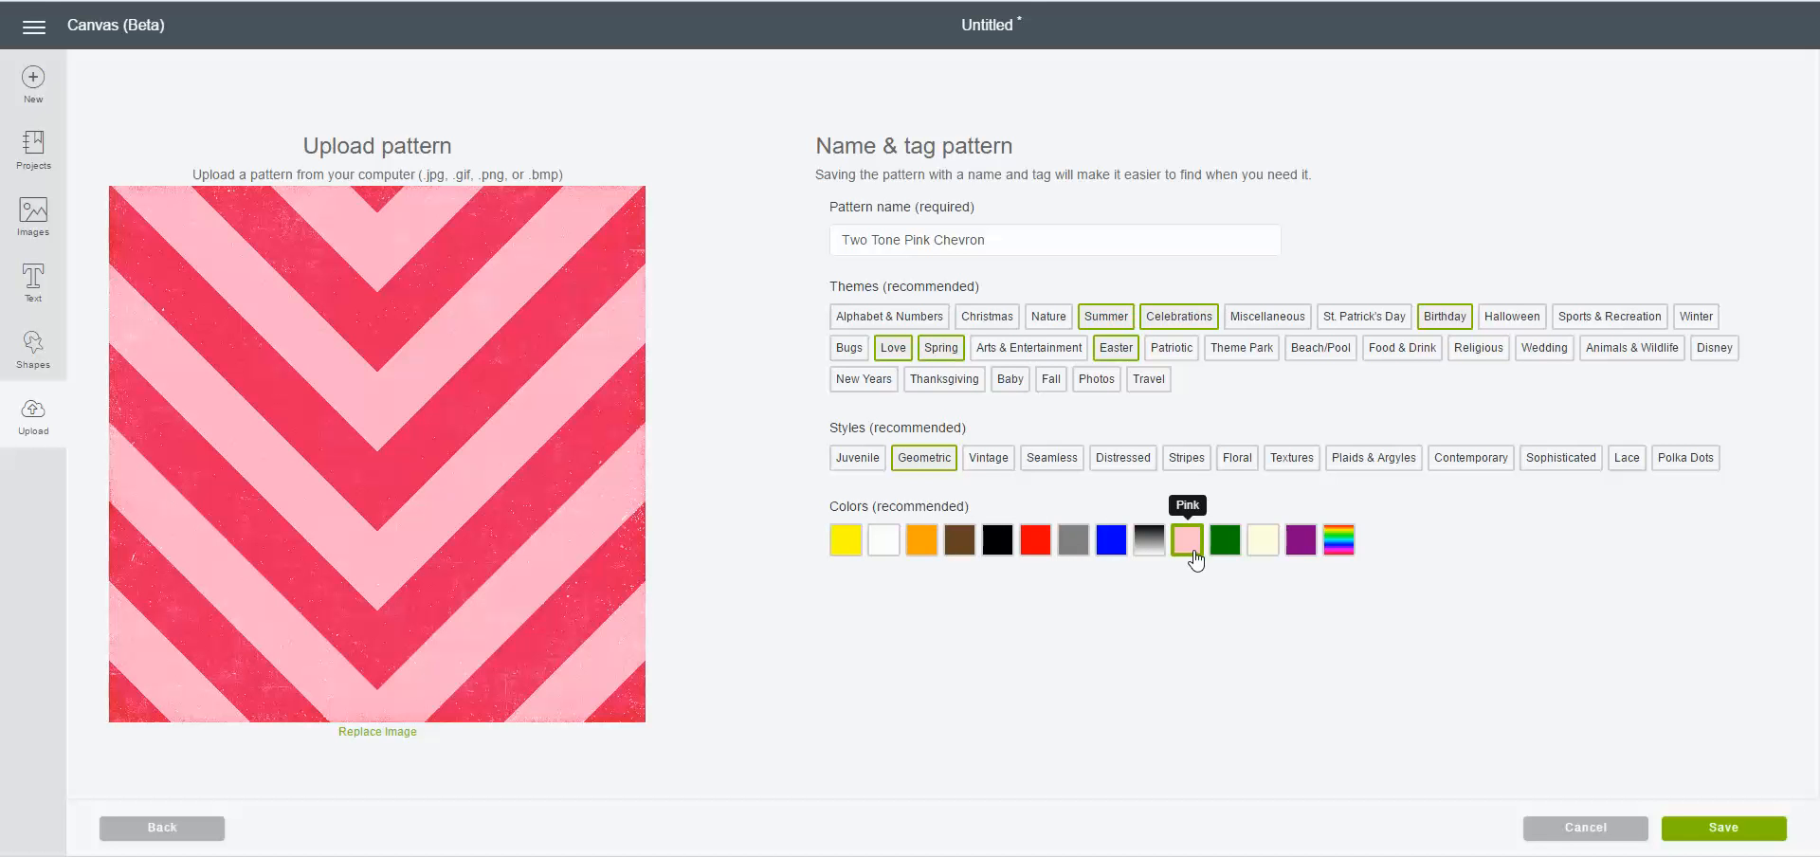
left_click(1347, 563)
left_click(1712, 834)
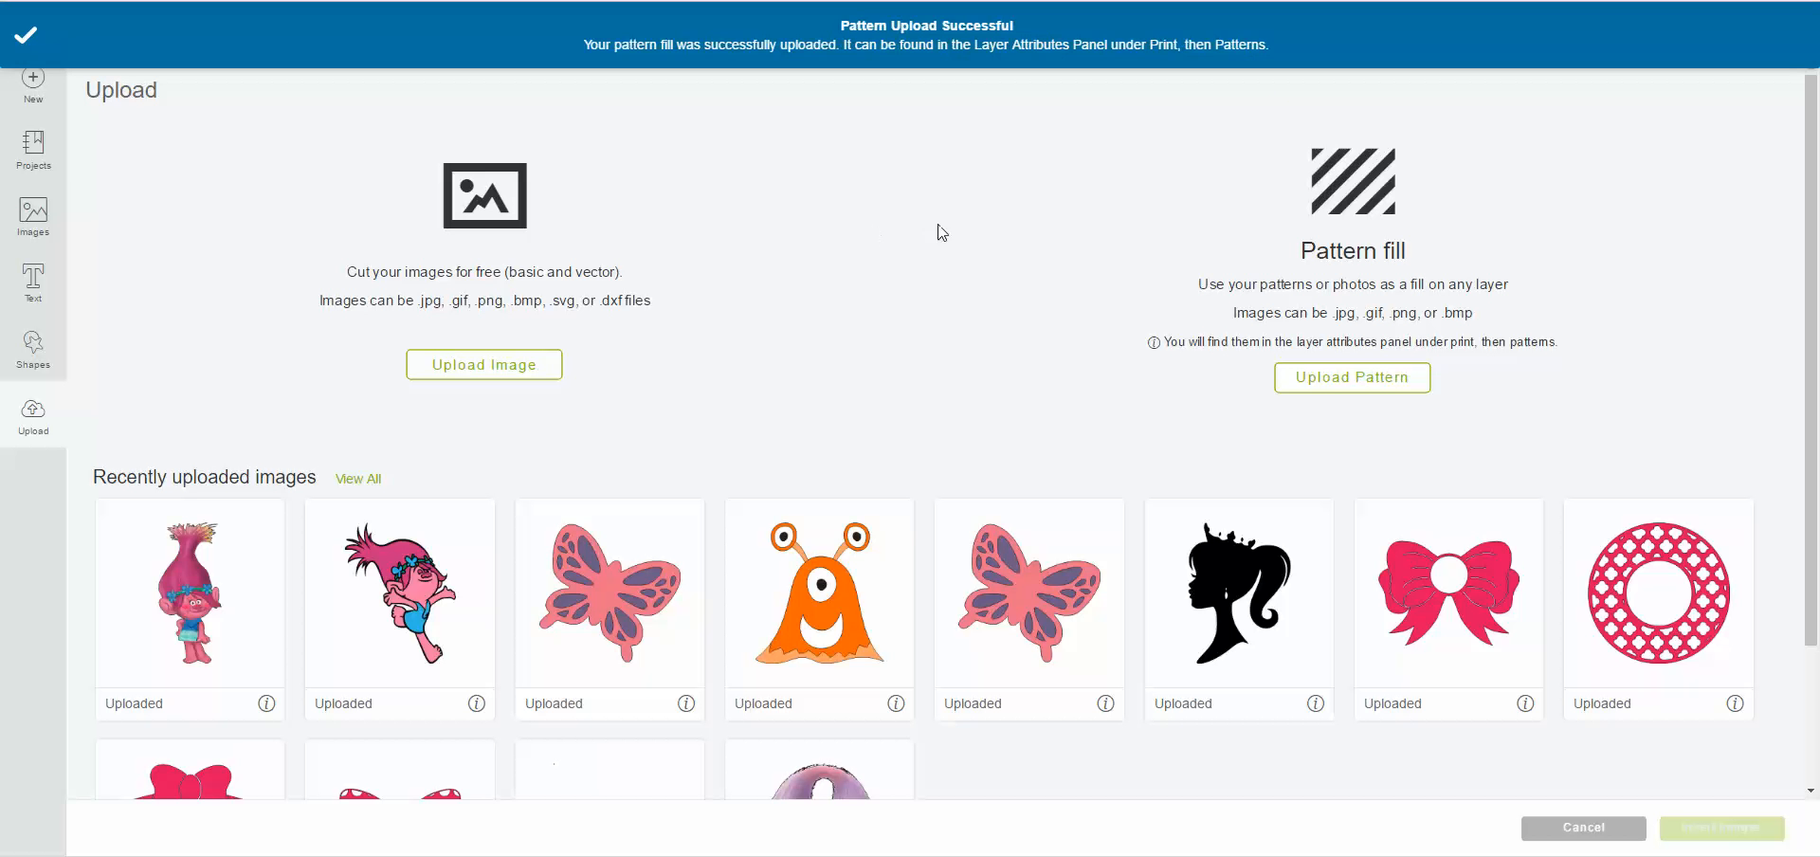
- Check the uploaded images library and start a new project, replacing the unsaved one on the canvas
left_click(34, 220)
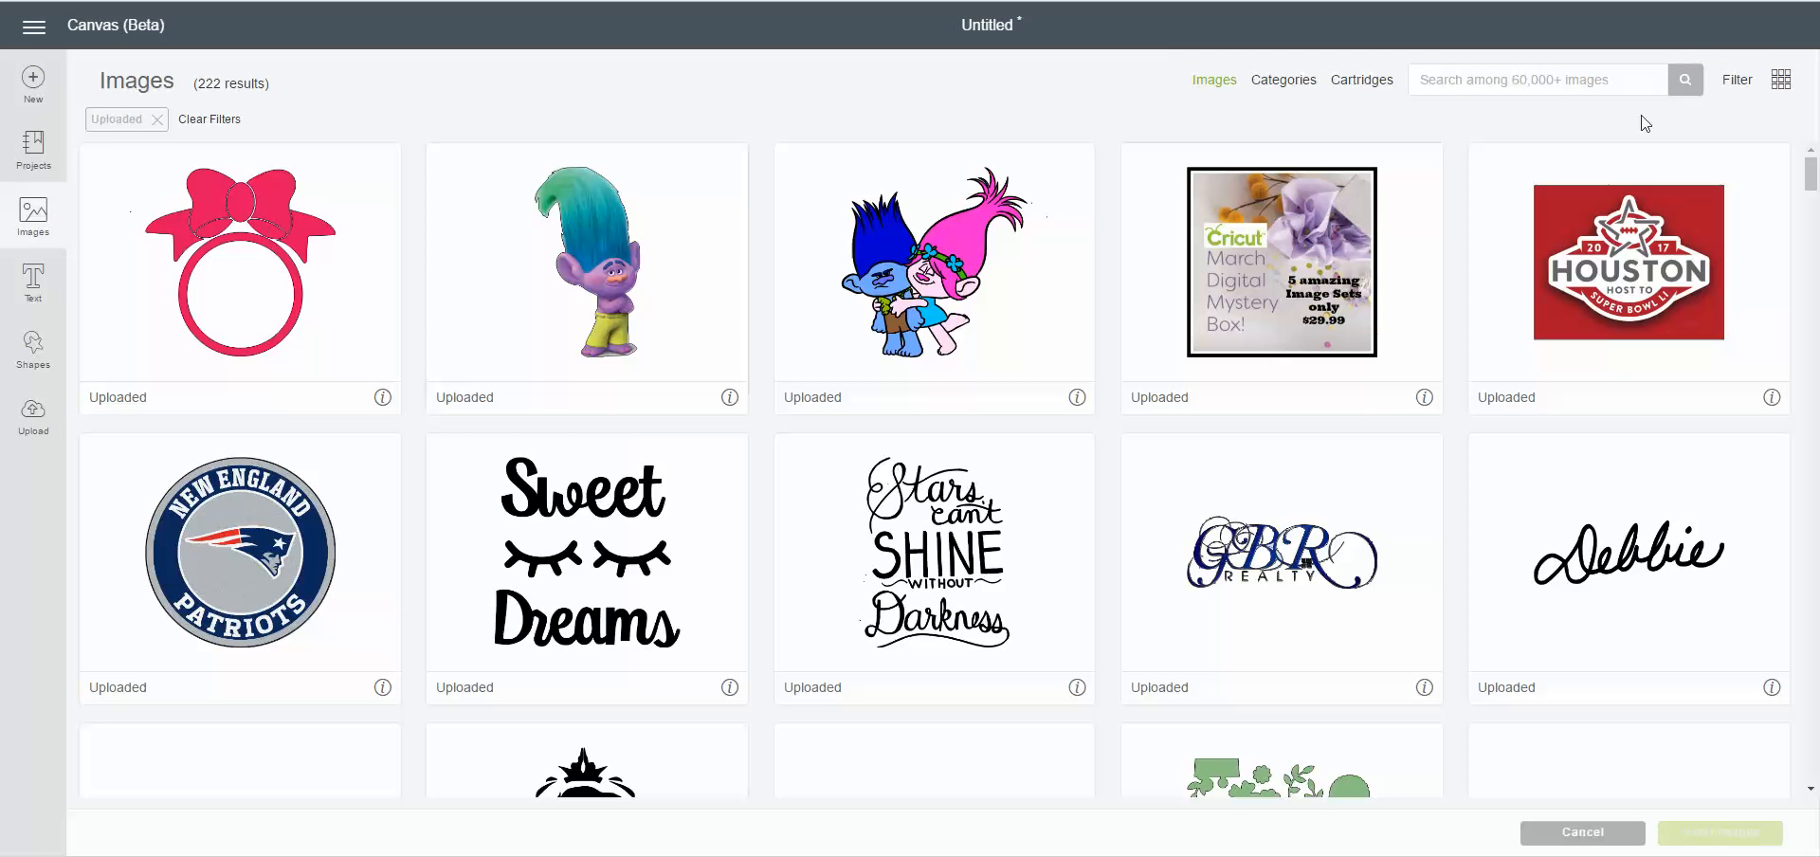
left_click(33, 80)
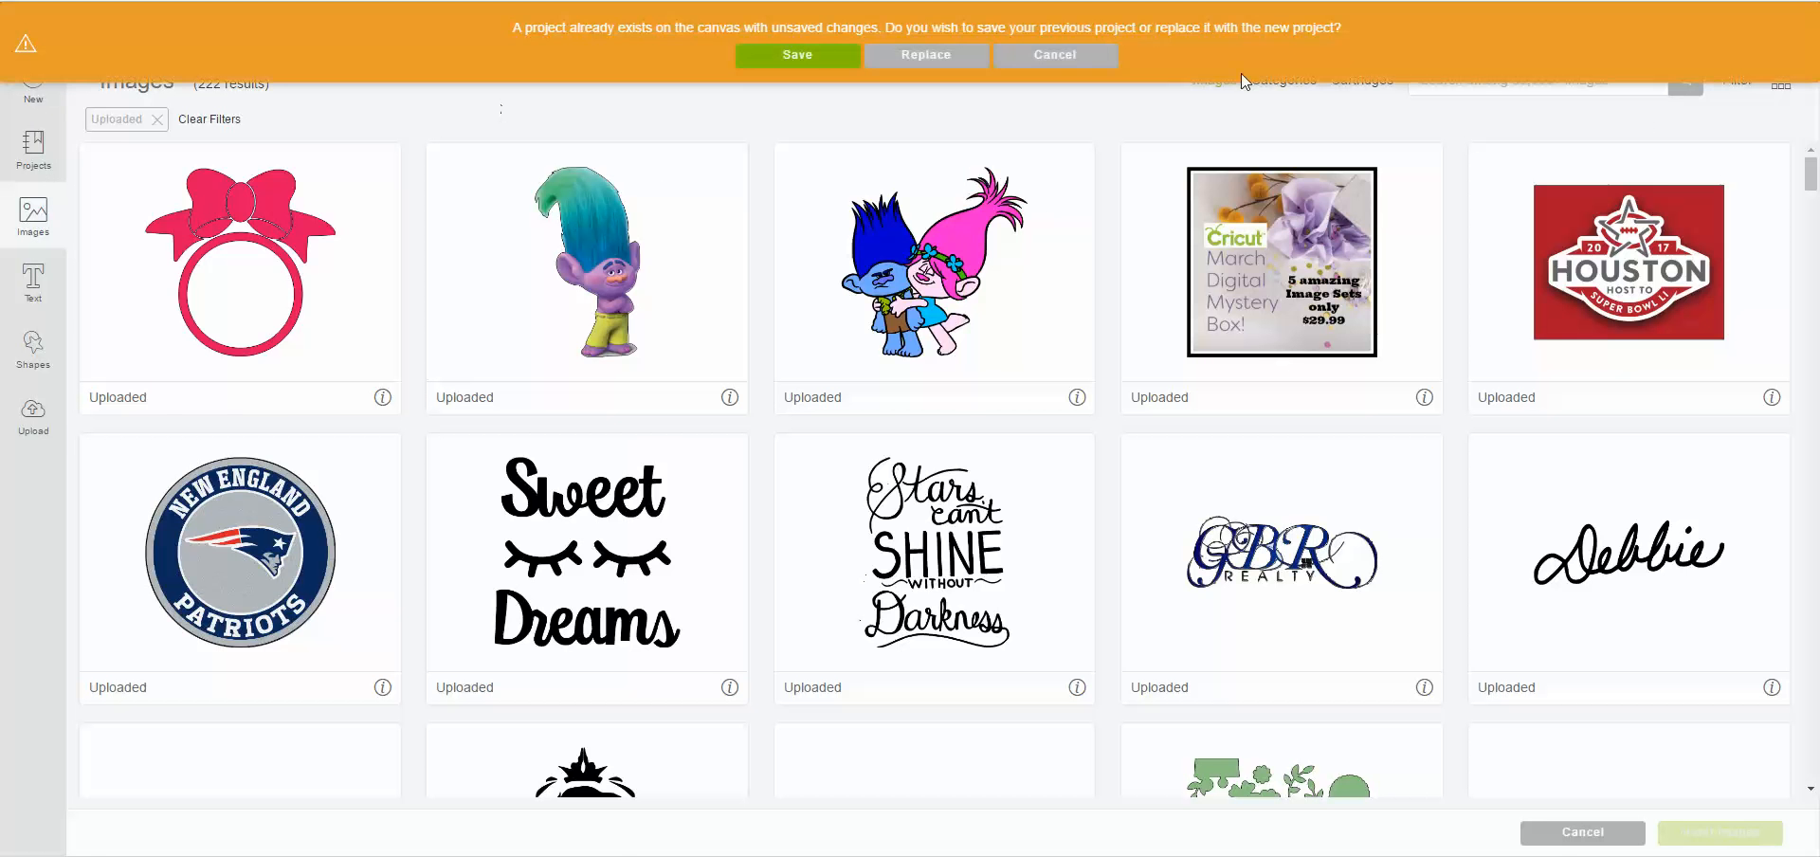
left_click(925, 57)
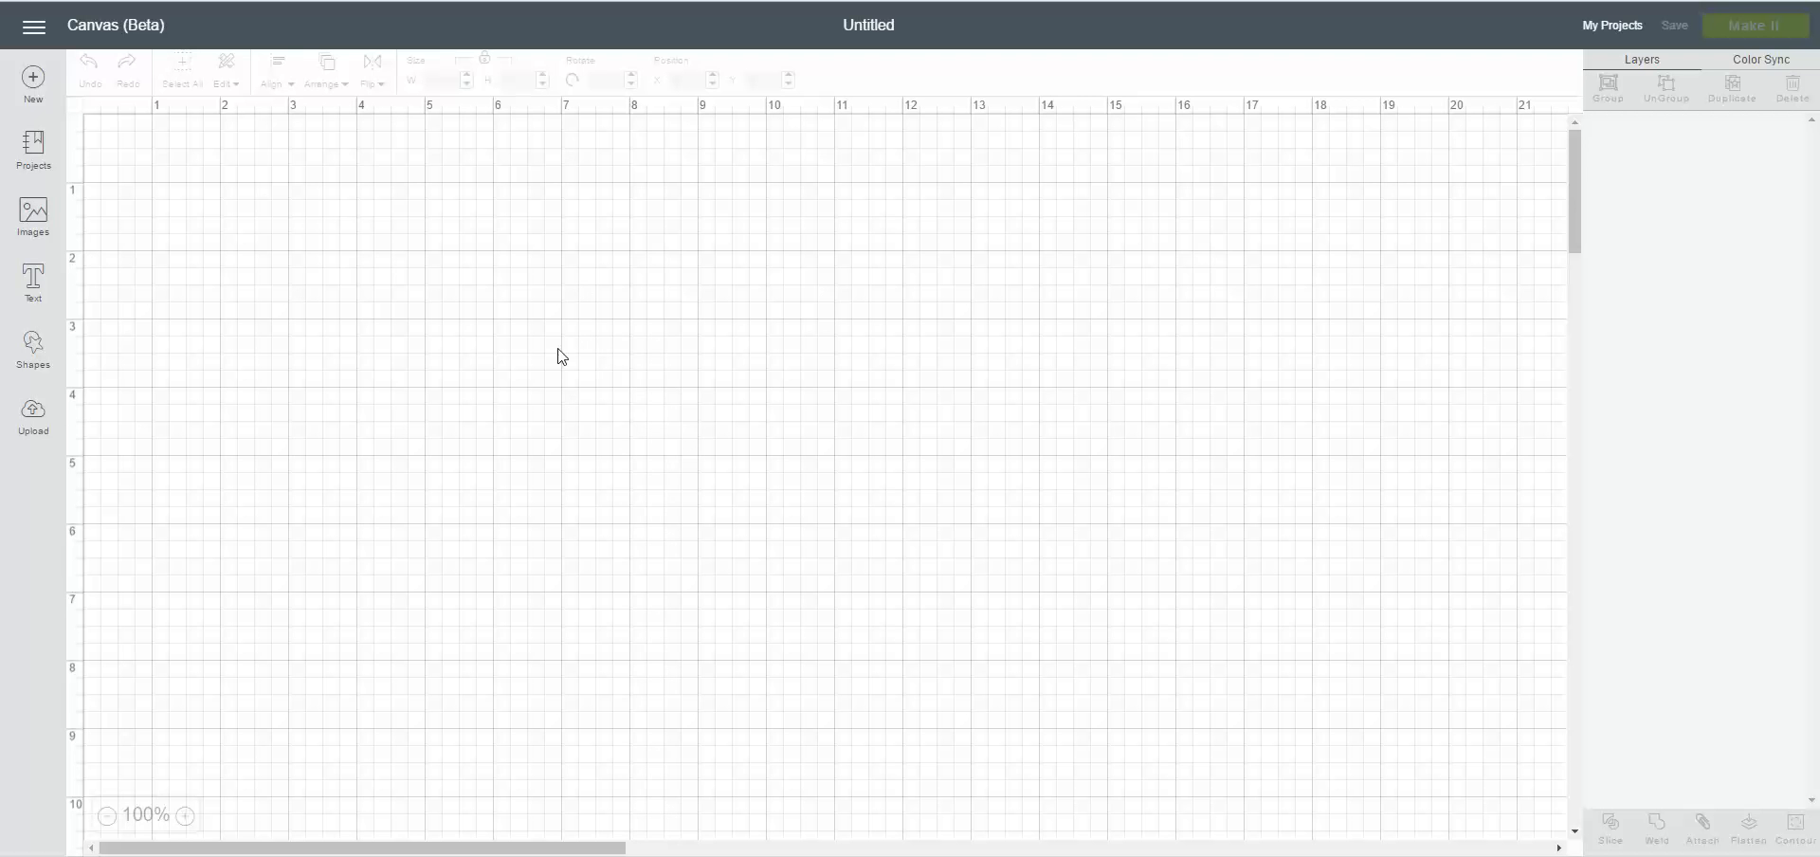
- Insert the red butterfly gift box from the image library onto the canvas
left_click(33, 216)
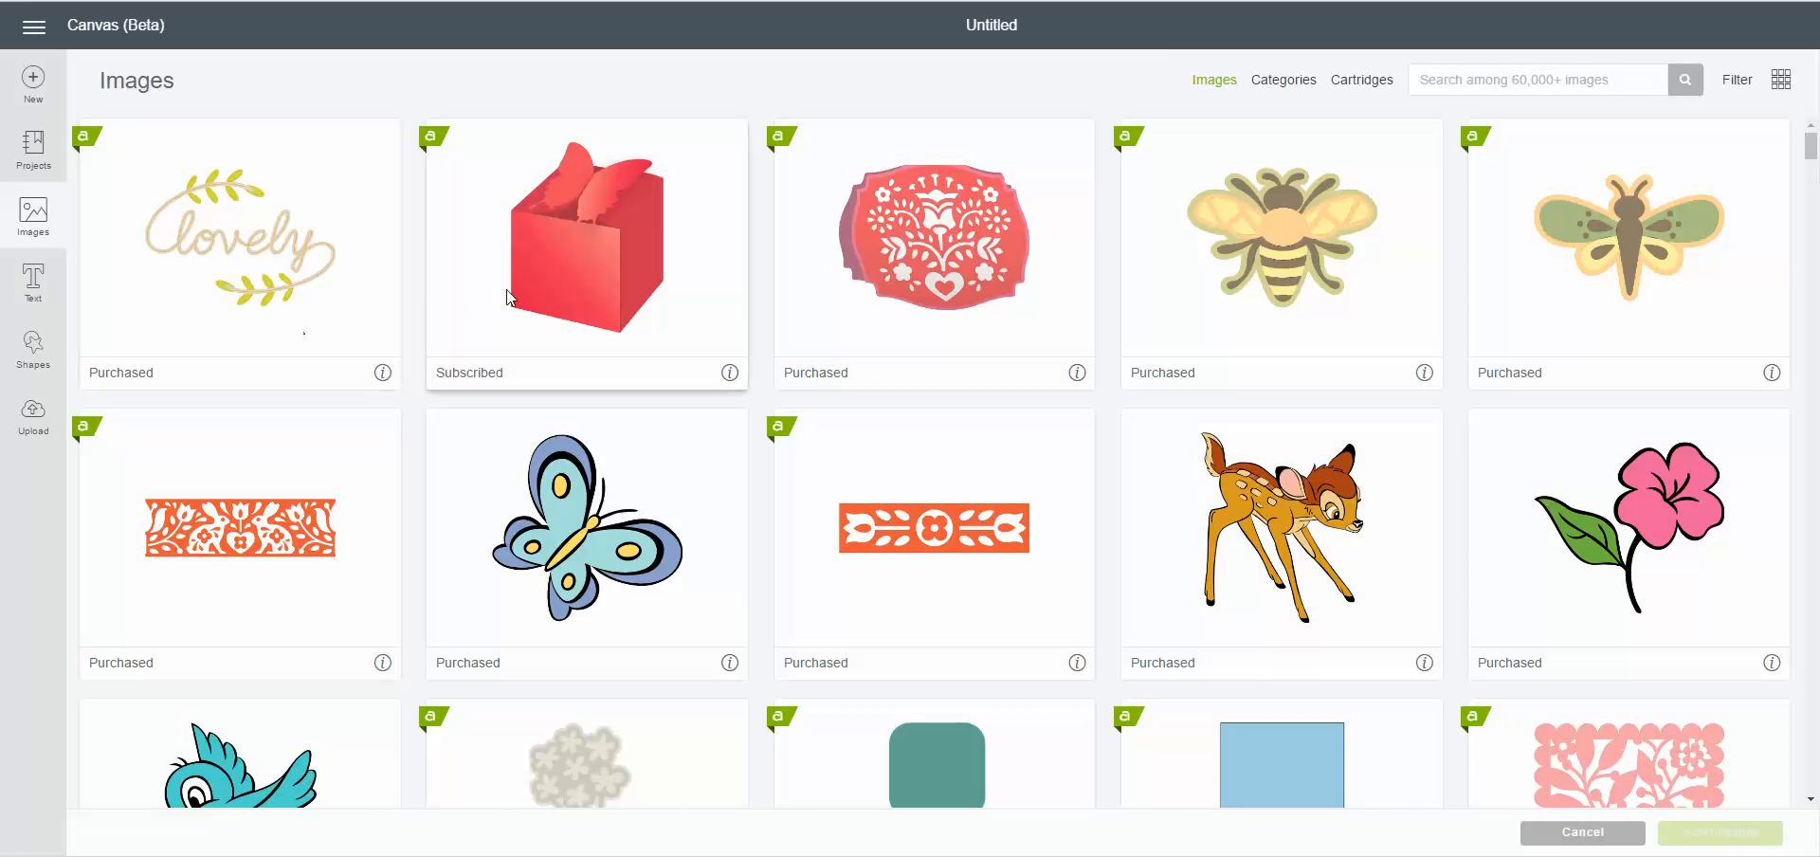
left_click(582, 276)
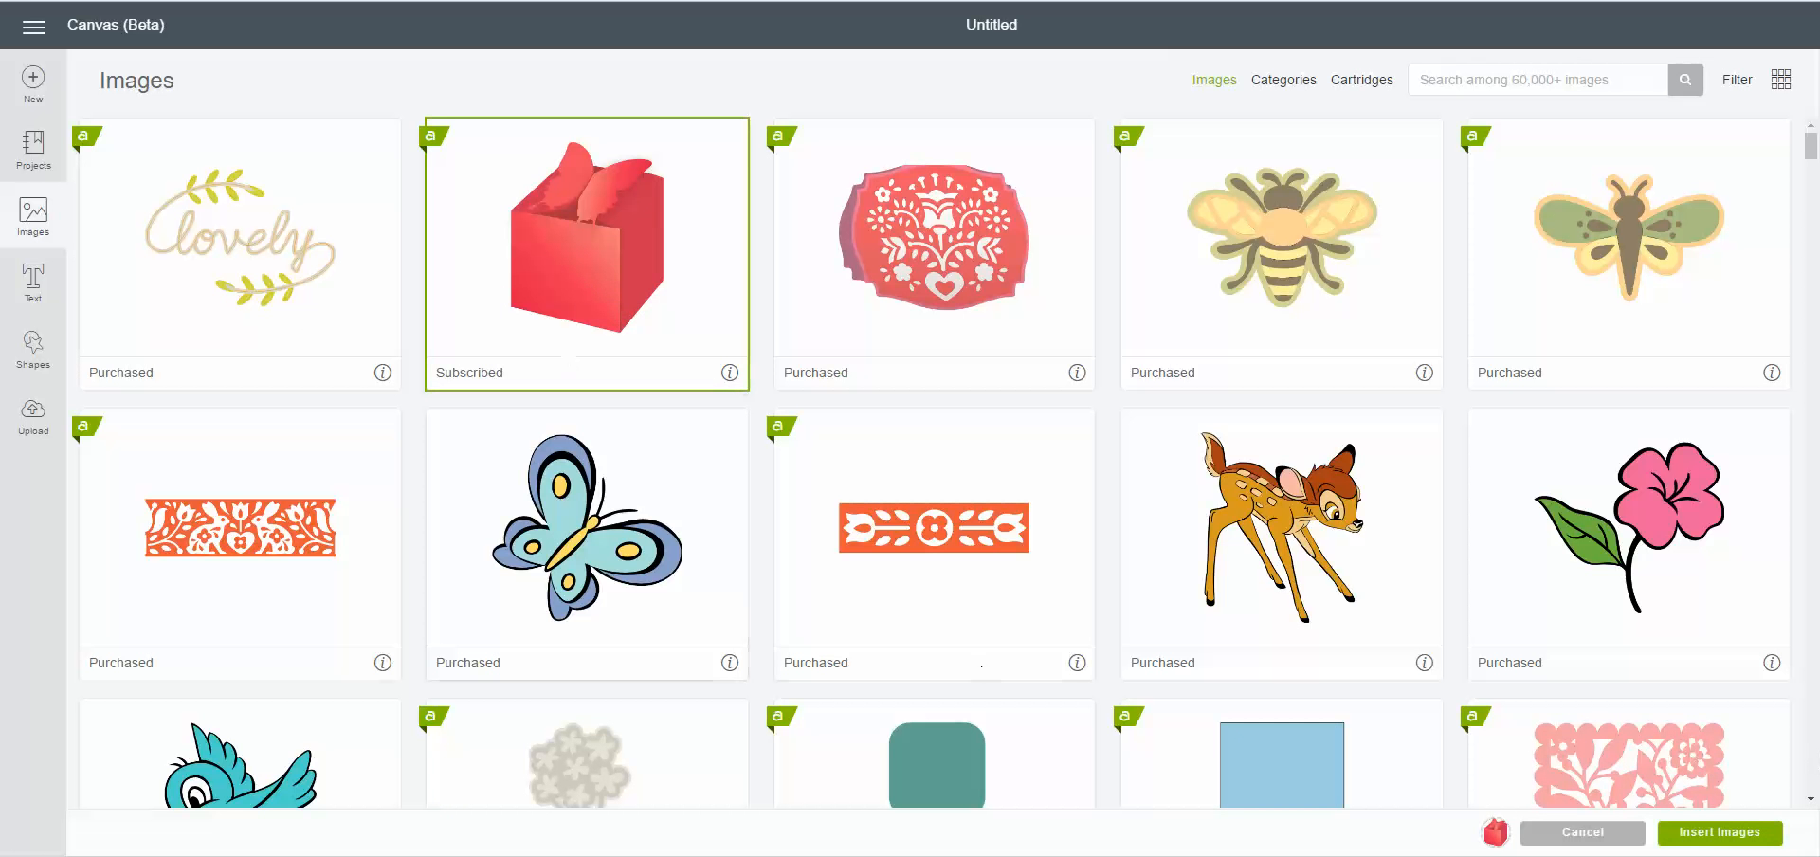
left_click(1709, 838)
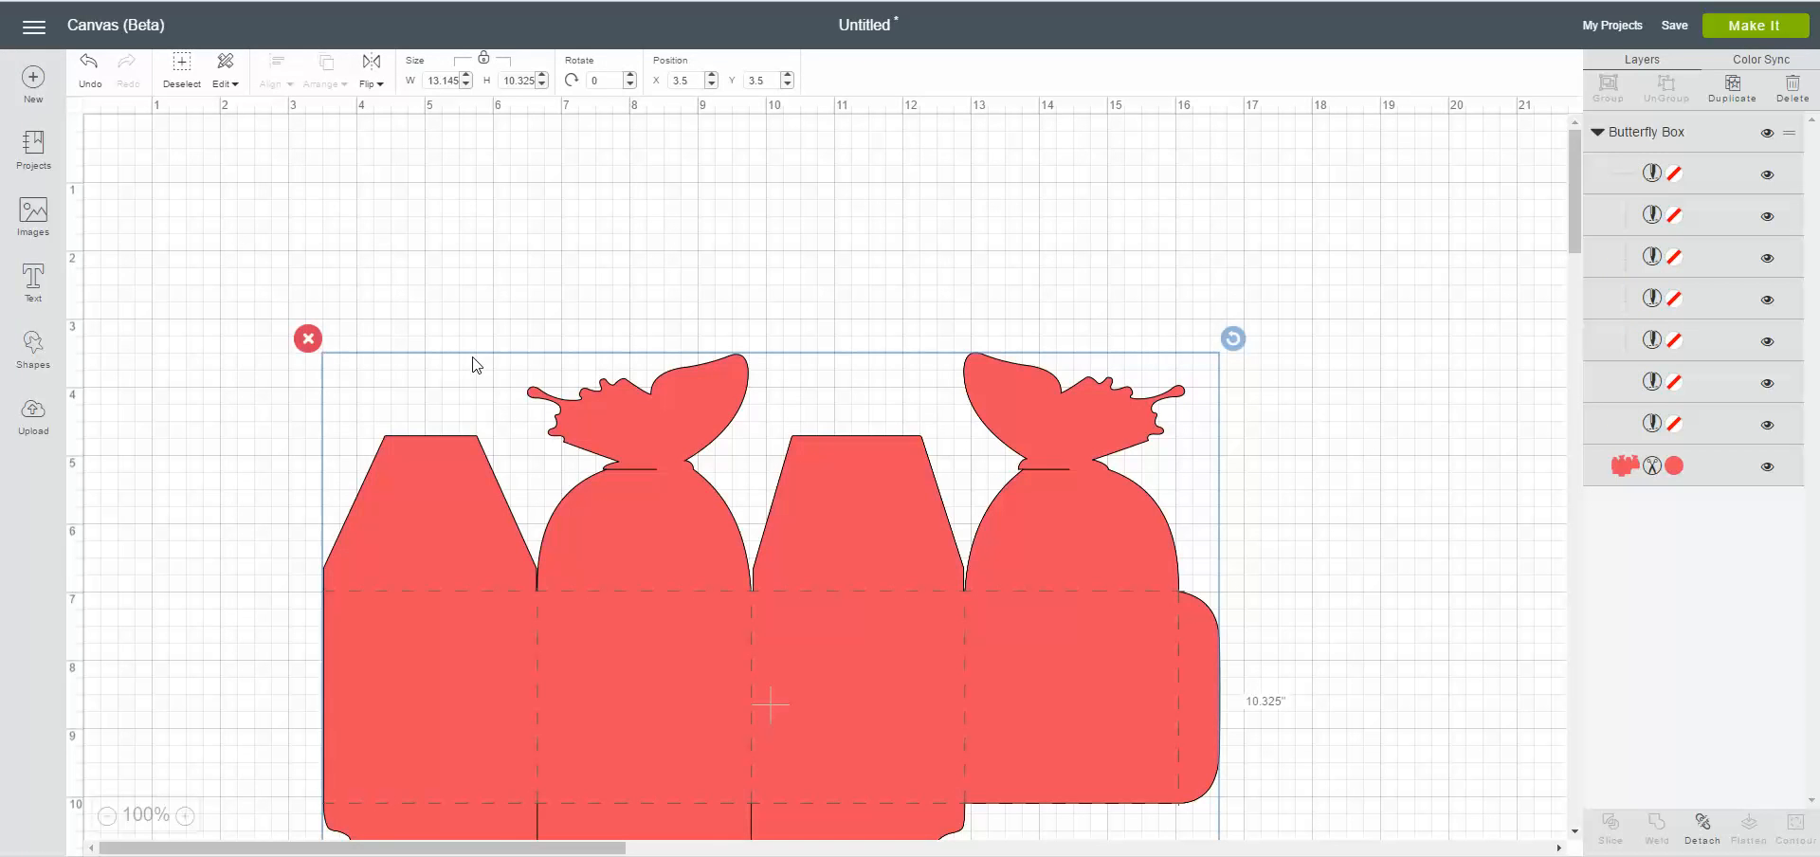
- Scale the butterfly box down to about 9.59 × 7.53 in and place it near the canvas's upper-left corner, at about X 0.625, Y 0.445
left_click_drag(988, 633, 783, 440)
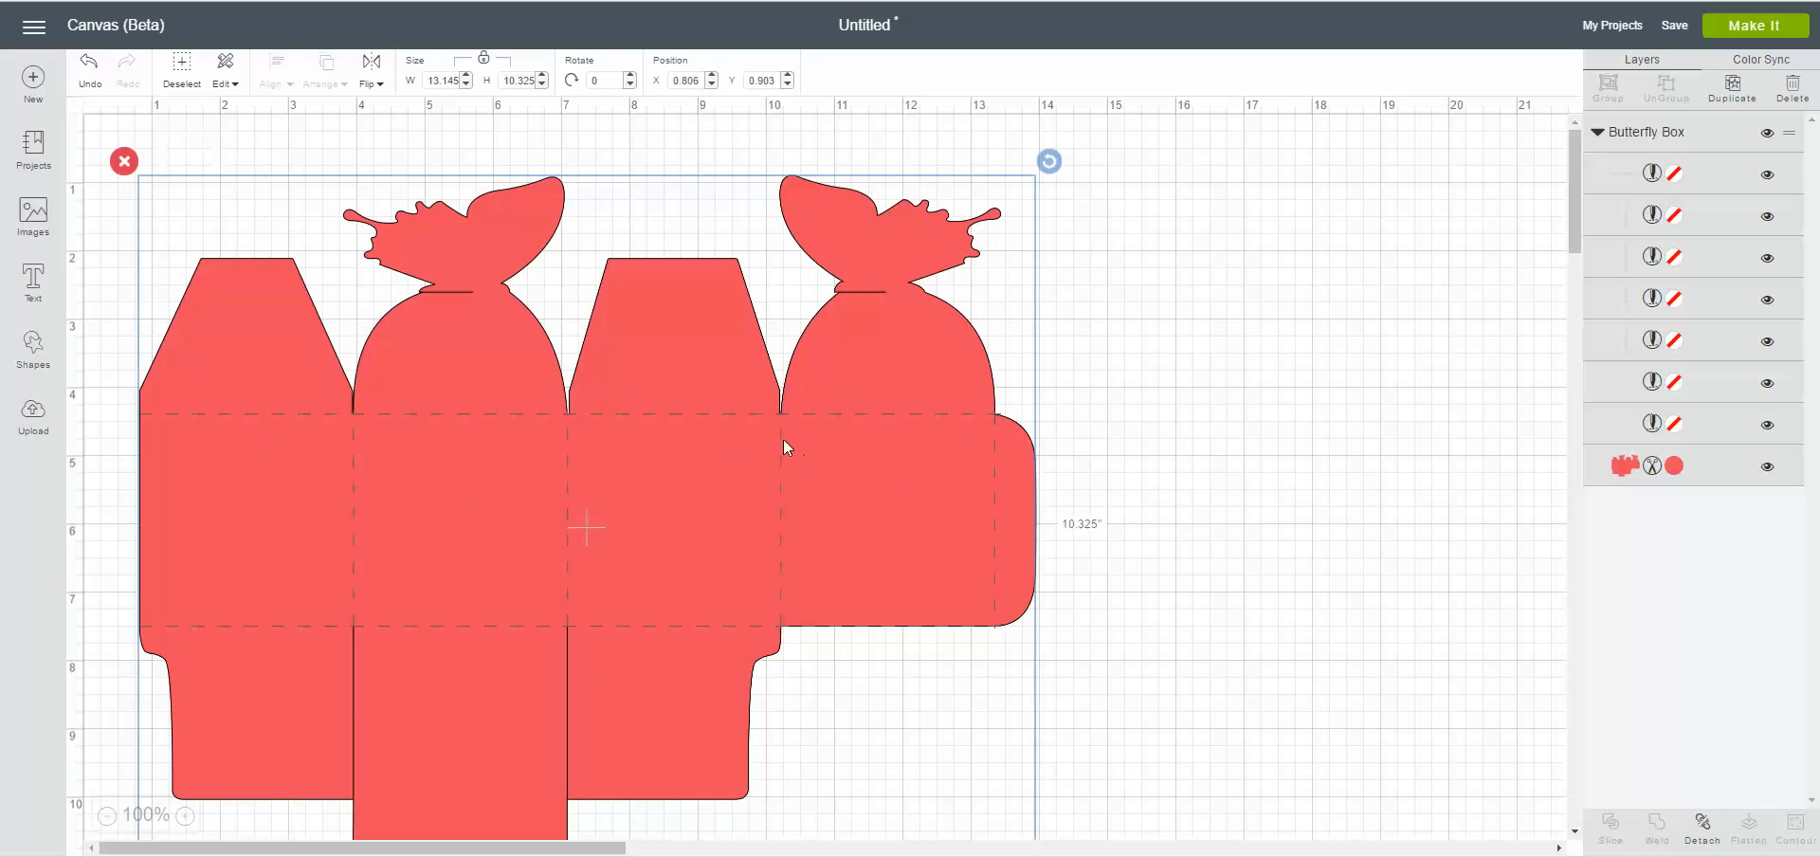
scroll(652, 537, "down", 4)
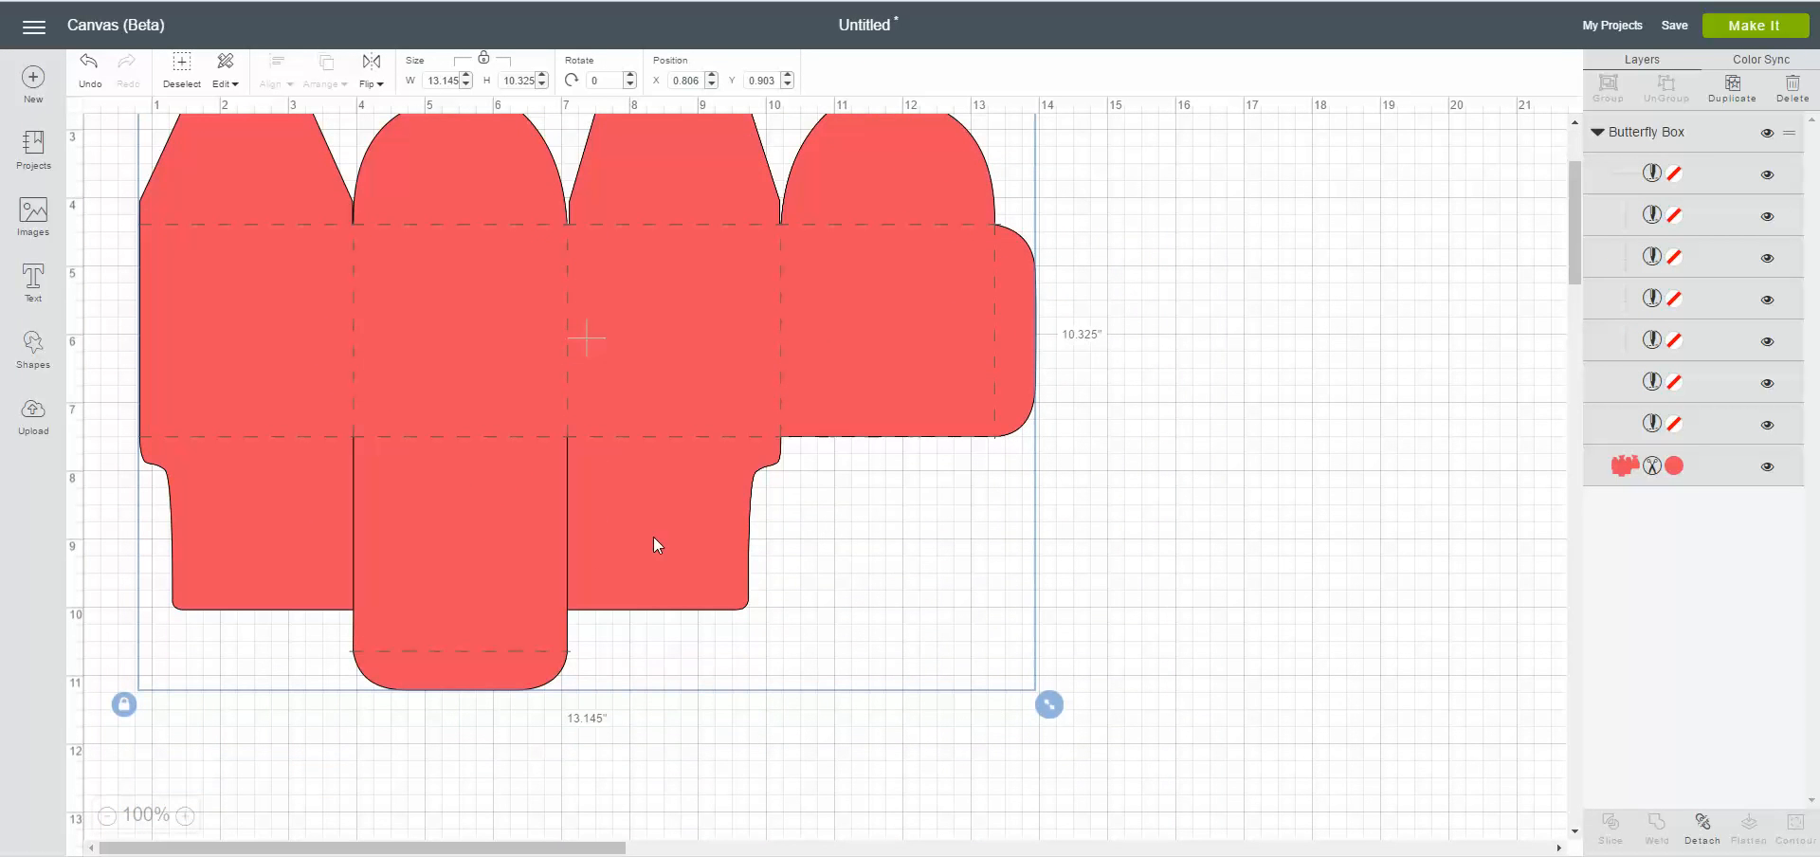
scroll(652, 537, "up", 2)
scroll(652, 536, "up", 2)
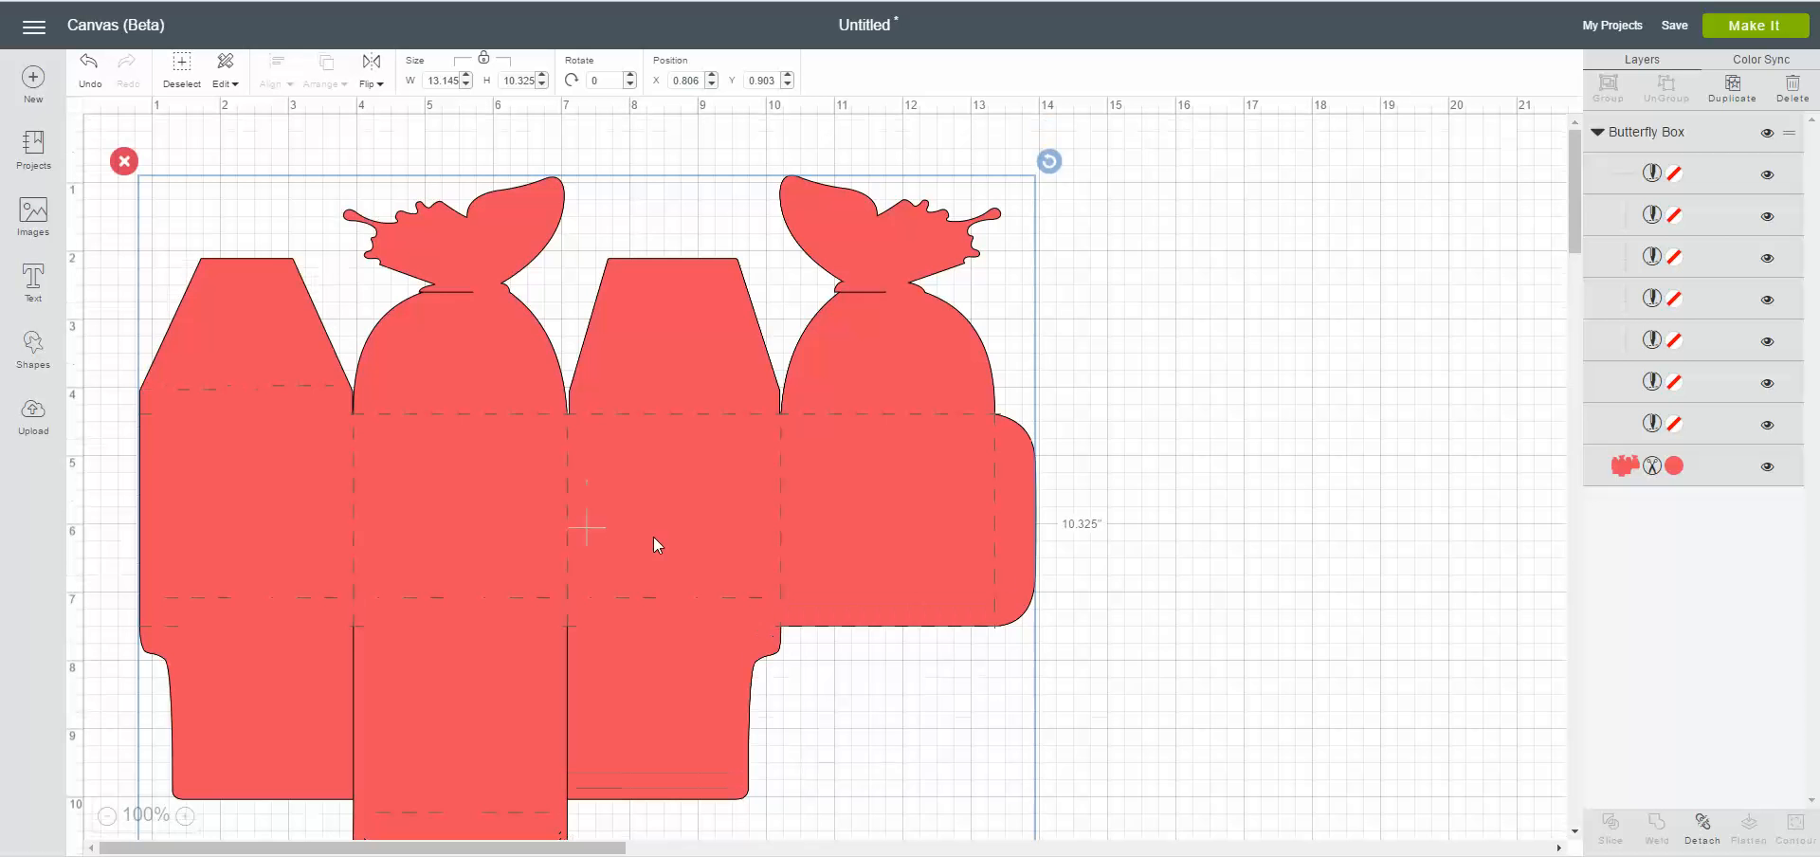
scroll(652, 536, "down", 4)
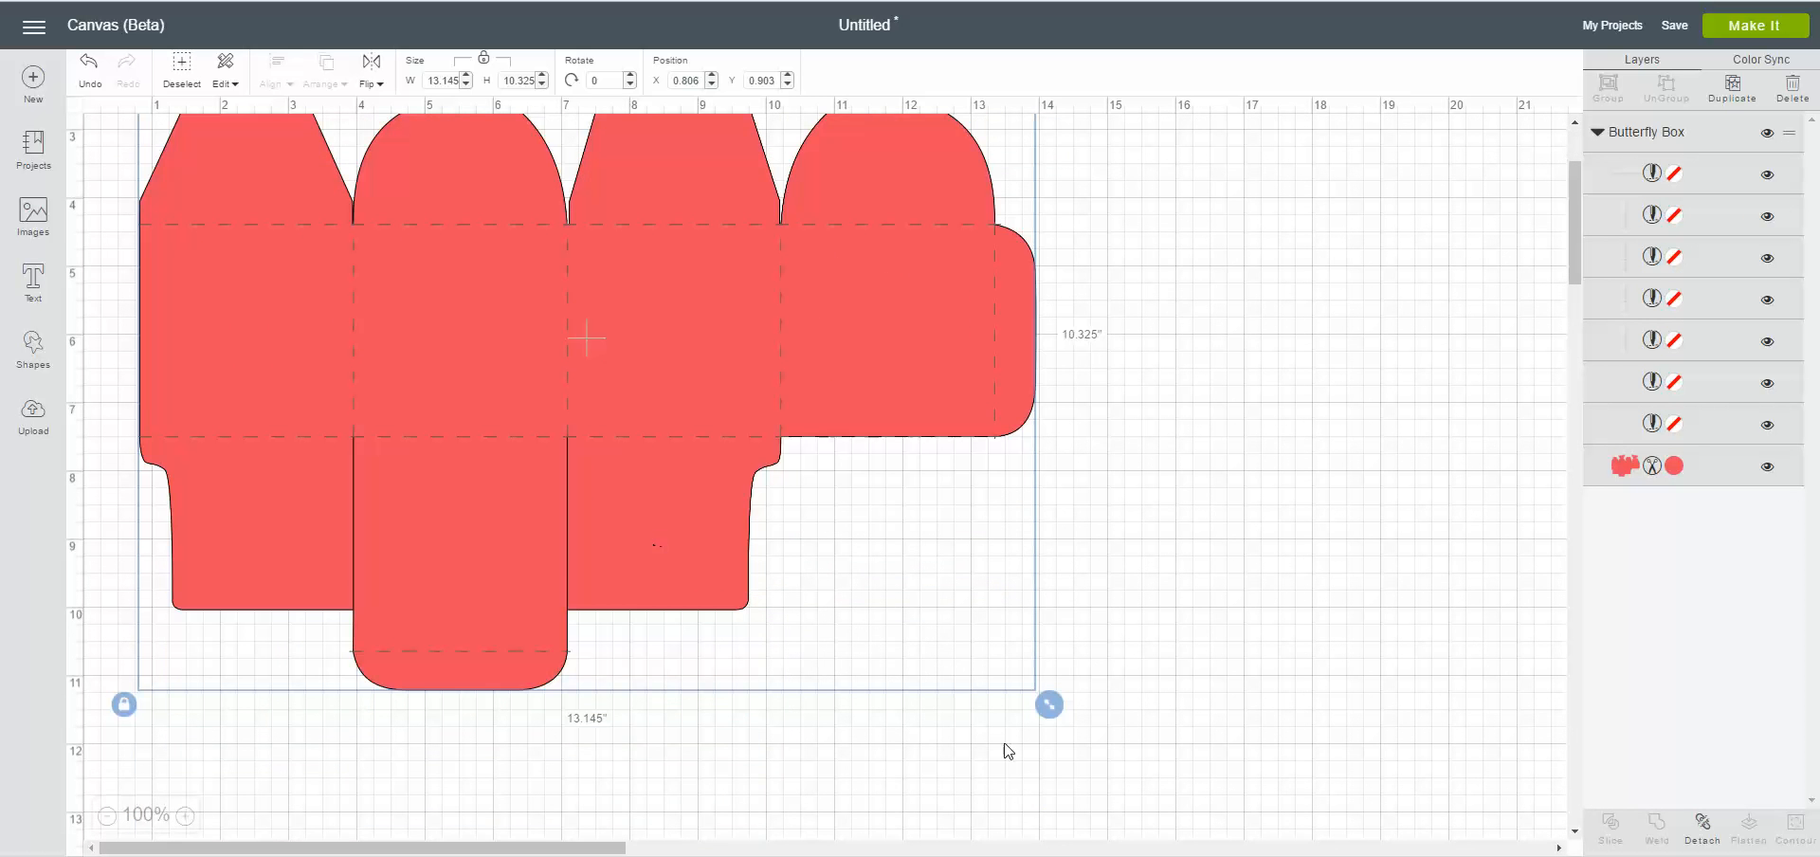
left_click_drag(1047, 702, 728, 453)
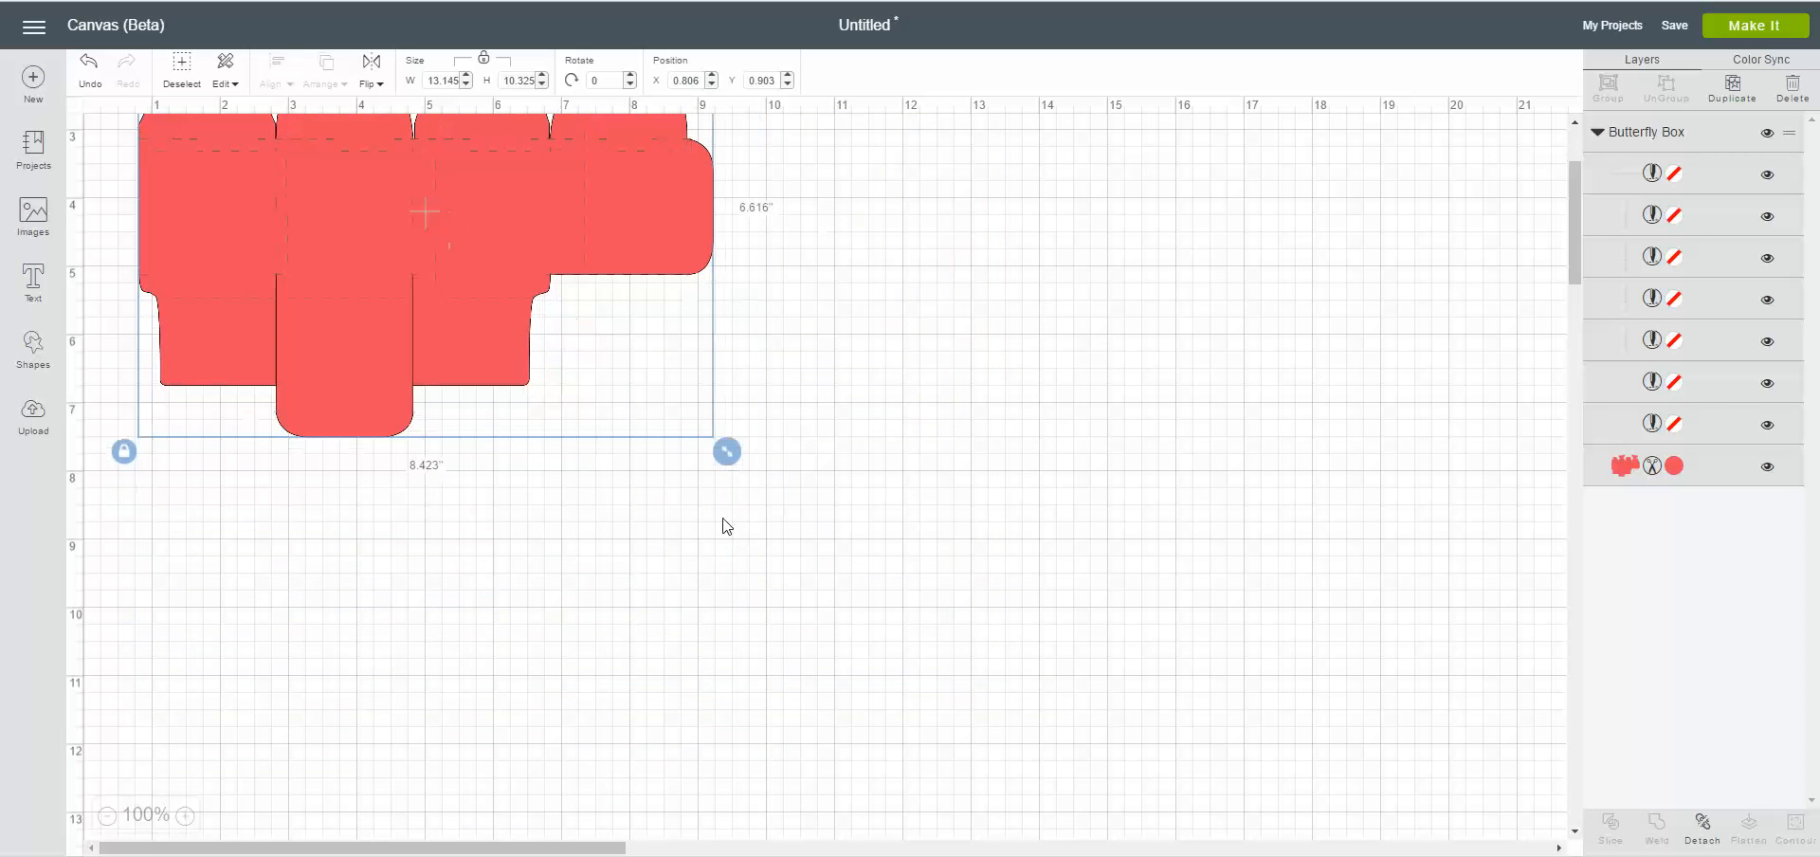
scroll(834, 494, "up", 4)
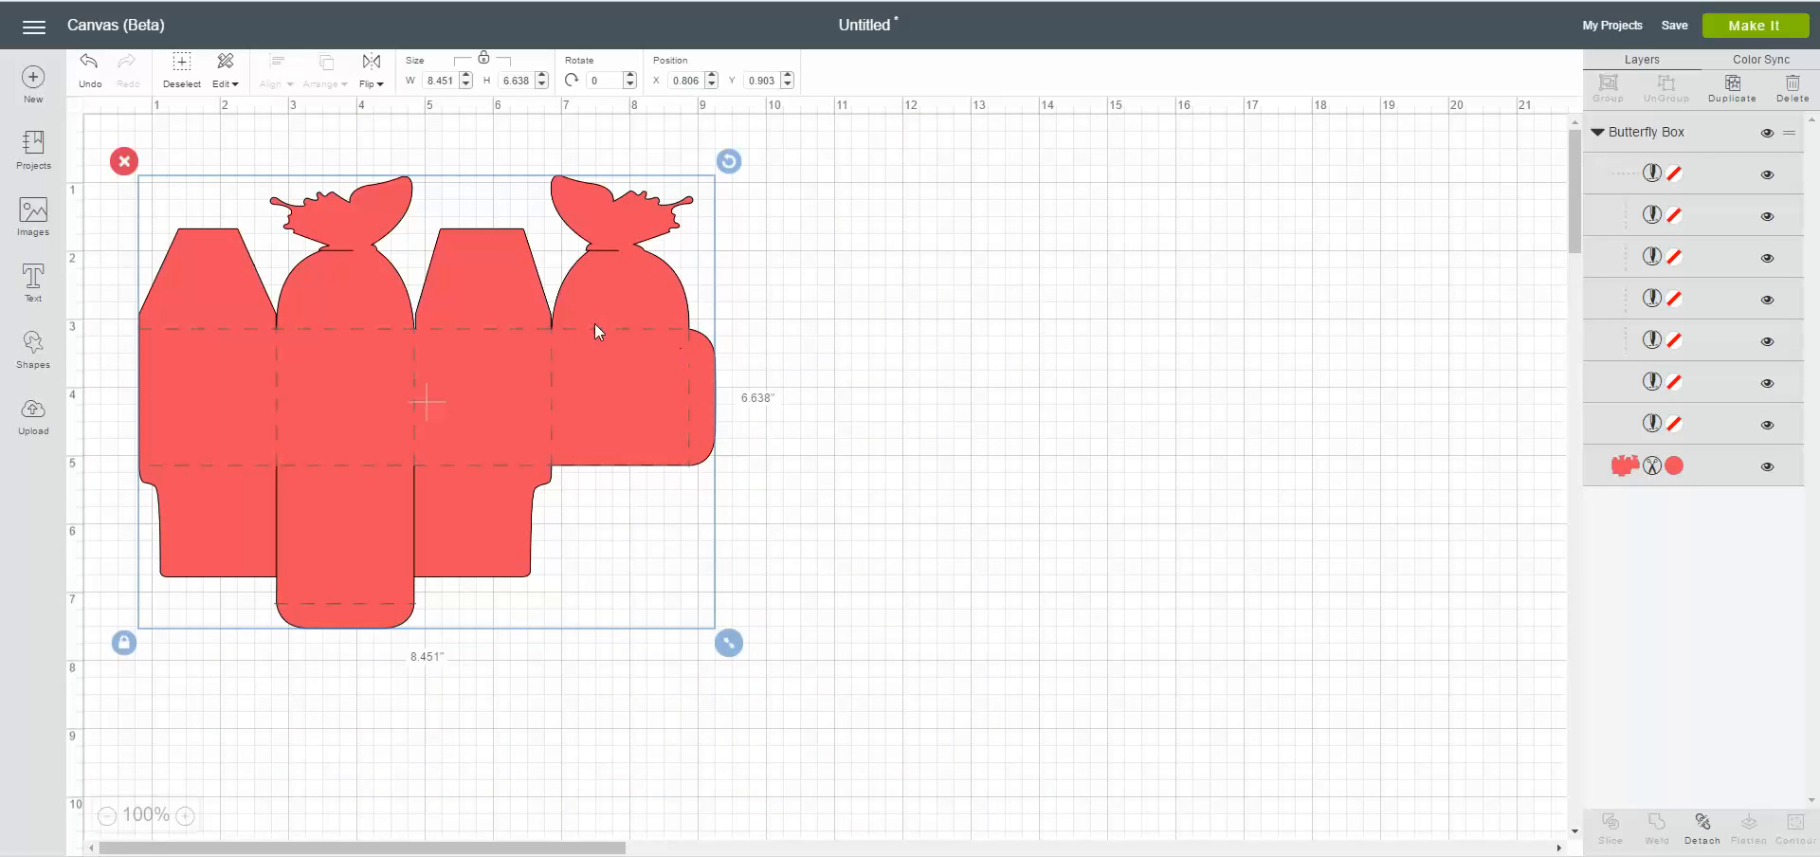
left_click_drag(594, 329, 578, 324)
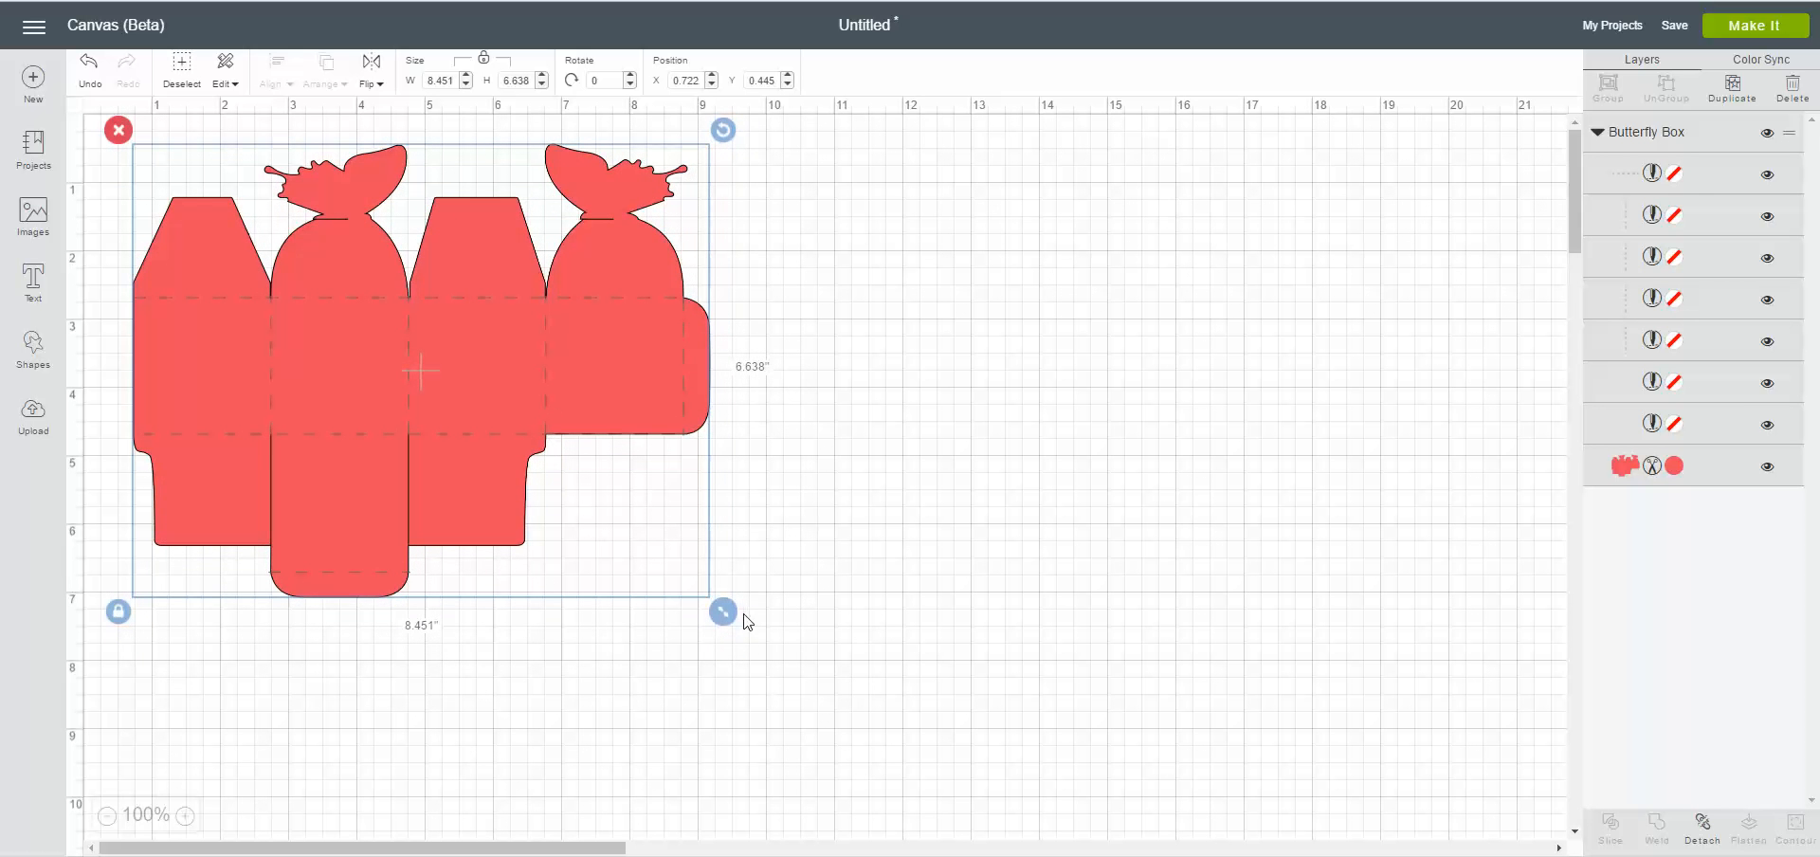
left_click_drag(723, 615, 801, 674)
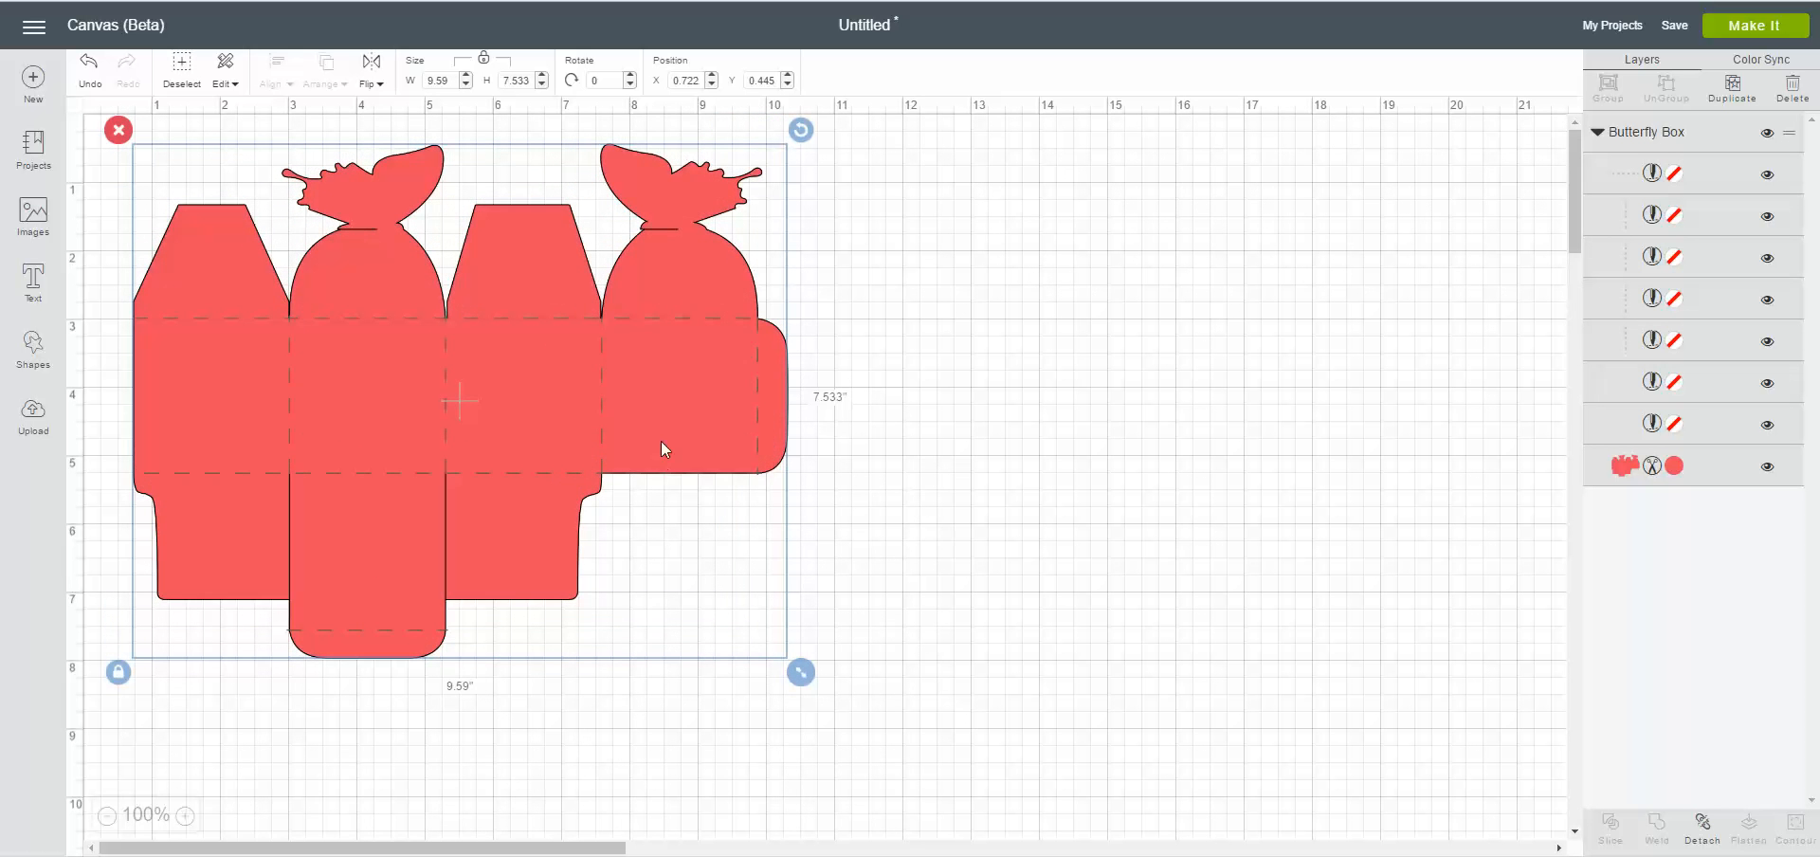
left_click_drag(656, 440, 652, 439)
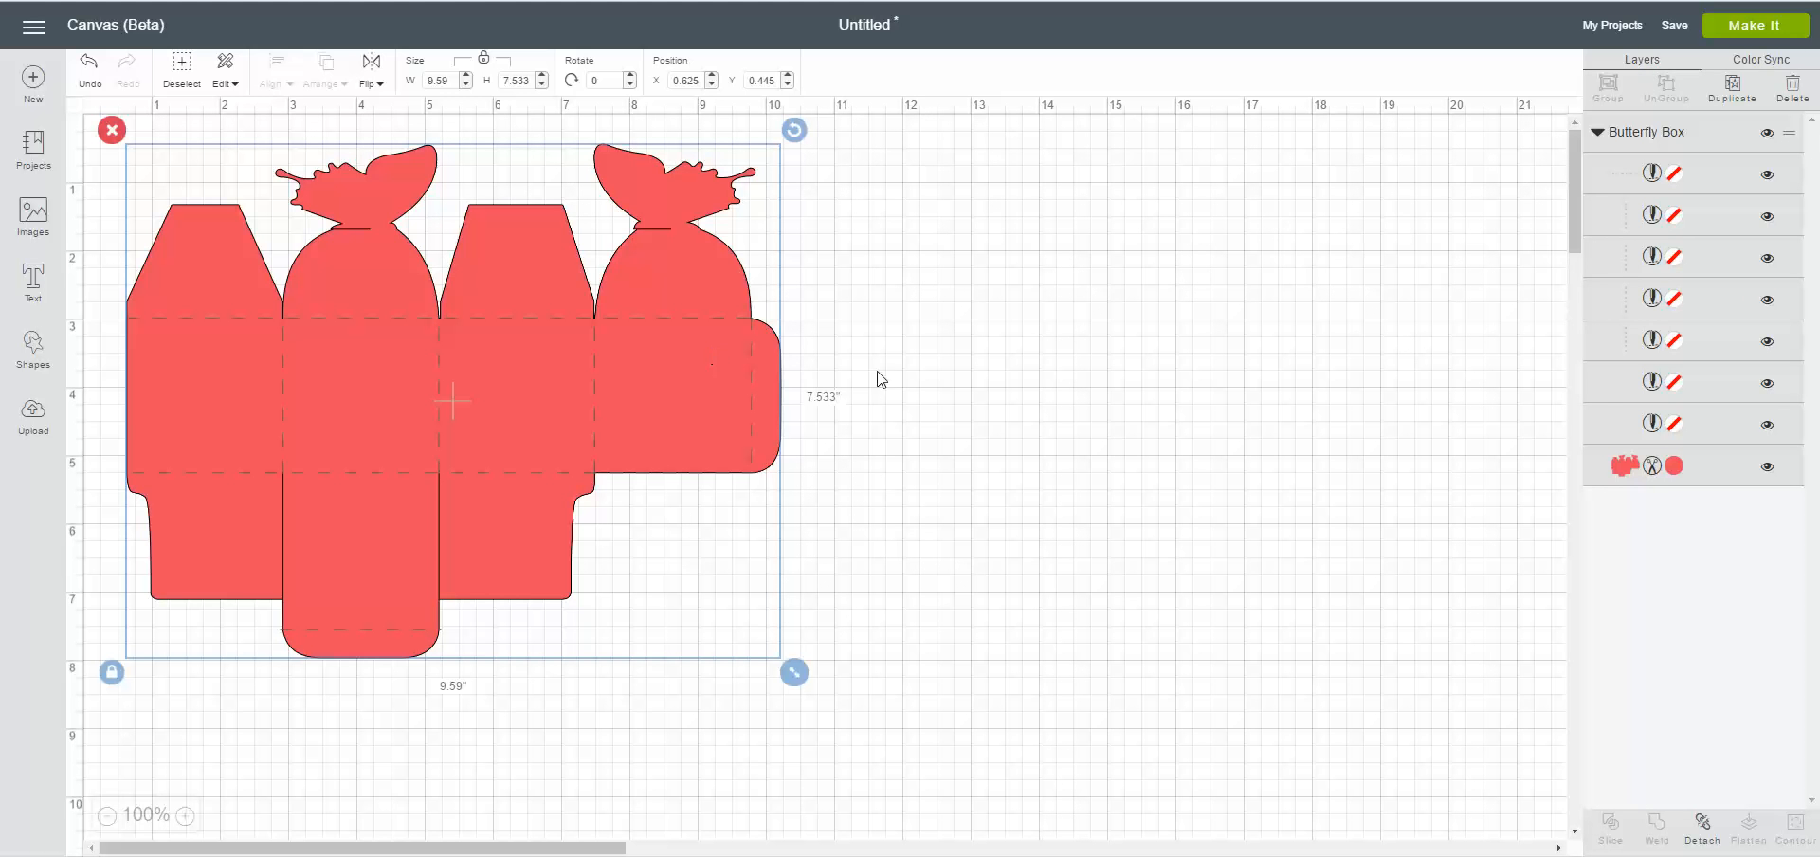
- Change the butterfly box's cut layer to Print, try several basic colors, and settle on teal
left_click(1624, 466)
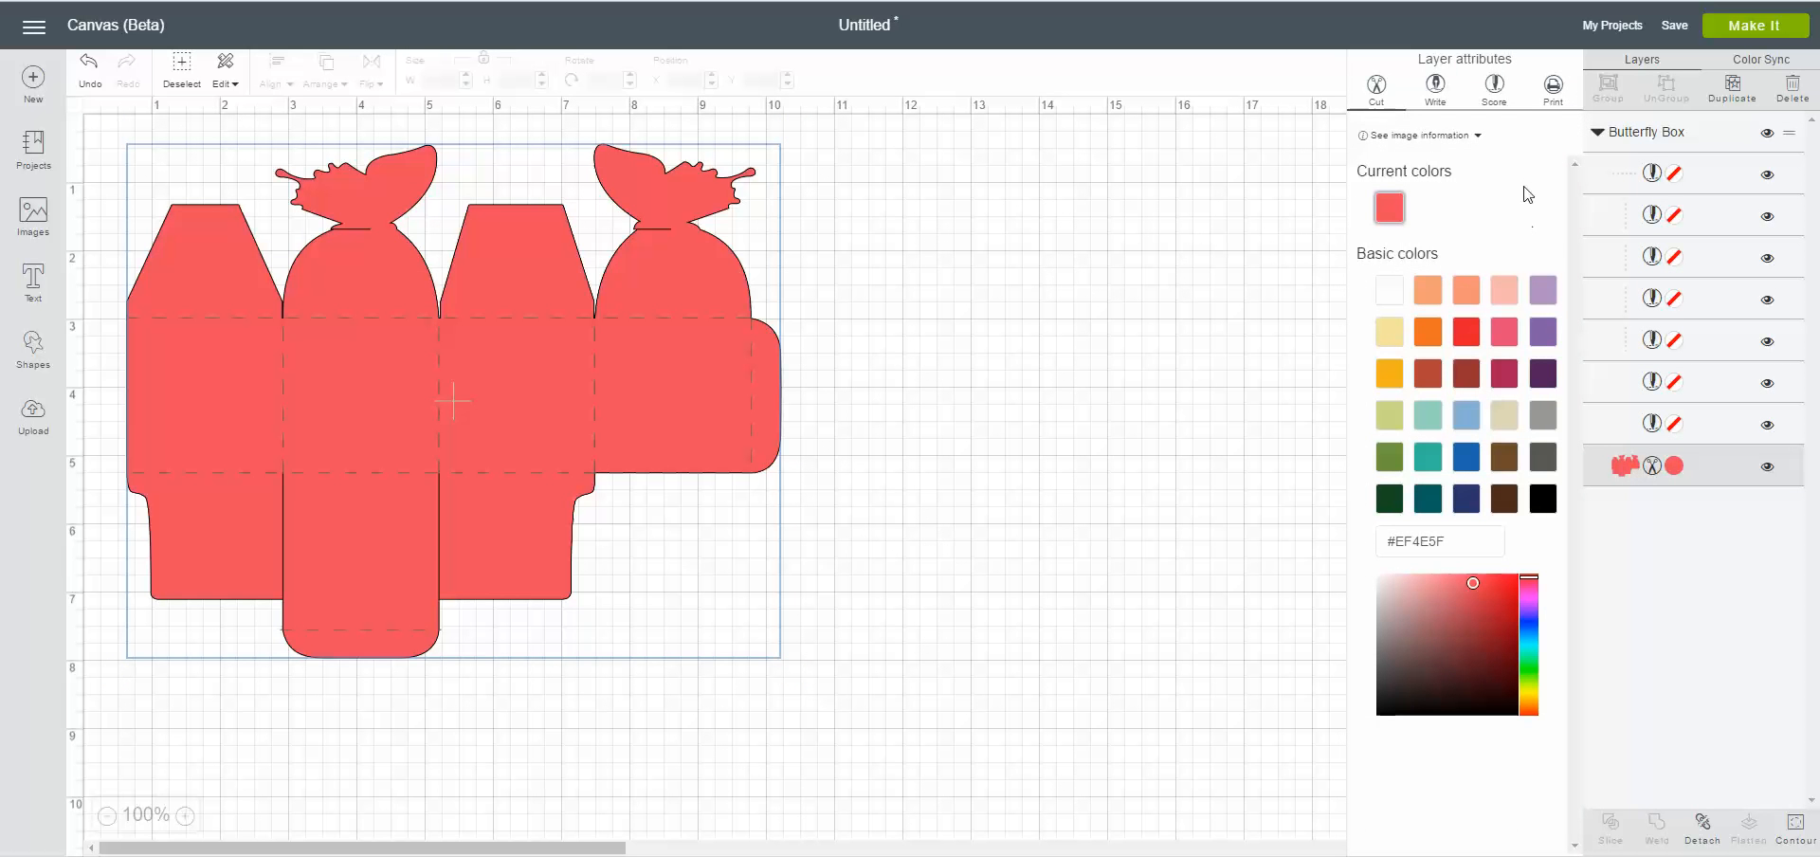
left_click(1554, 87)
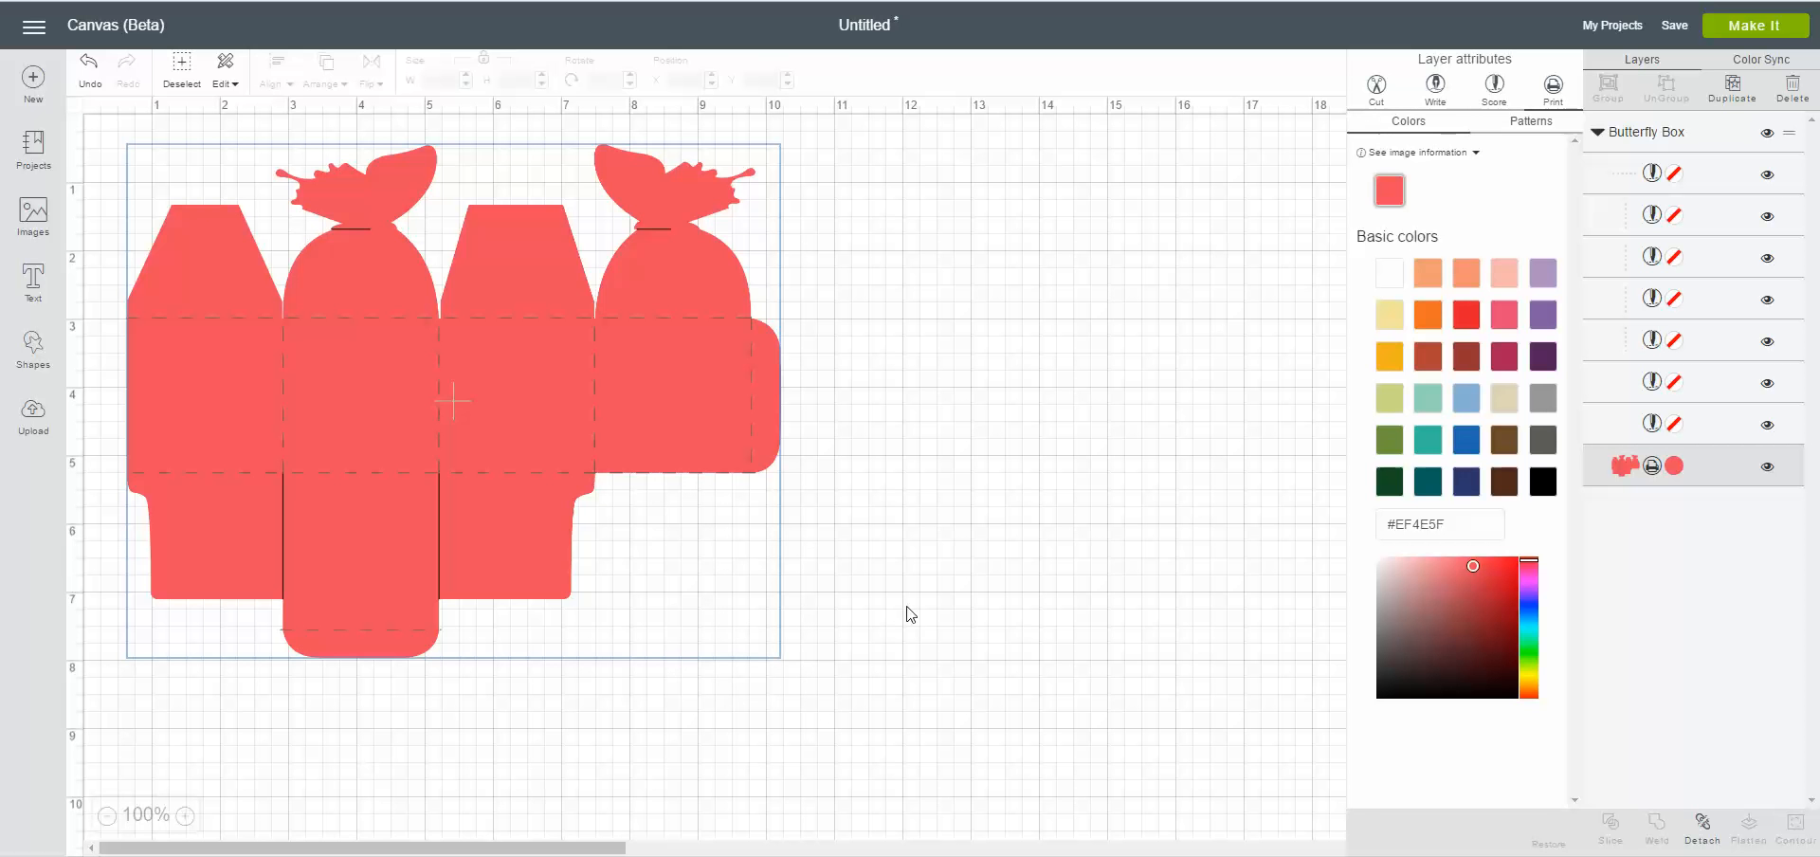
left_click(1502, 318)
left_click(1543, 277)
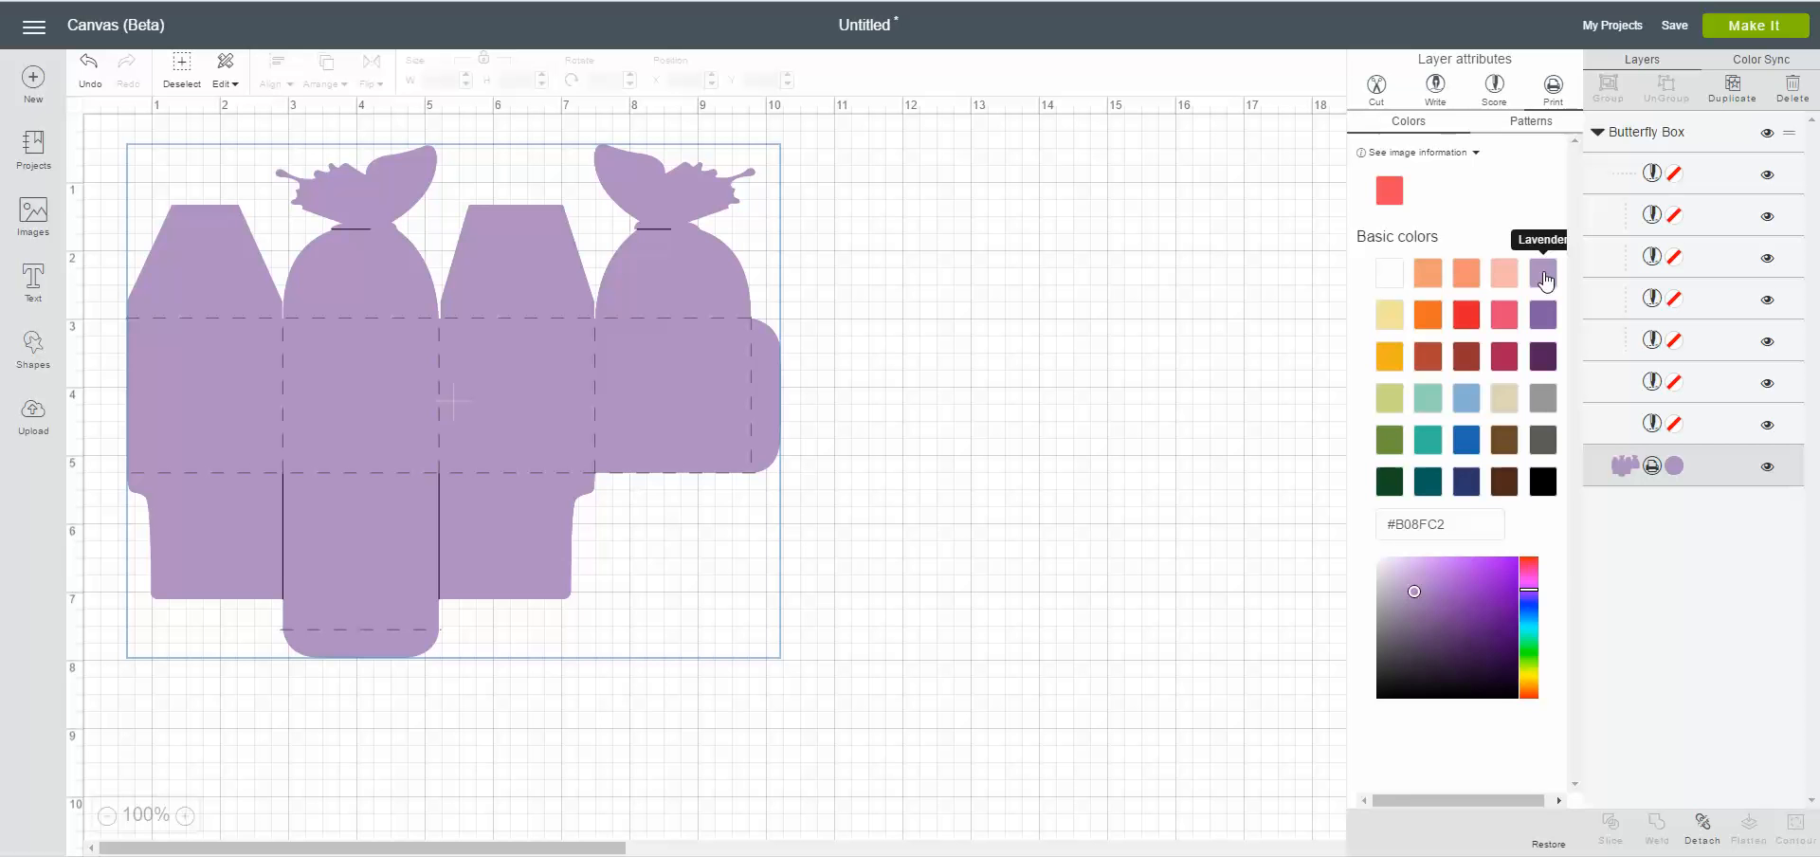
left_click(1427, 406)
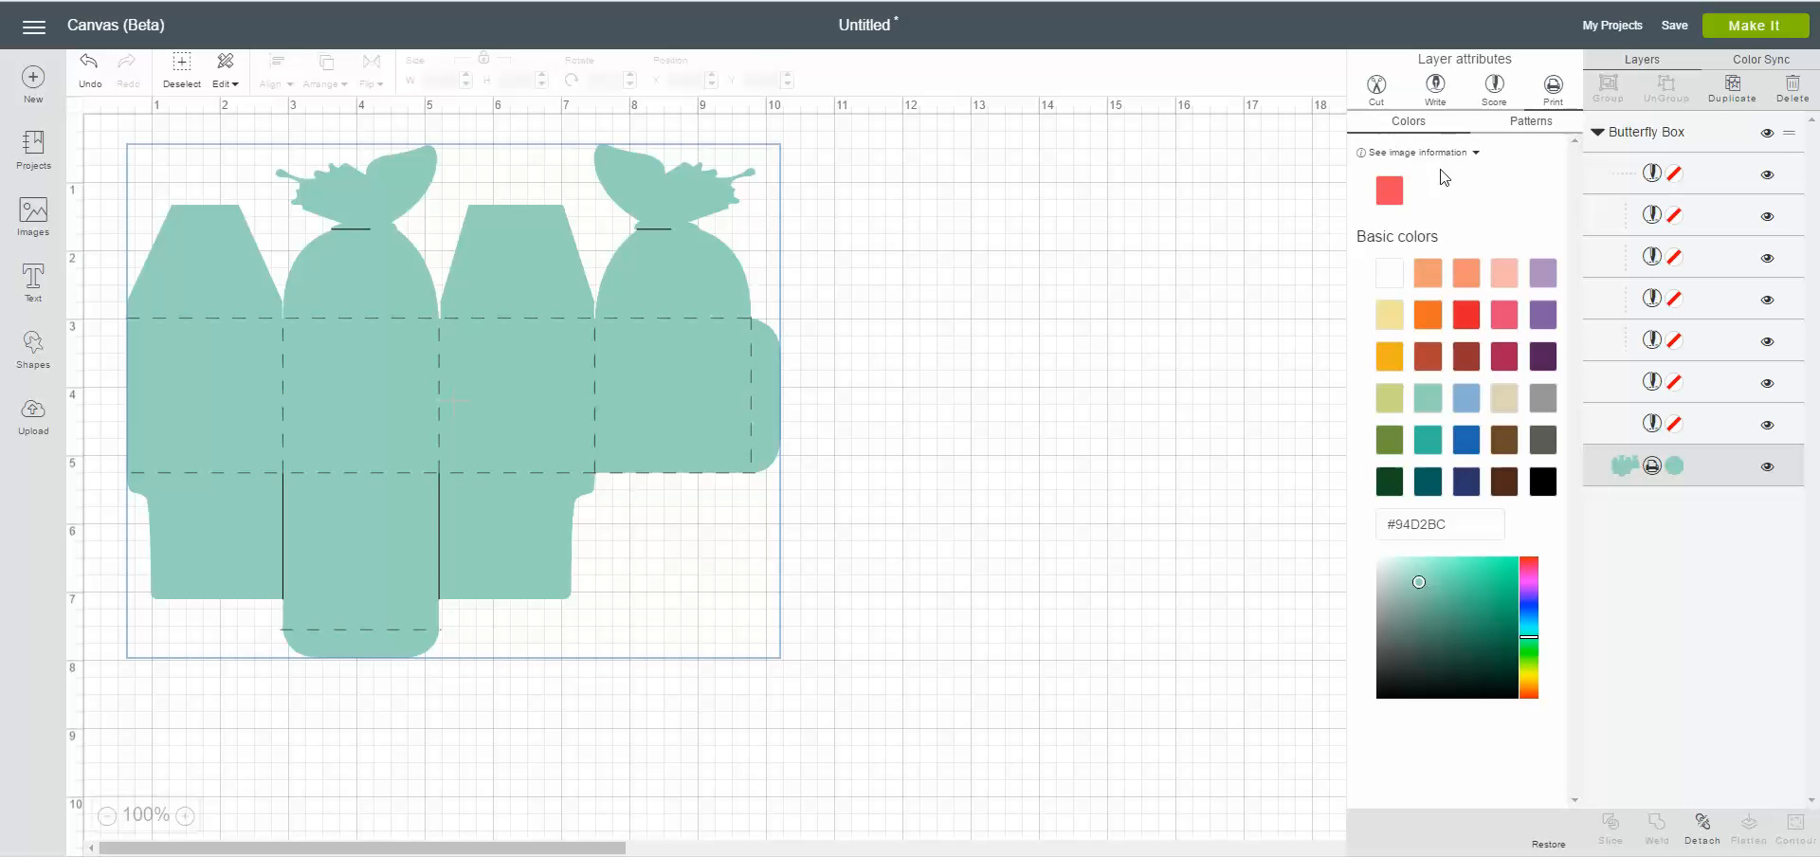
left_click(1465, 440)
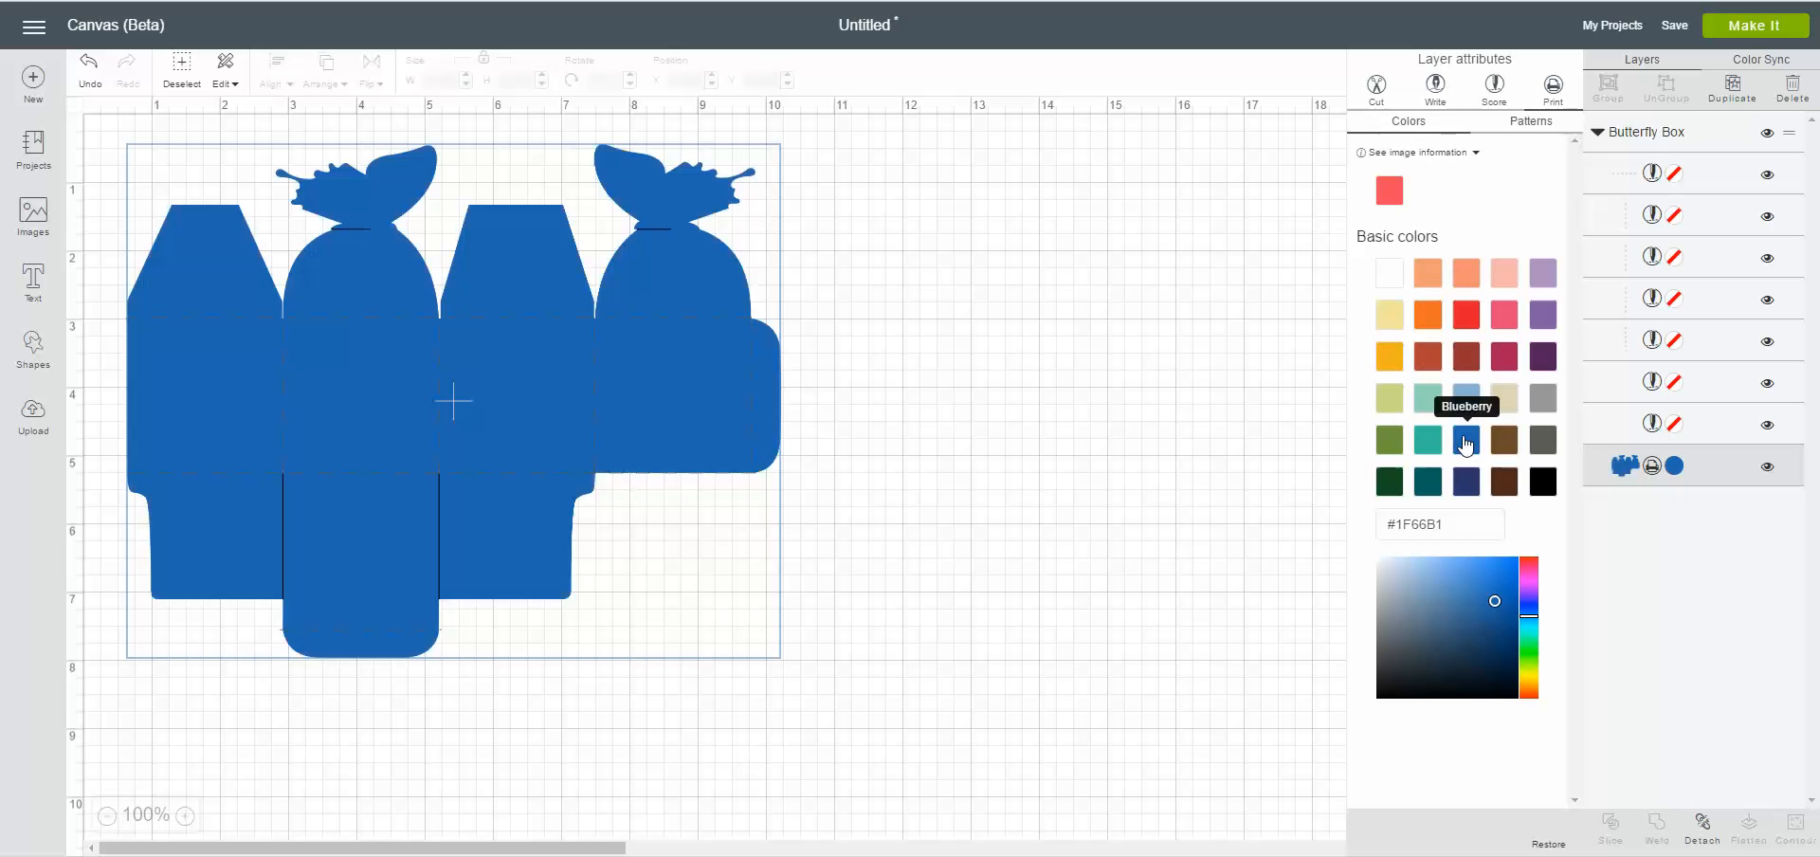
left_click(1426, 438)
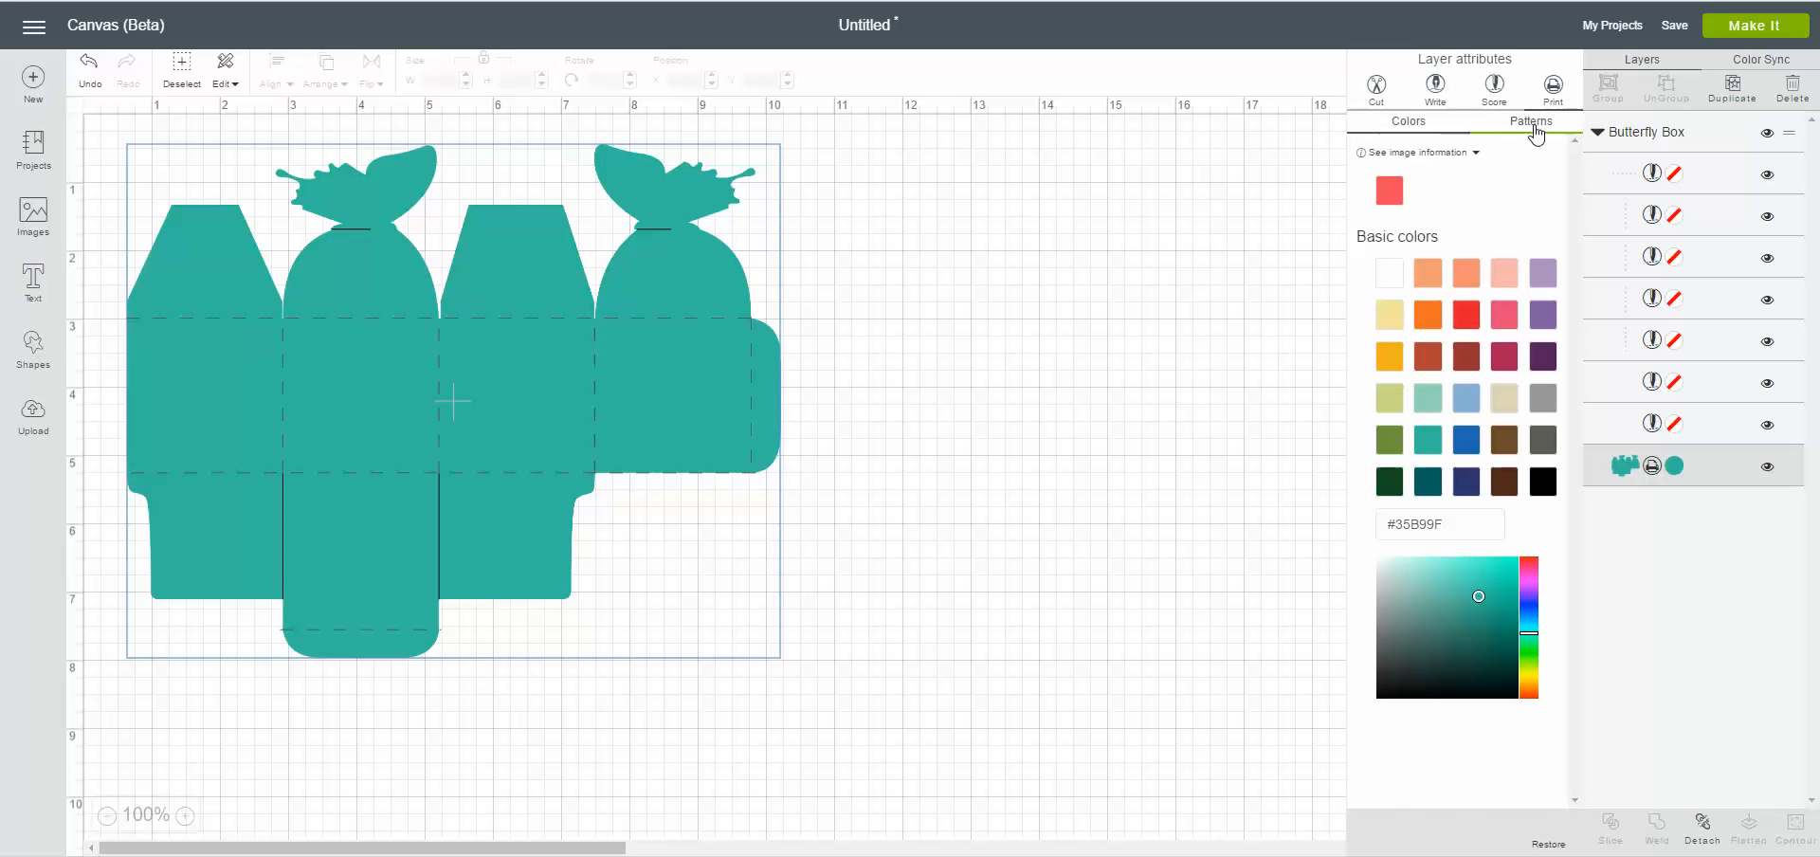
- Browse the print patterns for the box layer and filter them by the Easter theme
left_click(1536, 134)
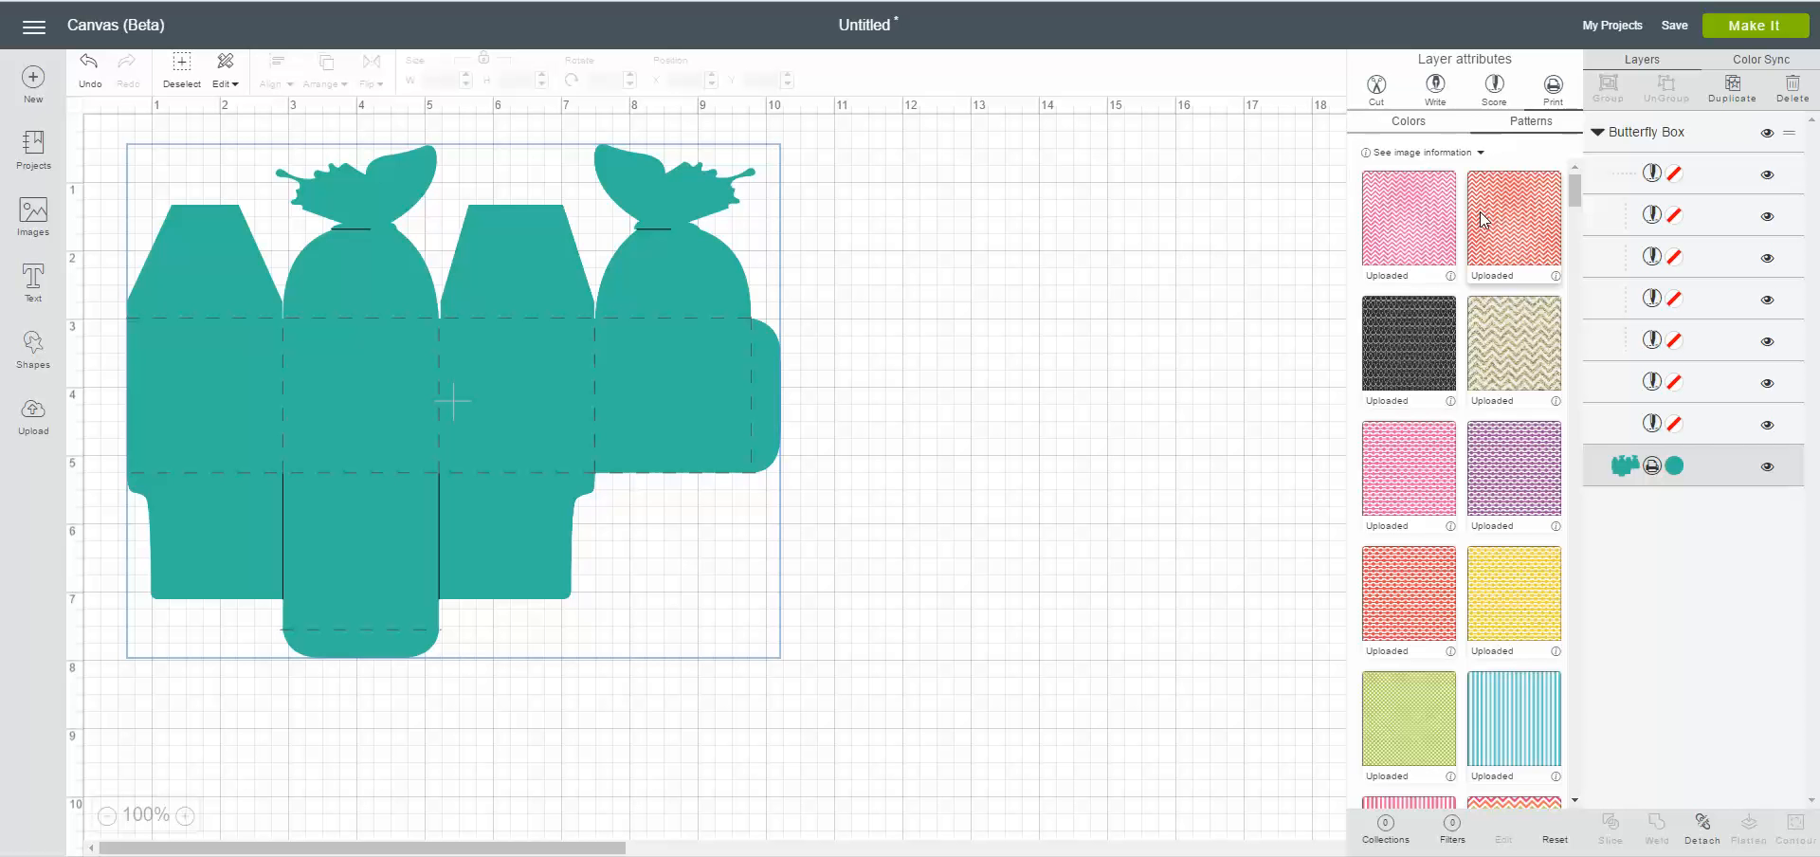
scroll(1483, 218, "down", 5)
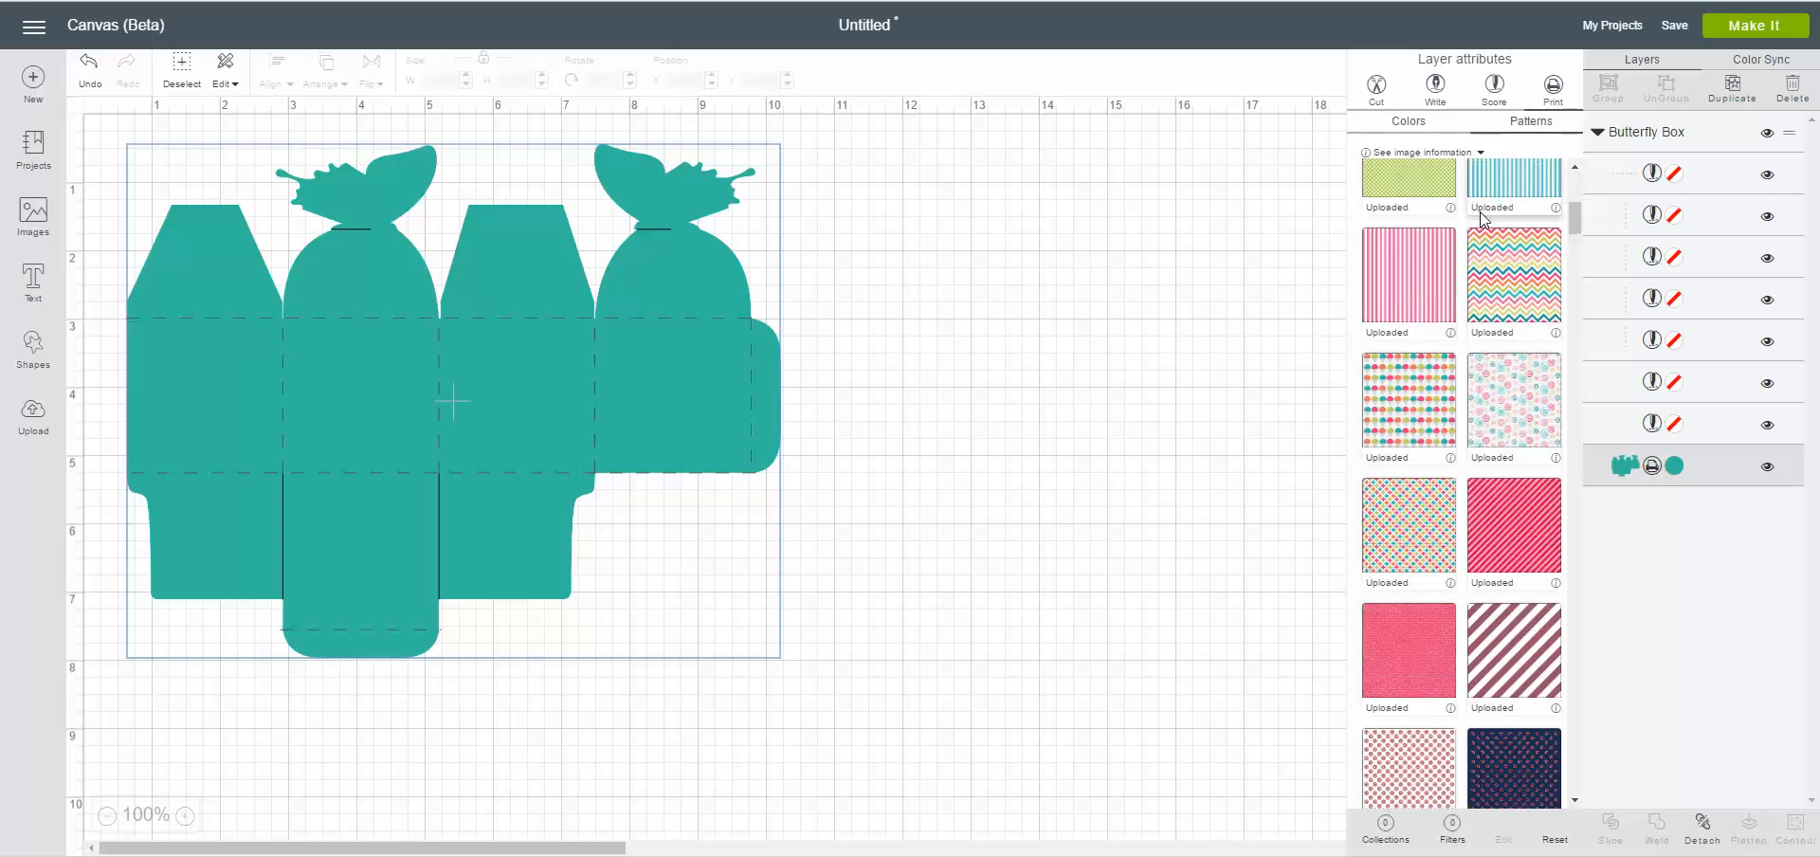
scroll(1481, 212, "down", 3)
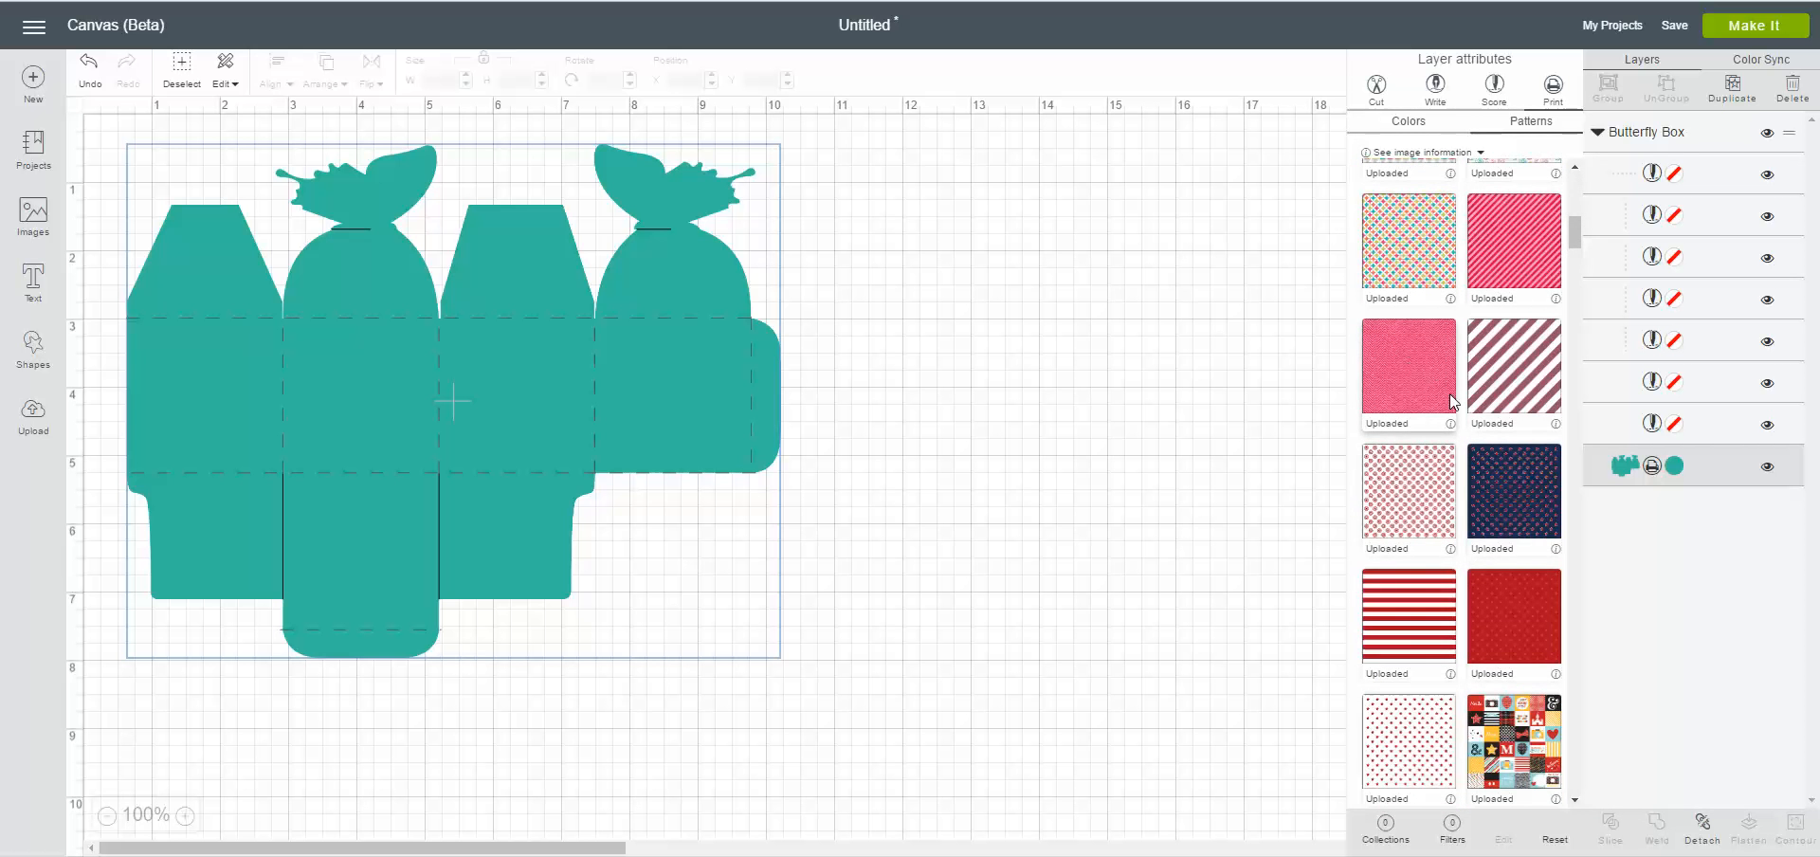
scroll(1451, 400, "down", 4)
scroll(1451, 400, "down", 6)
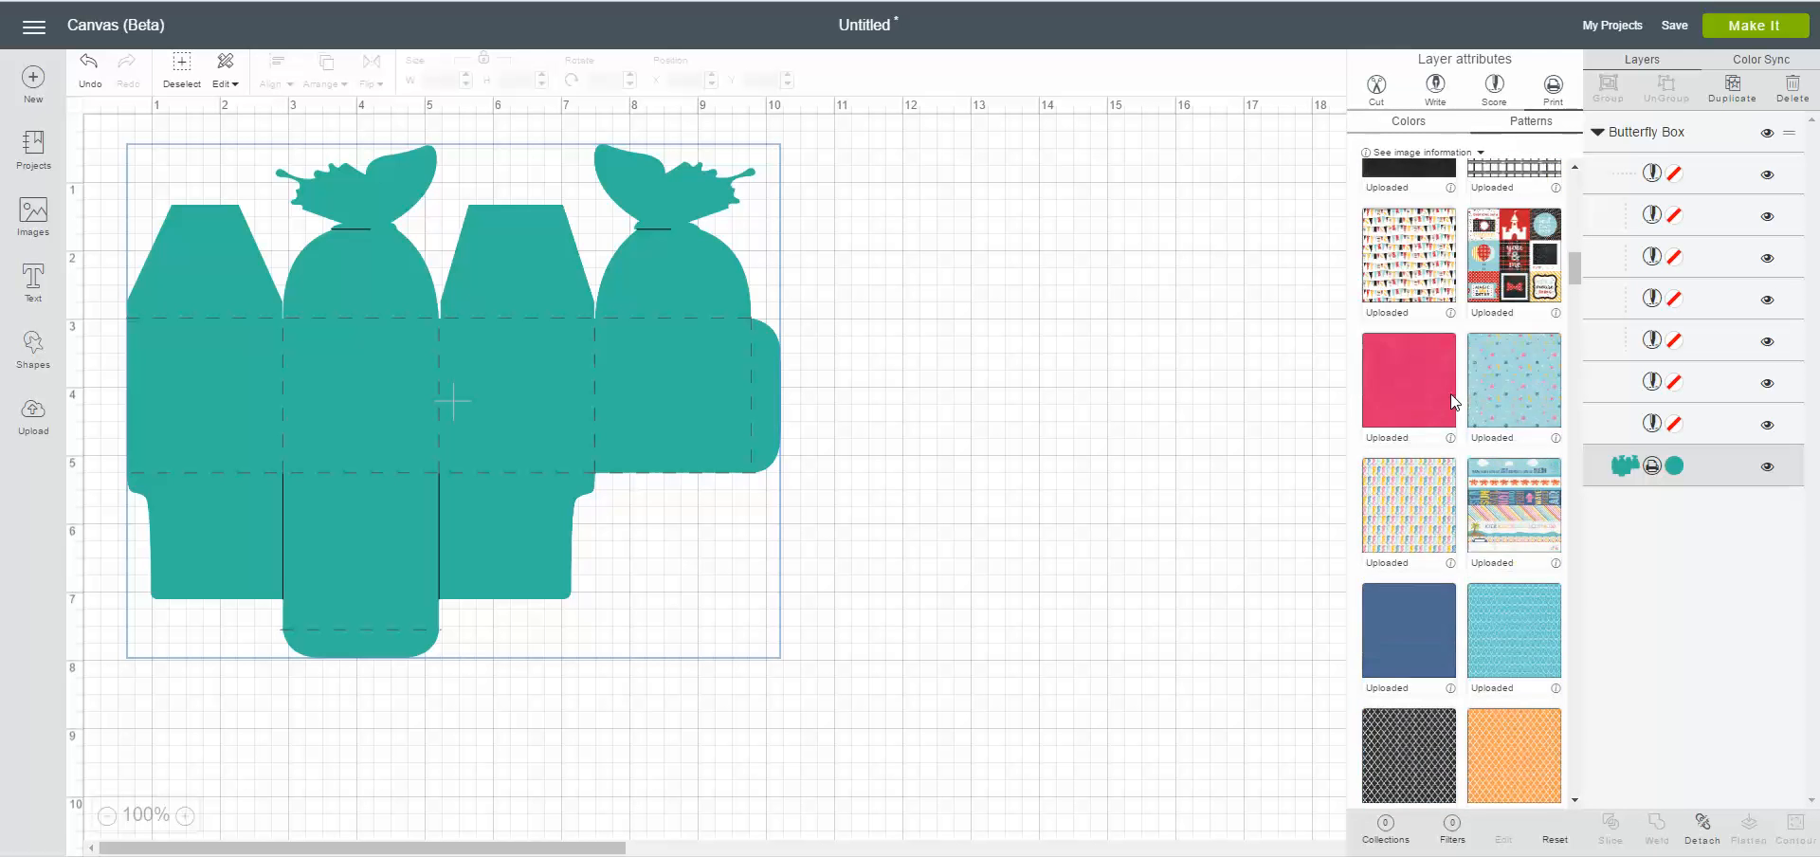
scroll(1450, 394, "down", 2)
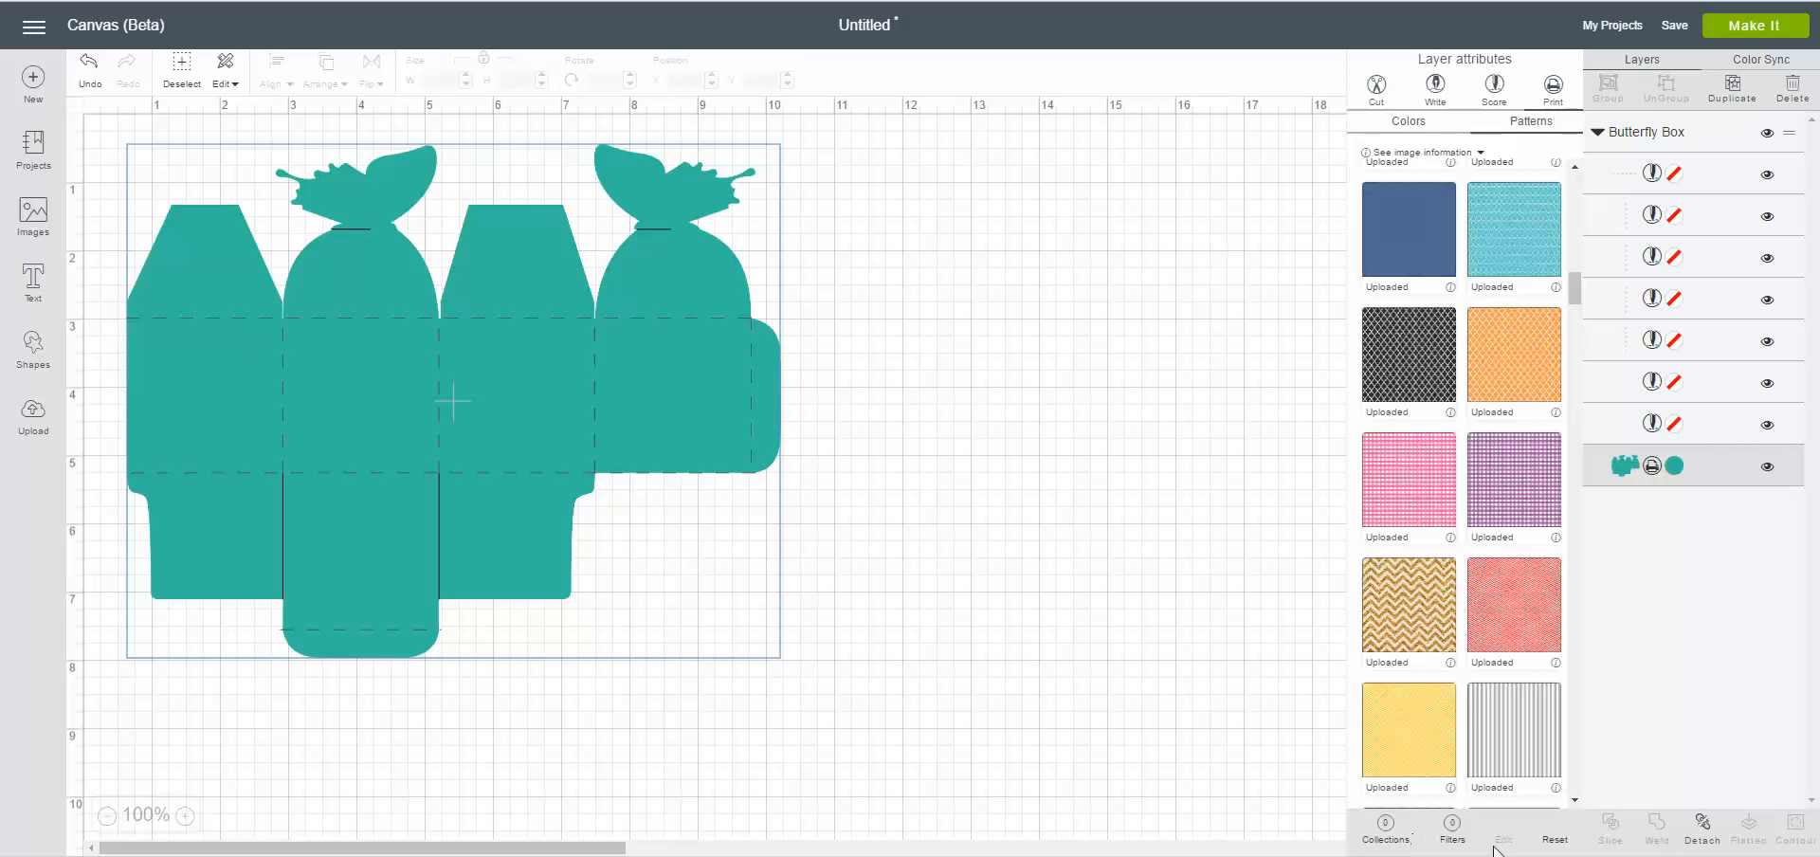
left_click(1384, 827)
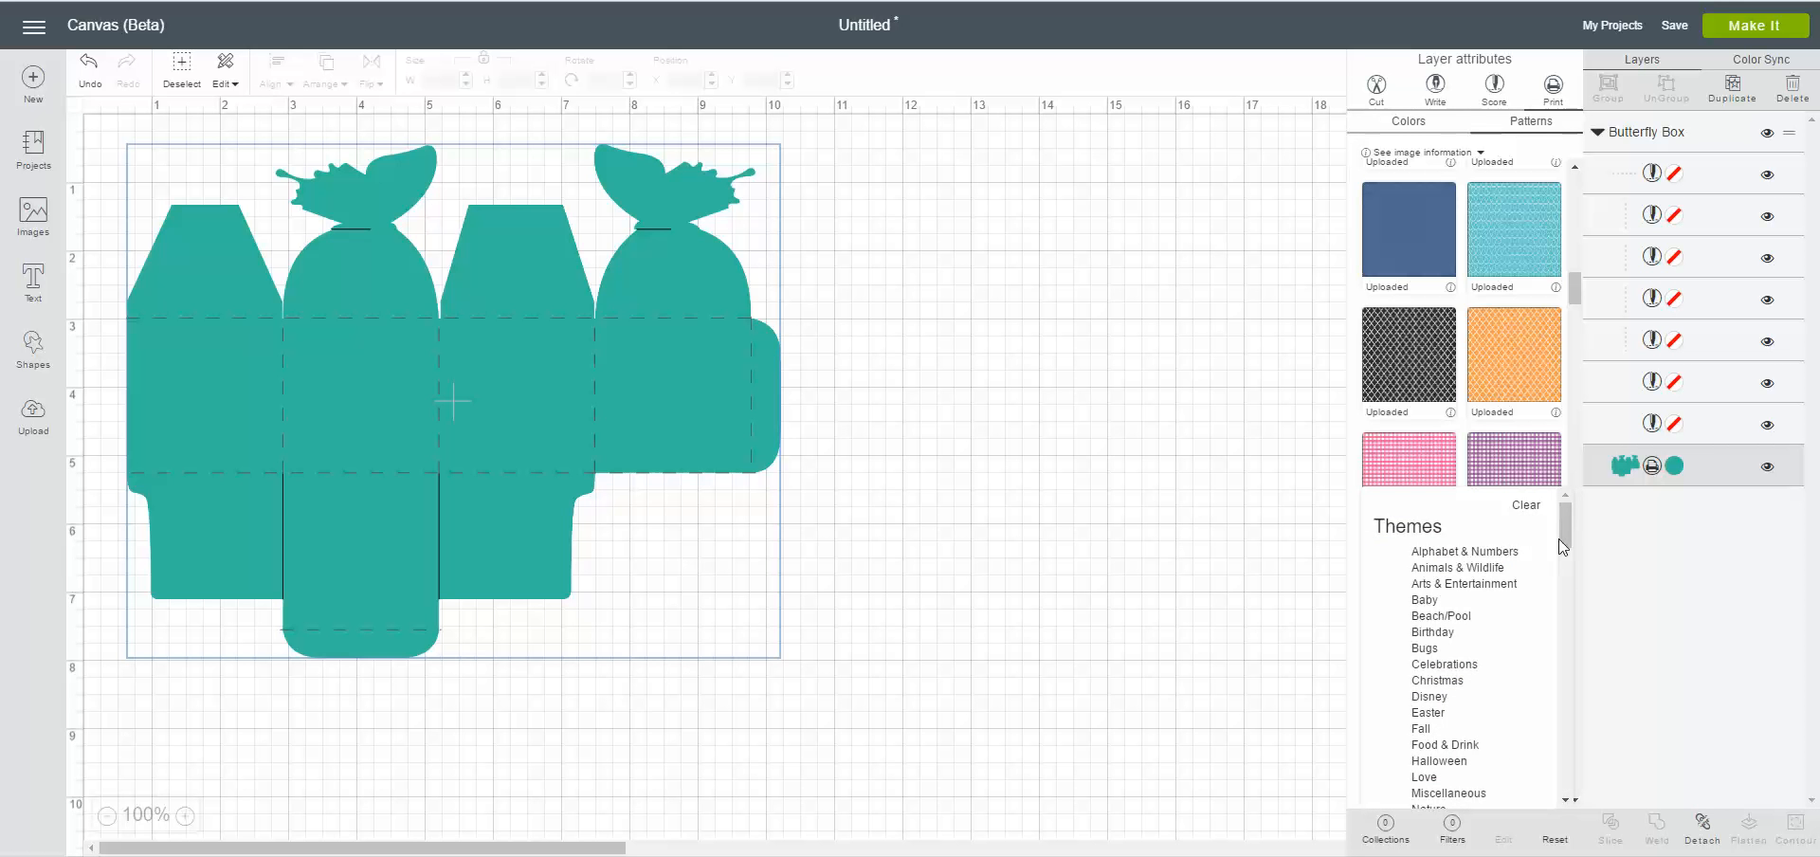
left_click_drag(1562, 533, 1561, 555)
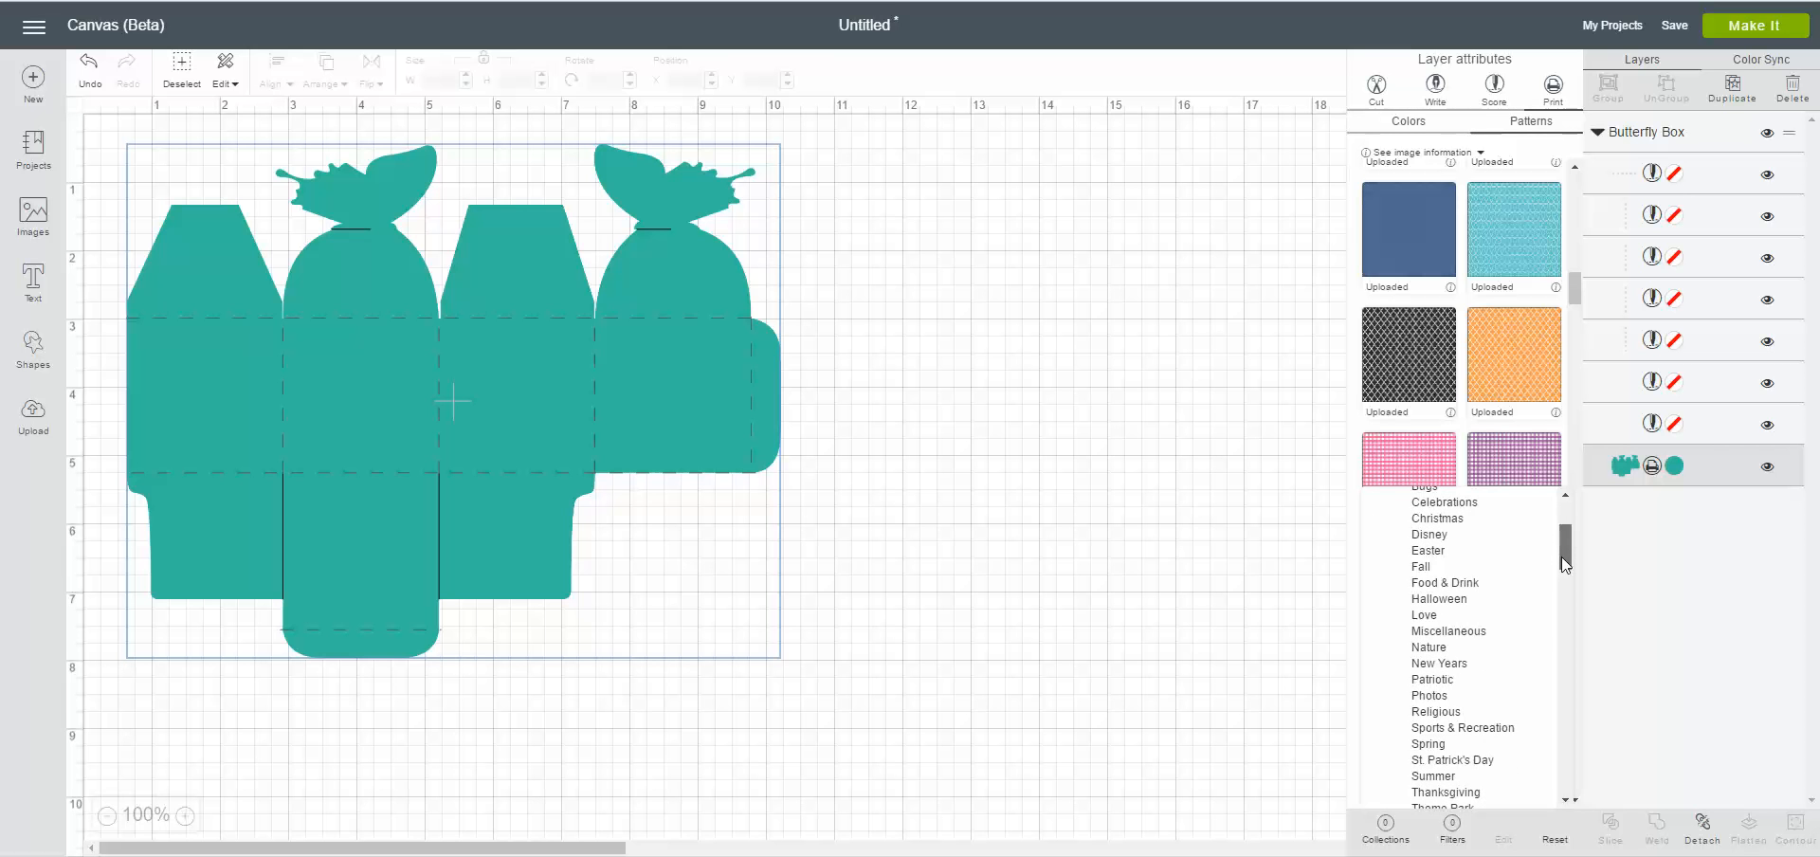
left_click(1437, 554)
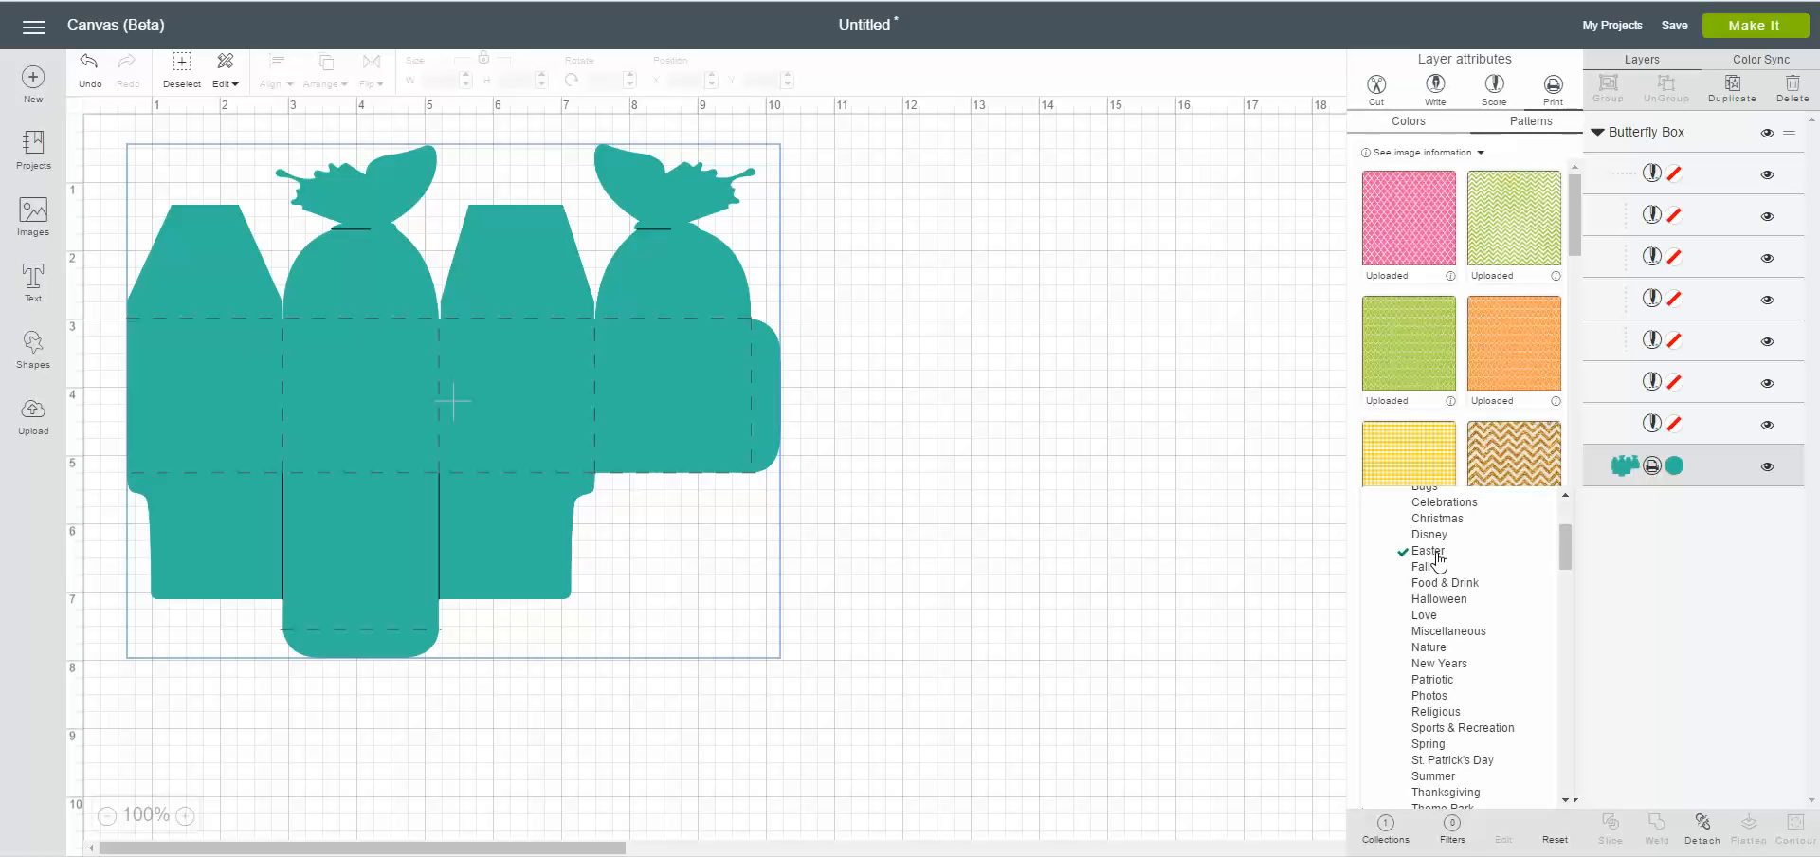
- Look through the Easter patterns and examine the available ownership and color filters
scroll(1486, 232, "down", 5)
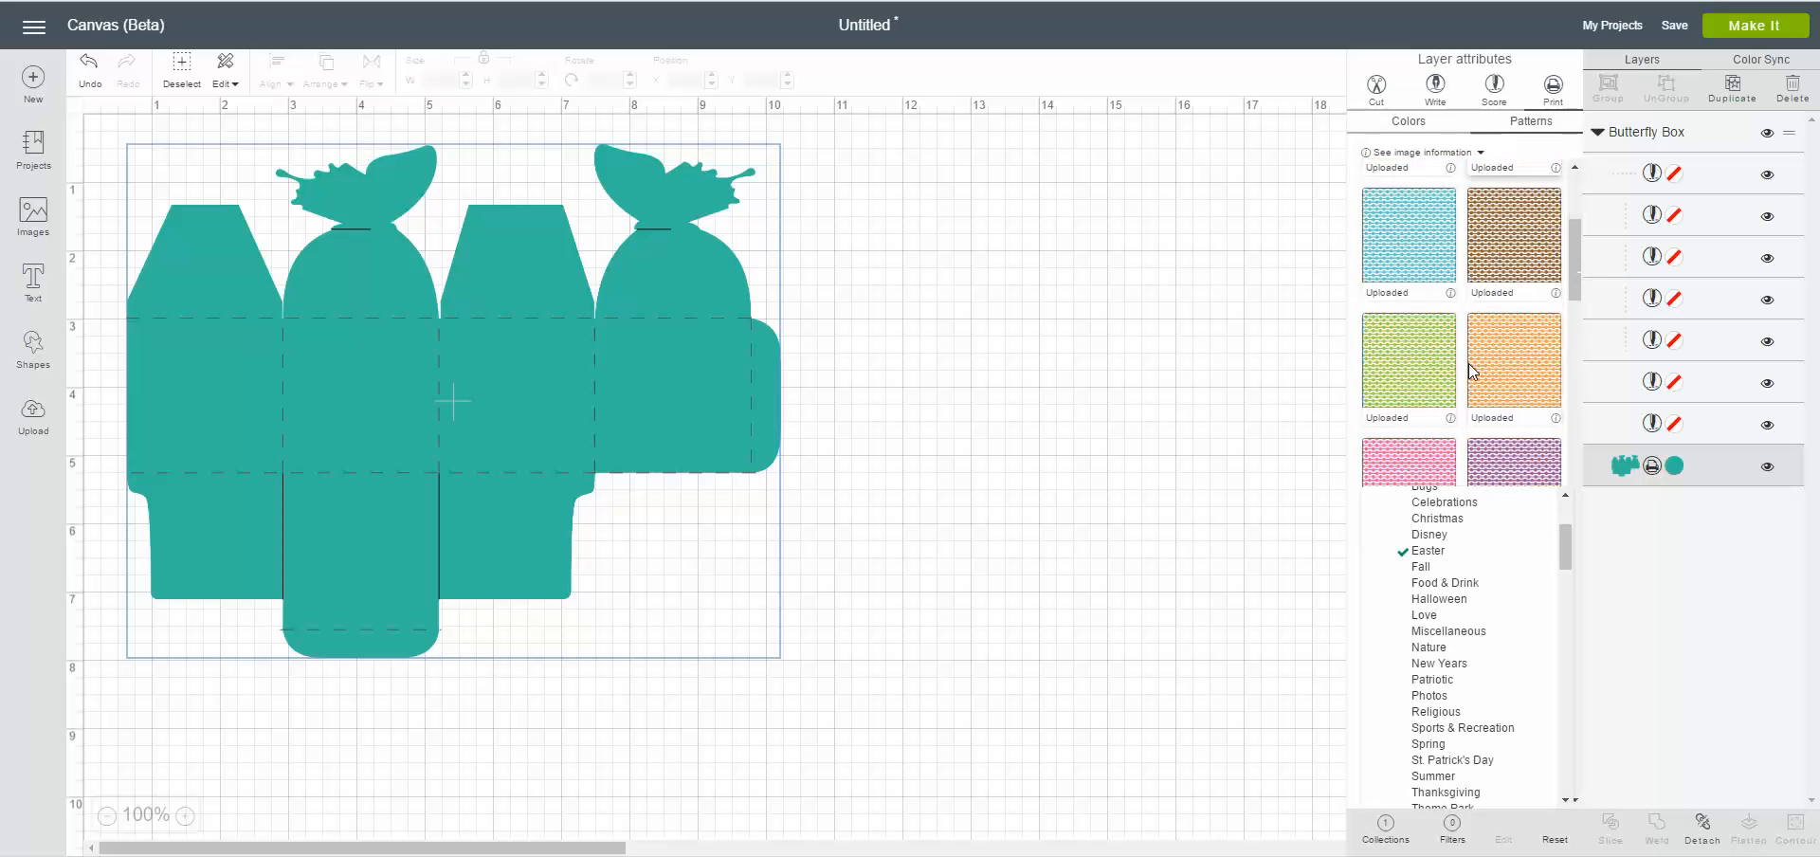
scroll(1469, 370, "down", 5)
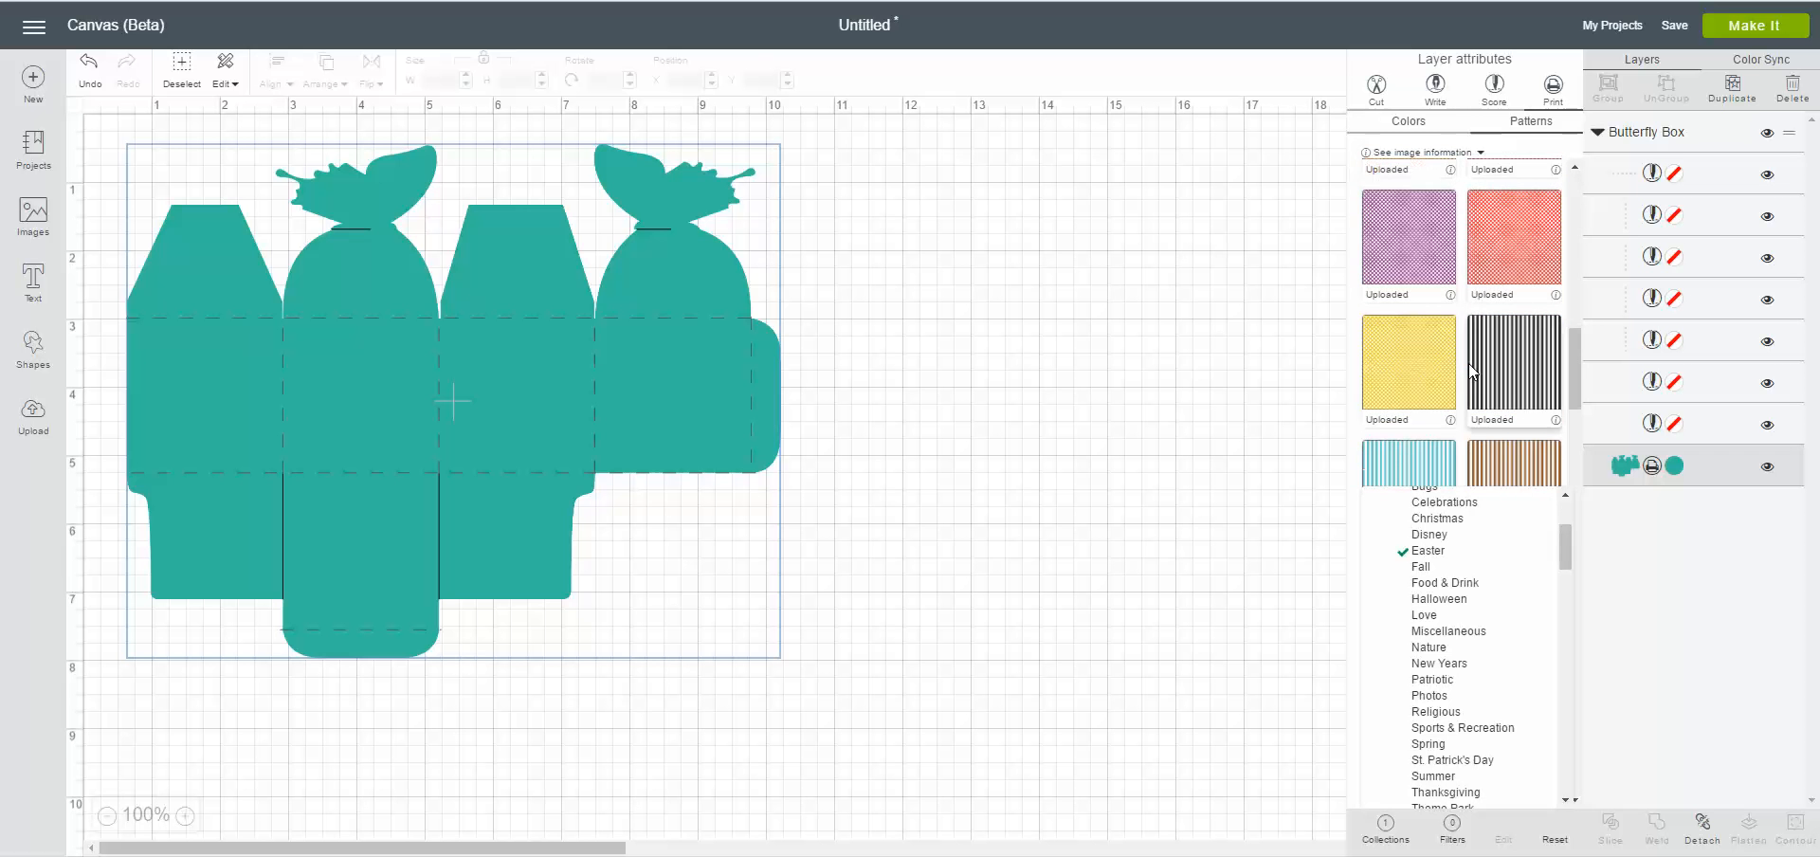
scroll(1469, 362, "down", 8)
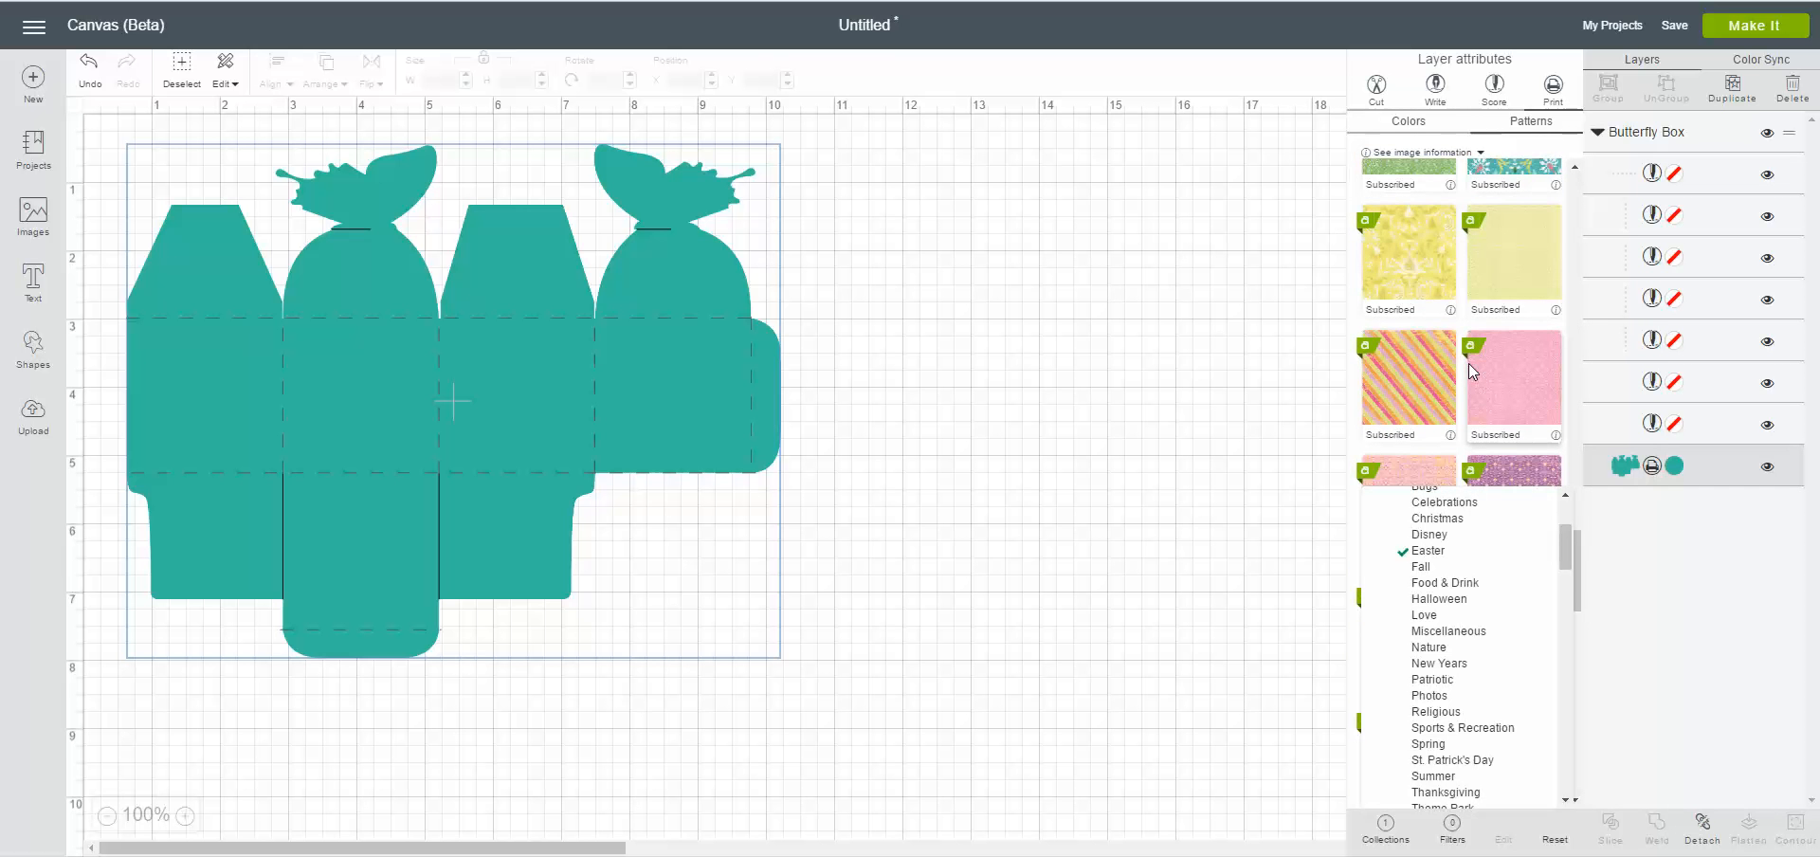
scroll(1469, 362, "up", 10)
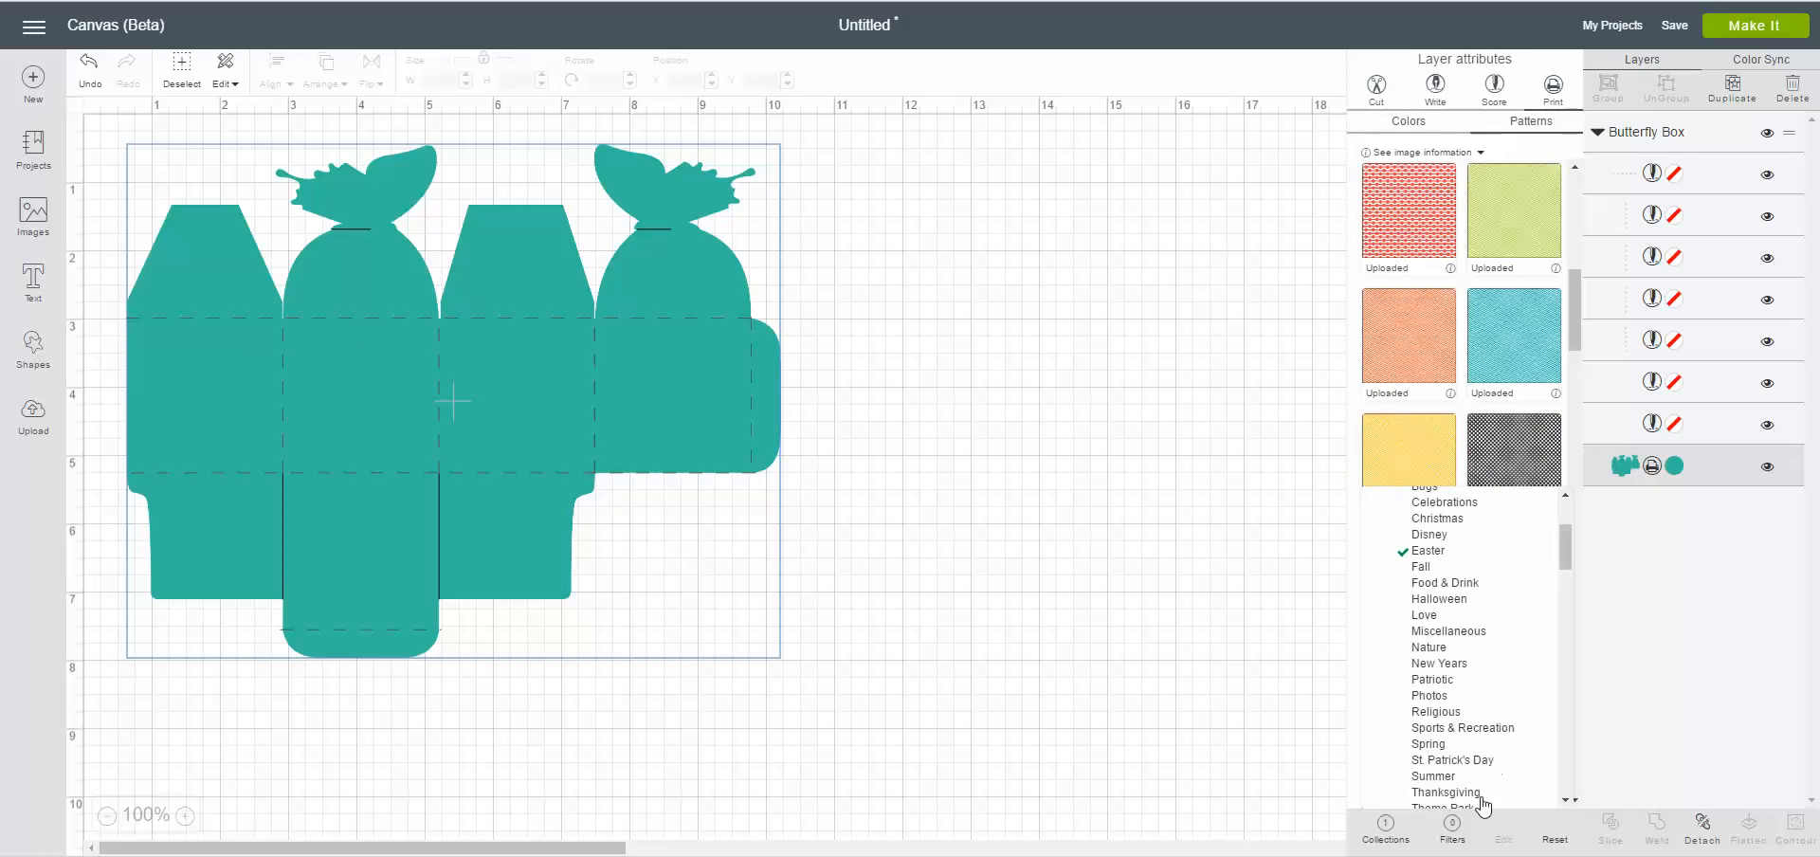
left_click(1453, 831)
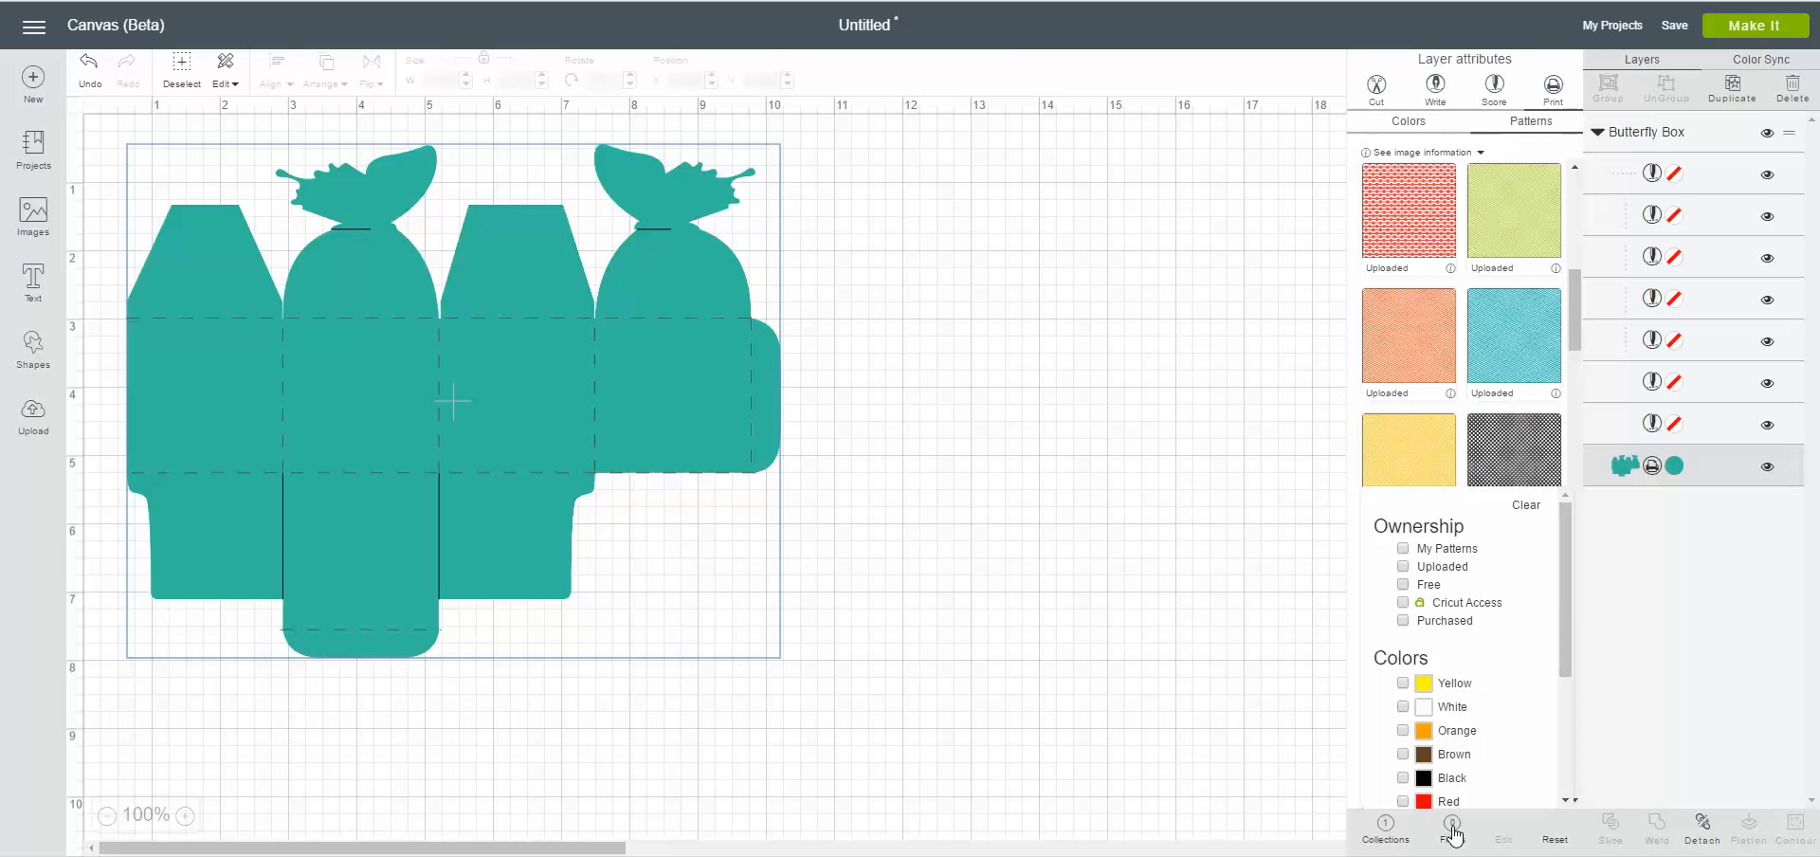
left_click_drag(1572, 593, 1567, 606)
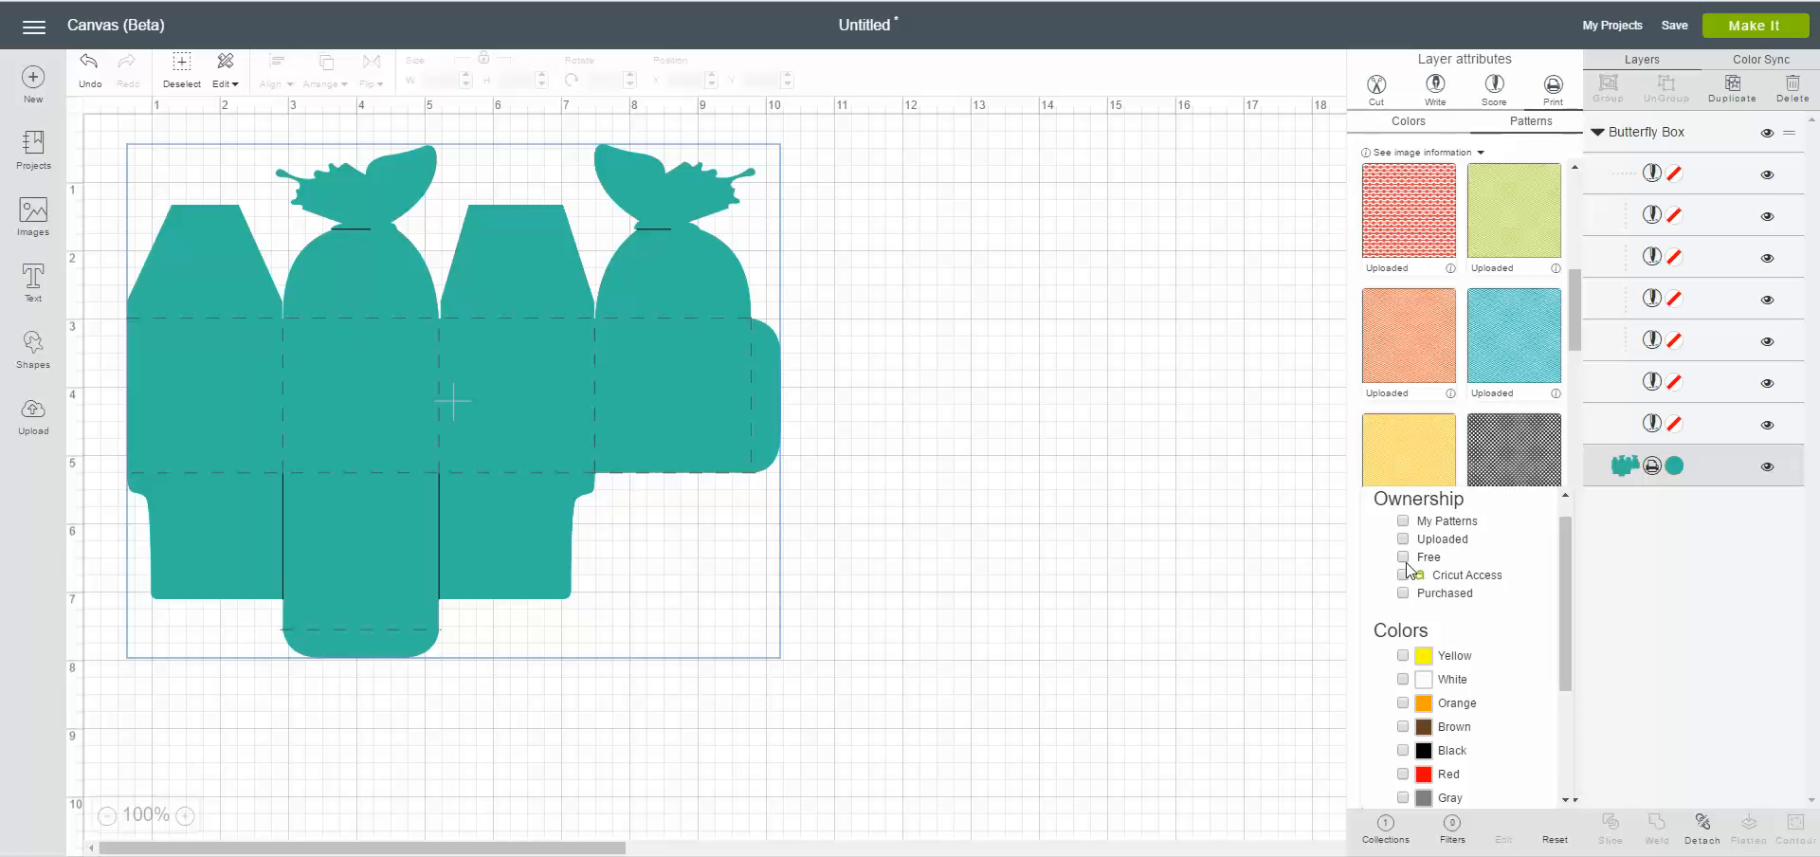
scroll(1407, 568, "up", 1)
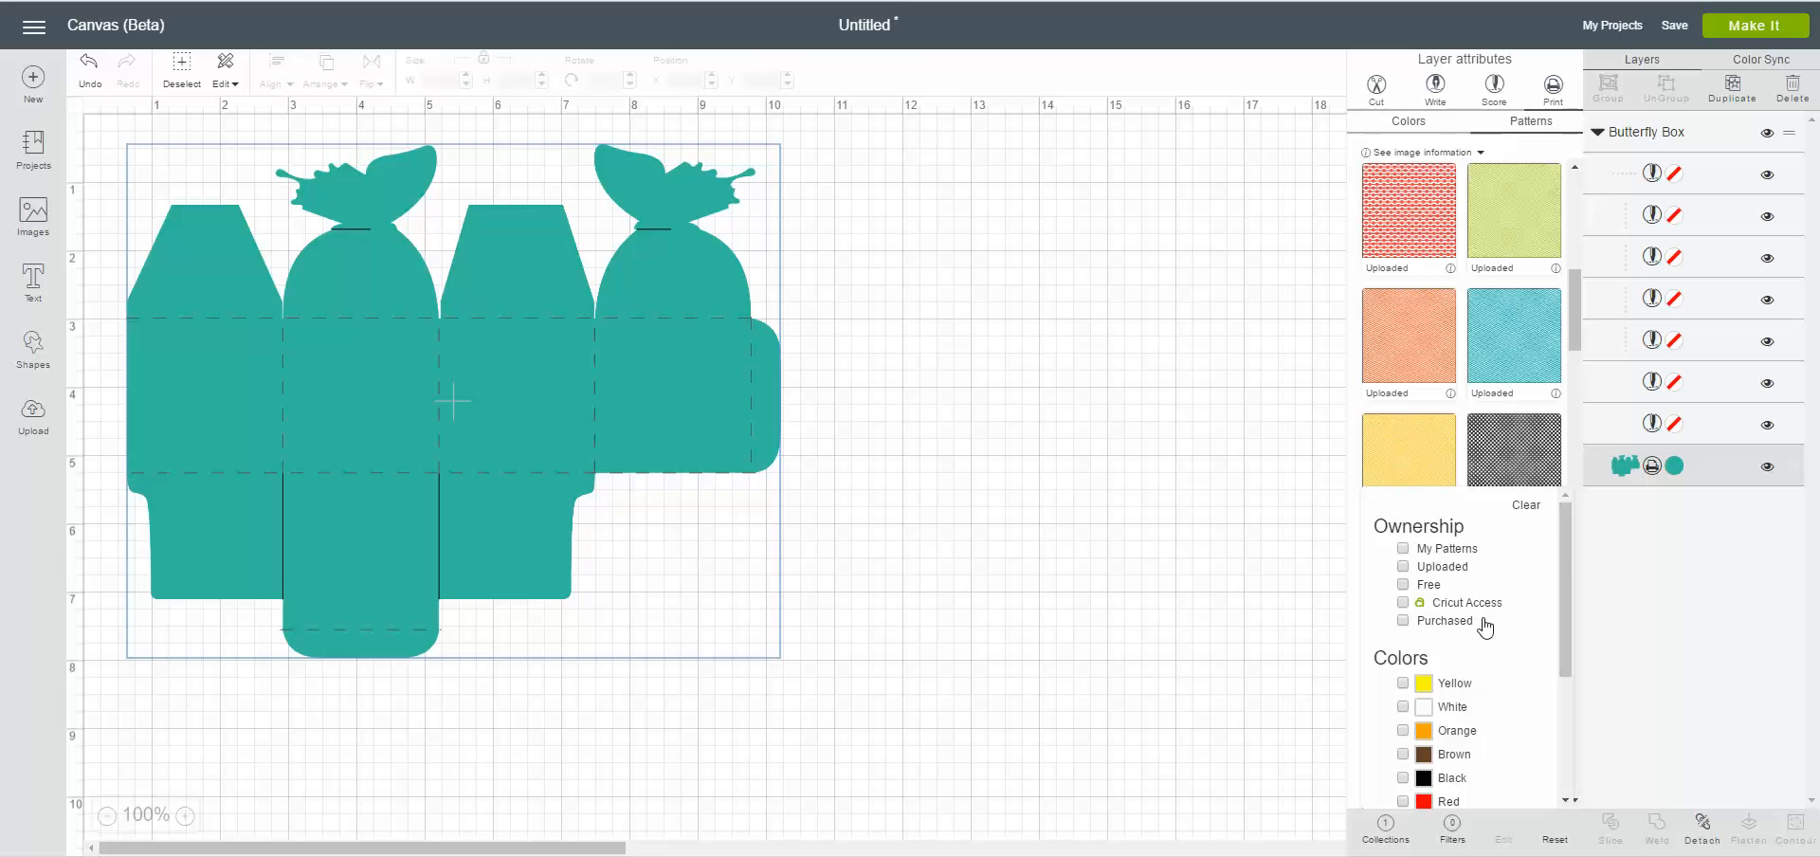
scroll(1495, 639, "down", 1)
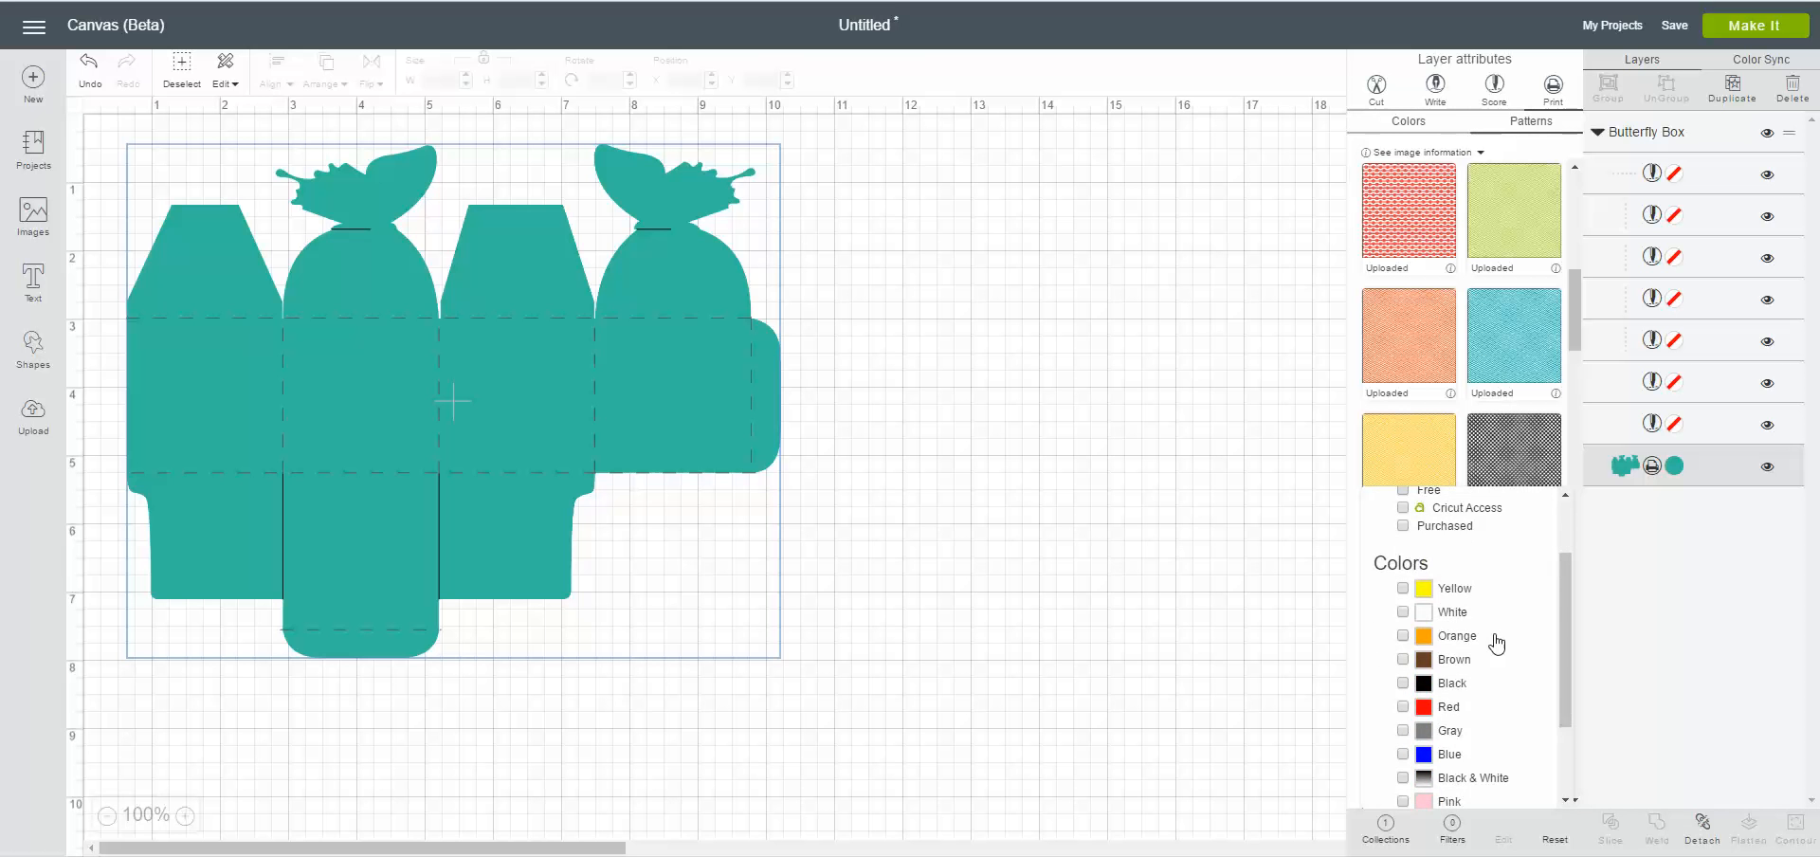
scroll(1495, 639, "up", 1)
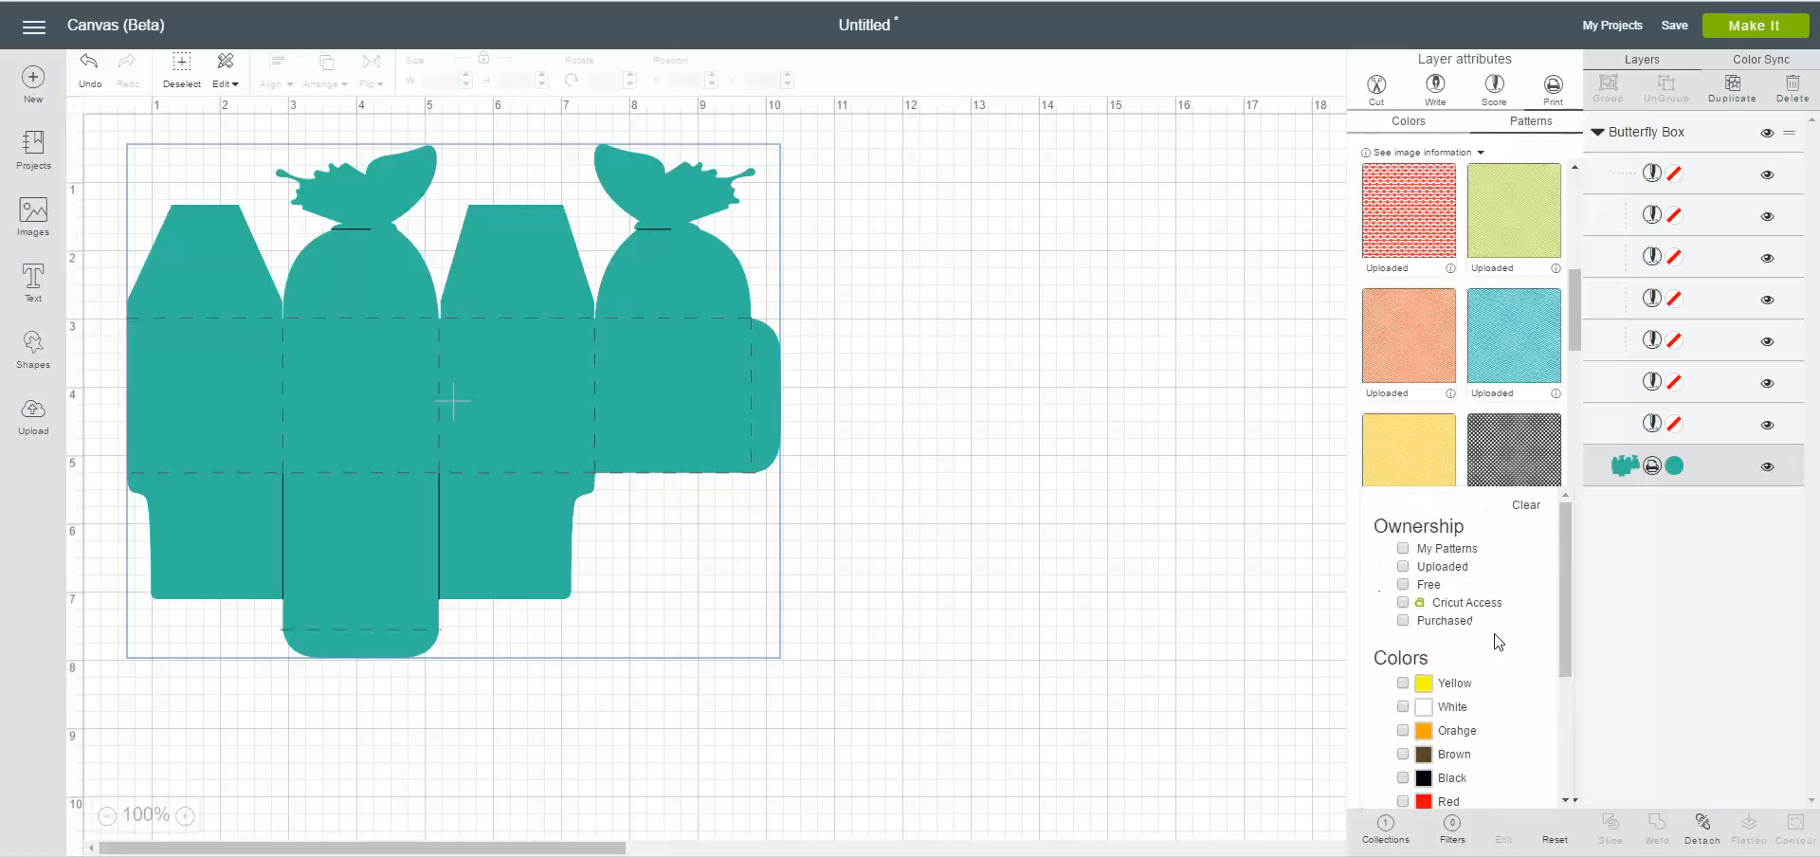
- Filter the print patterns by Uploaded ownership and the color Pink
left_click(1403, 567)
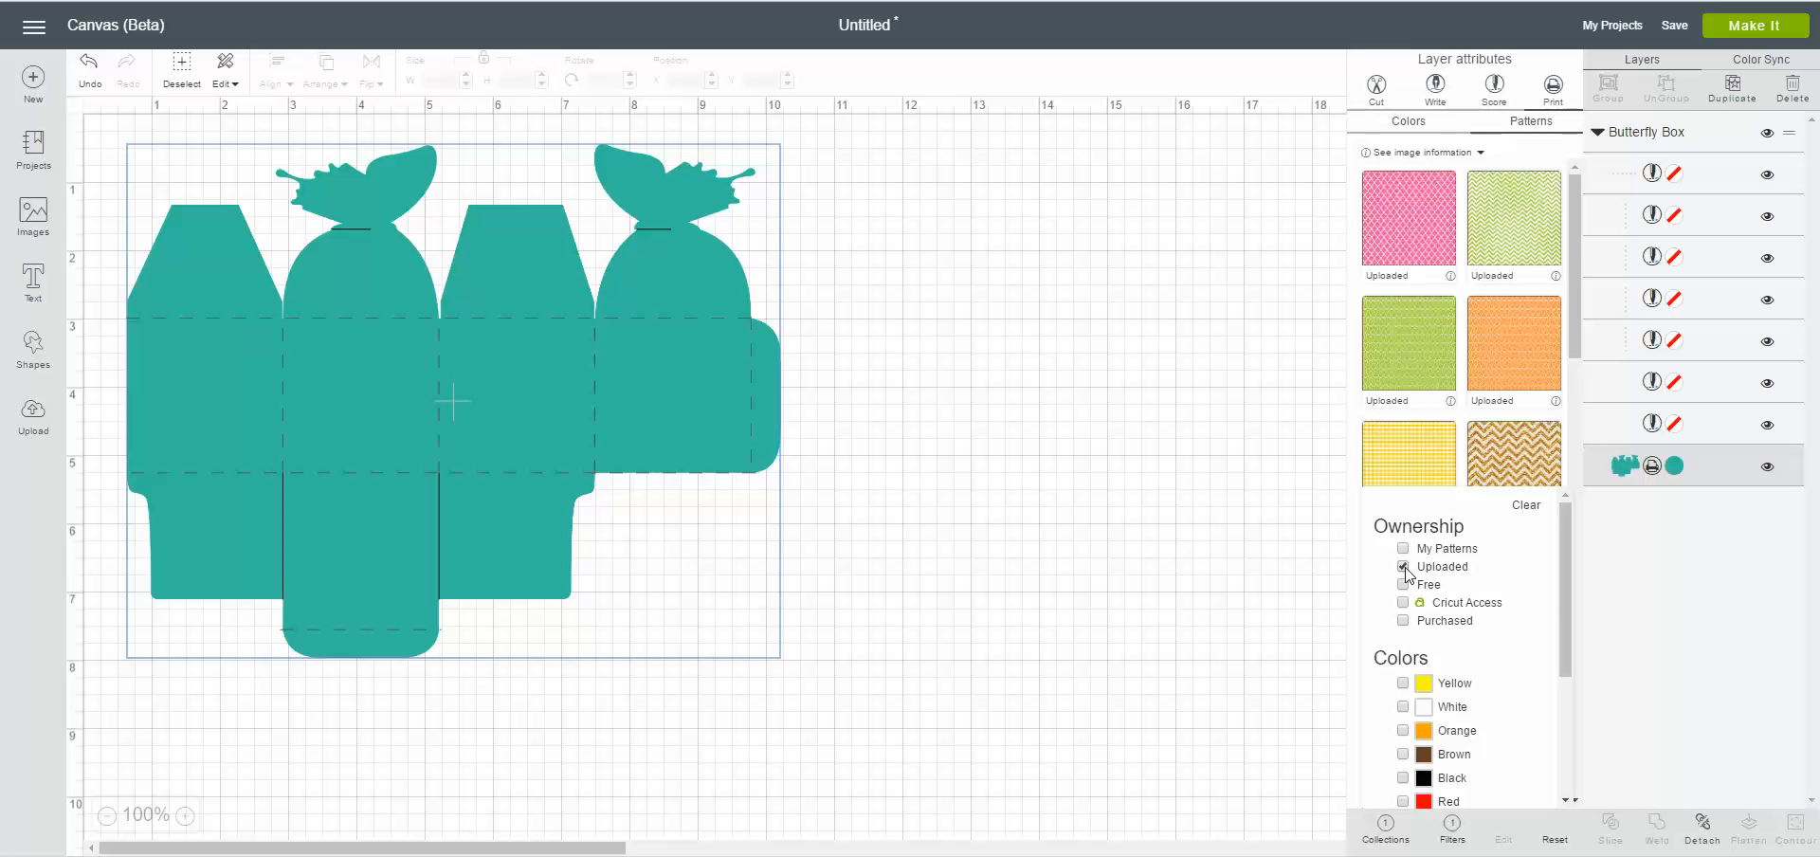
scroll(1465, 637, "down", 2)
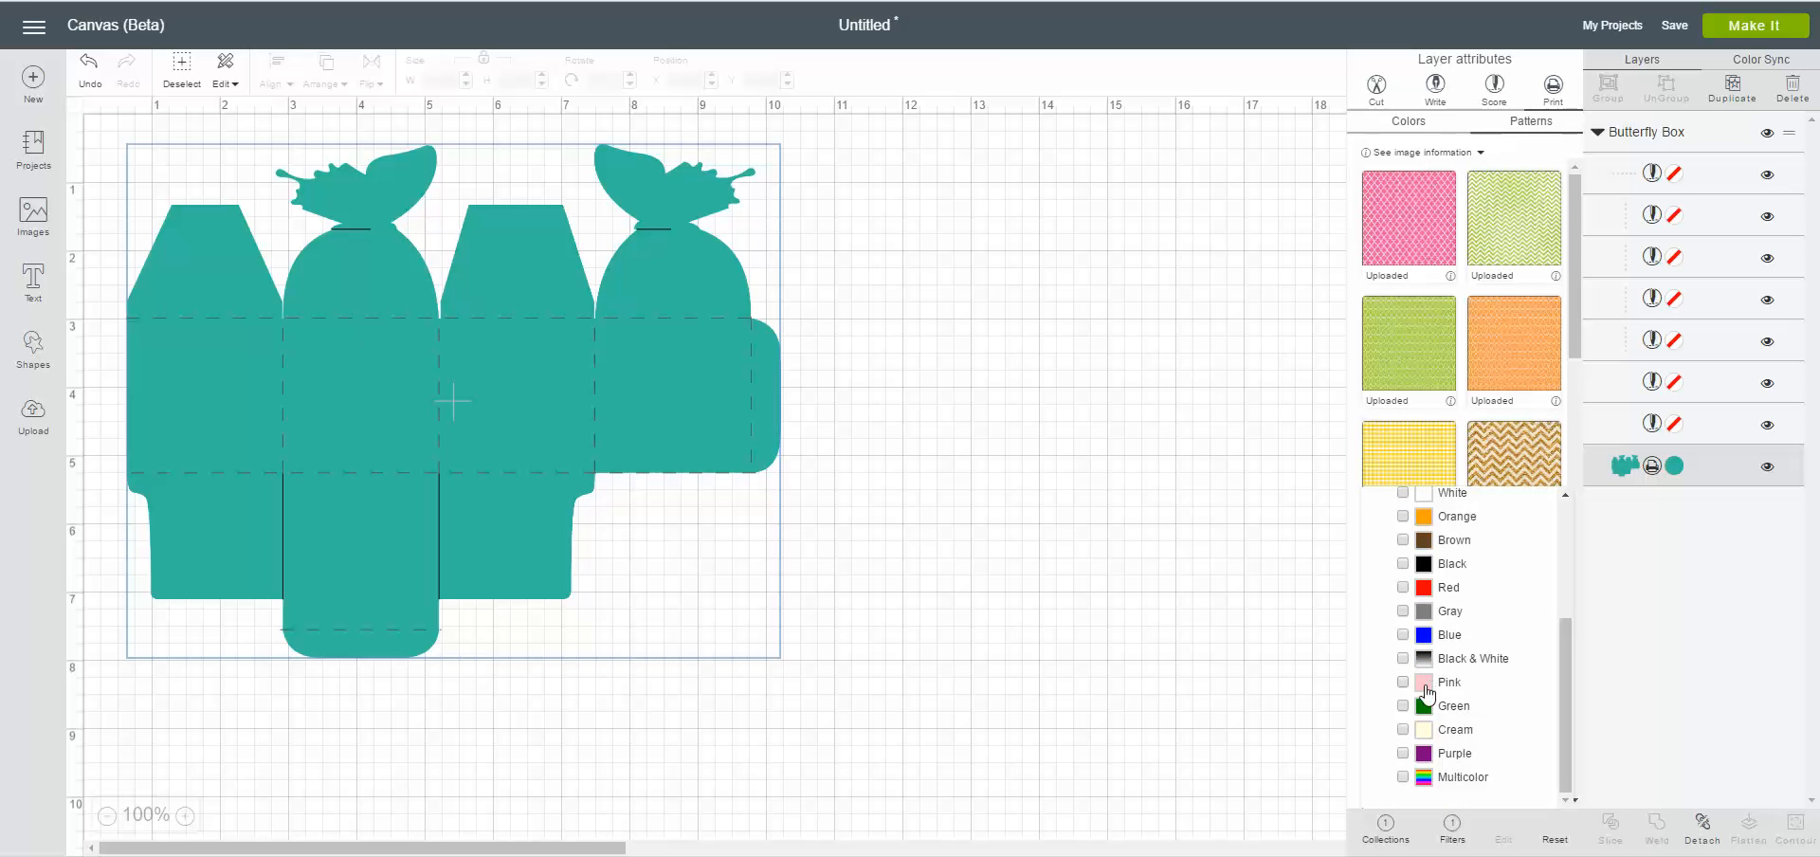
left_click(1426, 687)
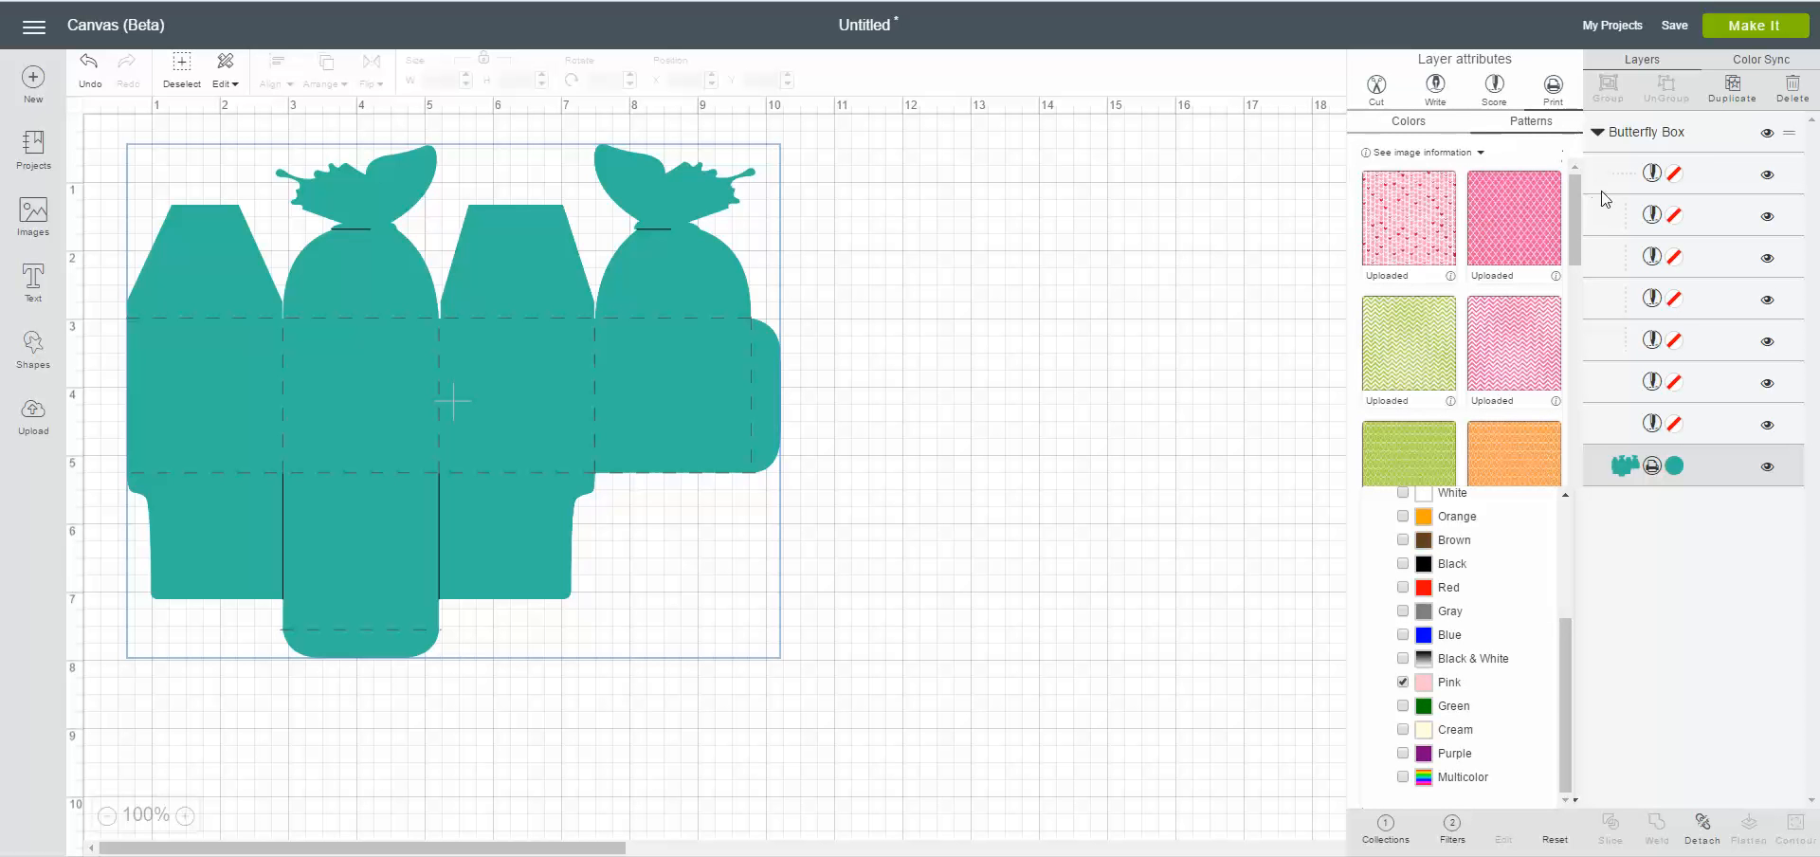
- Fill the butterfly box's print layer with the large pink chevron pattern, and replace it with the multicolored zigzag pattern
left_click_drag(1578, 191, 1572, 534)
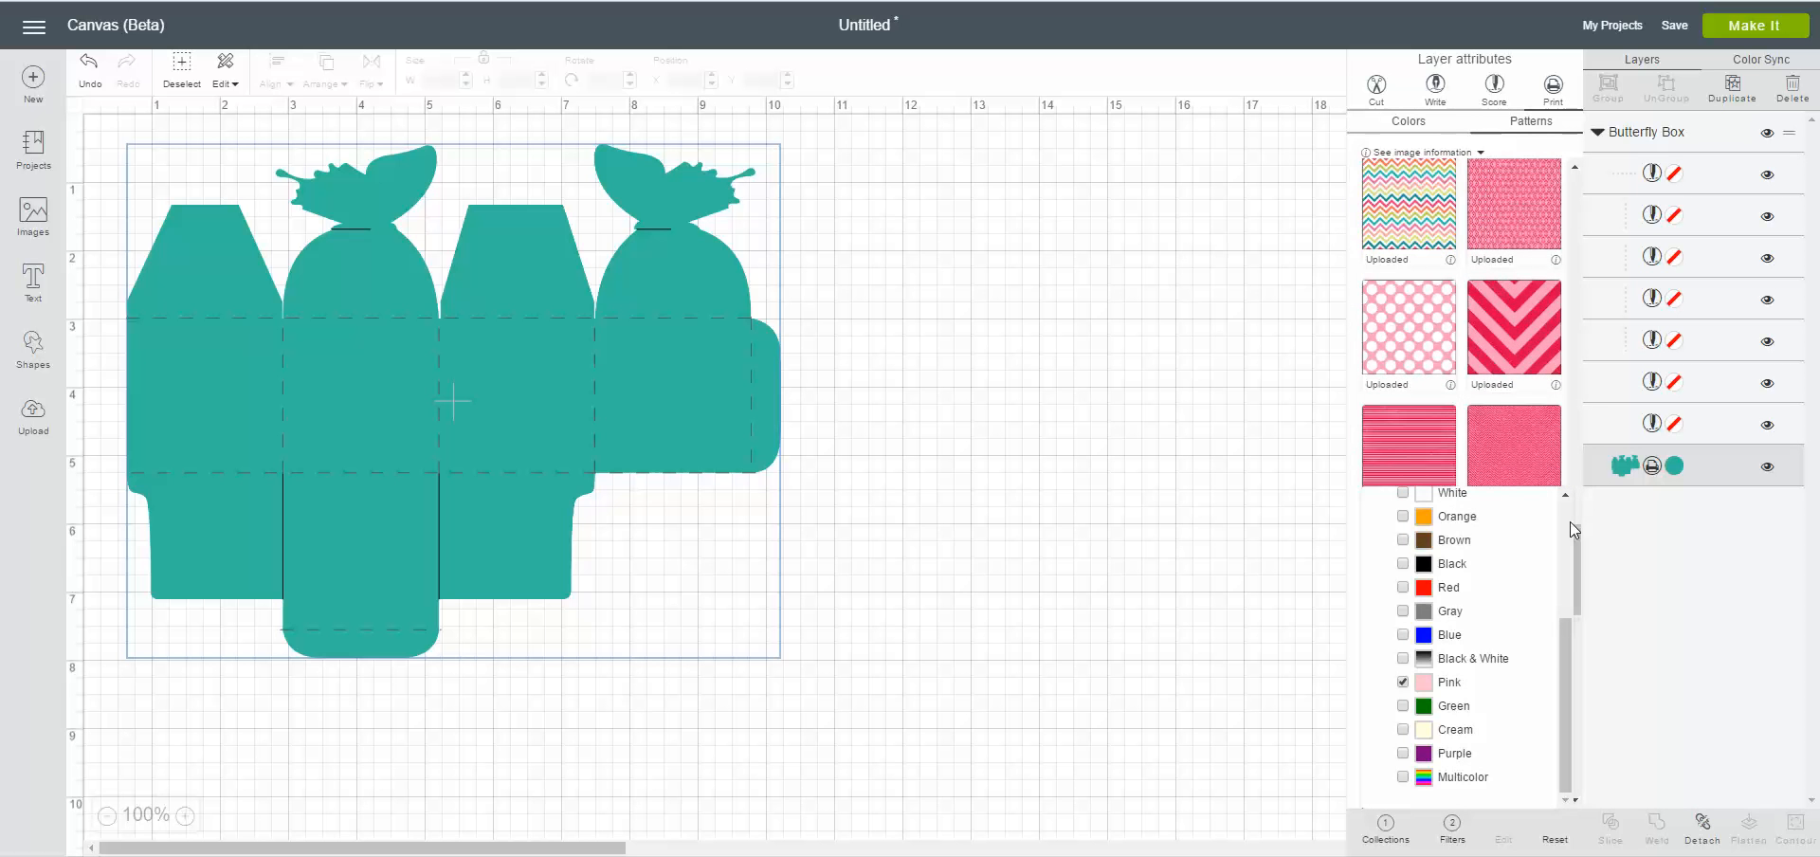
left_click(1517, 329)
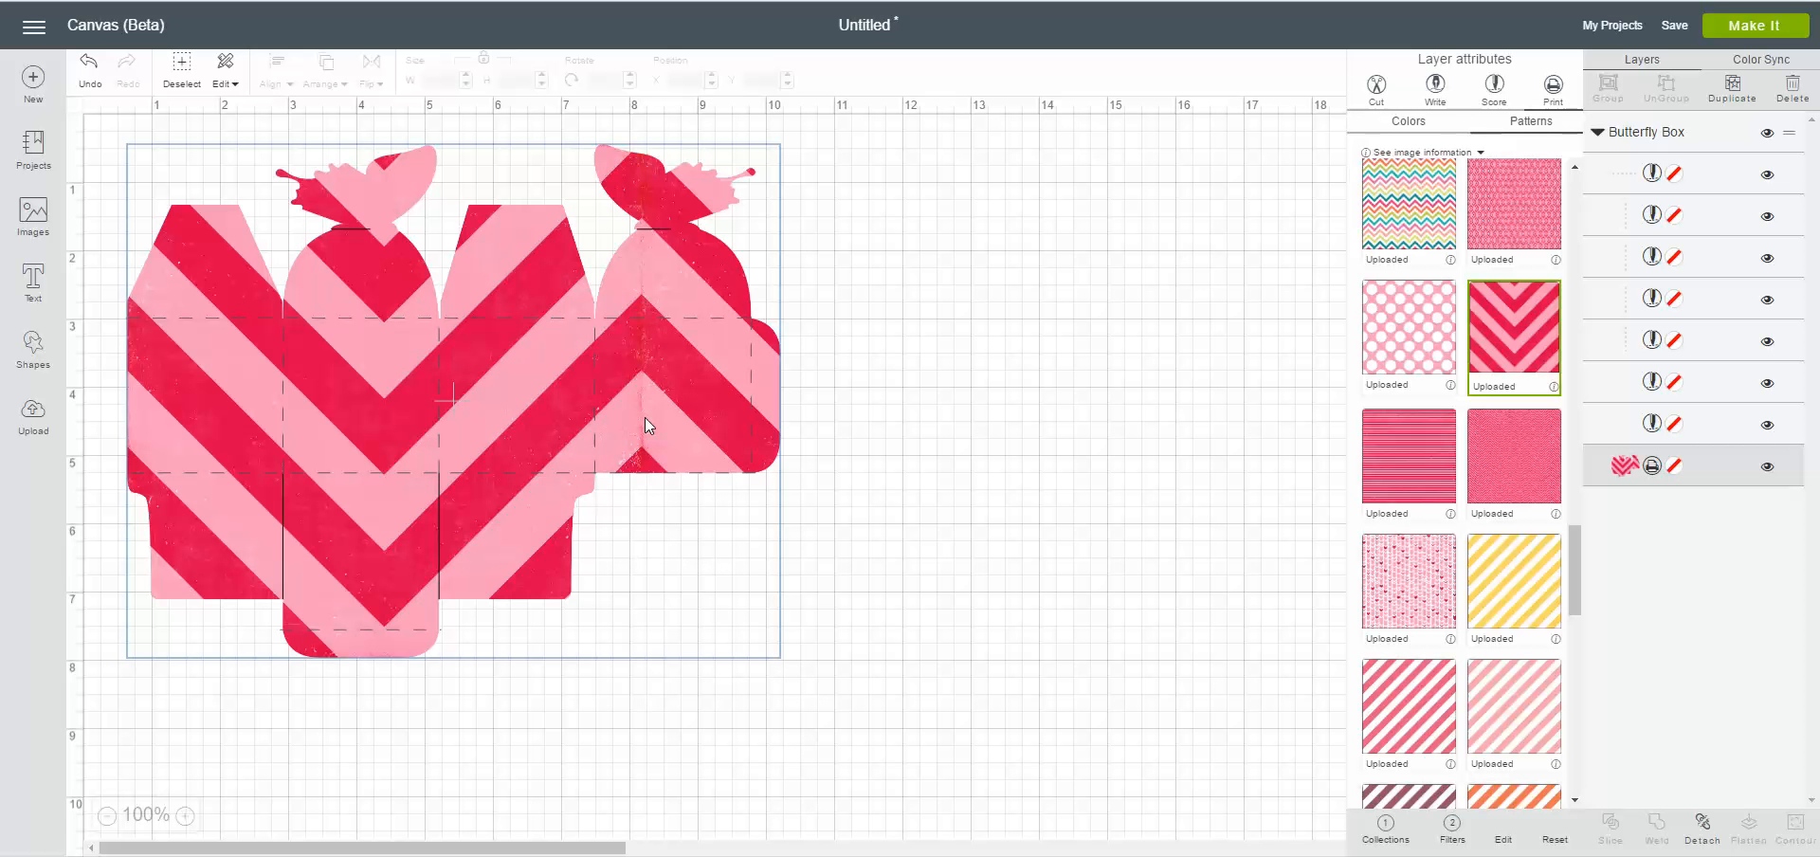
left_click(1414, 214)
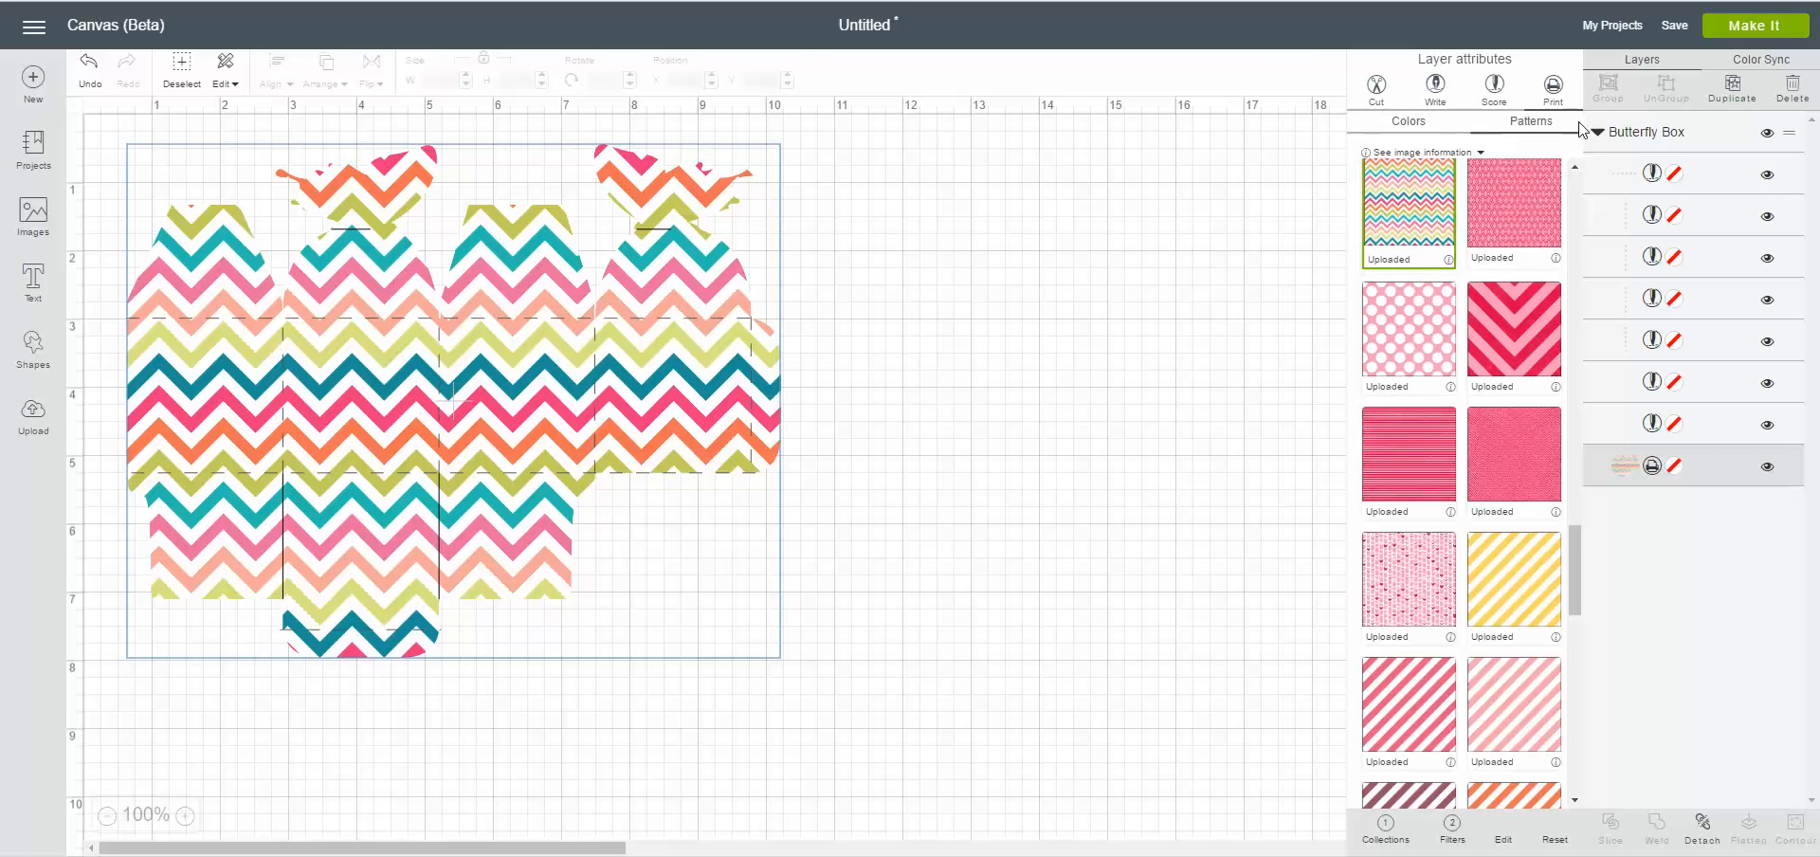
- Delete the whole butterfly box from the canvas and open the page for uploading images and patterns
left_click(567, 401)
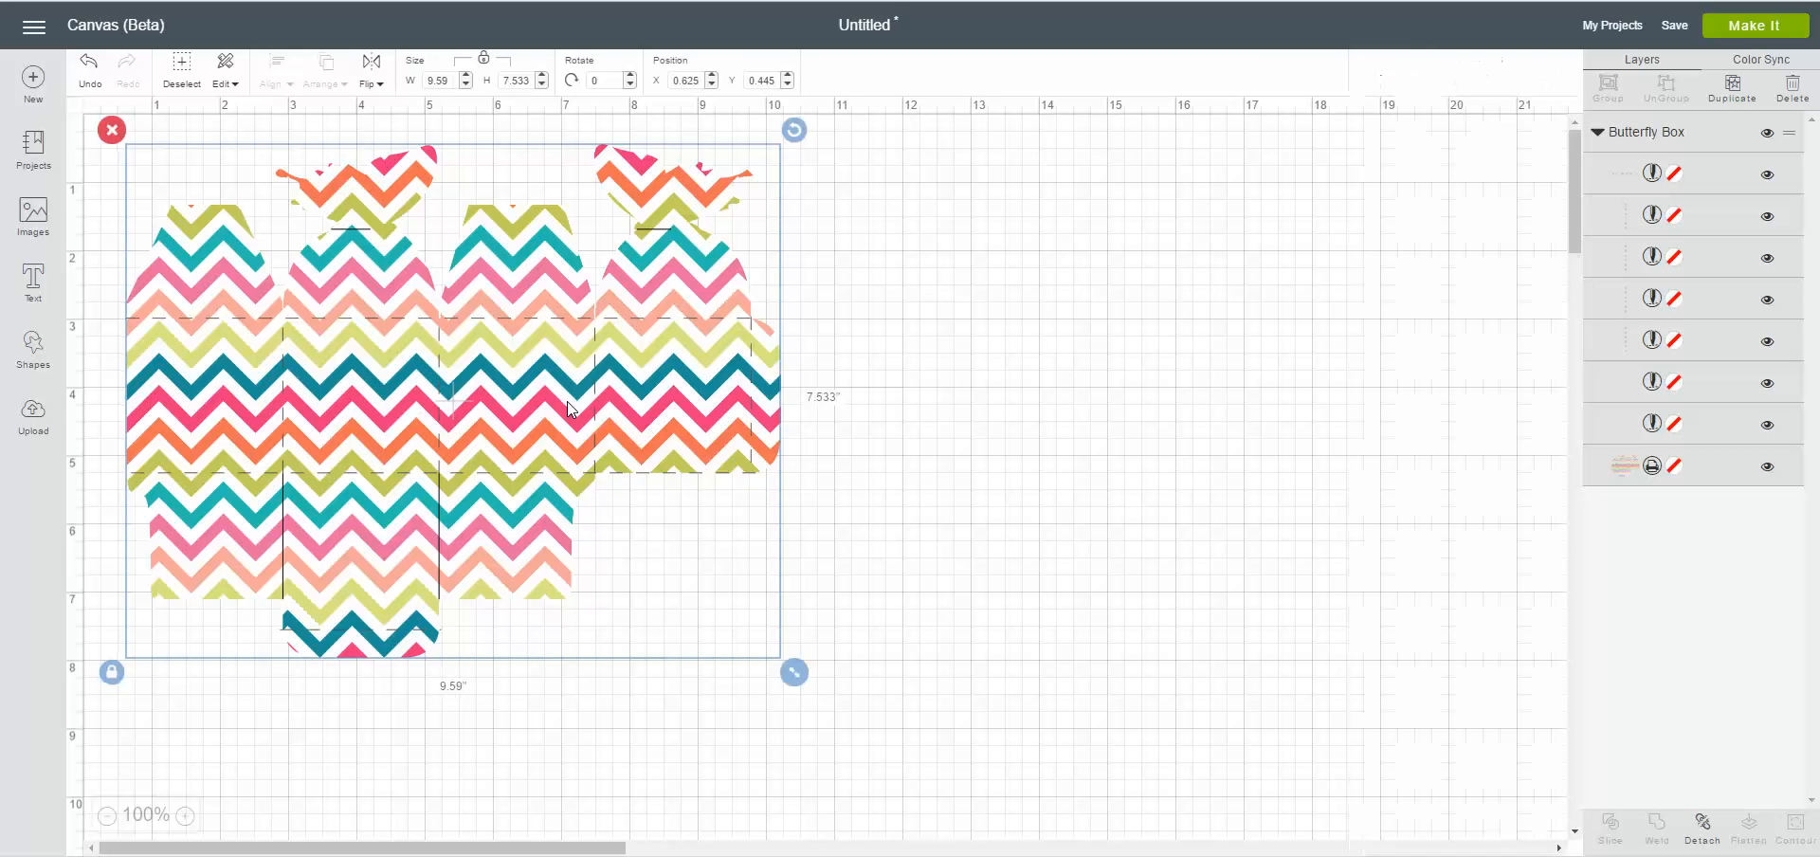
left_click(115, 135)
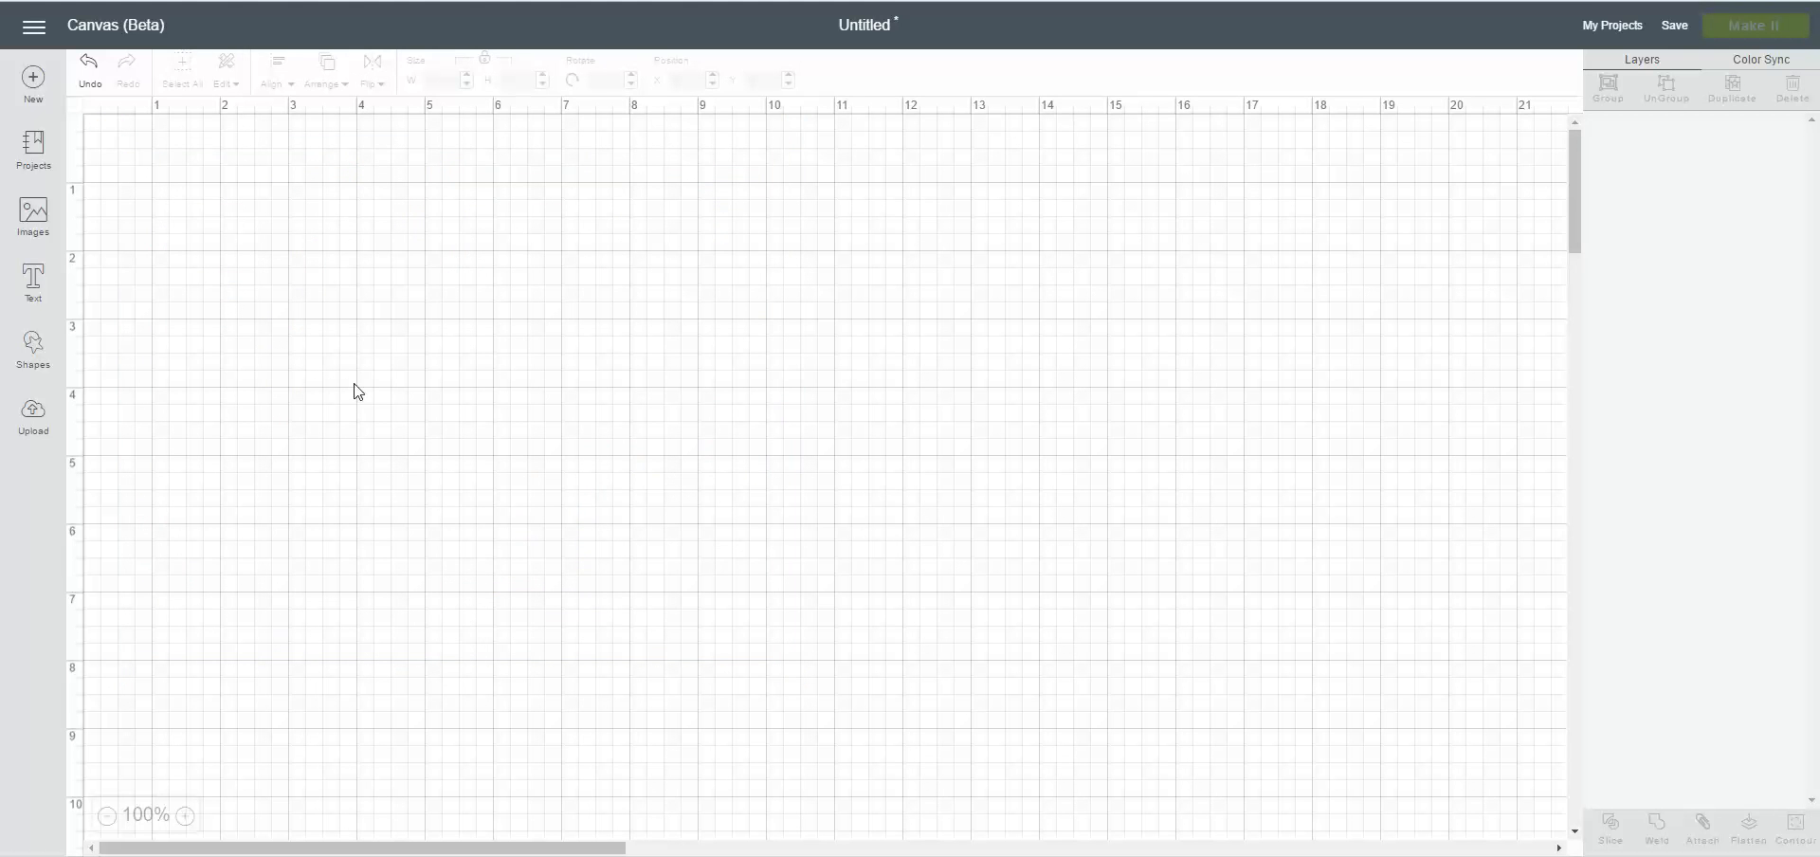
left_click(33, 417)
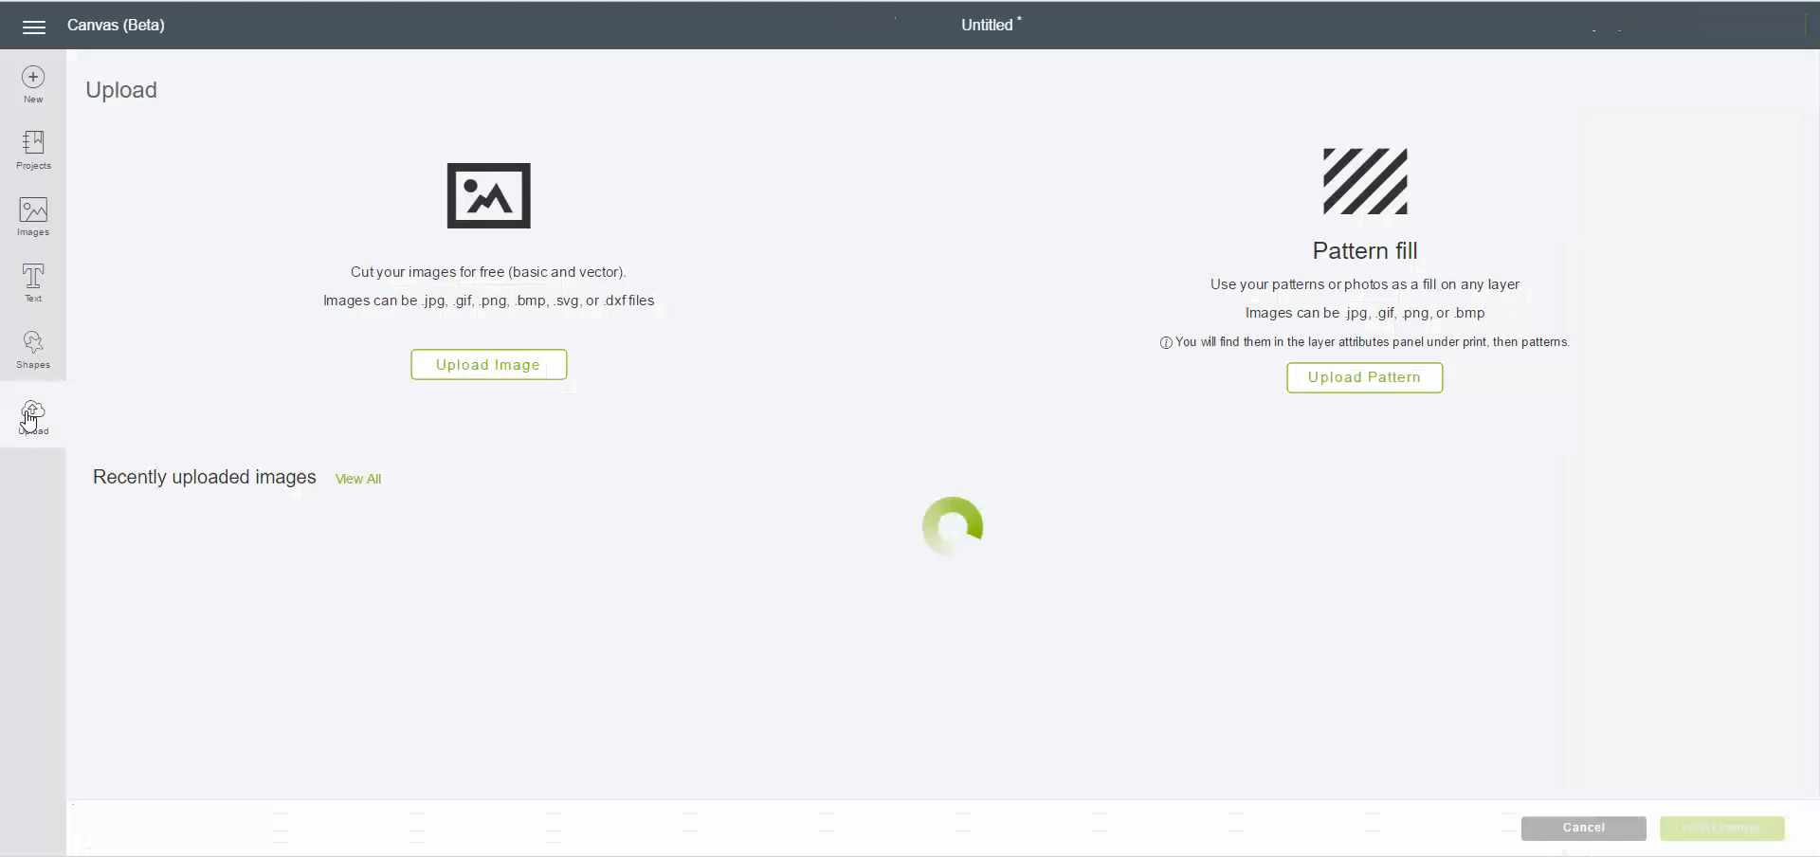